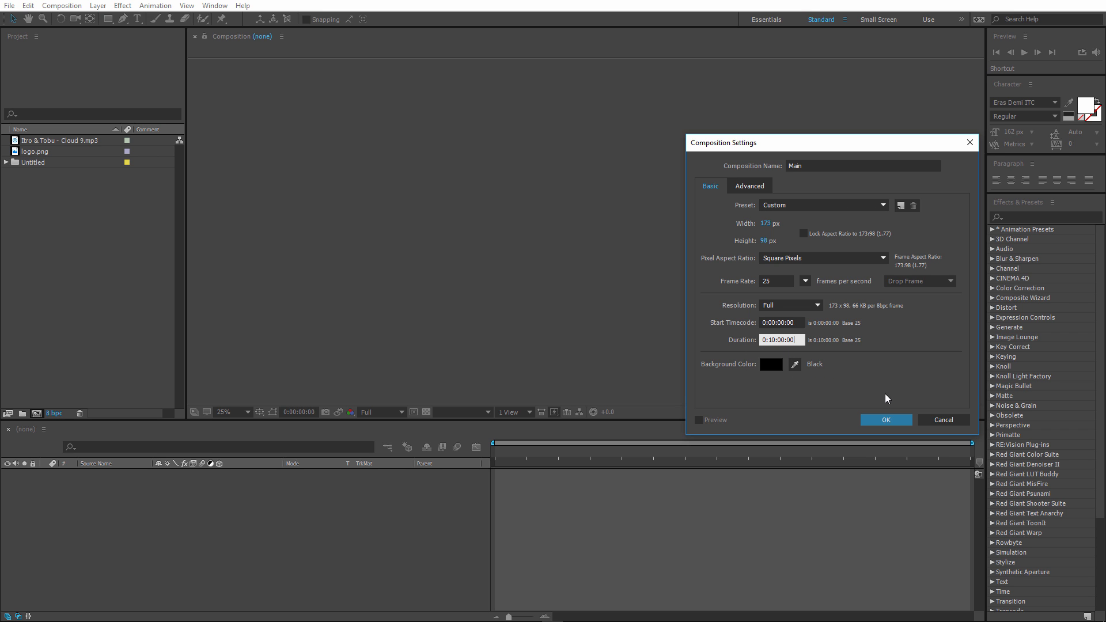
- Create the Main composition with the HDTV 1080 29.97 preset
click(895, 422)
click(801, 206)
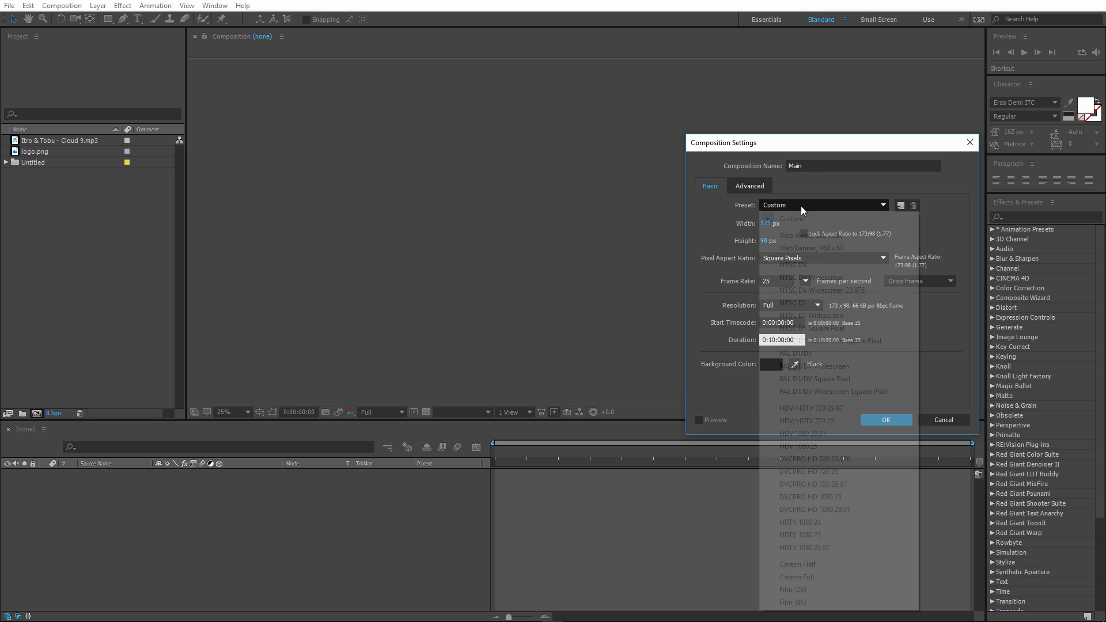
click(808, 185)
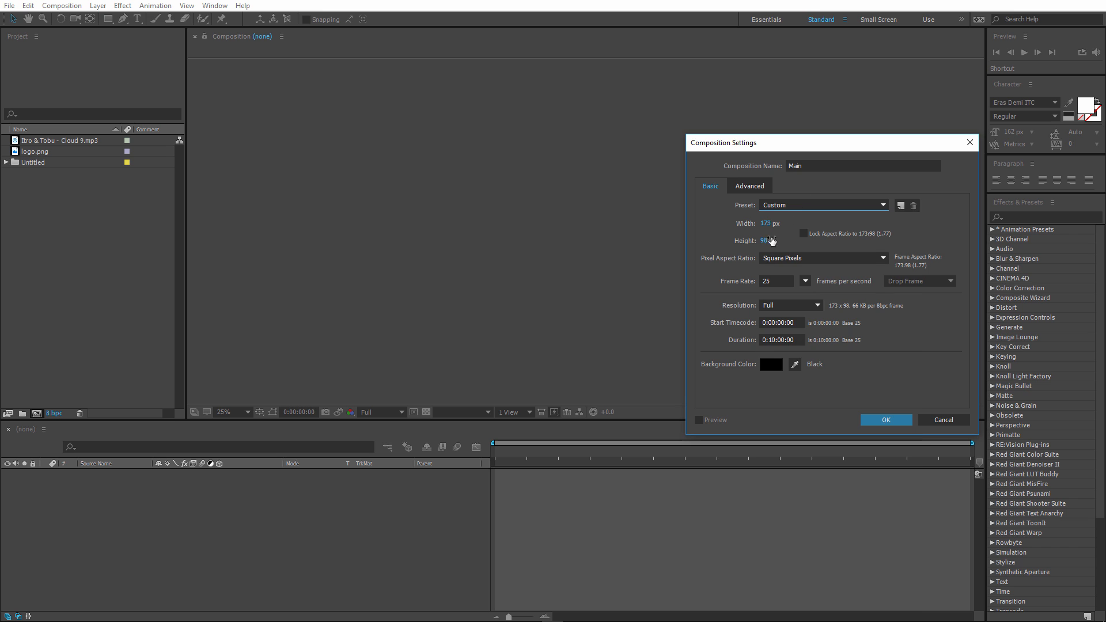
click(784, 207)
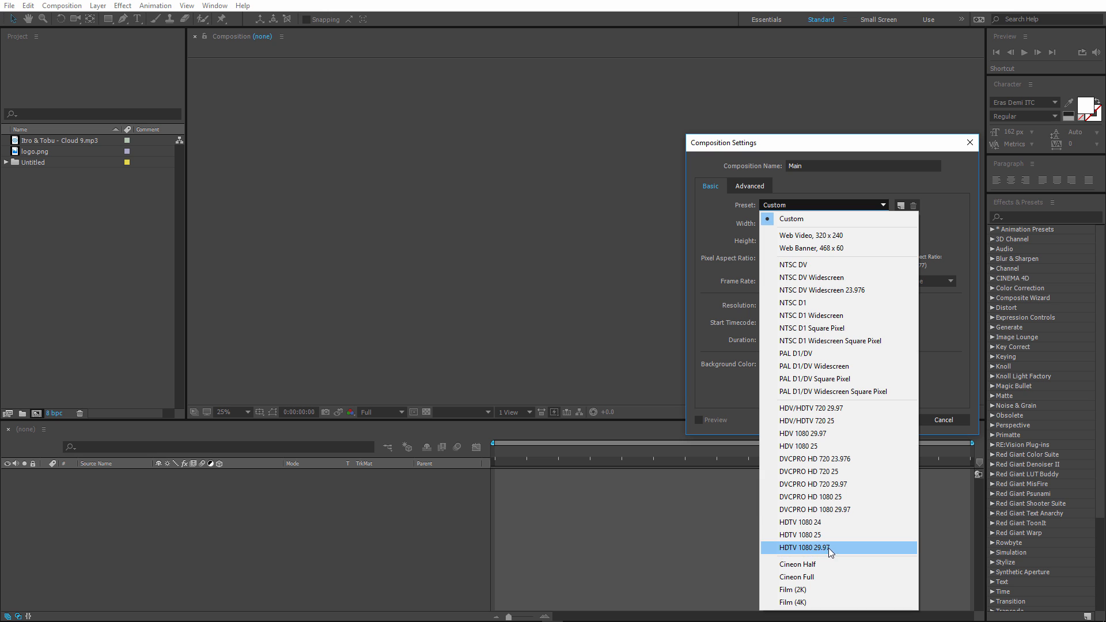
click(814, 550)
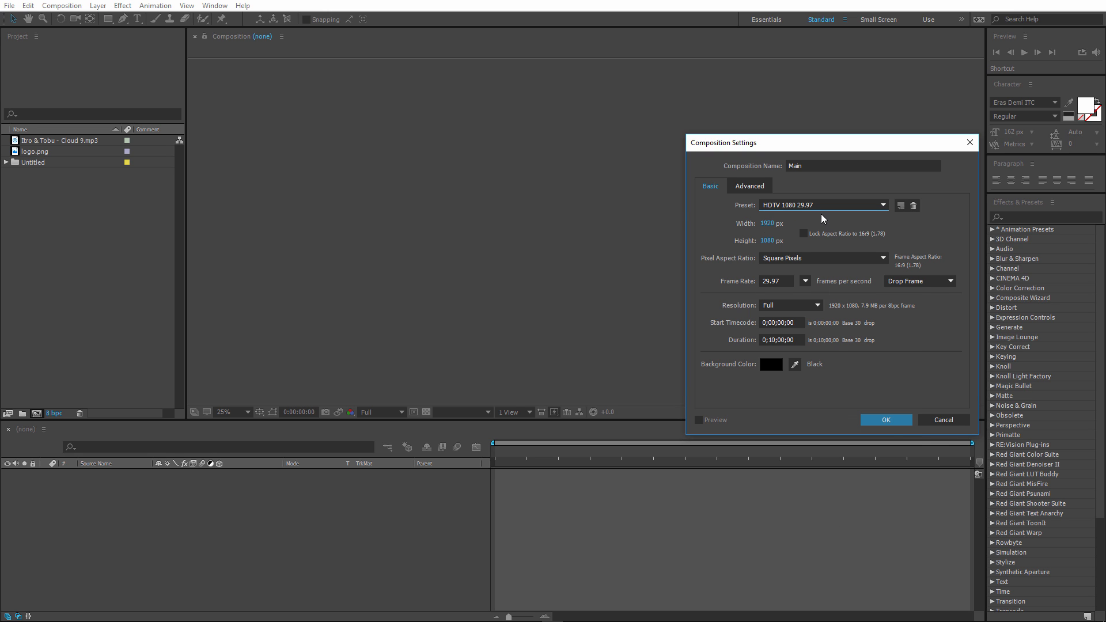
click(887, 420)
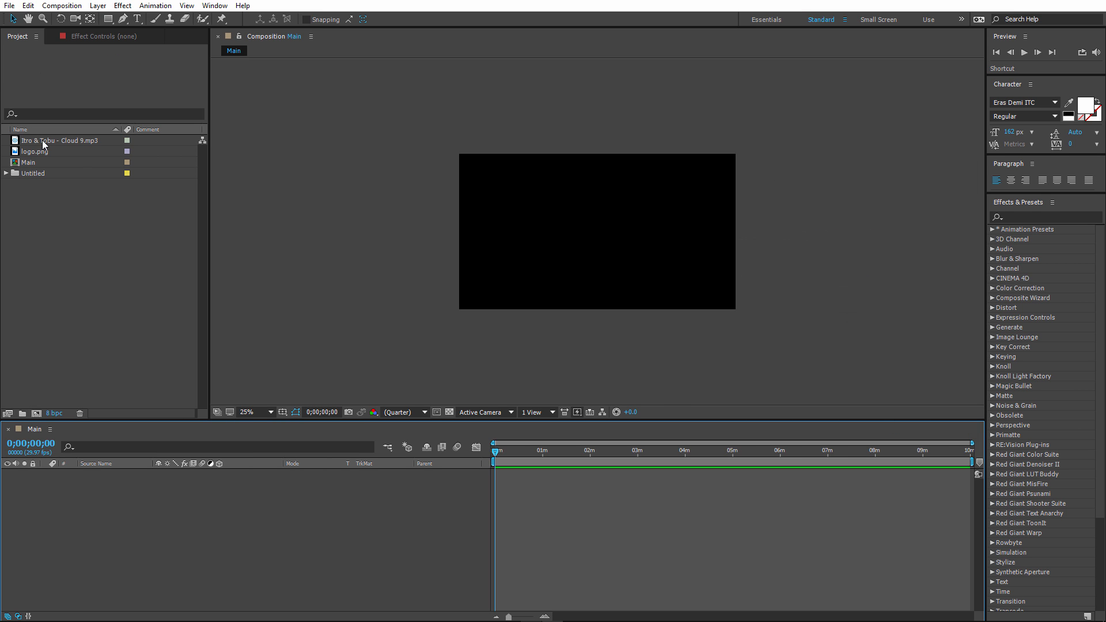
- Add Itro & Tobu - Cloud 9.mp3 to the Main timeline and convert its audio to keyframes
drag(40, 141, 252, 553)
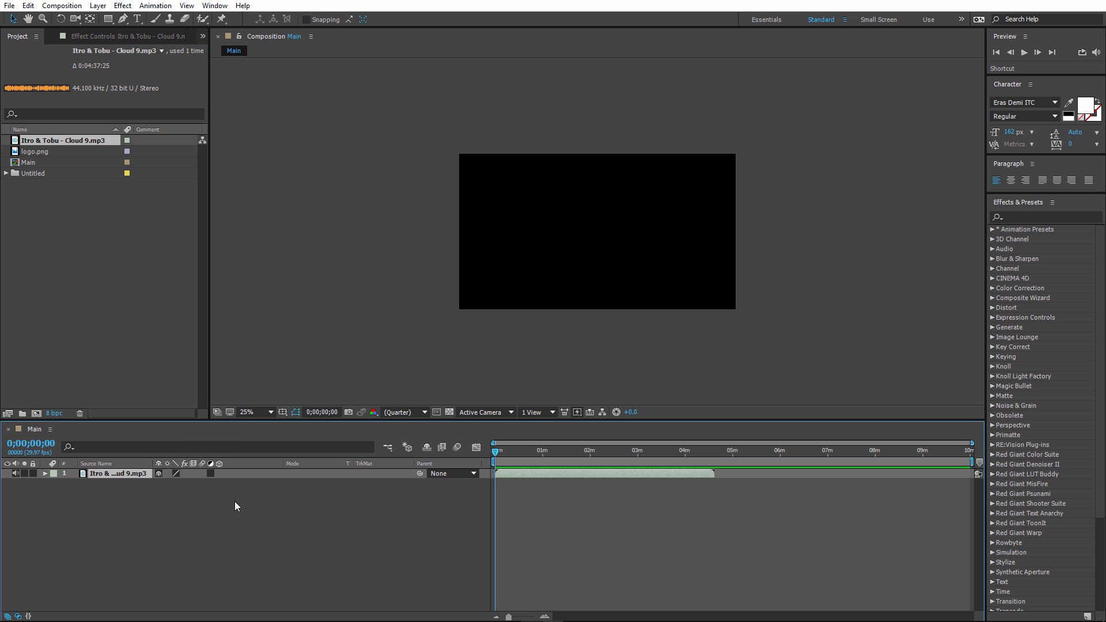
right_click(98, 477)
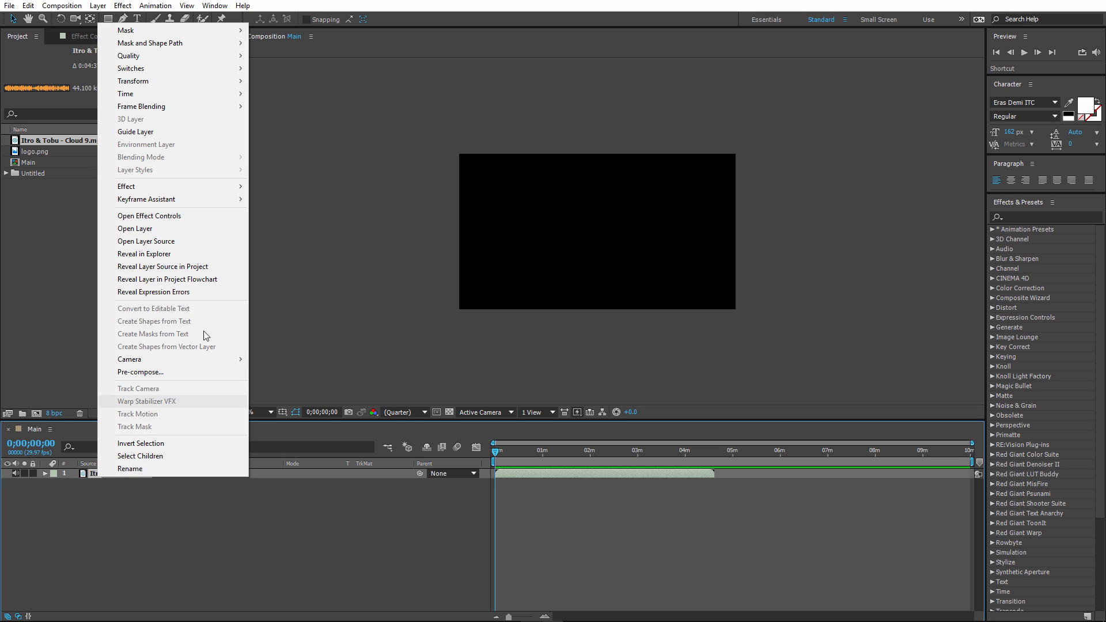
mouse_move(216, 202)
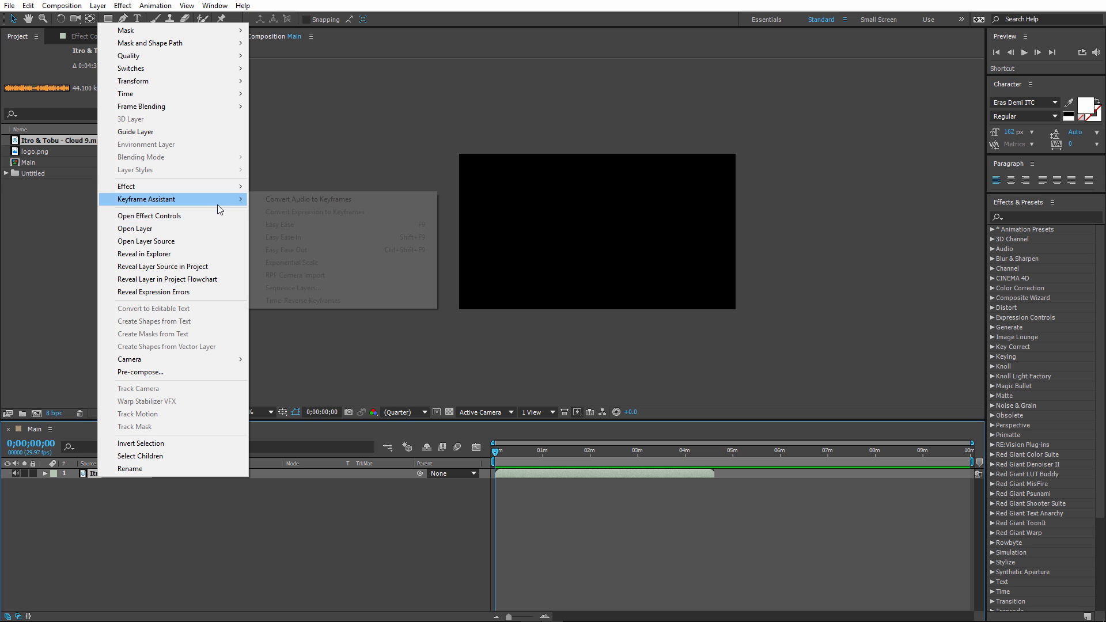
click(301, 201)
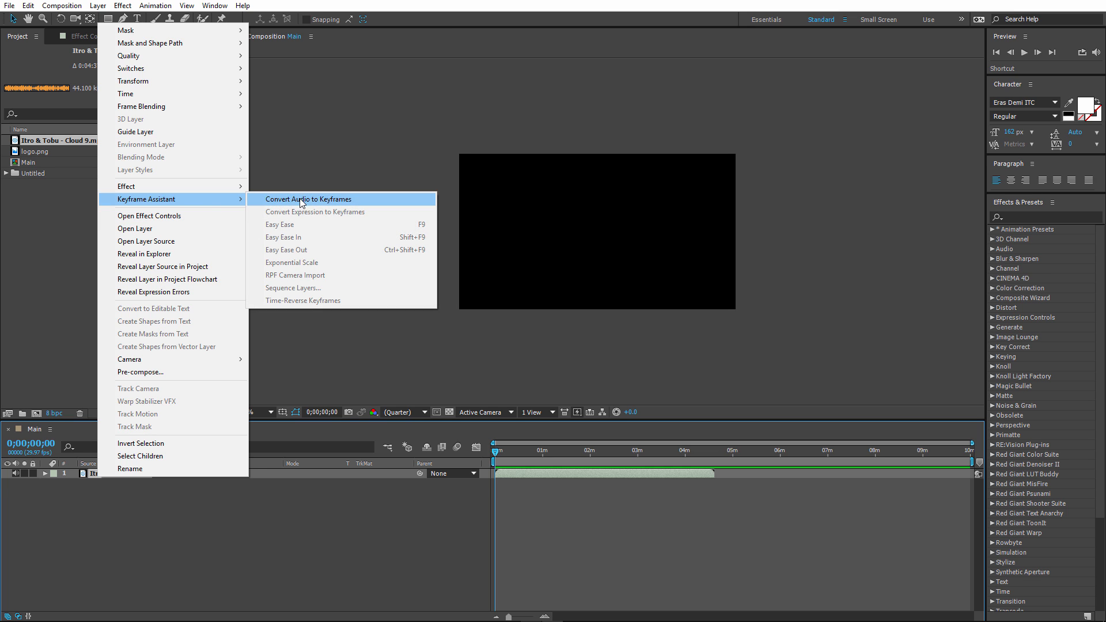
- Hide the Audio Amplitude layer and delete its Left Channel and Right Channel effects
click(8, 474)
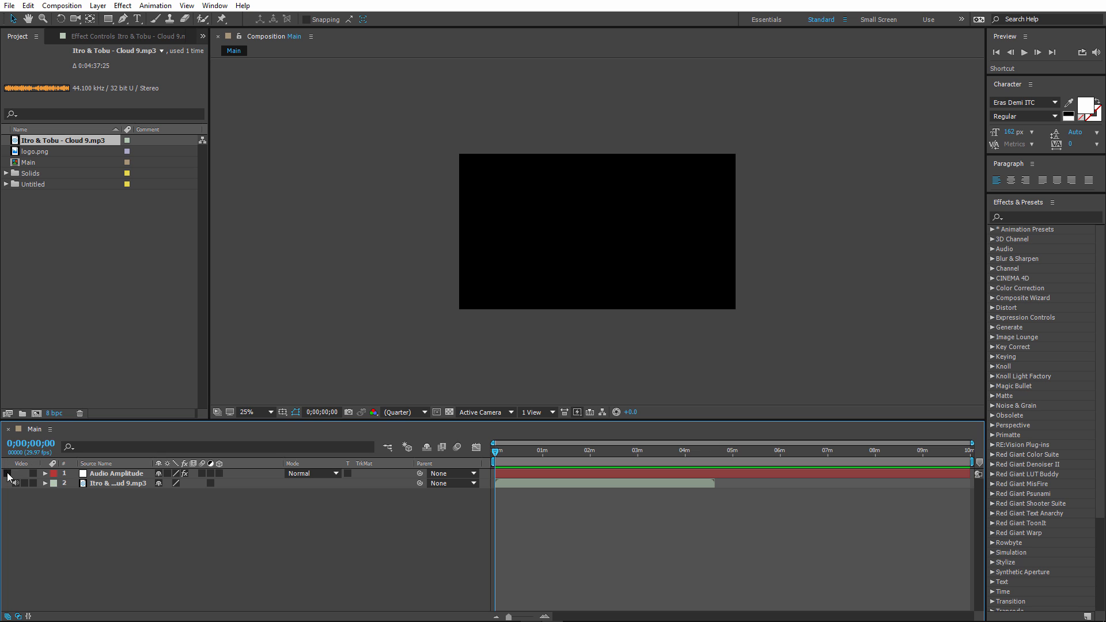
click(106, 474)
click(97, 37)
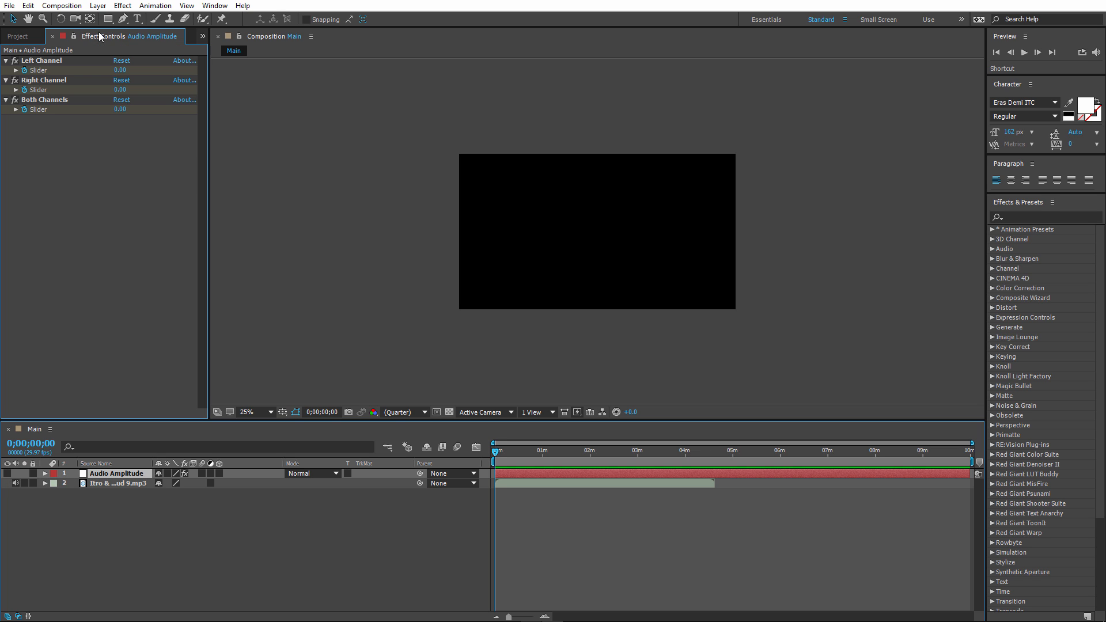
click(55, 64)
ctrl+click(55, 81)
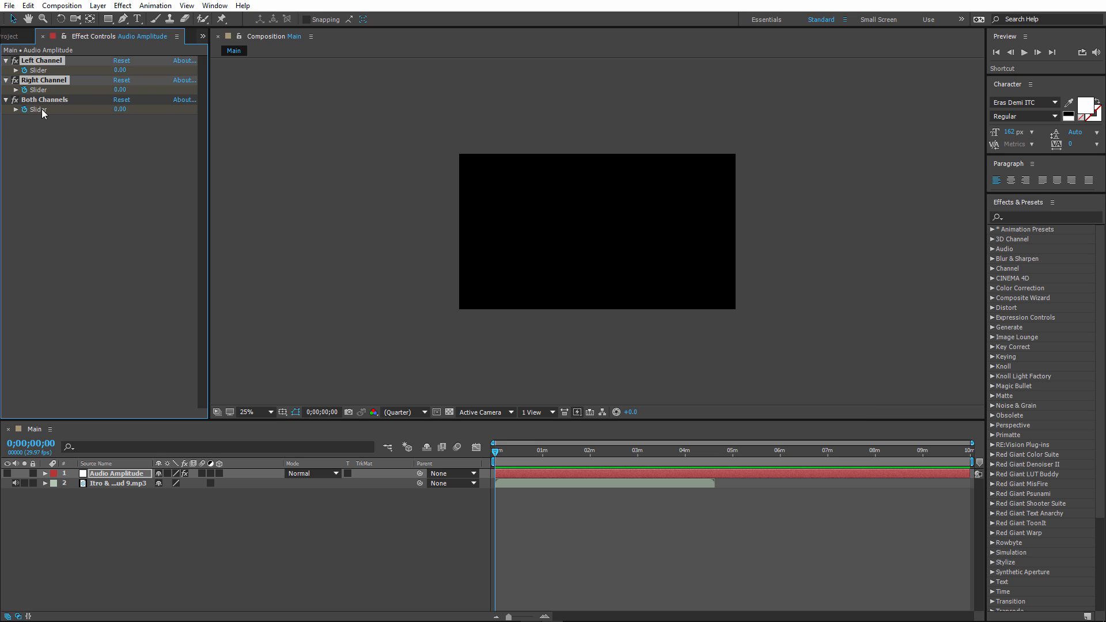
key(Delete)
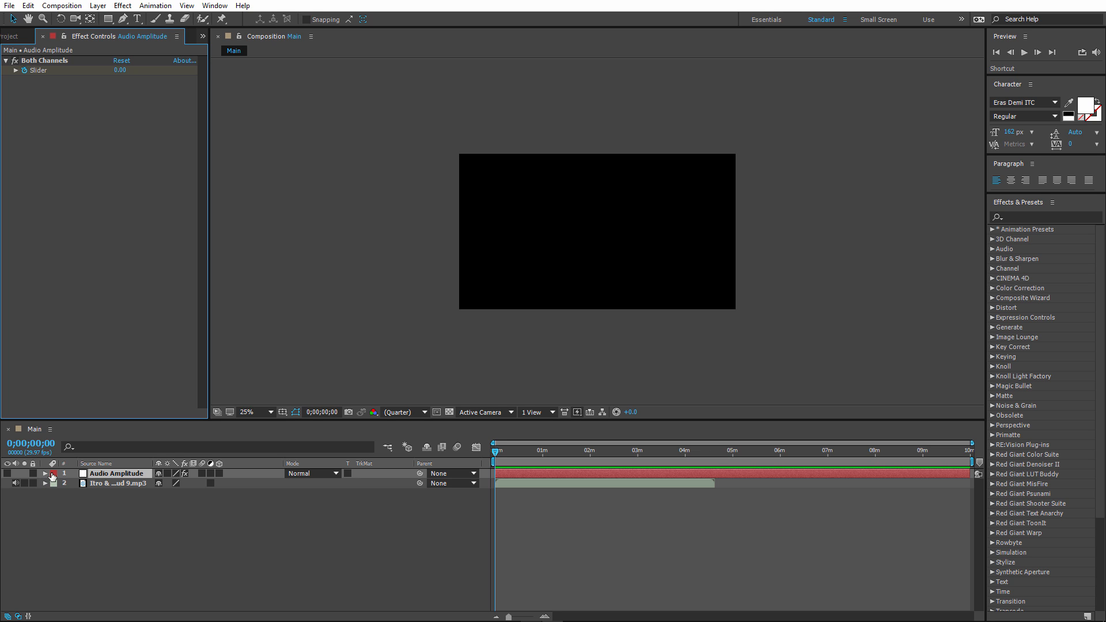
- Reveal the keyframed Both Channels slider of the Audio Amplitude layer in the timeline
key(u)
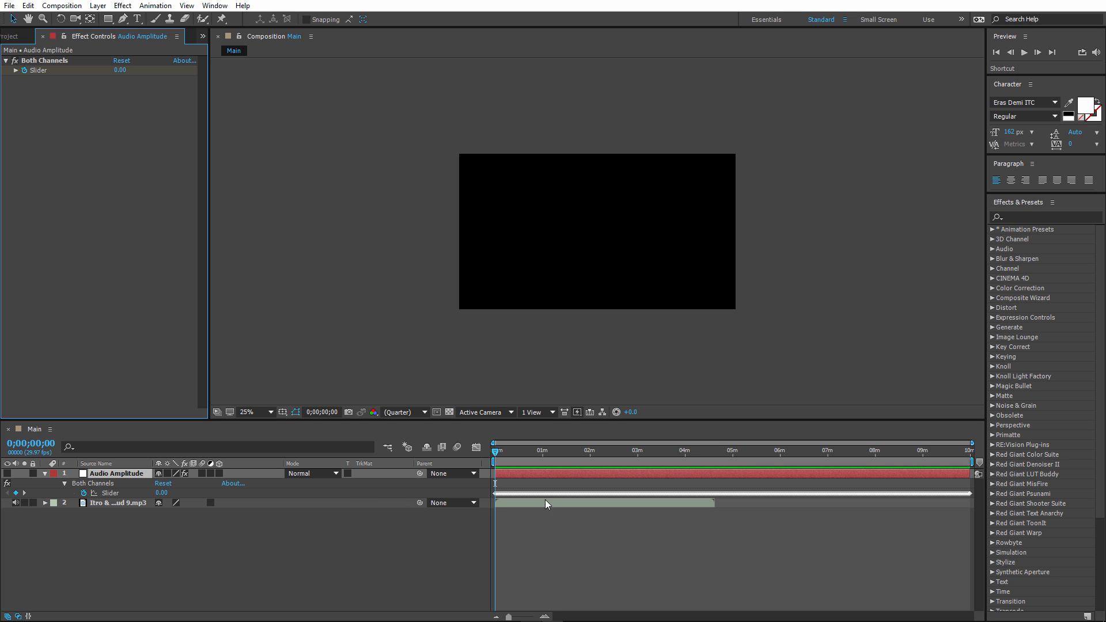
drag(762, 451, 186, 510)
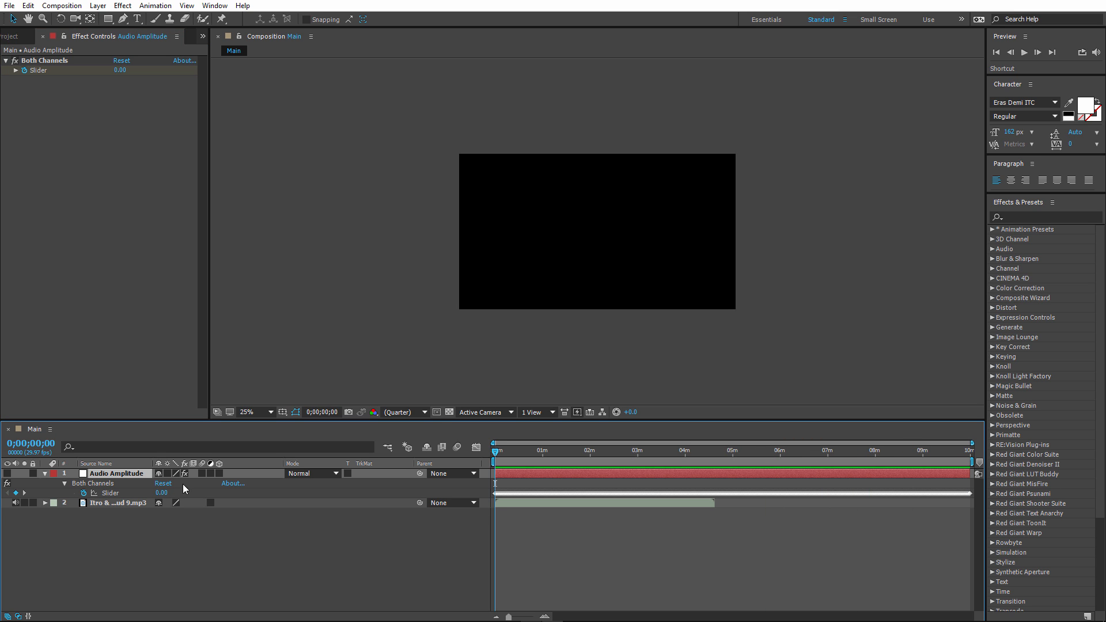
- Create a new full-size black solid named Audio-Particles in the Main composition
right_click(162, 551)
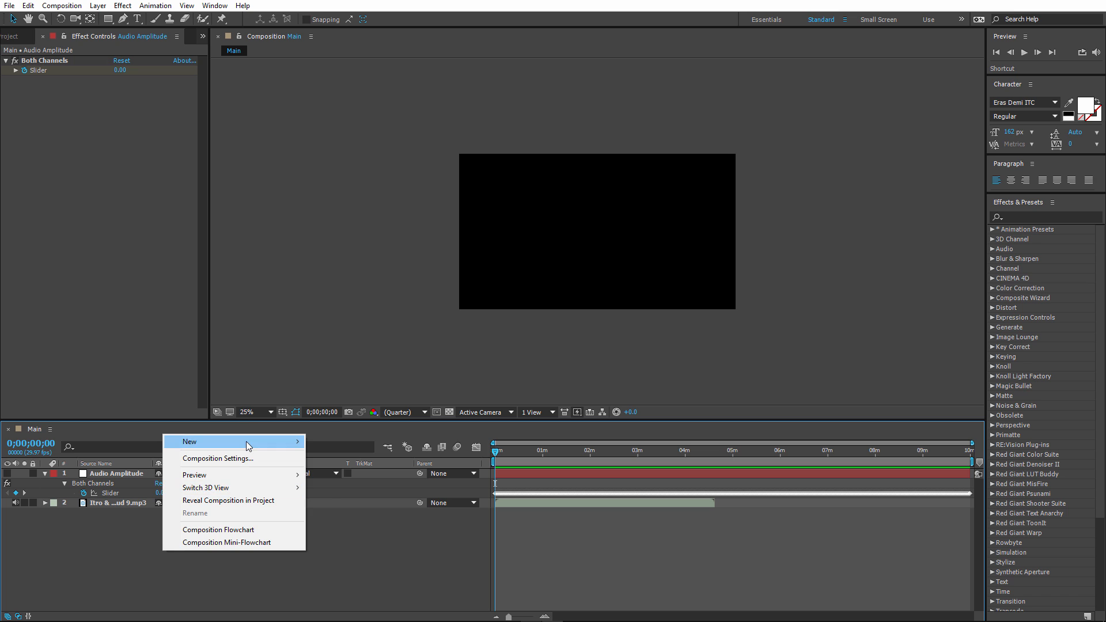
mouse_move(247, 442)
click(347, 469)
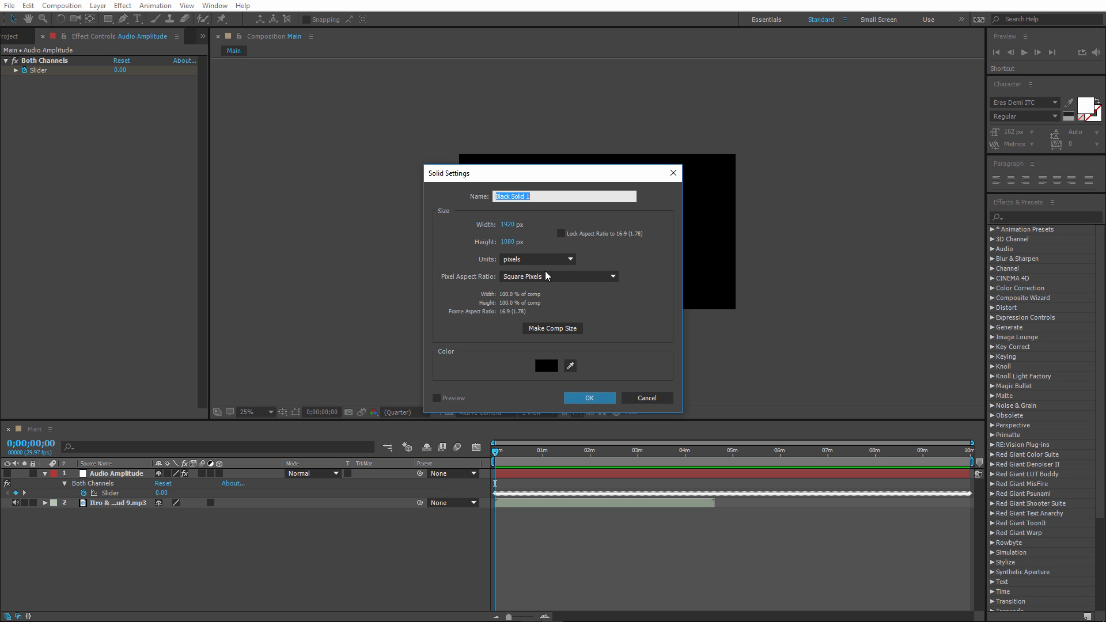
text(Audio-Particles)
key(Return)
- Find the Trapcode Particular effect by searching for "part" and apply it to the Audio-Particles layer
click(1038, 213)
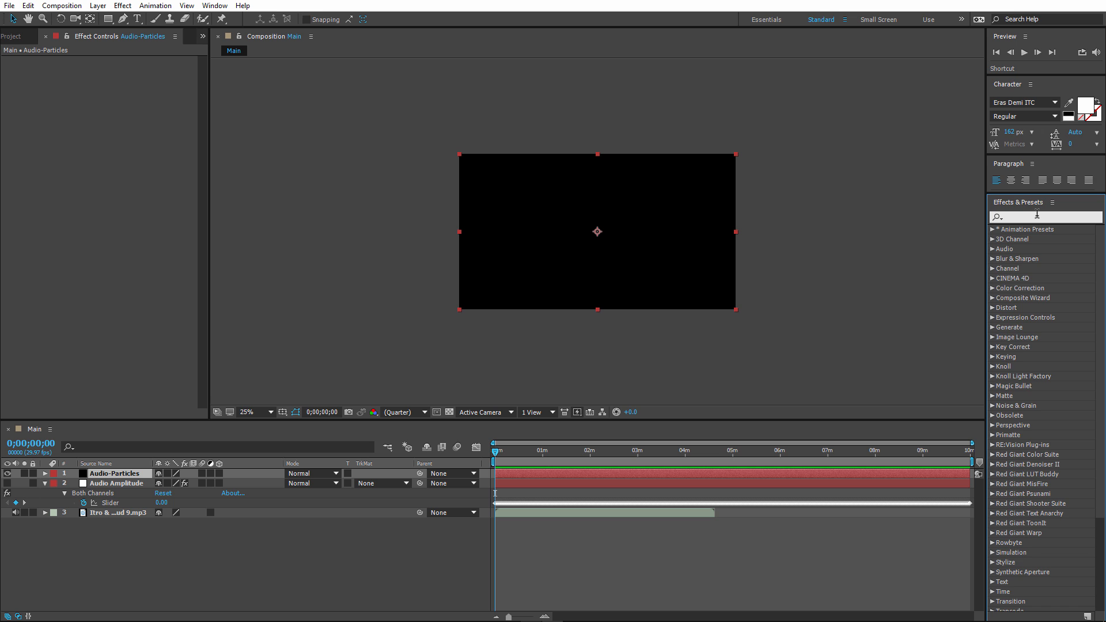
text(t)
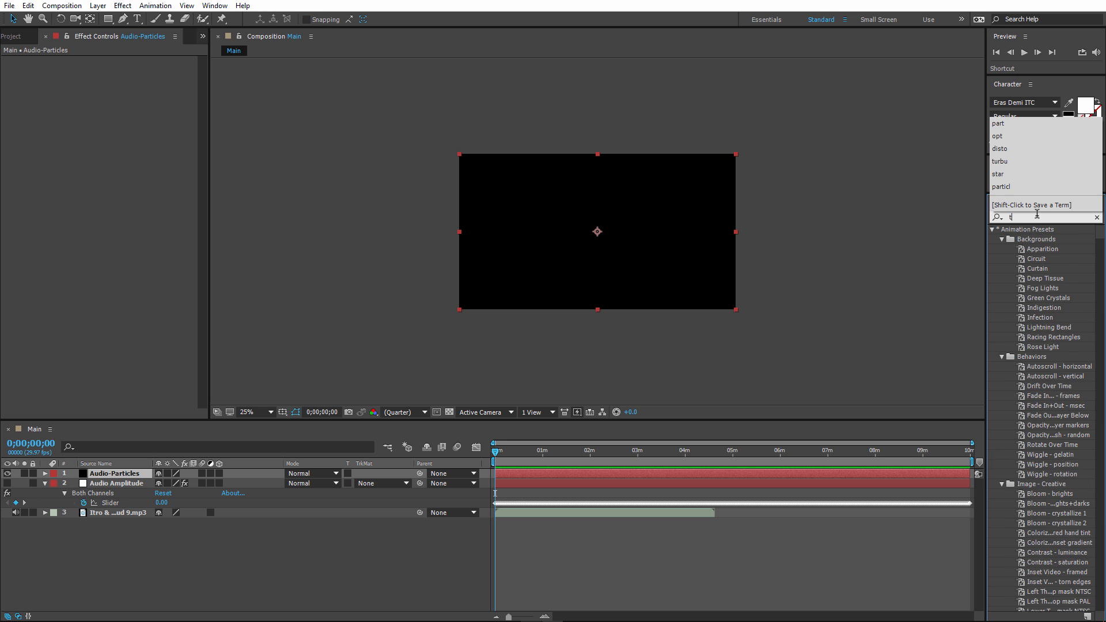
key(BackSpace)
text(part)
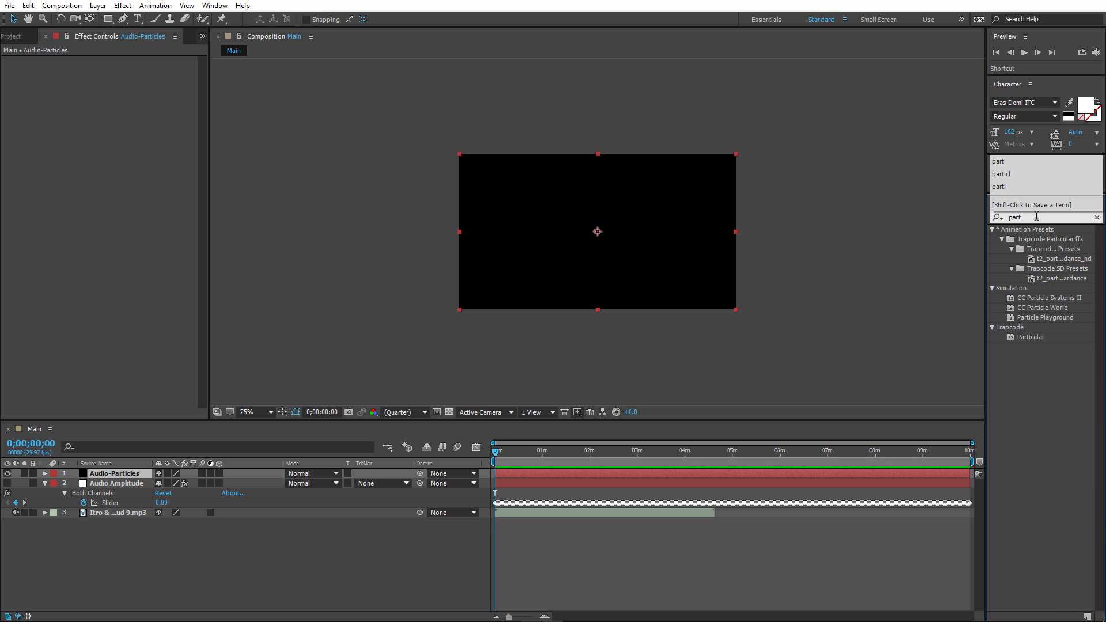
drag(1035, 339, 118, 474)
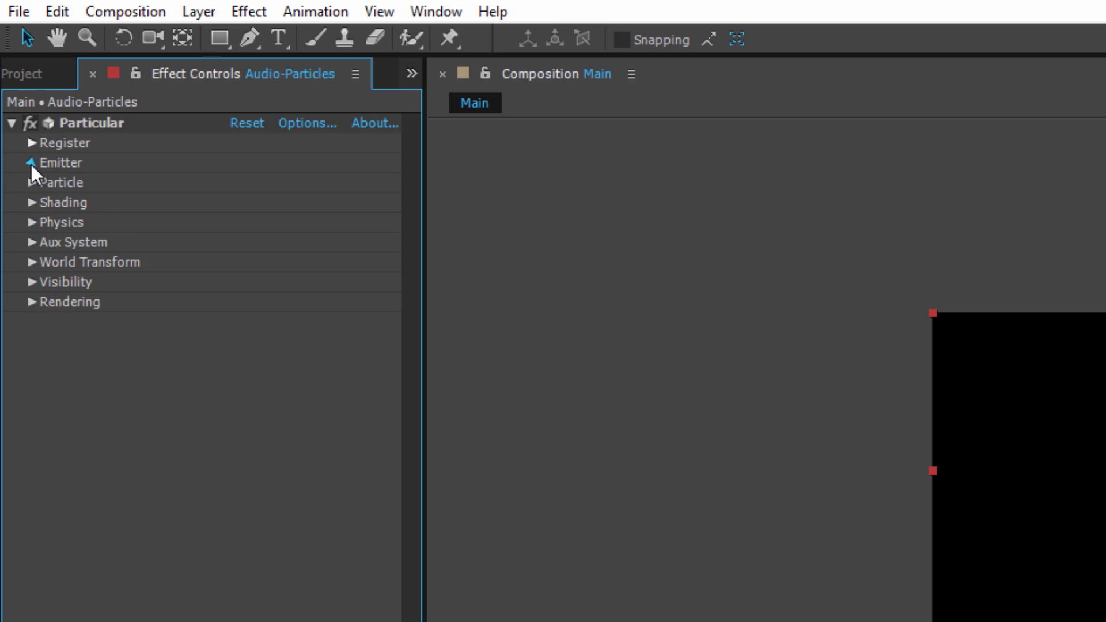
- Add an expression to Particular's emitter Particles/sec that links it to Audio Amplitude's Both Channels slider
click(16, 80)
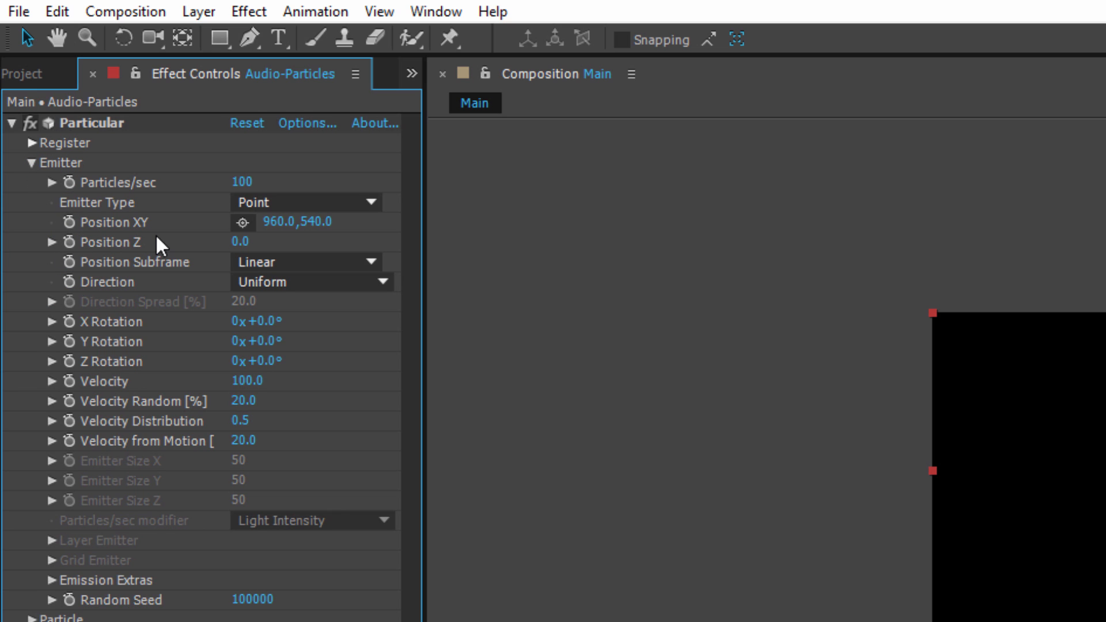
alt+click(70, 182)
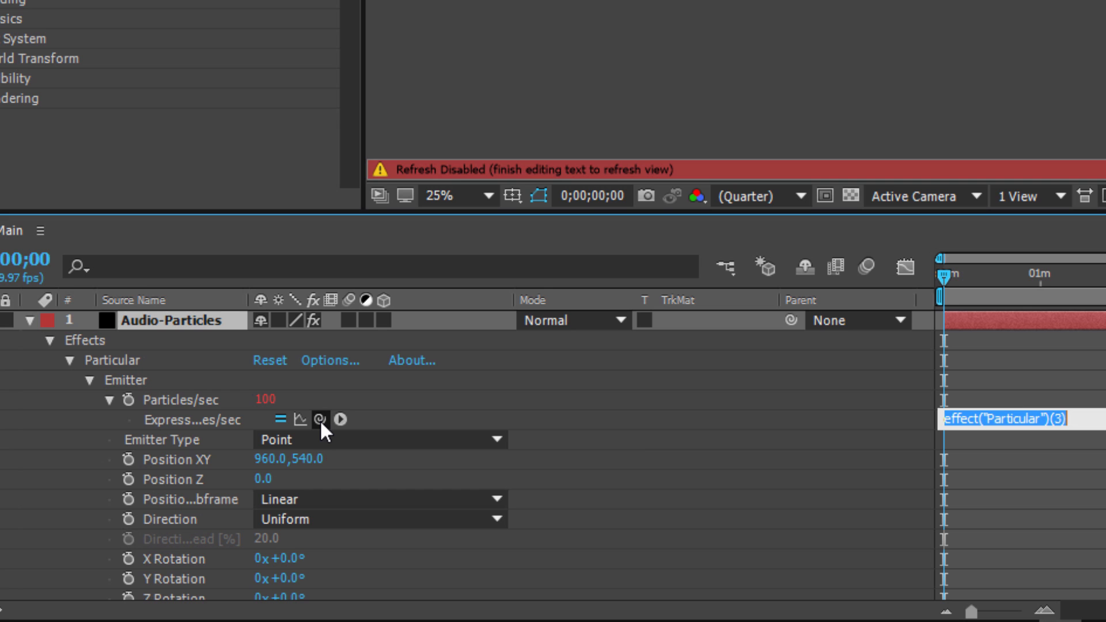
drag(320, 420, 178, 564)
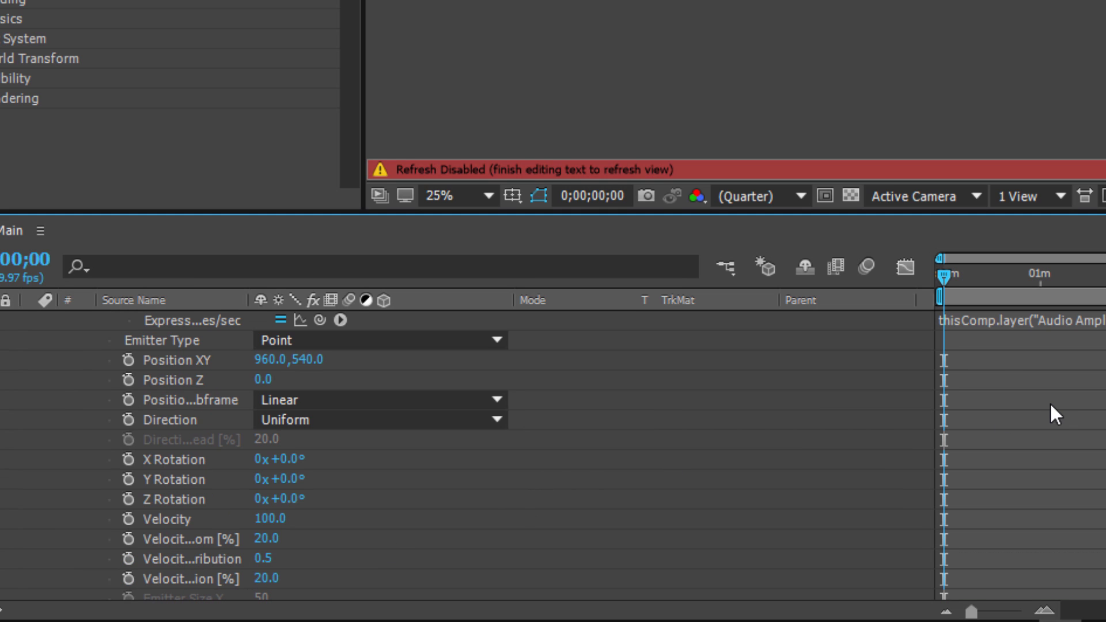
click(1015, 365)
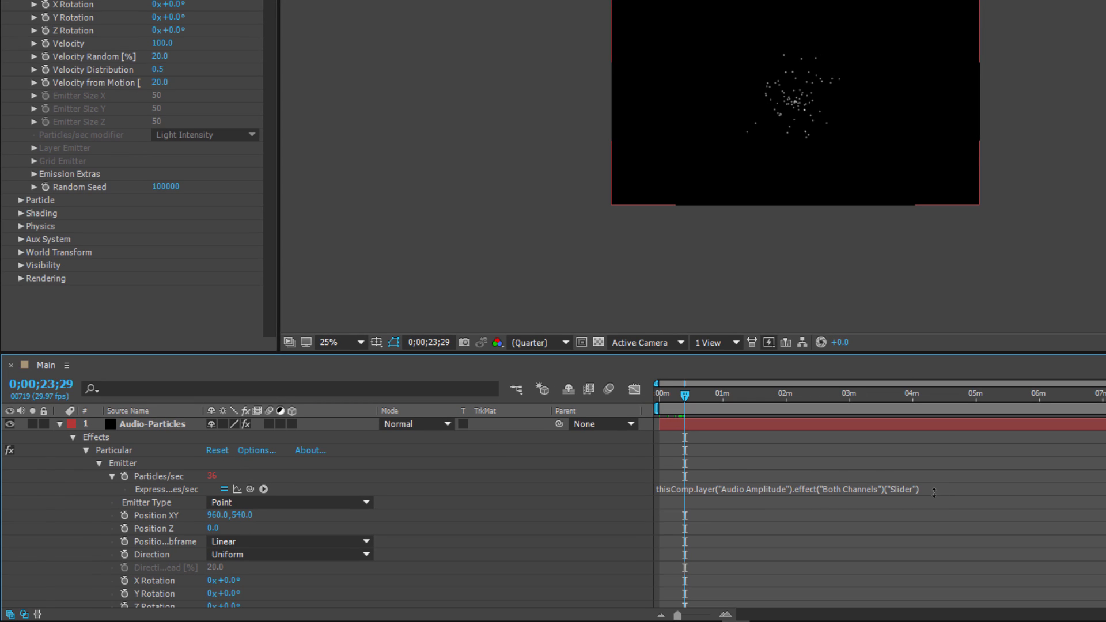
- Try halving the emission rate by appending /2 to the Particles/sec expression
click(937, 487)
click(926, 488)
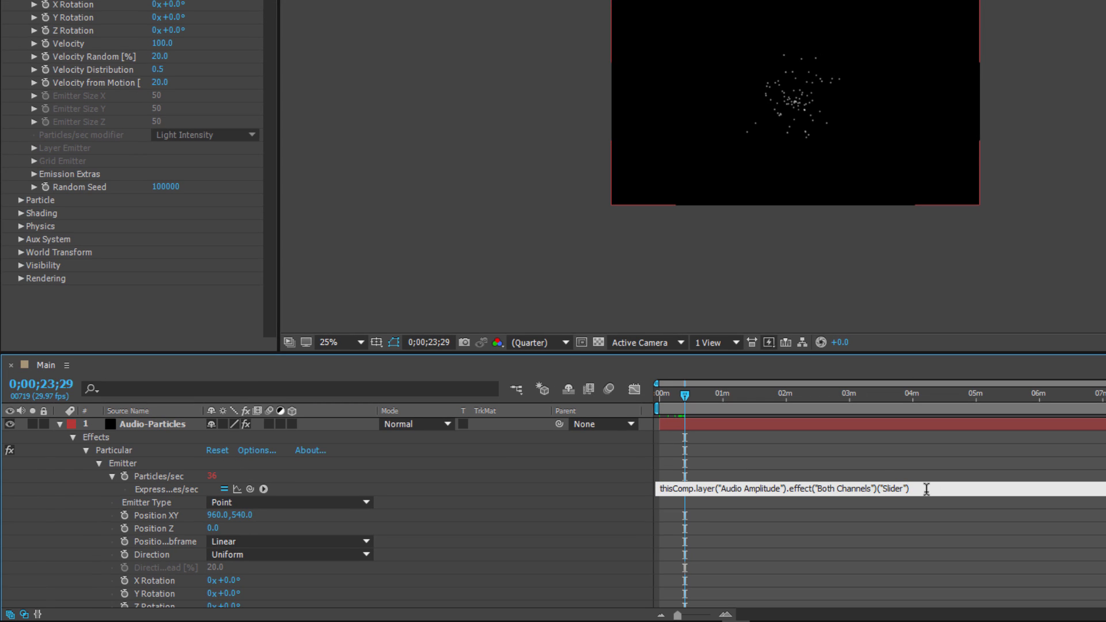
text(/2)
key(KP_Enter)
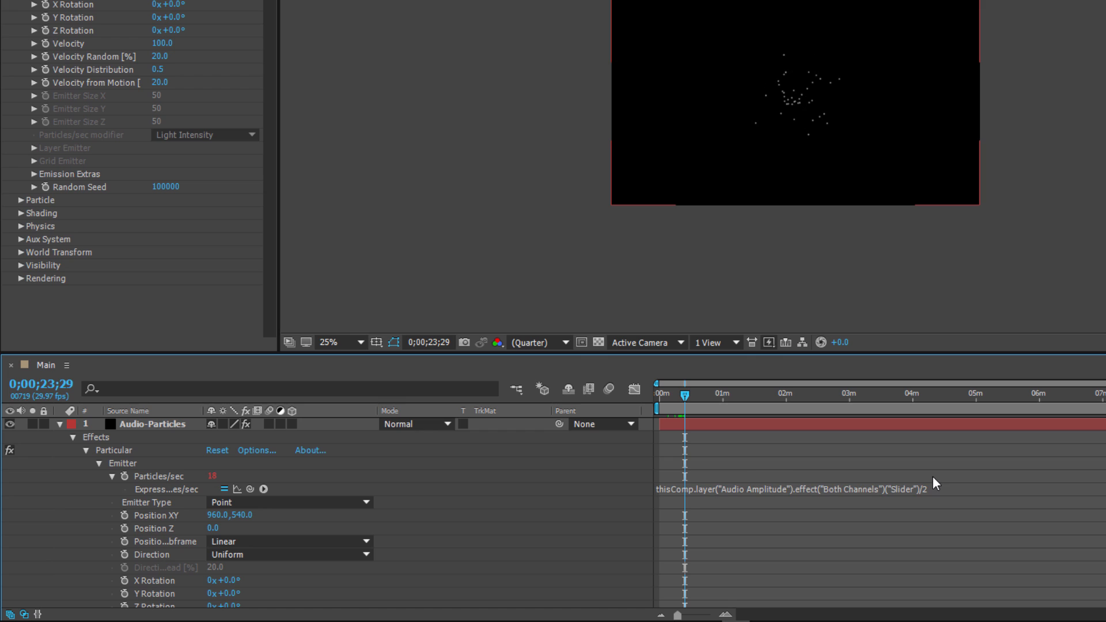
- Remove the /2 divisor from the Particles/sec expression, keeping the closing parenthesis after "Slider"
click(936, 483)
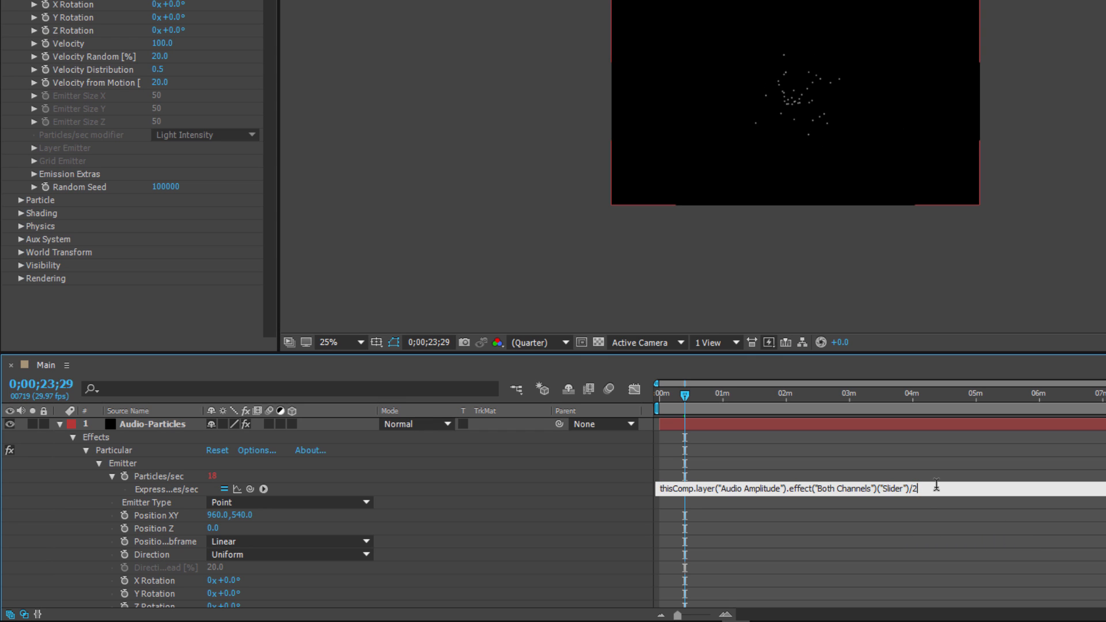
key(BackSpace)
key(BackSpace)
key(BackSpace)
text())
key(KP_Enter)
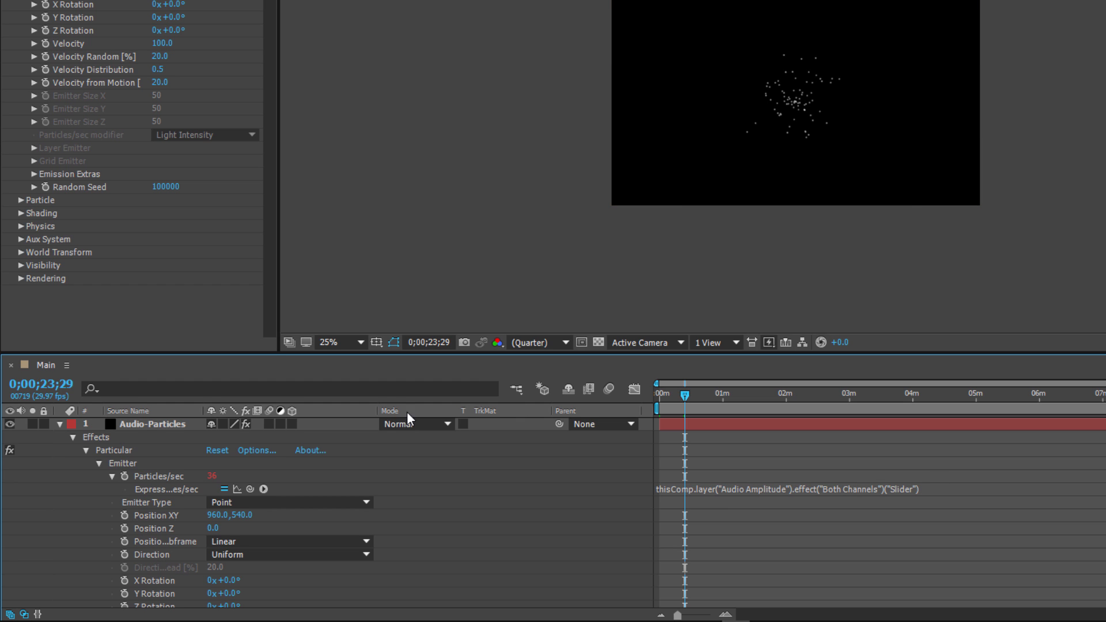
- Collapse the Audio-Particles layer, then set the emitter's Direction to Directional and its Direction Spread to 35%
click(60, 424)
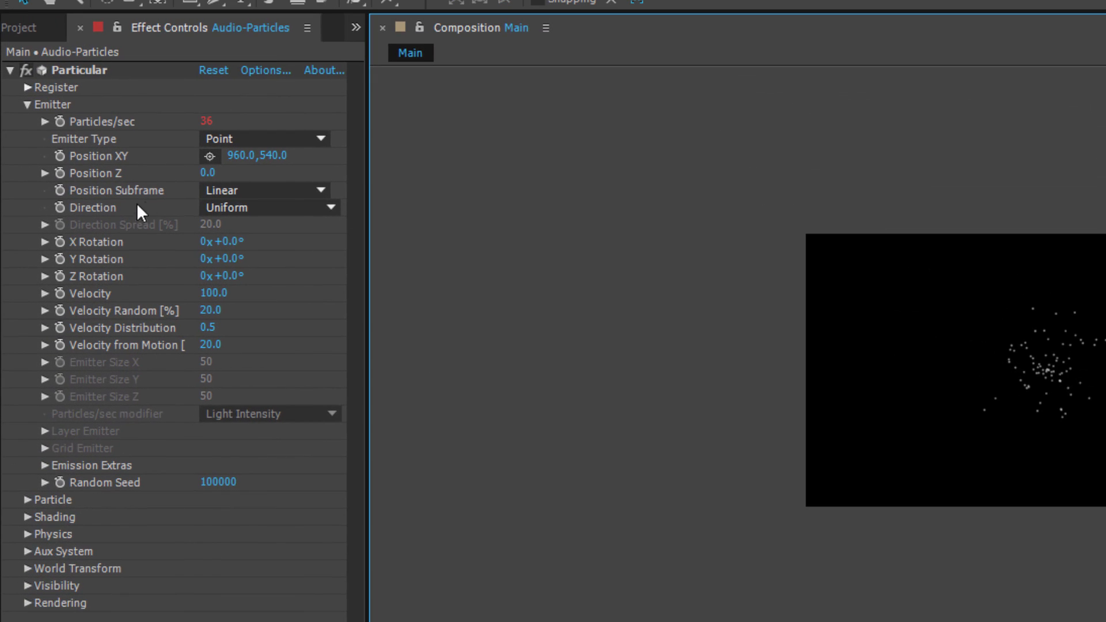
click(237, 205)
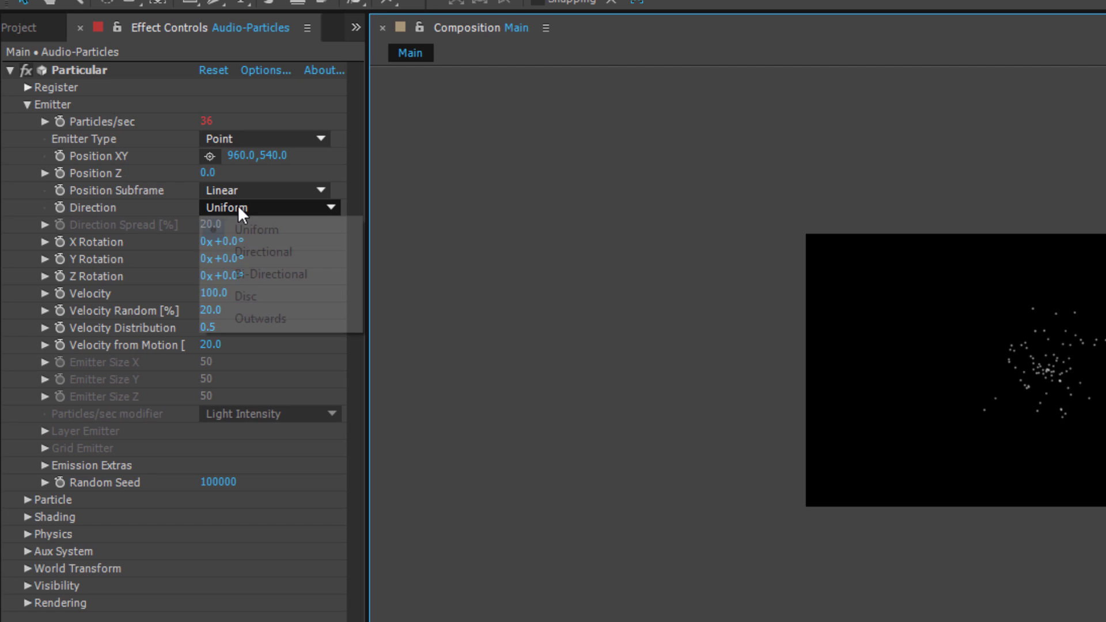
click(281, 252)
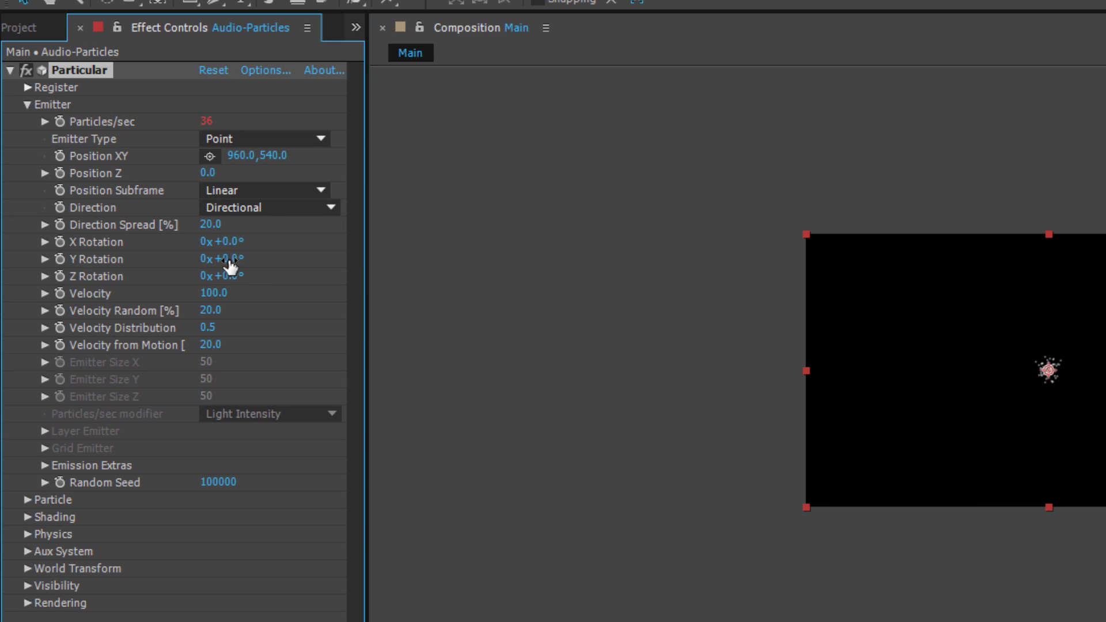
click(209, 225)
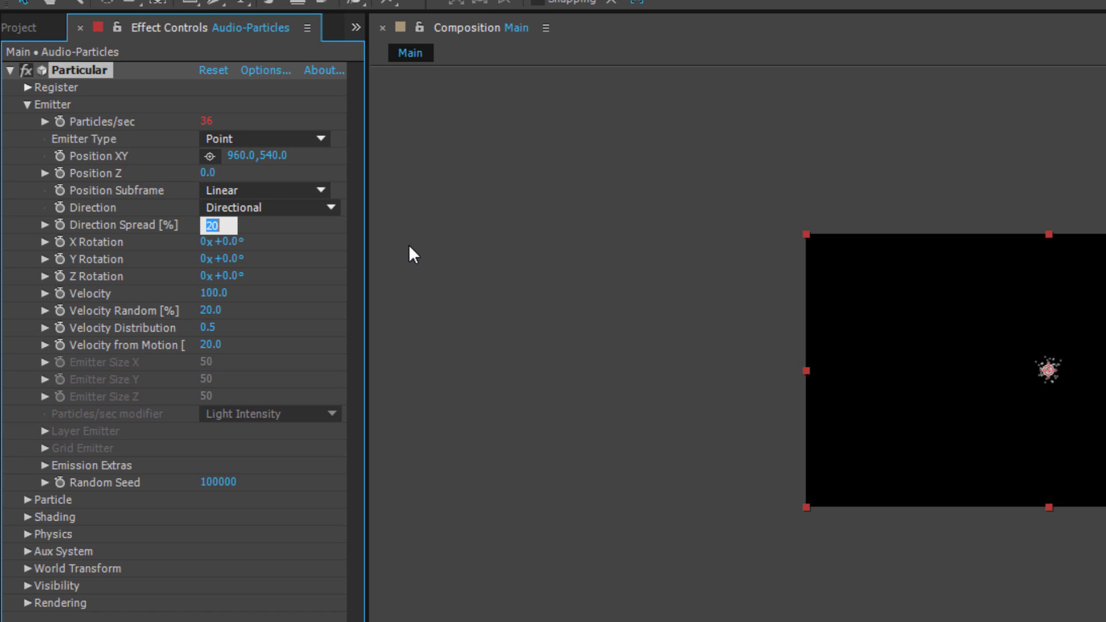
text(35)
key(Return)
click(553, 292)
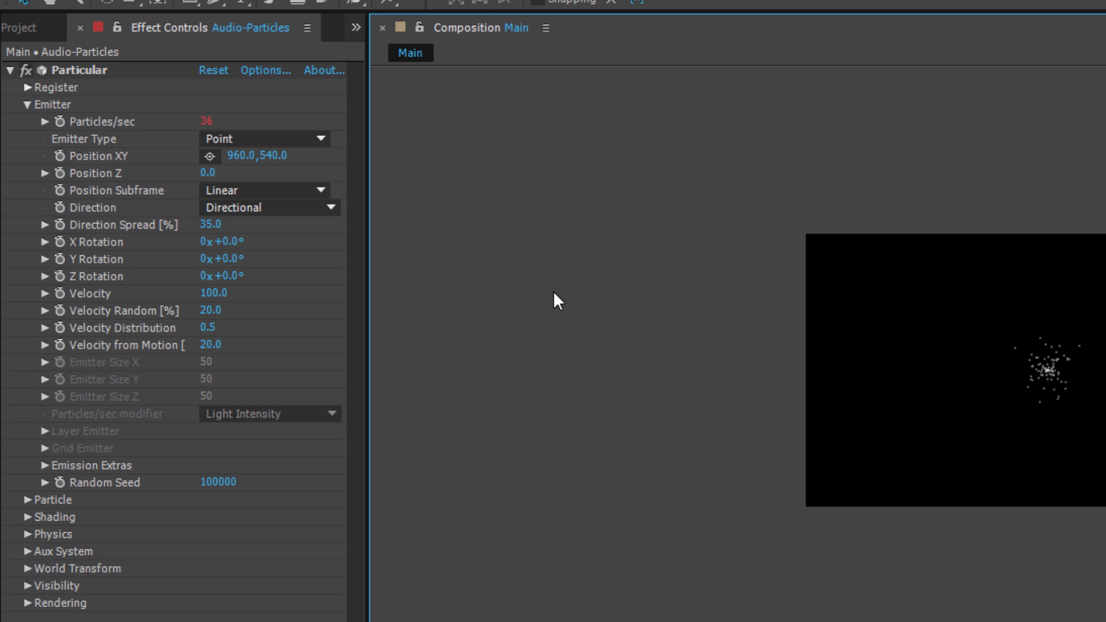
- Set the emitter's Velocity to 1000 and the particle Life to 2 seconds
click(214, 294)
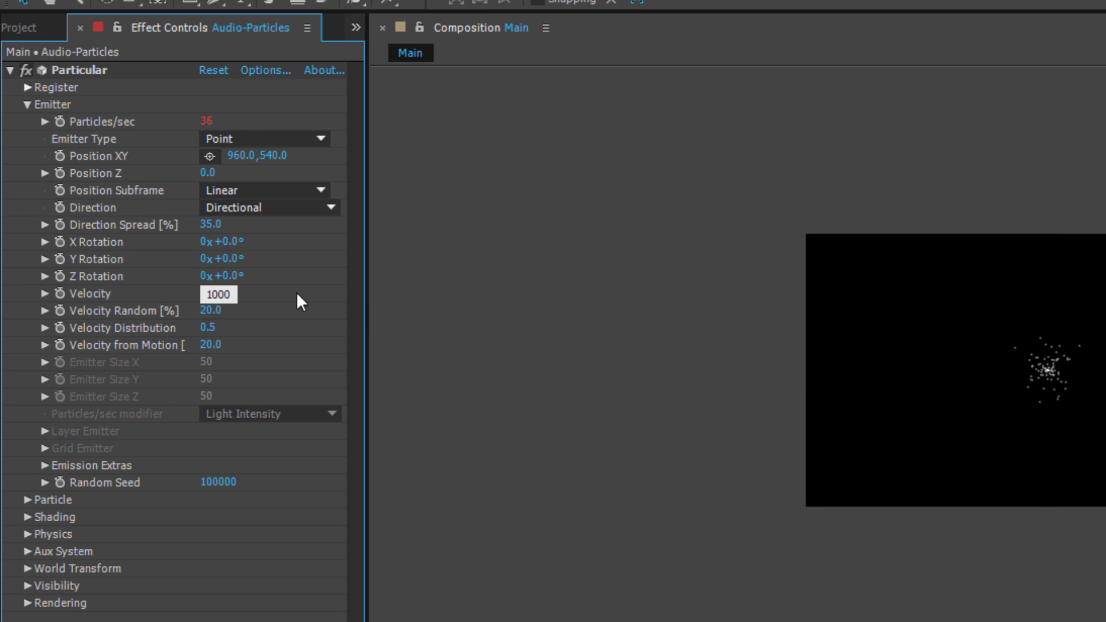
key(Return)
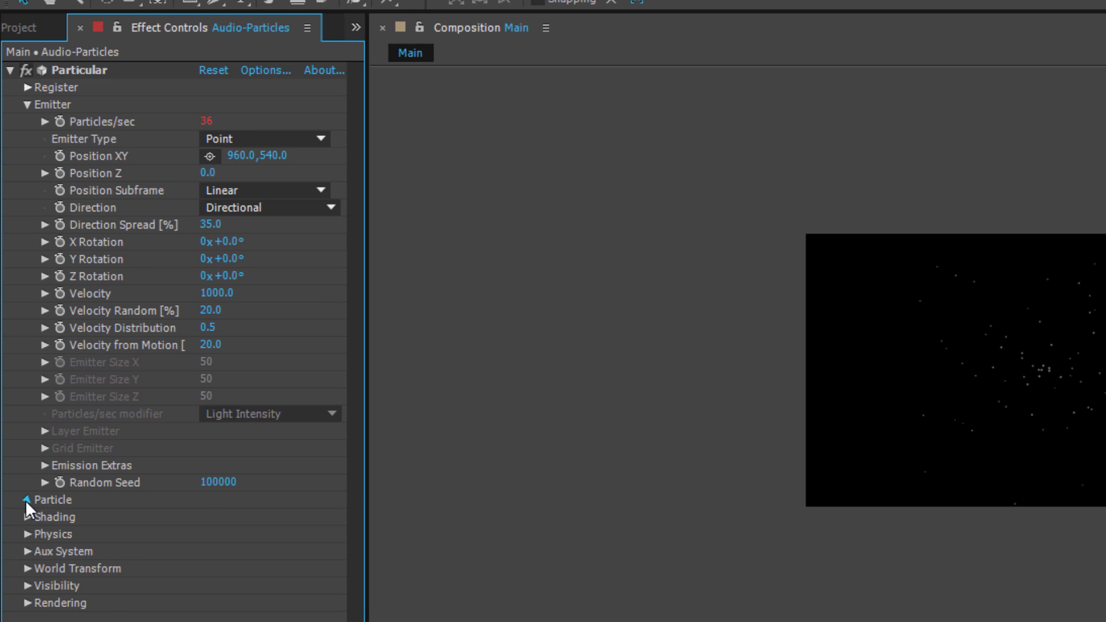
click(26, 500)
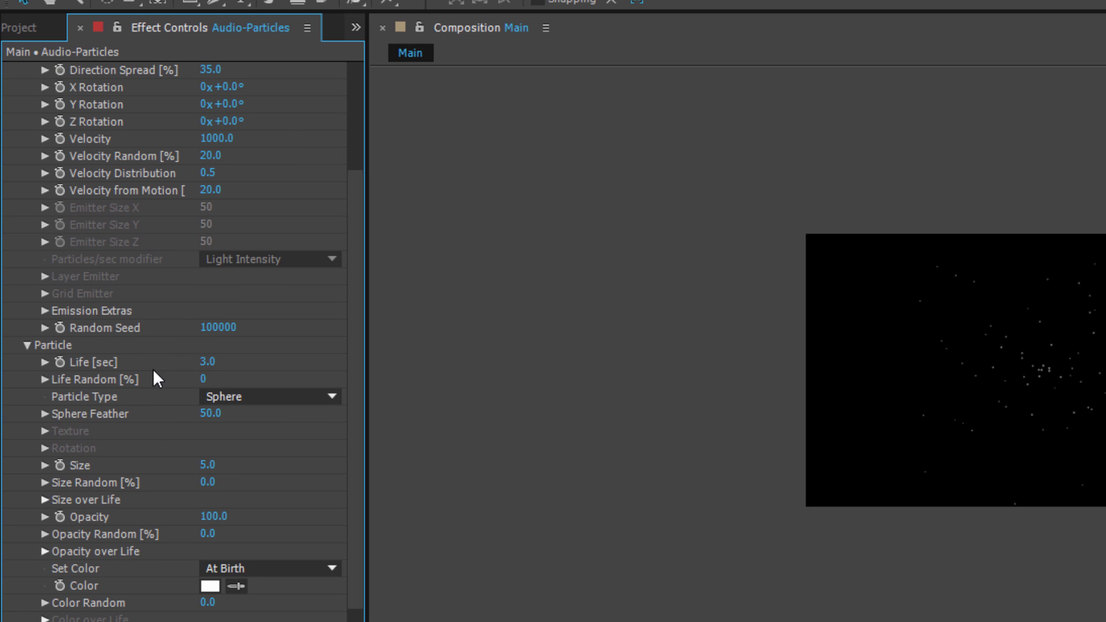
click(206, 364)
text(2)
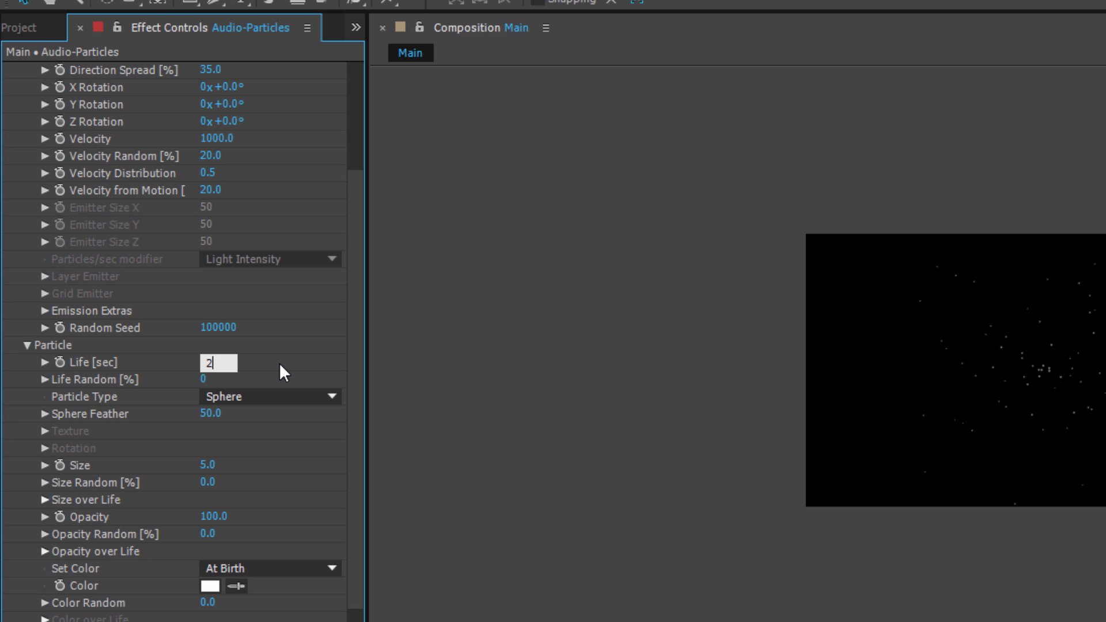
key(Return)
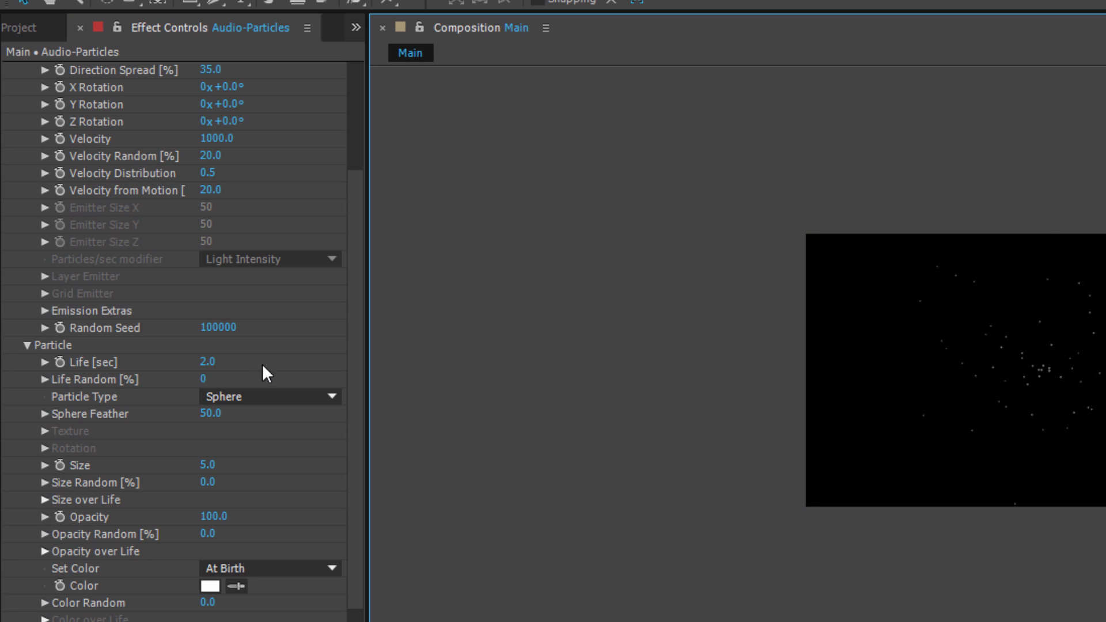
- Set the particle Life Random to 50% and the particle Size to 2
click(207, 379)
text(50)
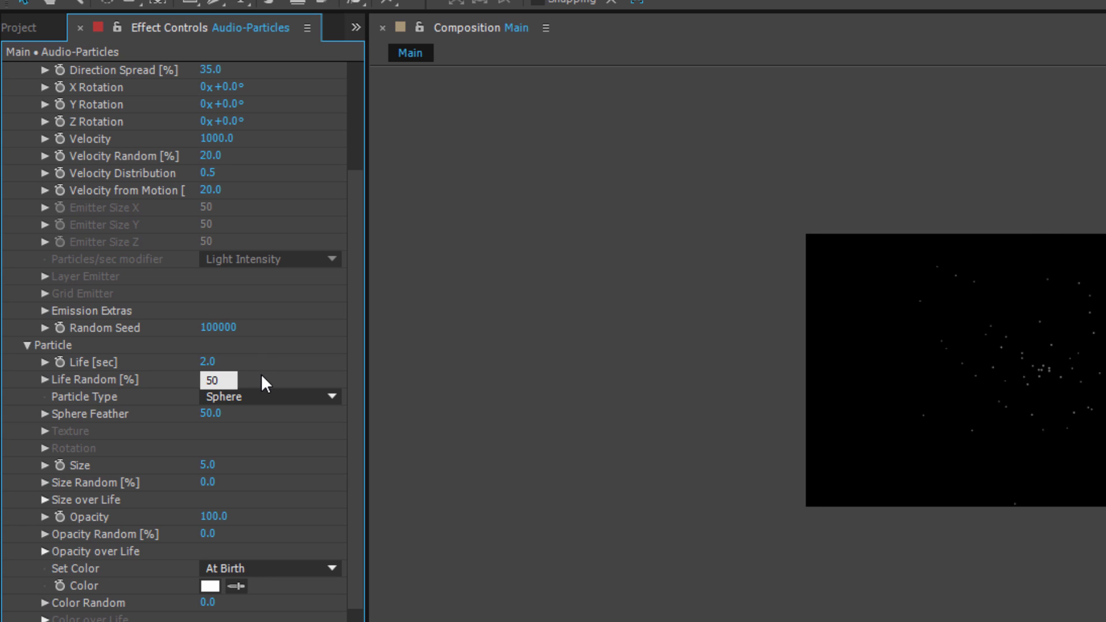
key(Return)
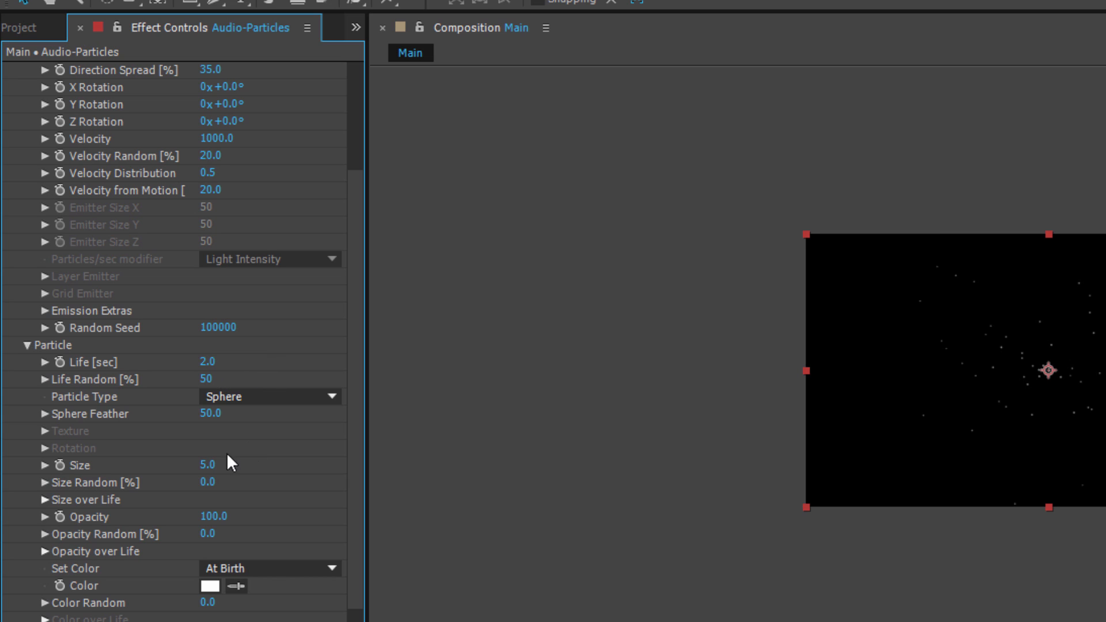
click(207, 464)
text(2)
key(Return)
- Set the particles' Set Color option to Over Life and expand the Color over Life gradient
click(258, 570)
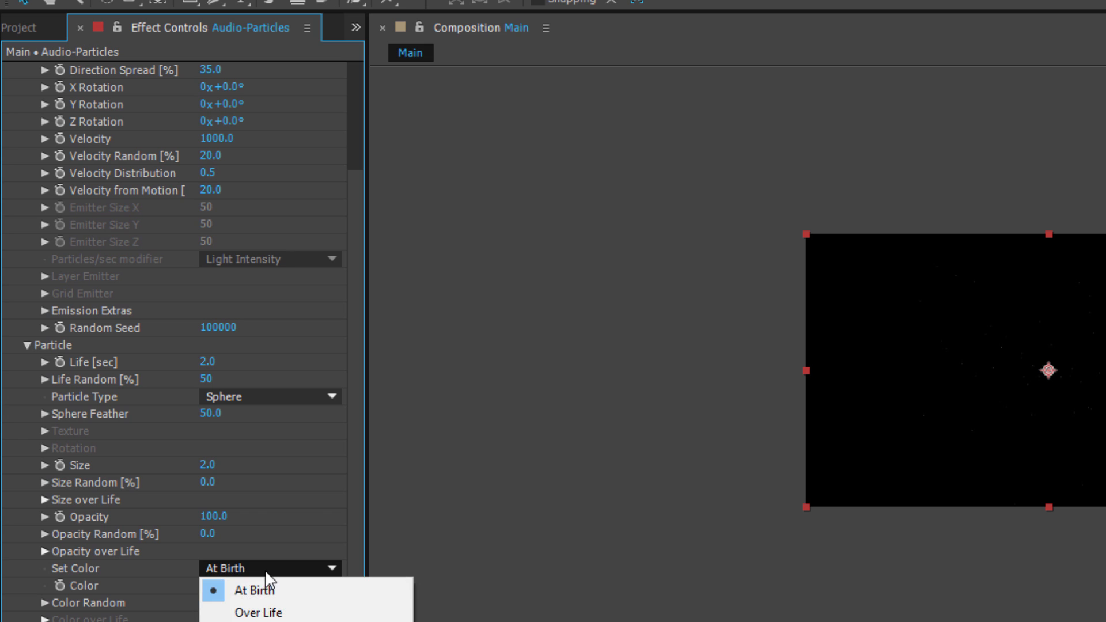
click(287, 613)
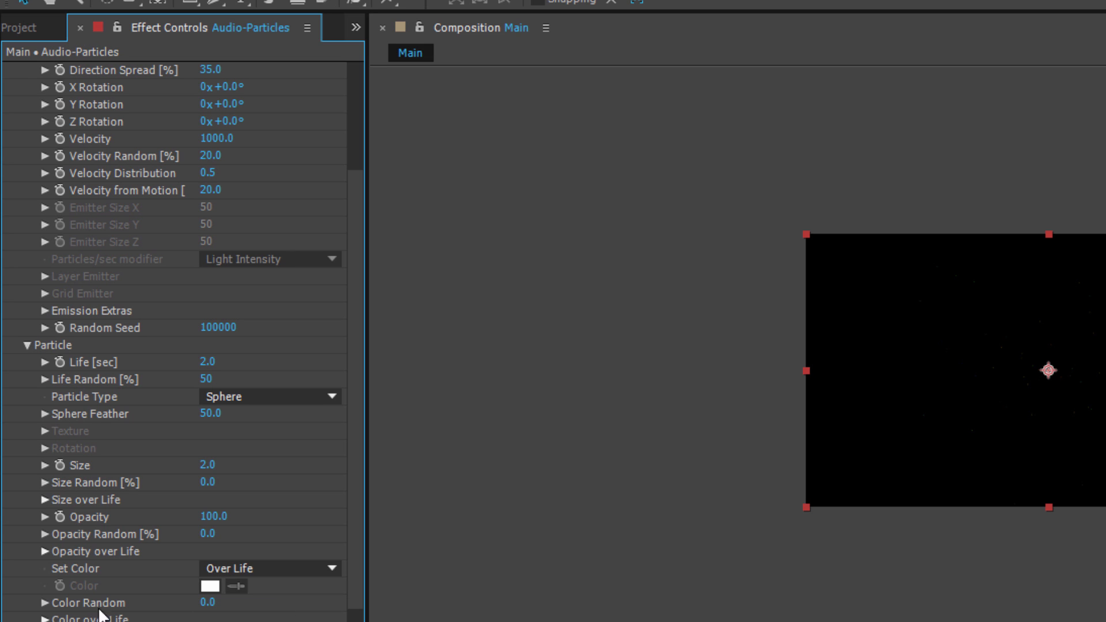
click(45, 574)
scroll(144, 461, down, 3)
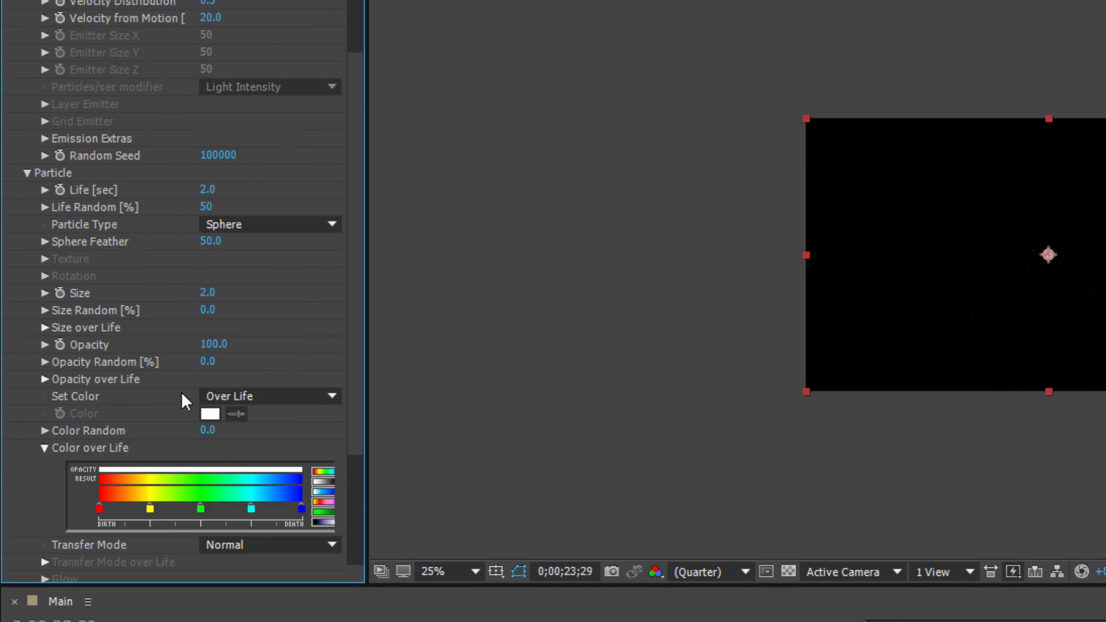
- Remove the cyan, green and yellow stops from the Color over Life gradient, keeping red at birth and blue at death
drag(250, 462, 5, 477)
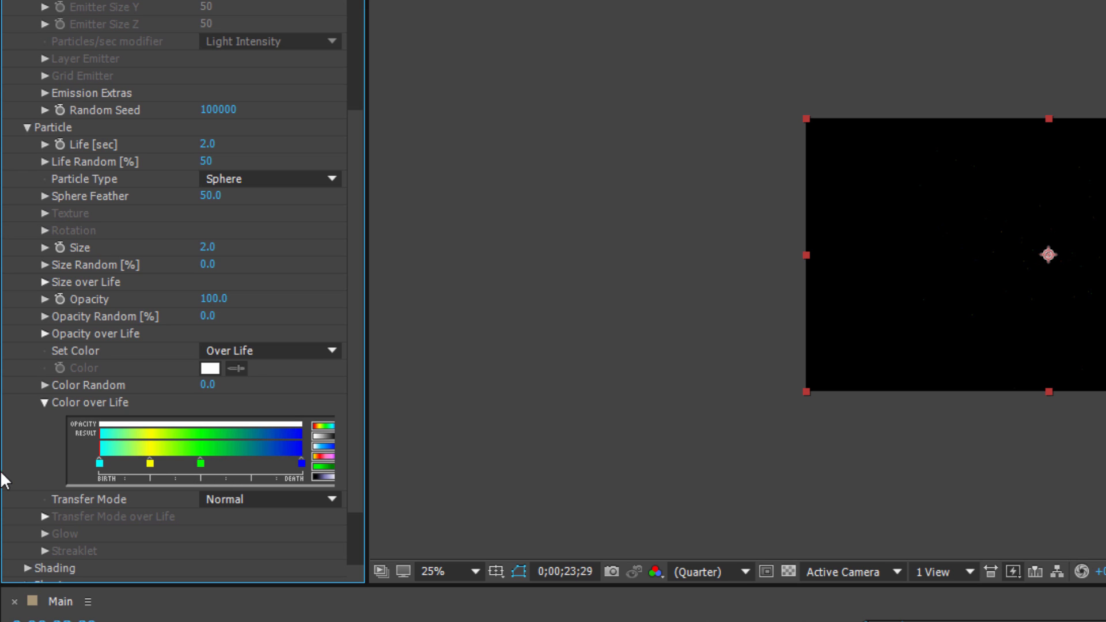
drag(99, 461, 637, 420)
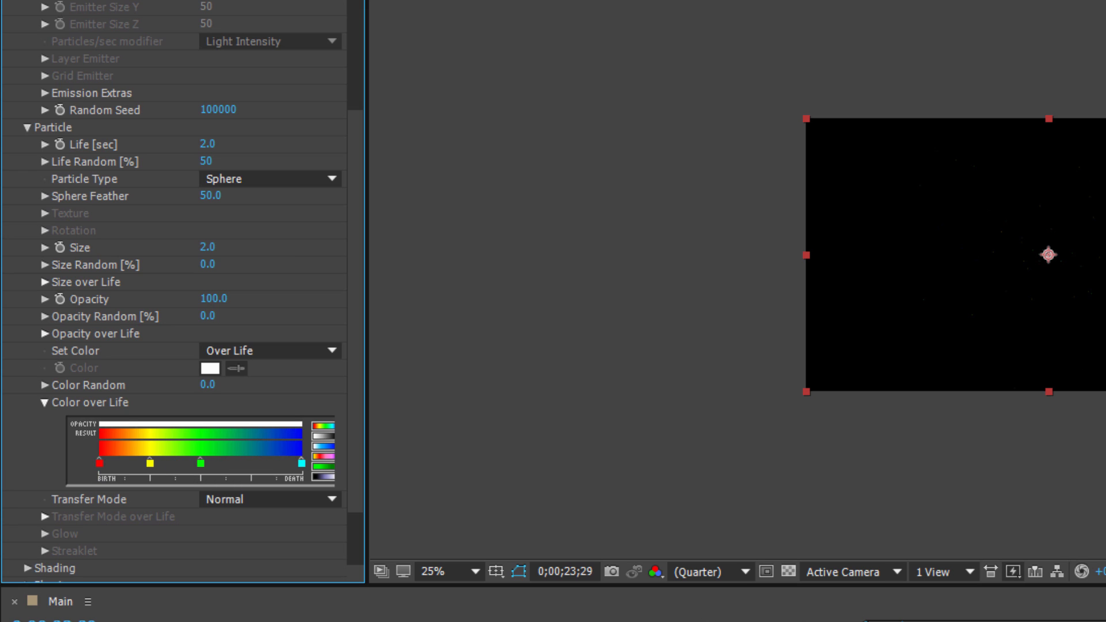
drag(200, 463, 3, 483)
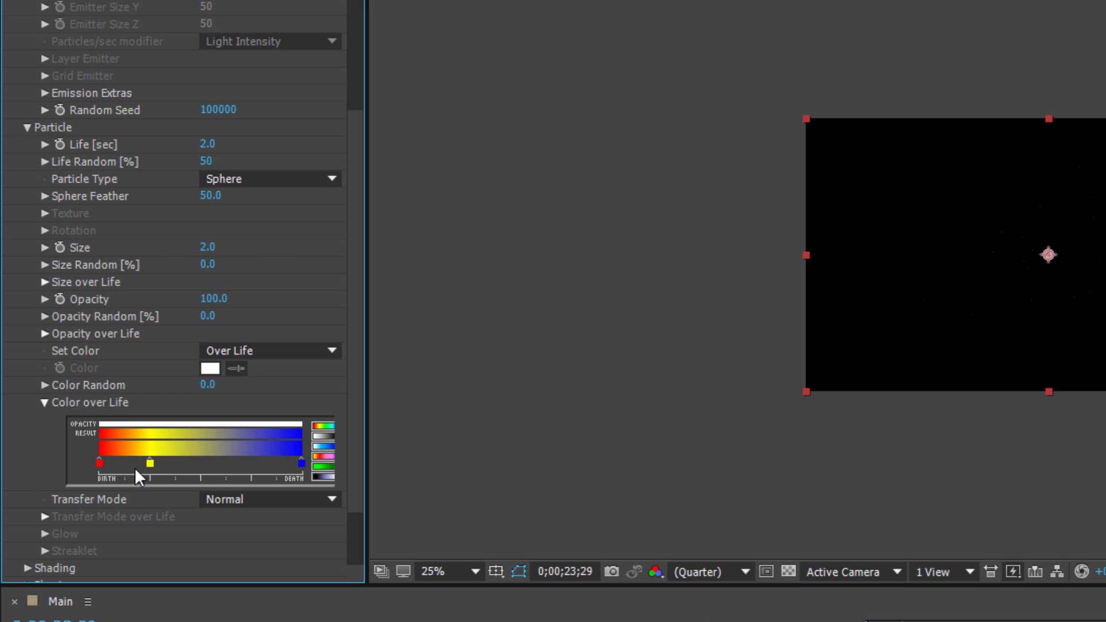
drag(151, 466, 3, 474)
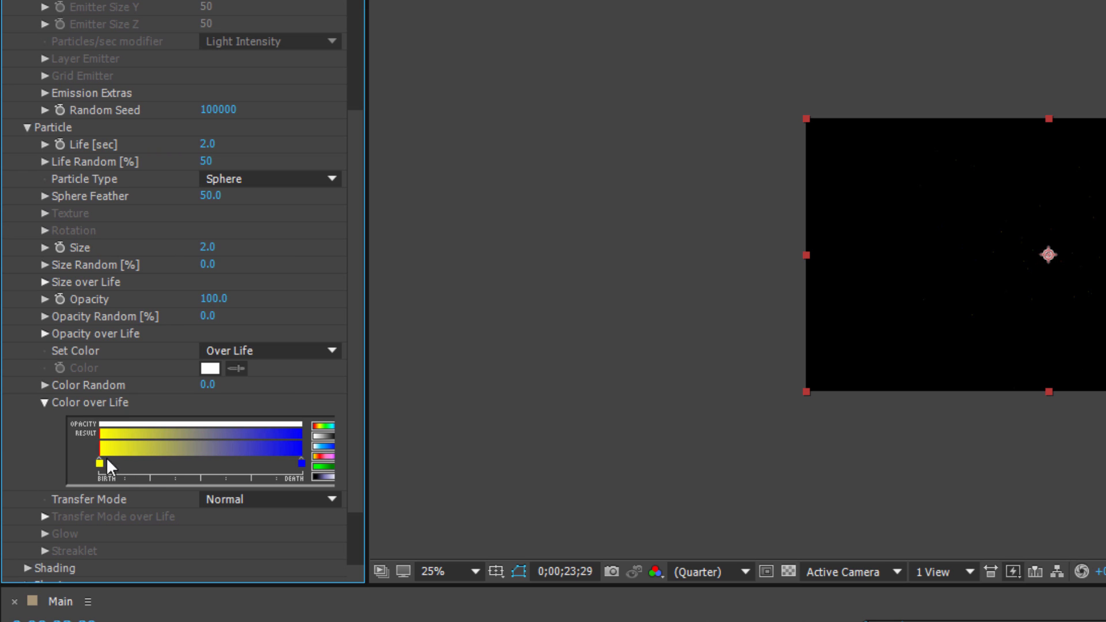
drag(103, 461, 2, 502)
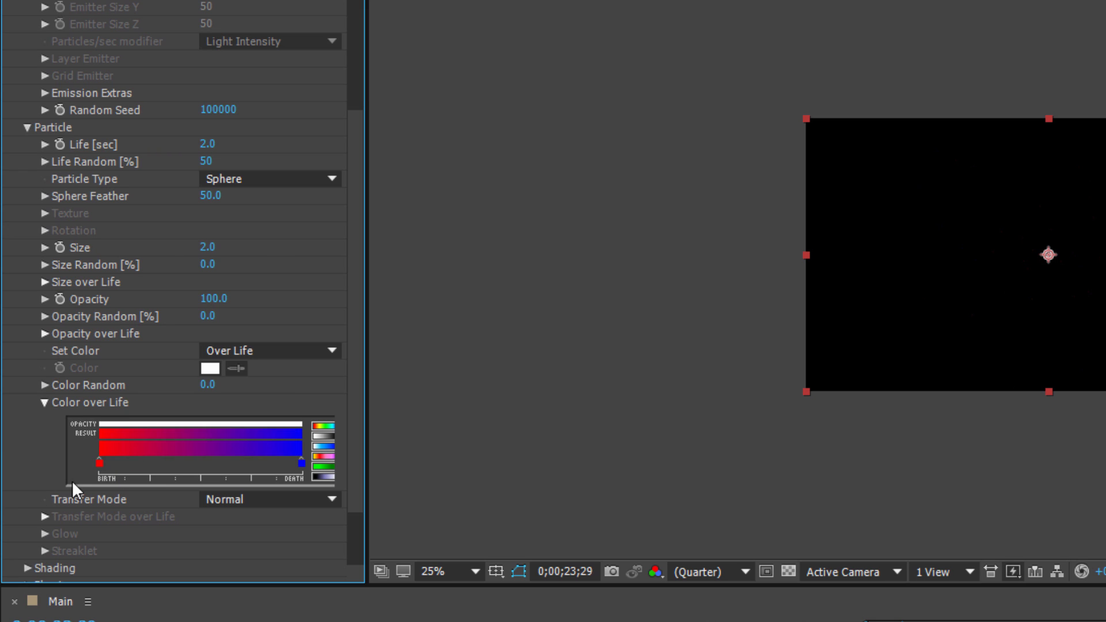
- Recolor the Color over Life gradient's death stop to 0083FE and its birth stop to pinkish red
scroll(304, 403, down, 2)
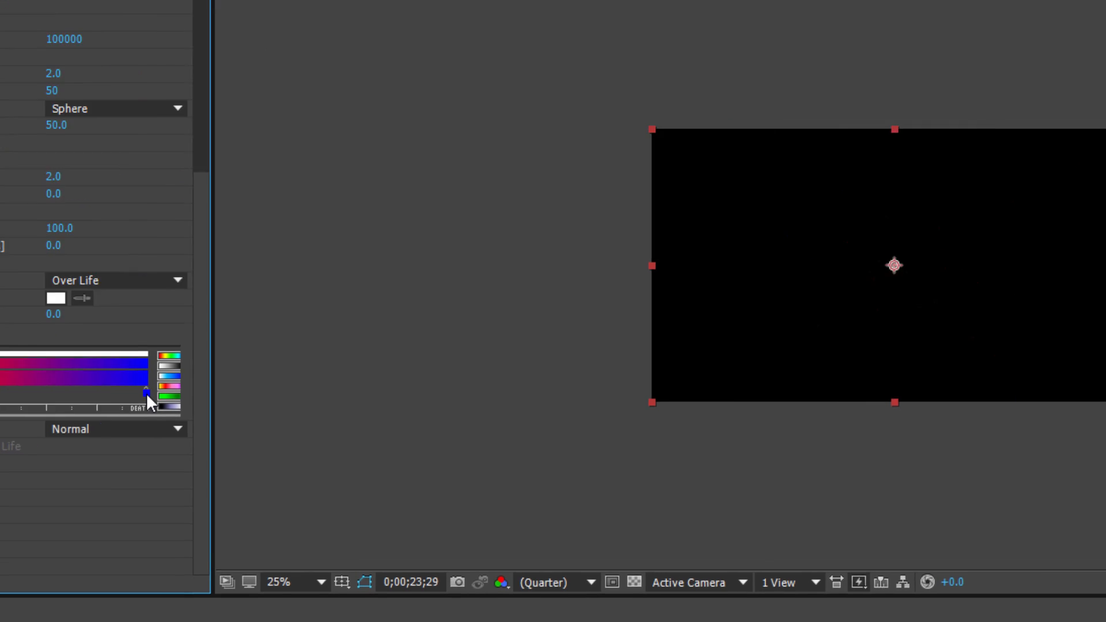
double_click(301, 384)
text(0083FE)
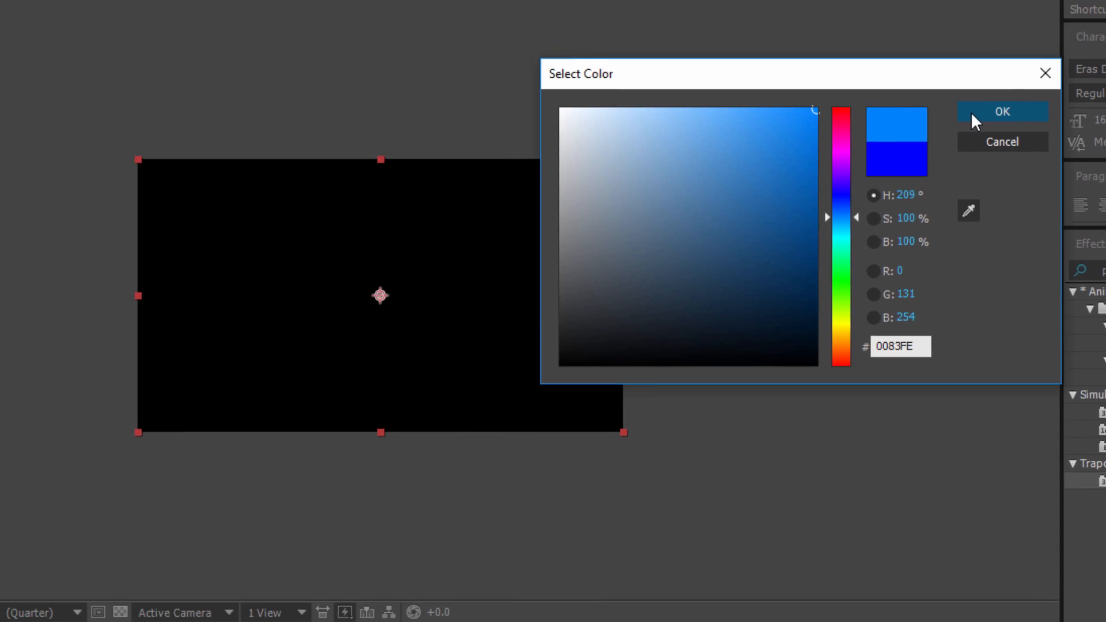
click(870, 124)
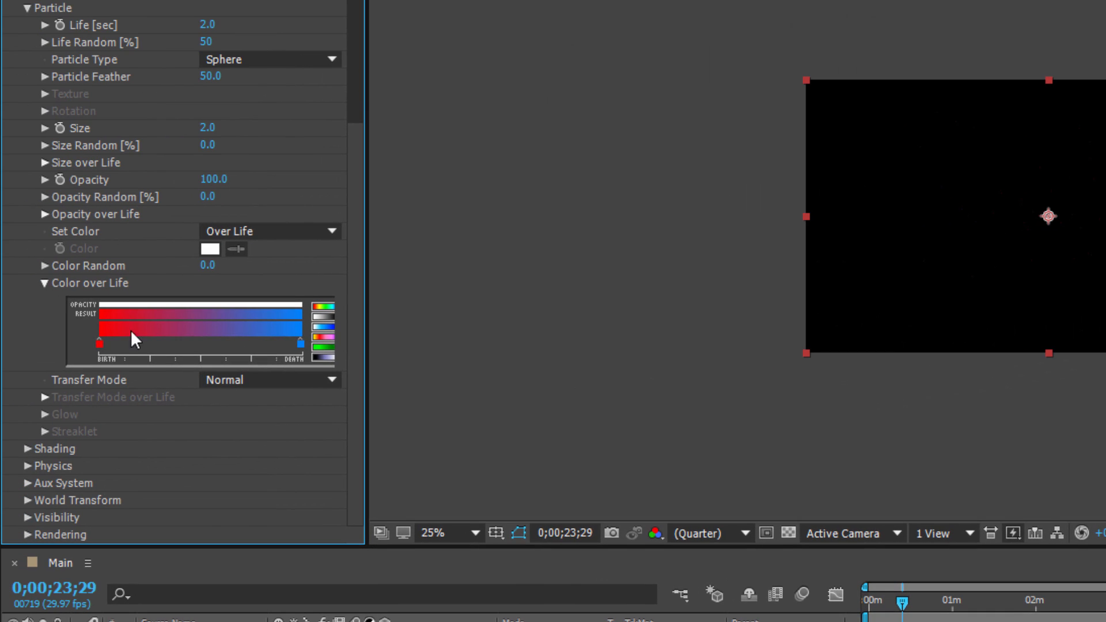
double_click(98, 341)
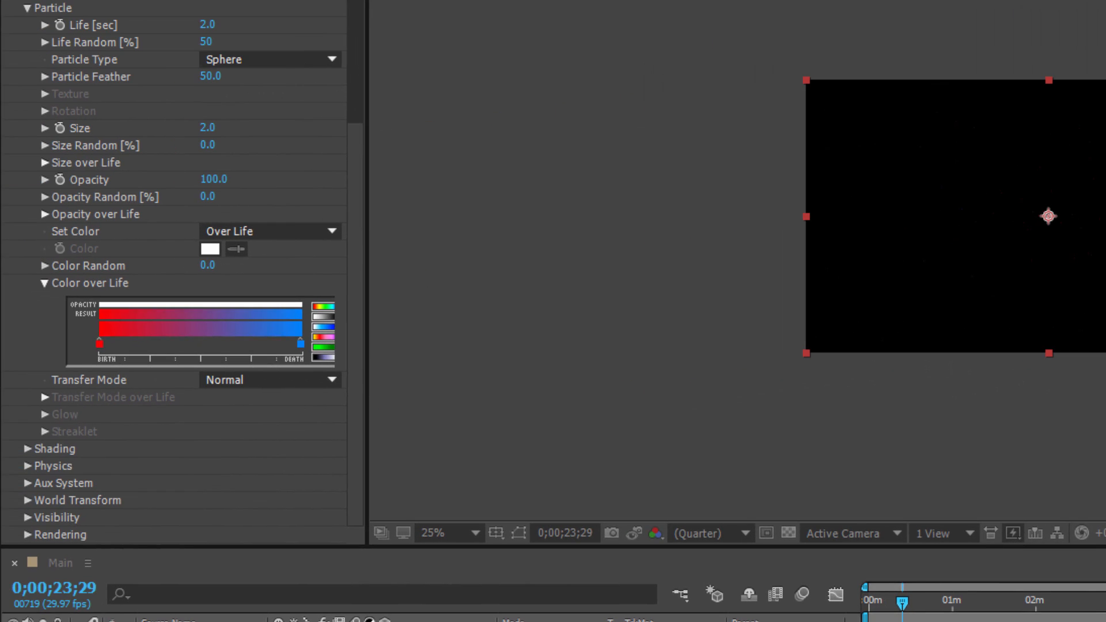
click(1006, 124)
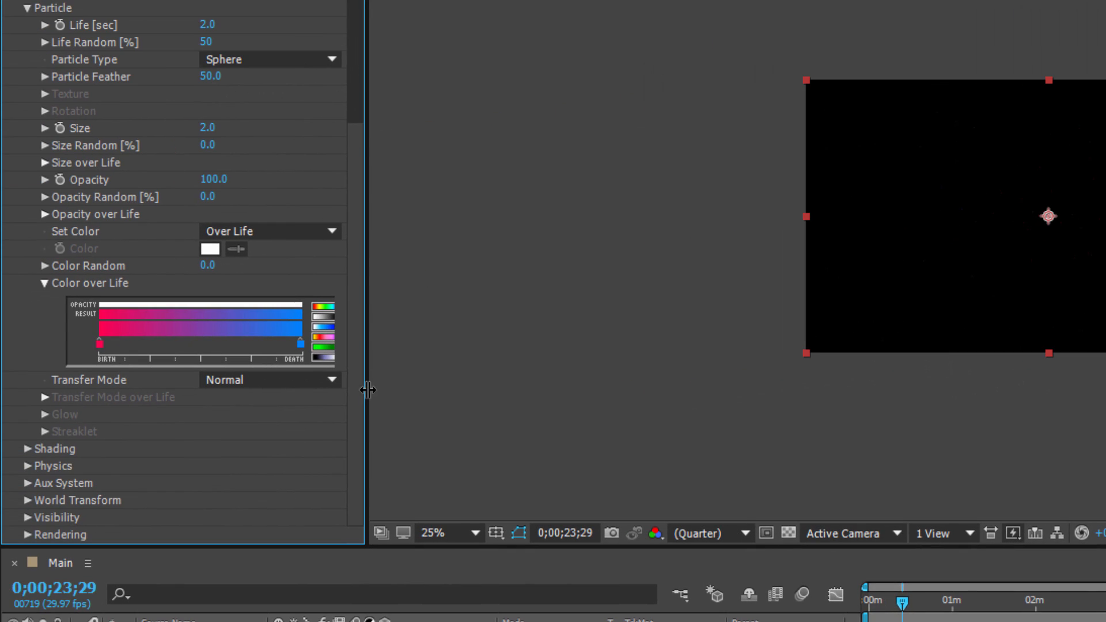
- Add an expression to the Physics Time Factor that links it to Audio Amplitude's Both Channels slider
click(27, 465)
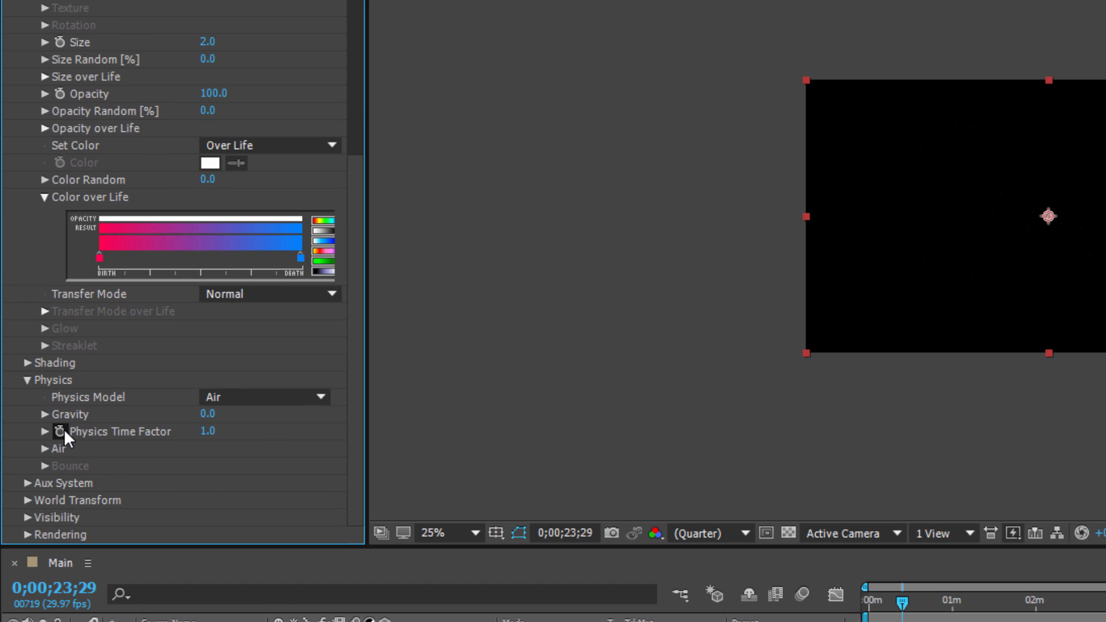
alt+click(60, 432)
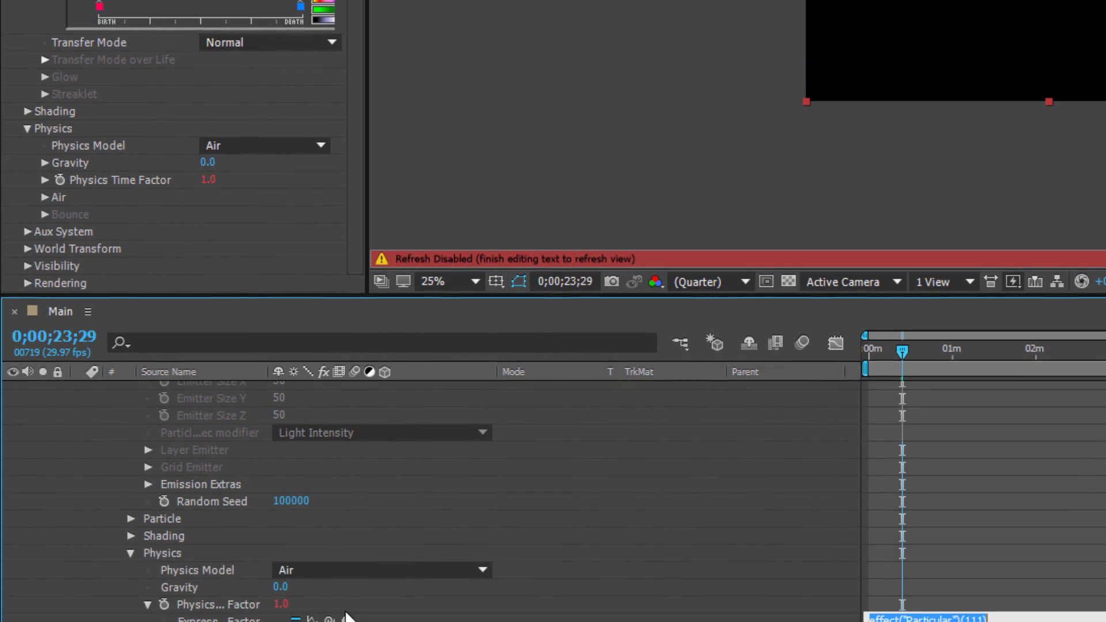
drag(330, 619, 192, 575)
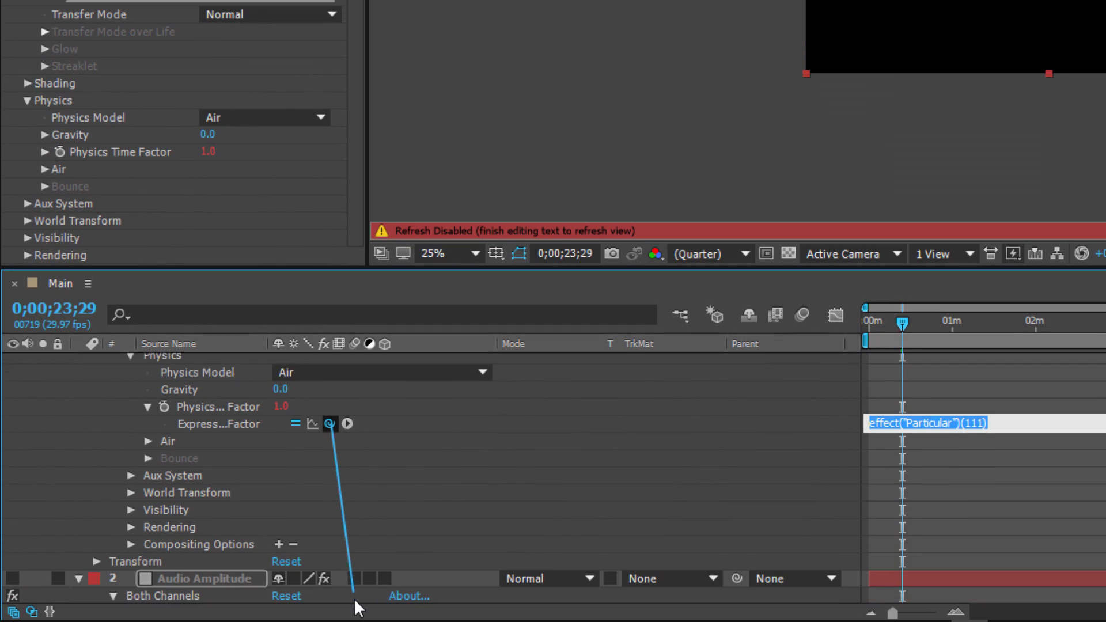
click(408, 571)
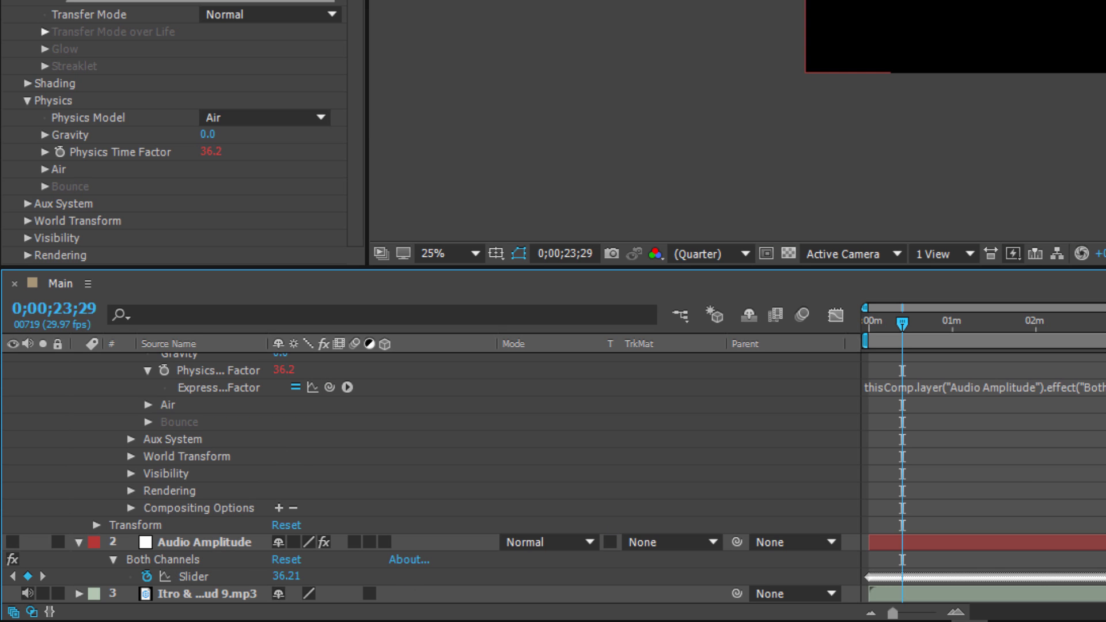
- Append /4 to the end of the Physics Time Factor expression
click(1101, 383)
click(1101, 380)
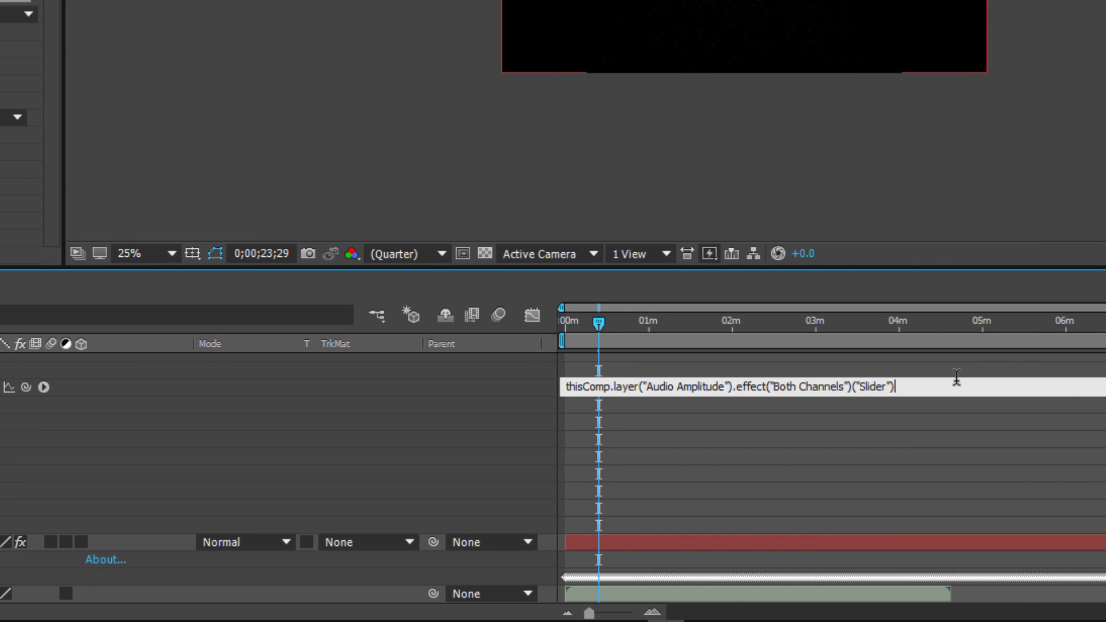
text(/4)
click(948, 365)
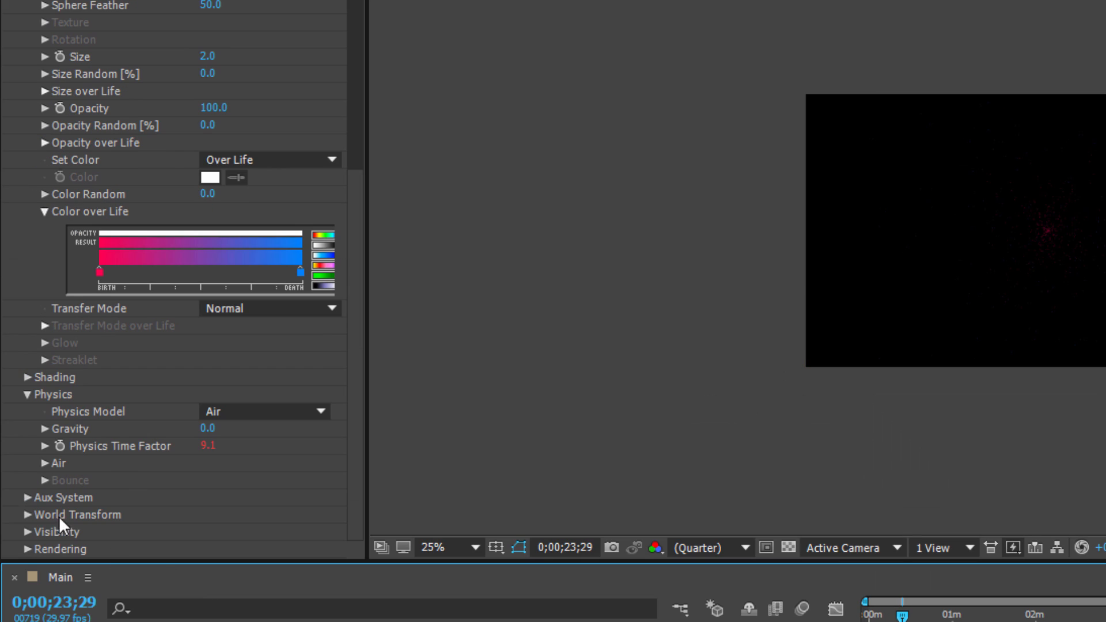
- Set Air Resistance to 1.1 in Particular's Air physics settings
click(44, 464)
scroll(124, 427, down, 3)
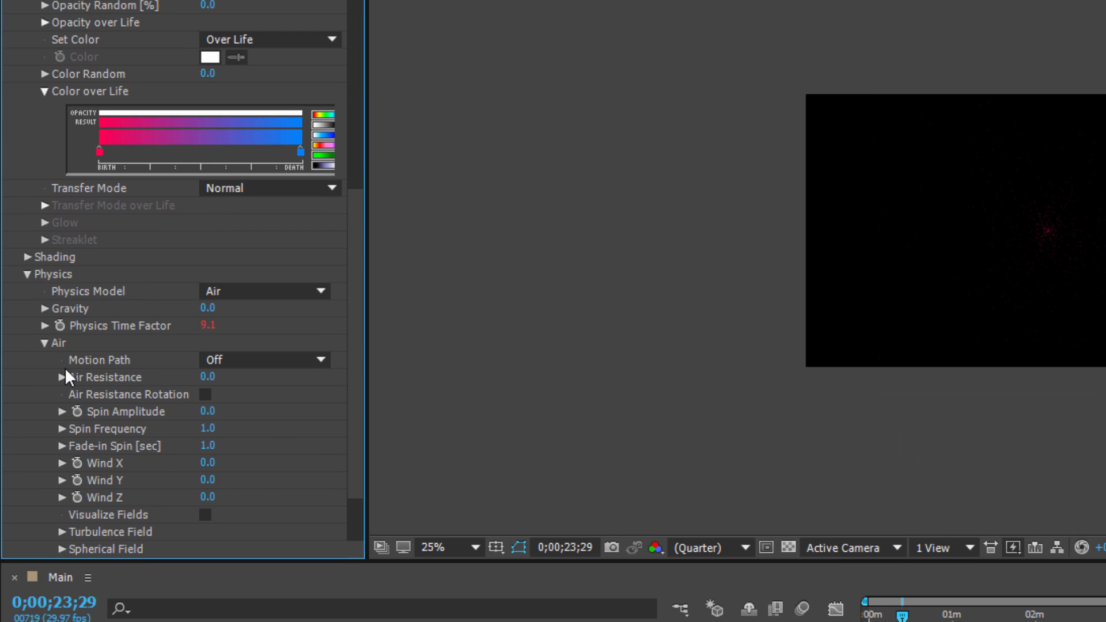
scroll(81, 354, down, 1)
click(217, 336)
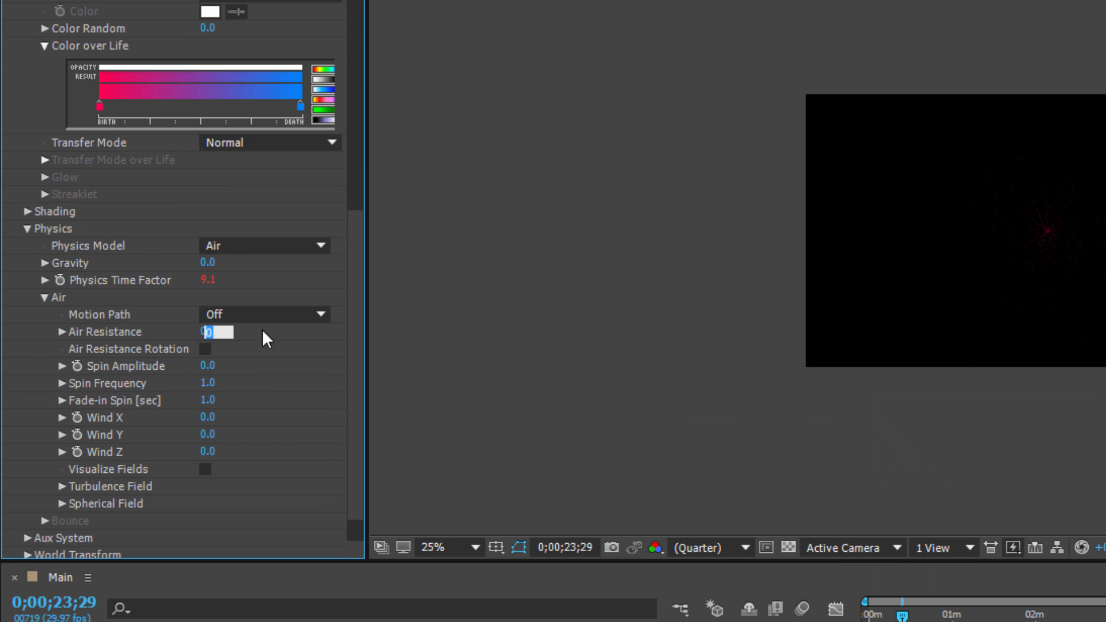
text(1.1)
key(Return)
scroll(89, 446, down, 1)
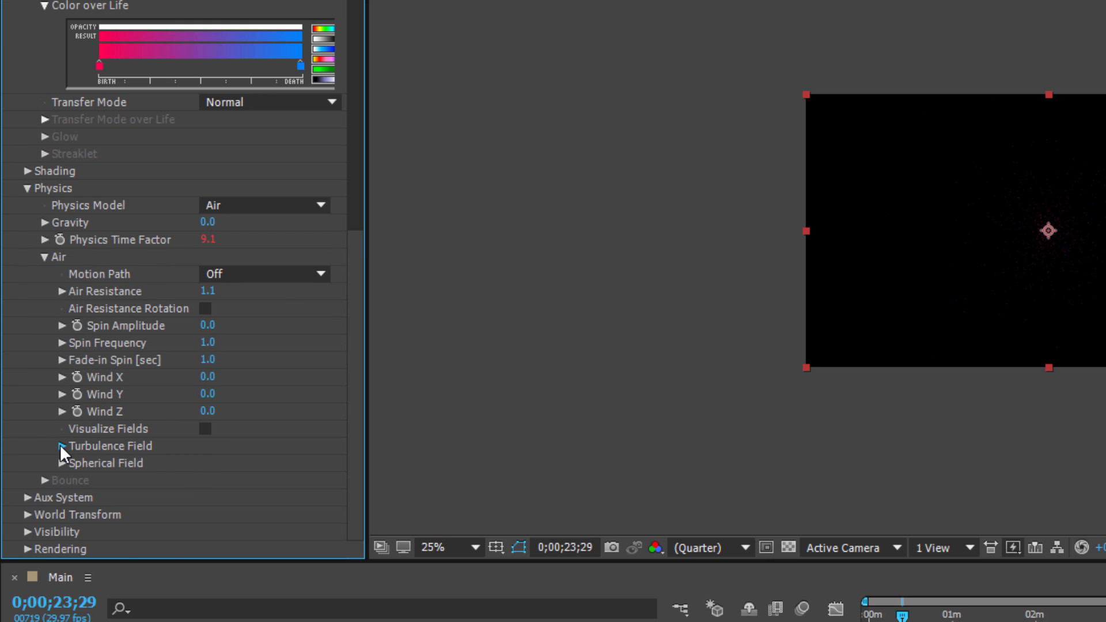
- Expand the Turbulence Field settings and set Fade-in Time and Scale to 0
click(61, 446)
scroll(60, 444, down, 3)
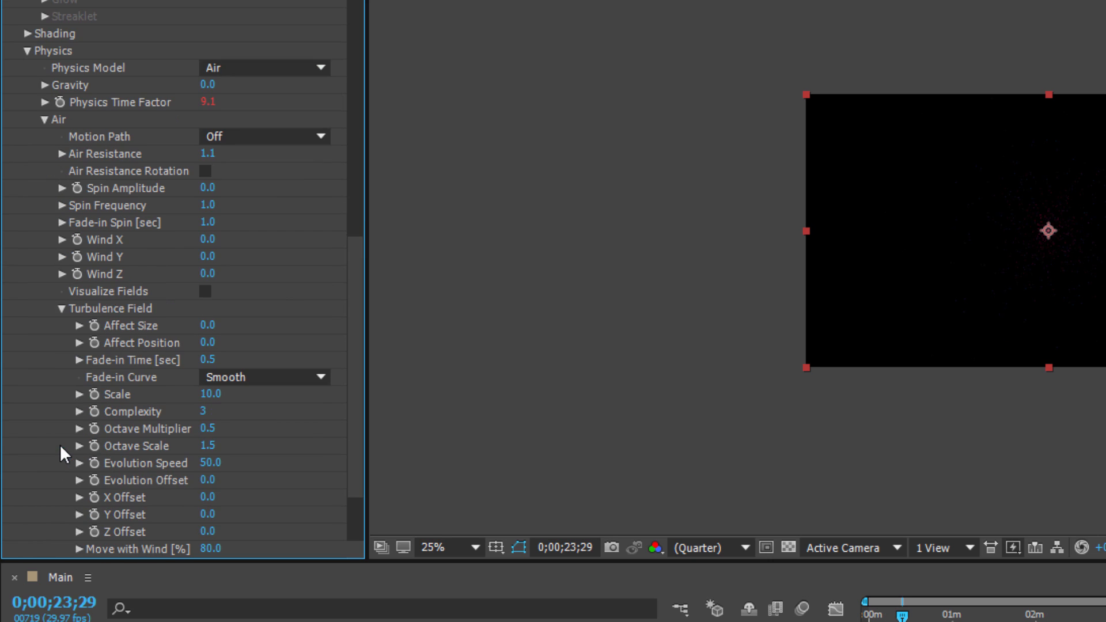
click(210, 362)
text(0)
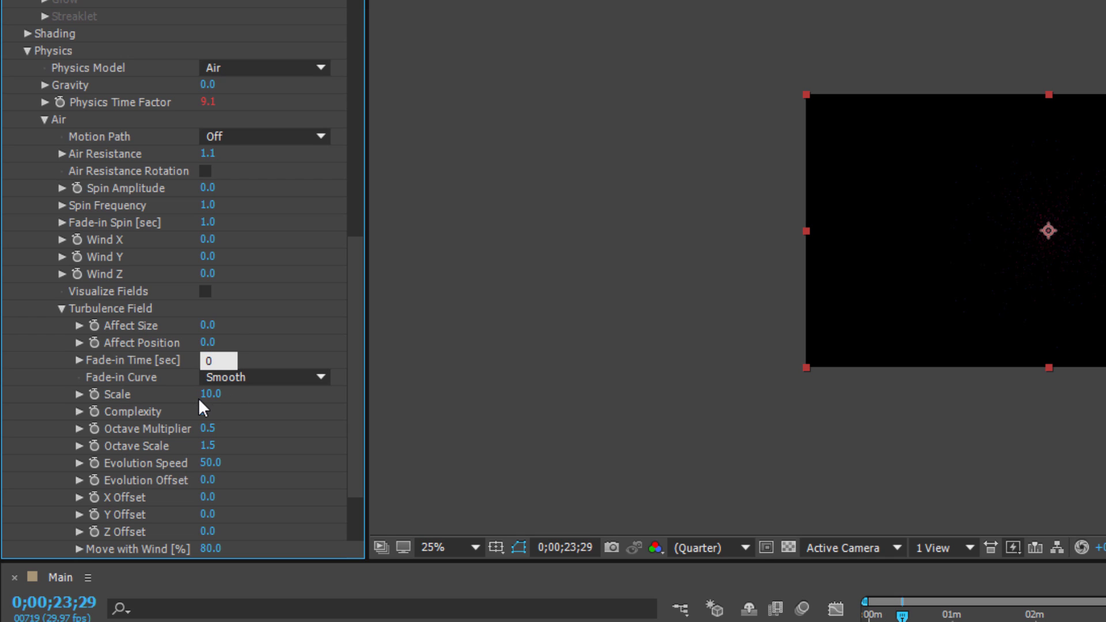
click(206, 395)
click(222, 426)
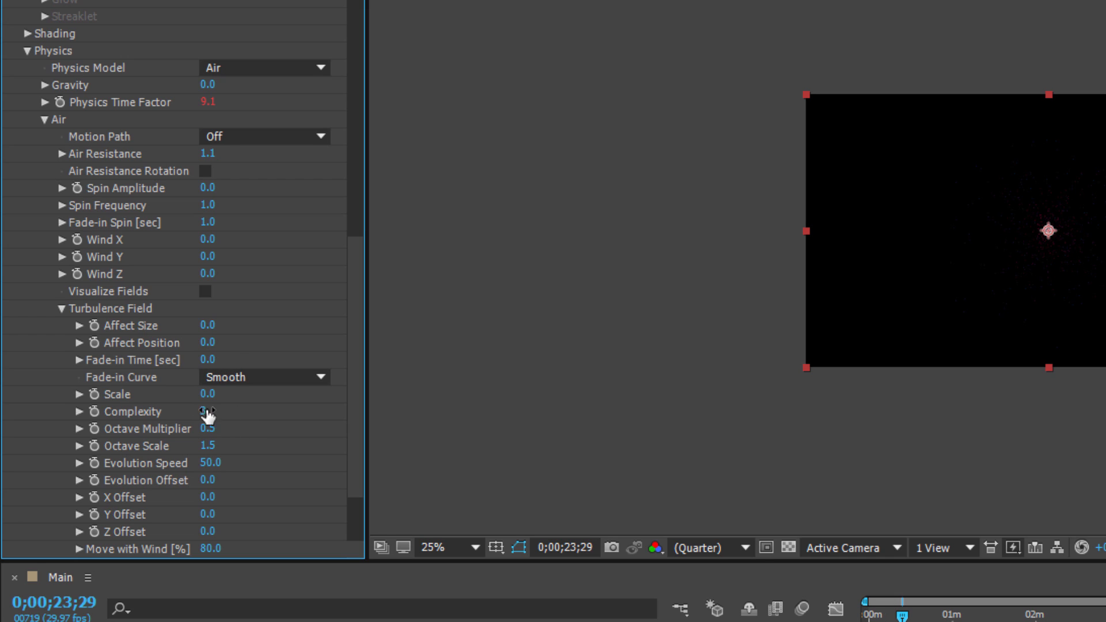
- Set the Turbulence Field's Complexity, Octave Multiplier and Octave Scale to 0
click(207, 412)
text(0)
click(209, 429)
text(0)
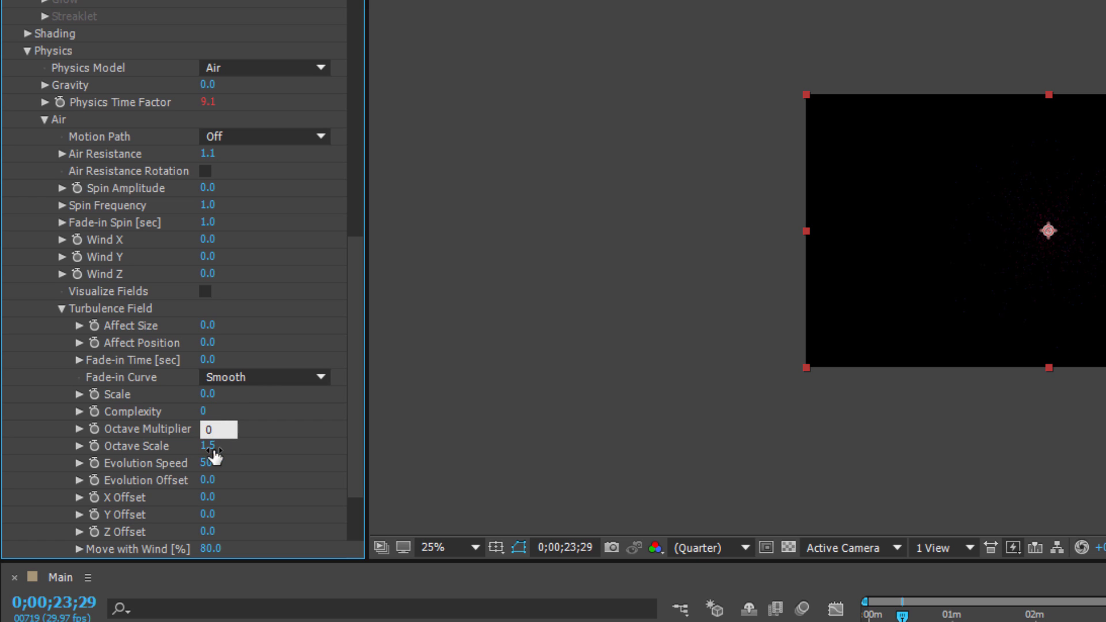
click(209, 448)
text(0)
- Set the Turbulence Field's Evolution Speed and Move with Wind to 0
key(Tab)
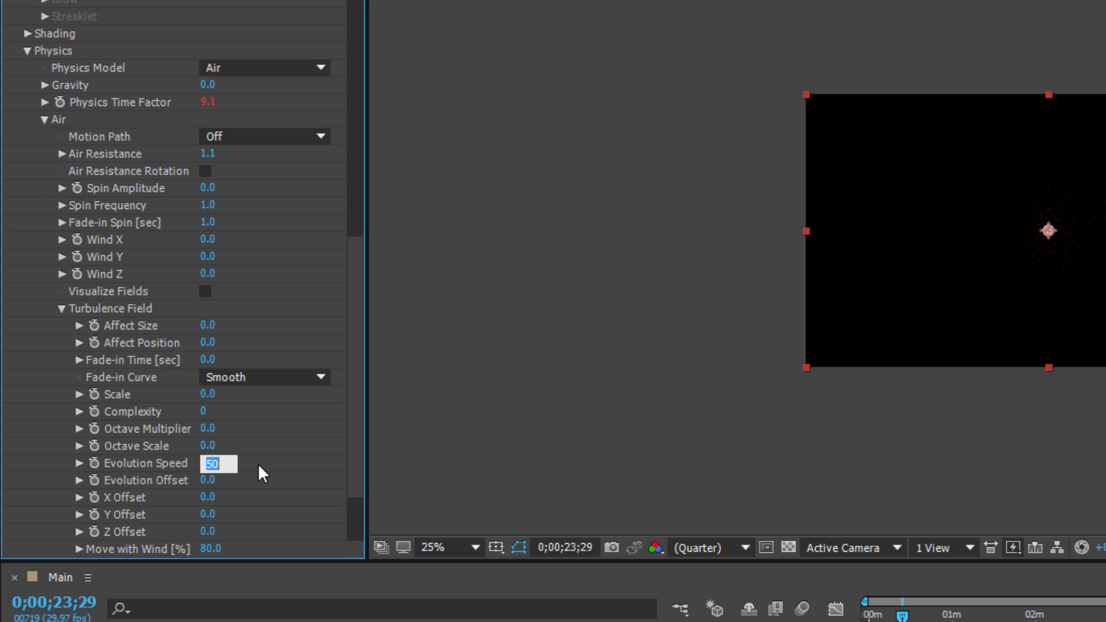
text(0)
click(262, 464)
scroll(262, 463, down, 2)
click(208, 504)
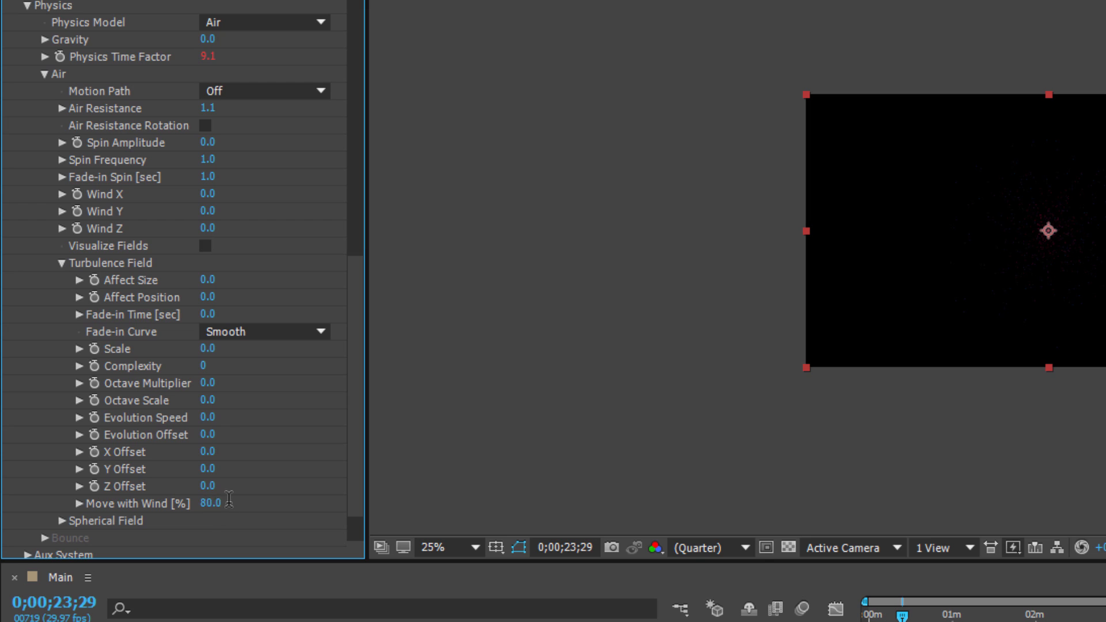
text(0)
click(276, 505)
- Set the composition's preview resolution to Half and enlarge the view to 50%
click(711, 547)
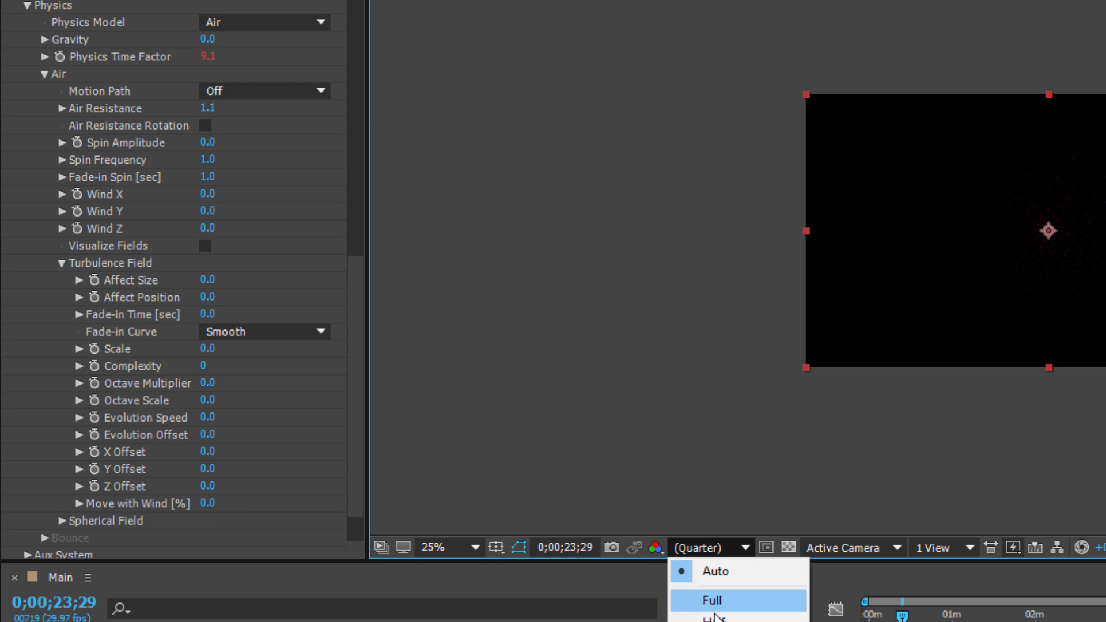
click(715, 619)
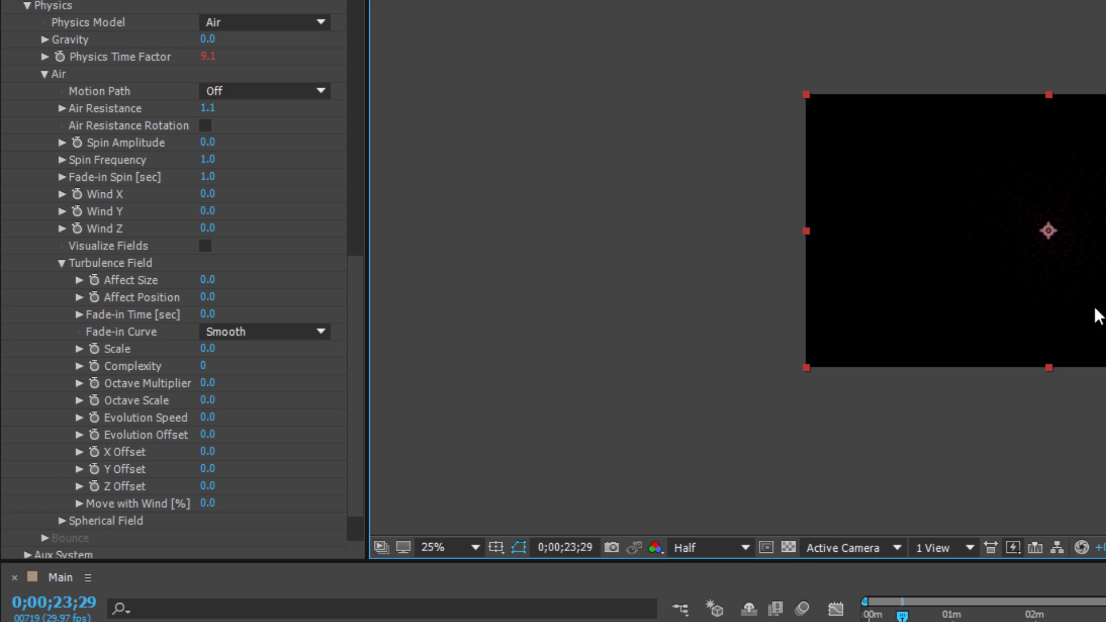
scroll(1100, 253, up, 2)
- Expand Particular's Aux System settings and set Emit to Continously
scroll(77, 484, down, 3)
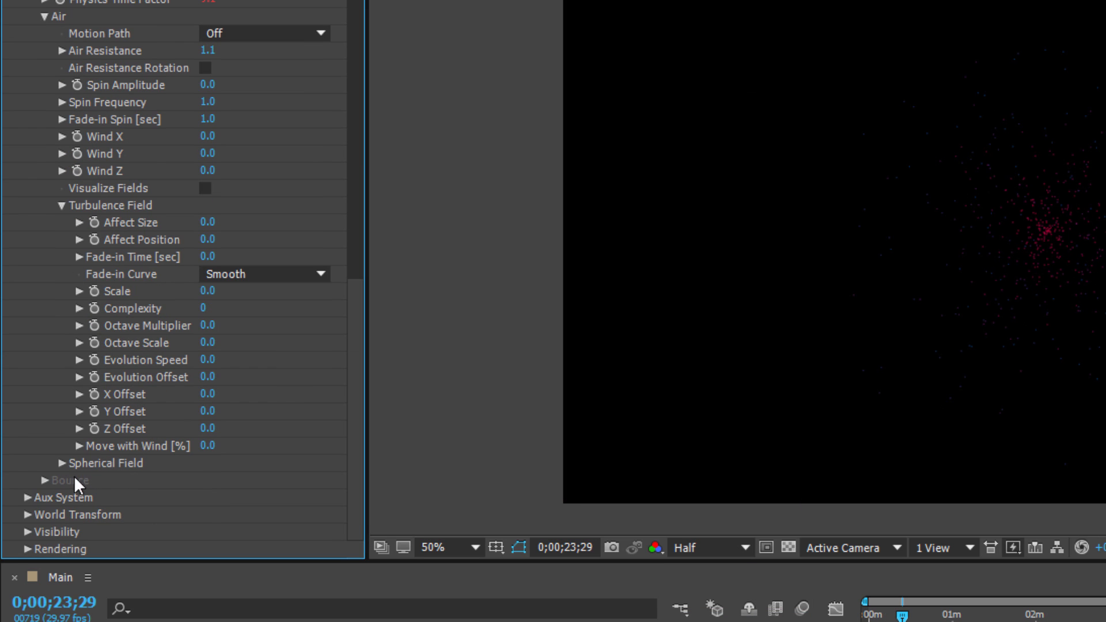
click(27, 498)
scroll(35, 493, down, 5)
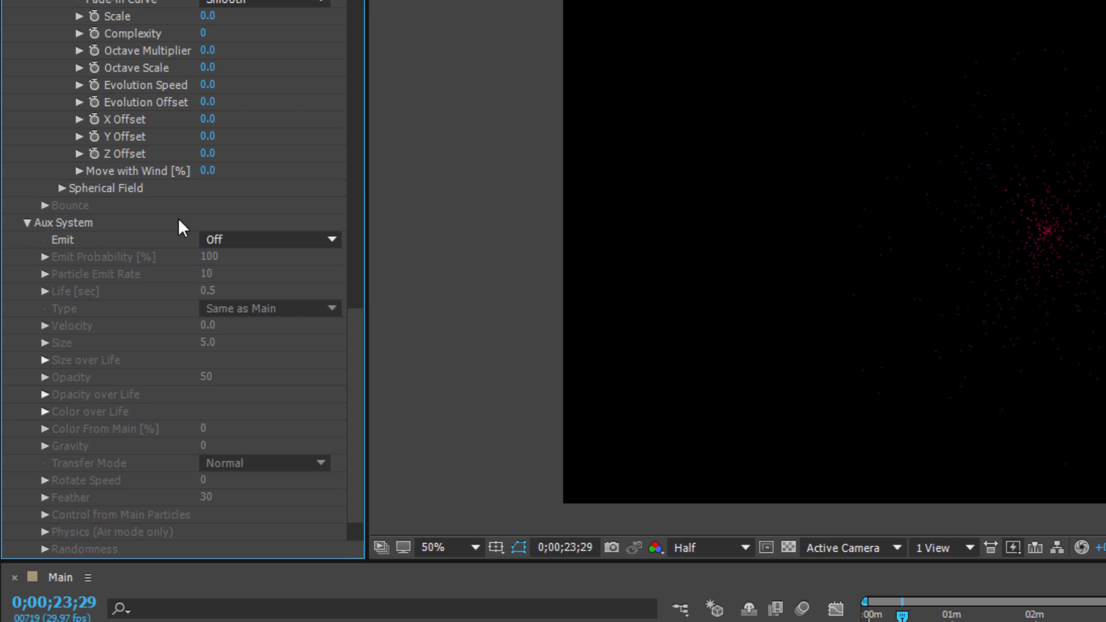
click(215, 237)
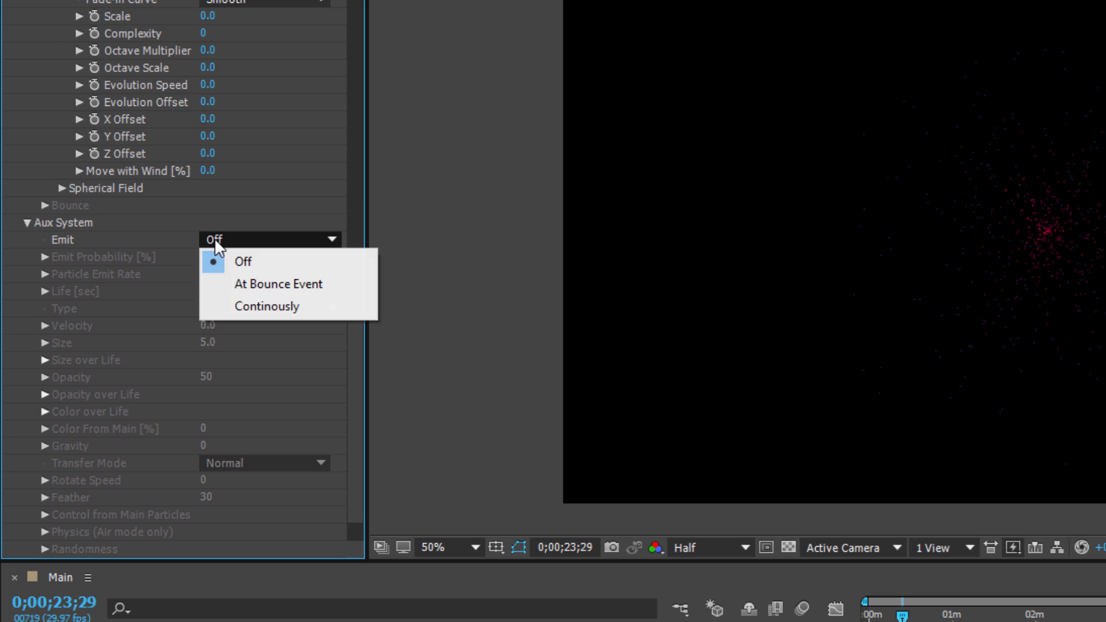
click(248, 305)
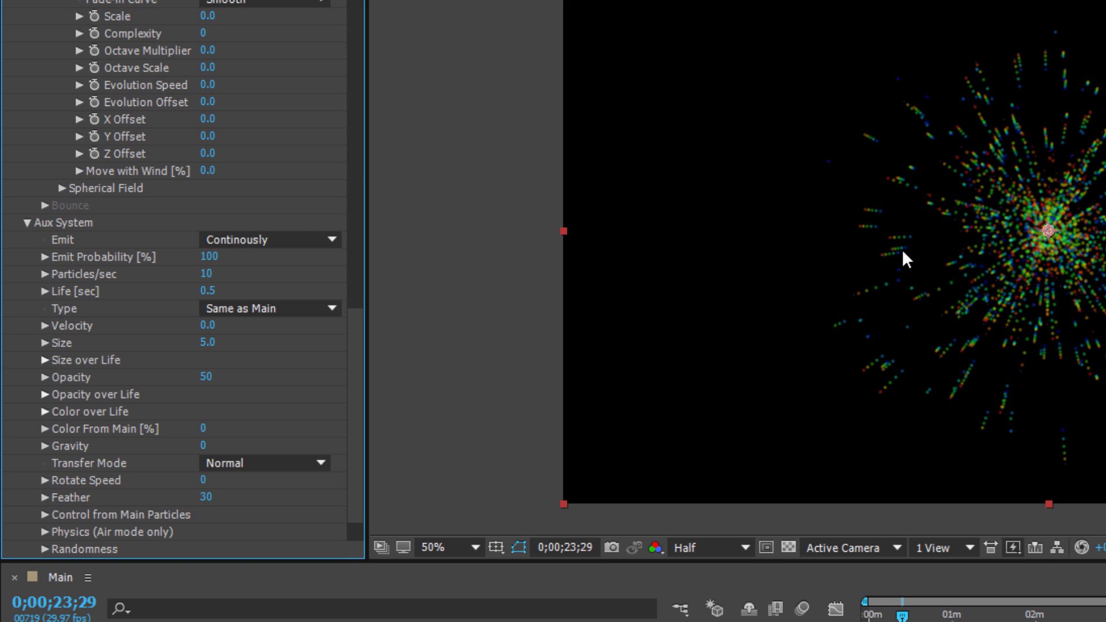
- Set the Aux System's Life to 3 seconds
scroll(923, 403, up, 1)
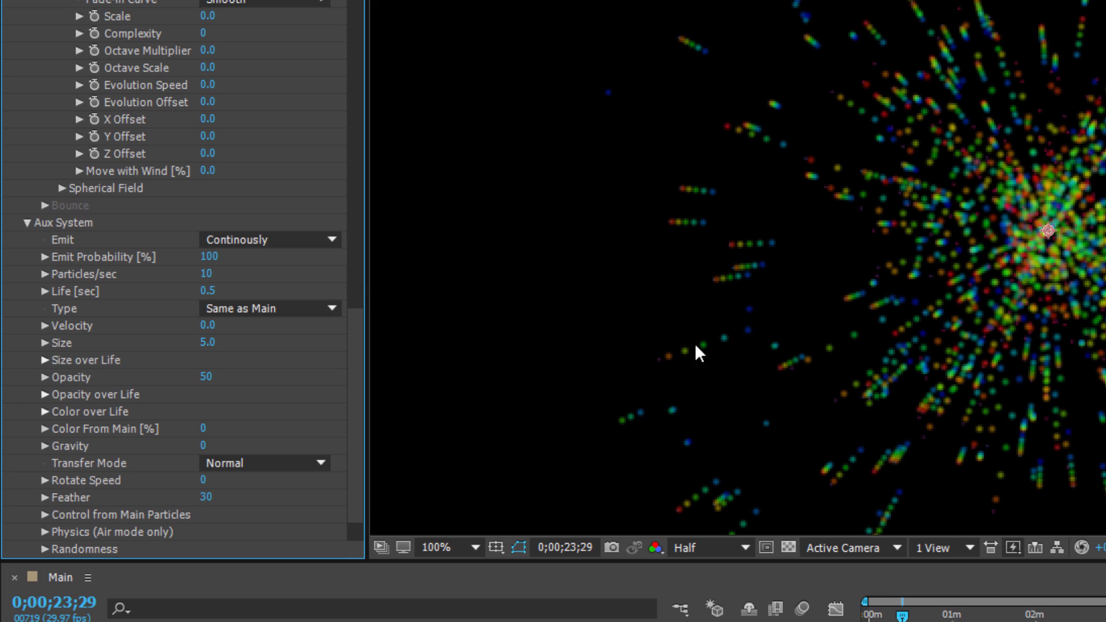
click(211, 291)
text(3)
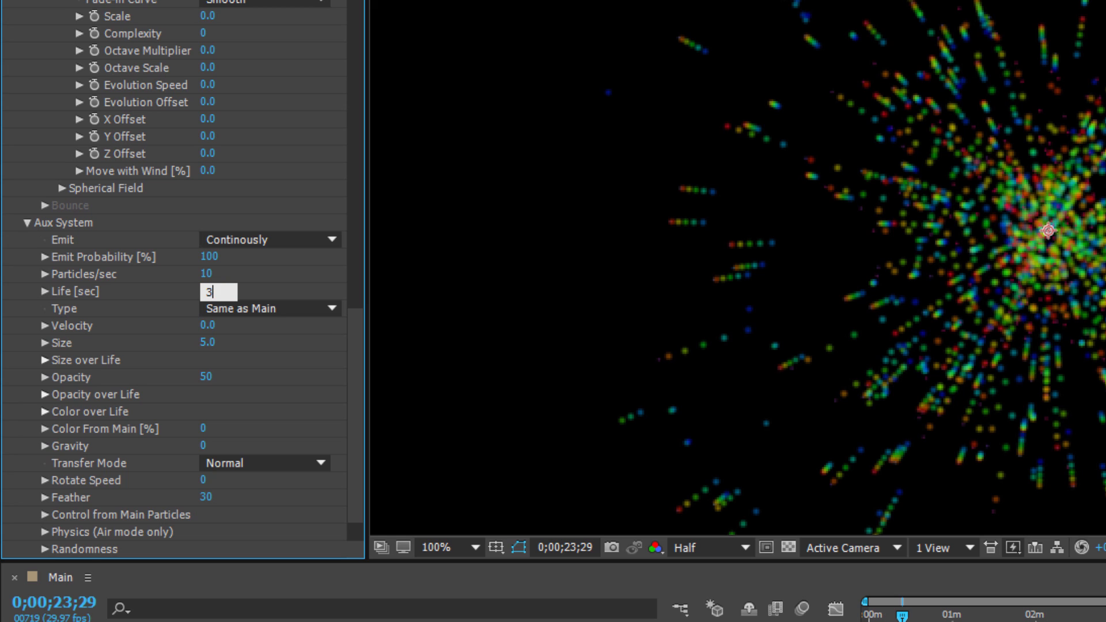
key(Return)
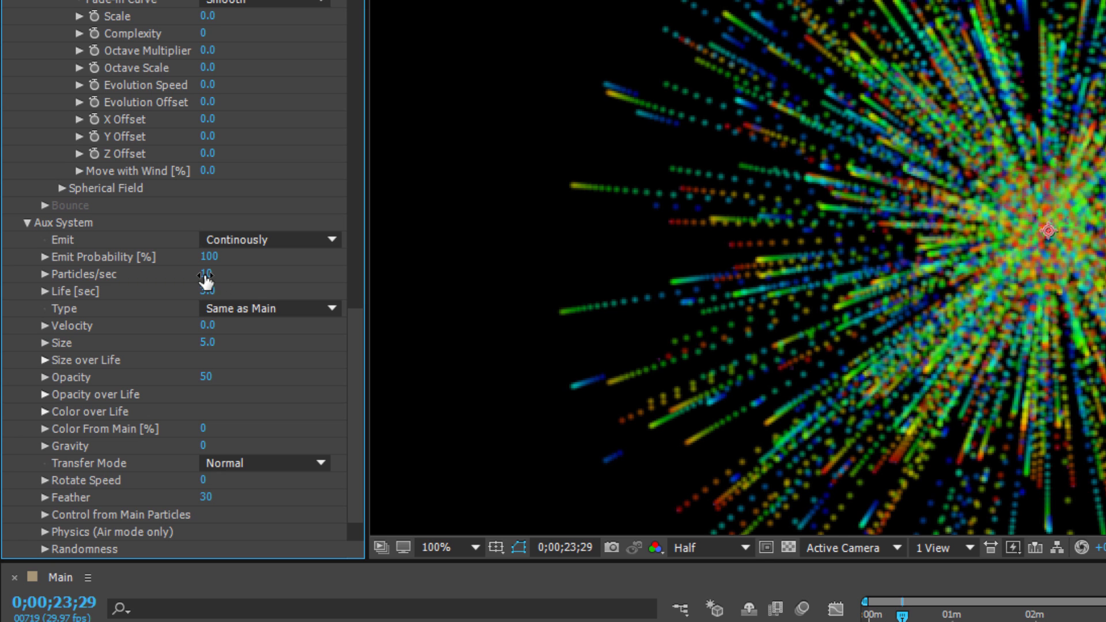
- Try Particles/sec values of 48 and 960 in the Aux System
drag(205, 281, 248, 275)
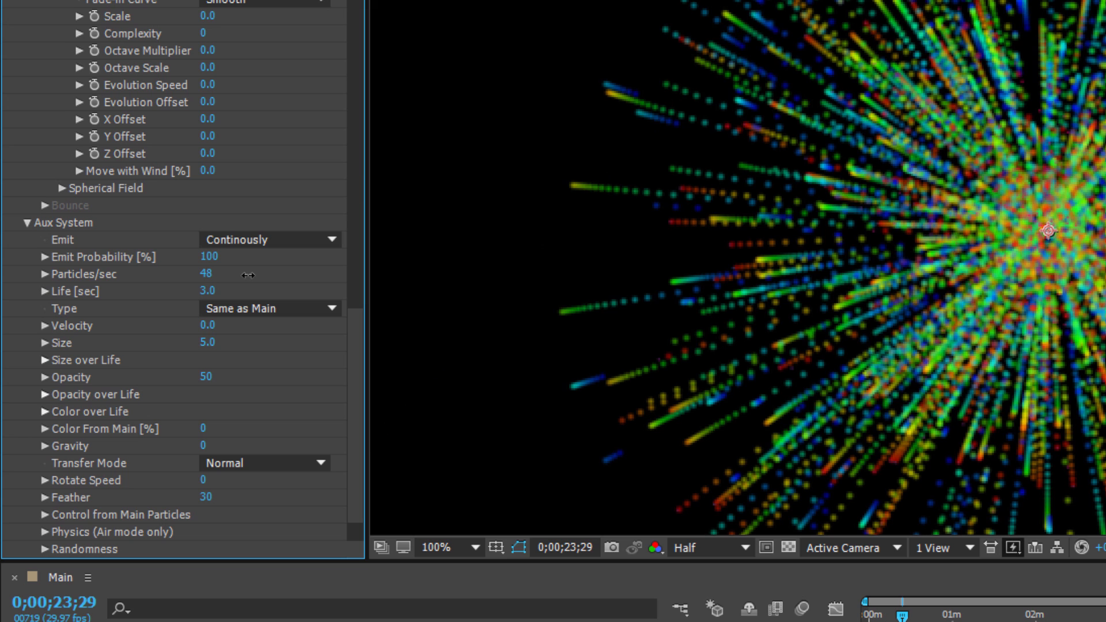
key(comma)
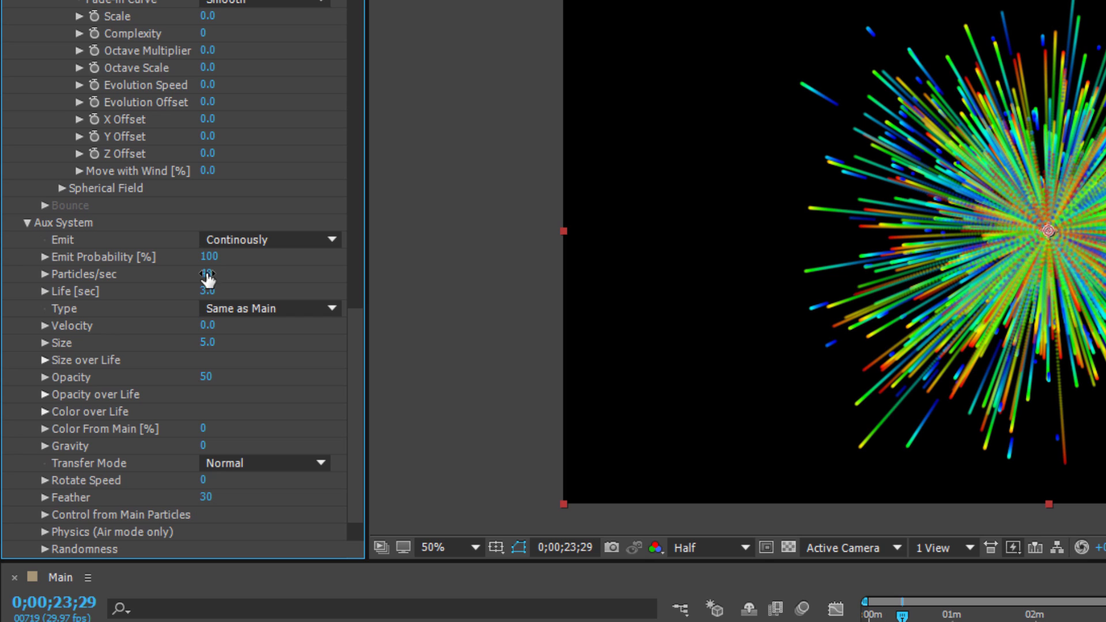
drag(210, 272, 1078, 216)
- Set the Aux System's Particles/sec to 200
click(208, 274)
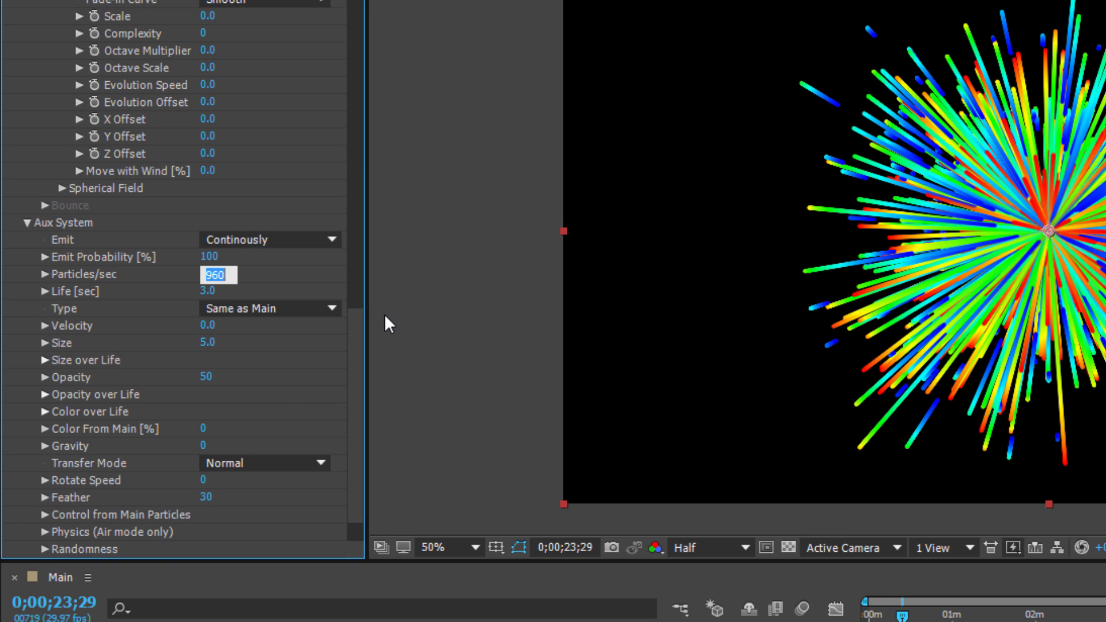
text(200)
click(285, 267)
scroll(1049, 230, up, 2)
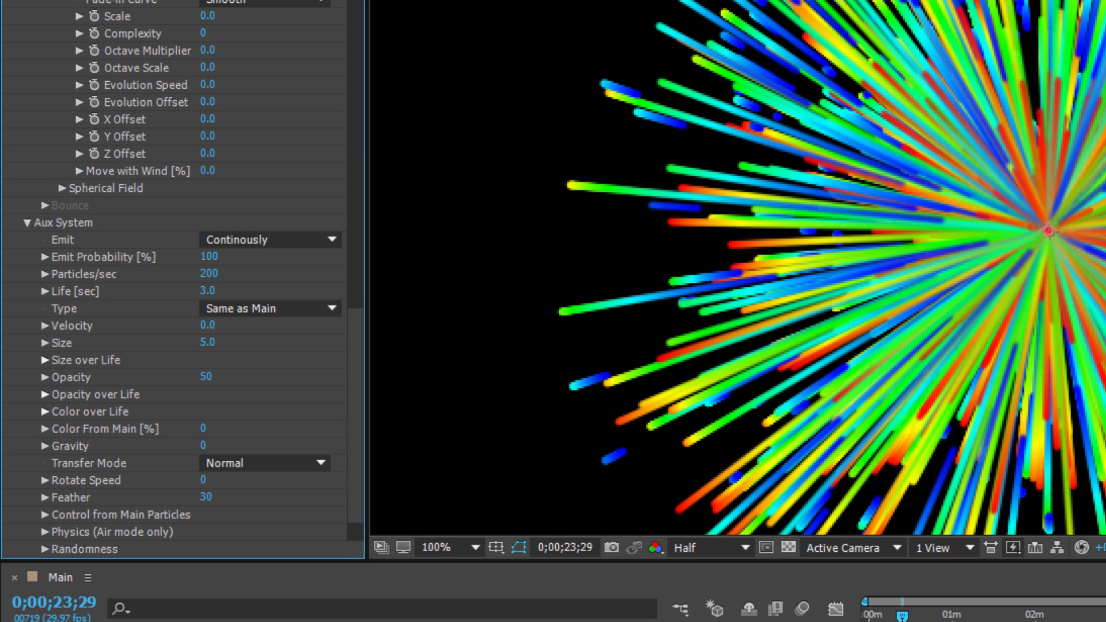
- Check the particle burst at 0;00;50;26, 0;01;23;19 and 0;01;56;09 in the Main composition
click(940, 615)
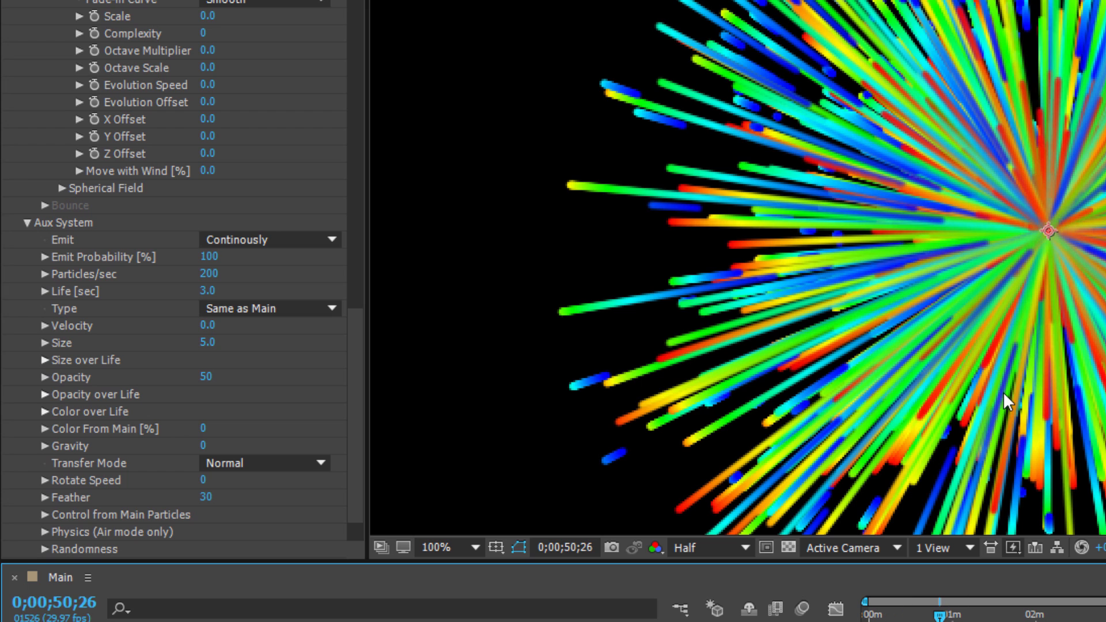
scroll(1009, 404, down, 2)
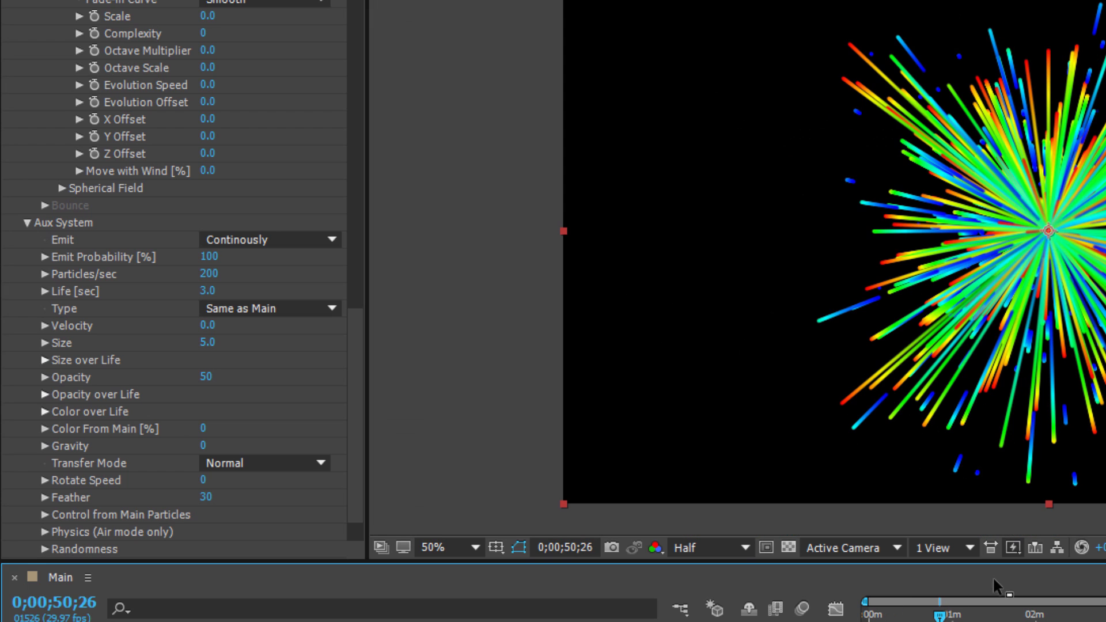
click(985, 615)
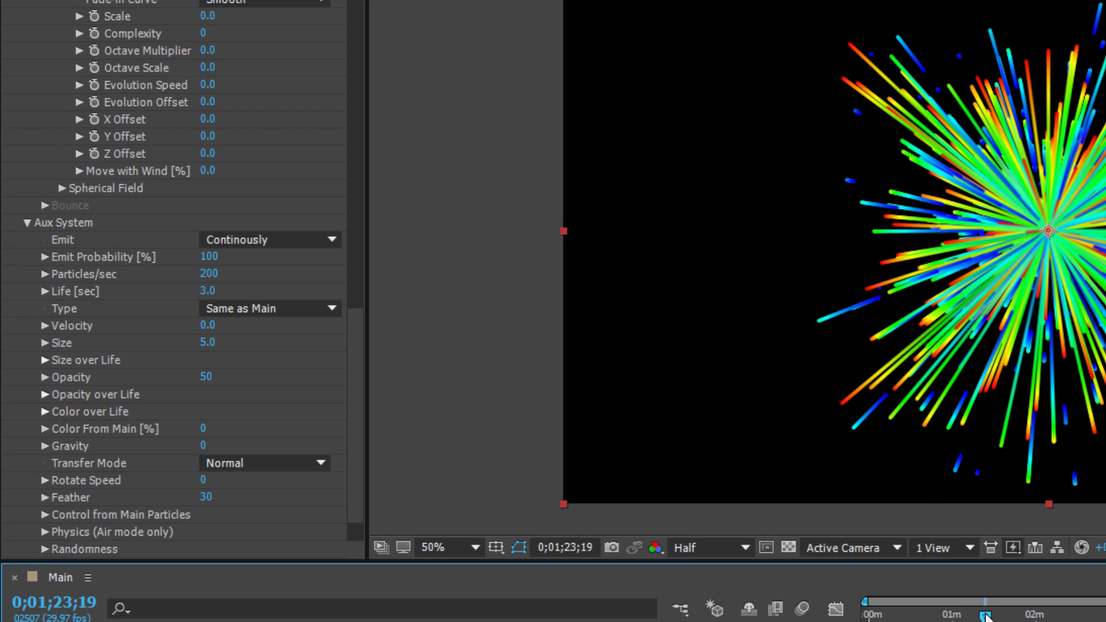
click(1032, 616)
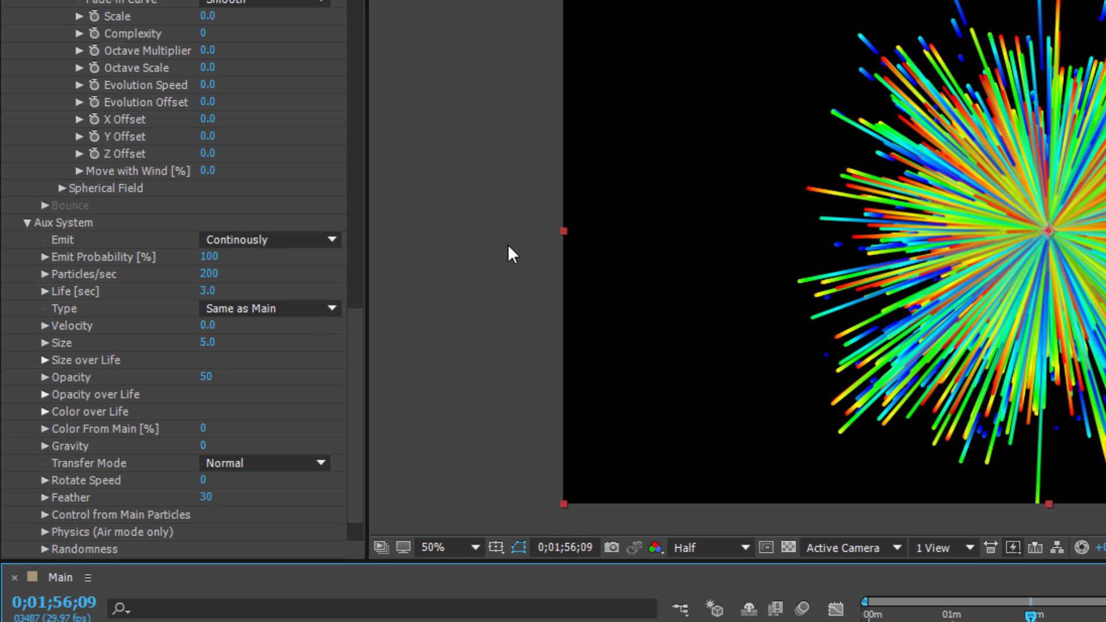
- Try a Size of 2 for the Aux System particles and inspect the streaks up close
click(214, 354)
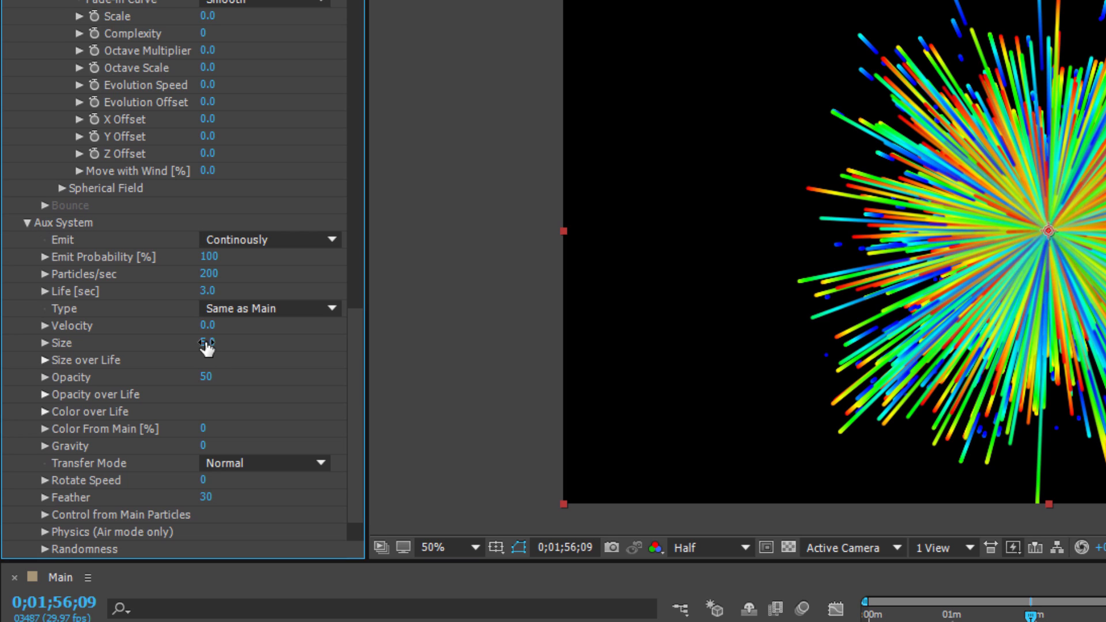
click(207, 344)
text(2)
click(390, 341)
scroll(1032, 236, up, 2)
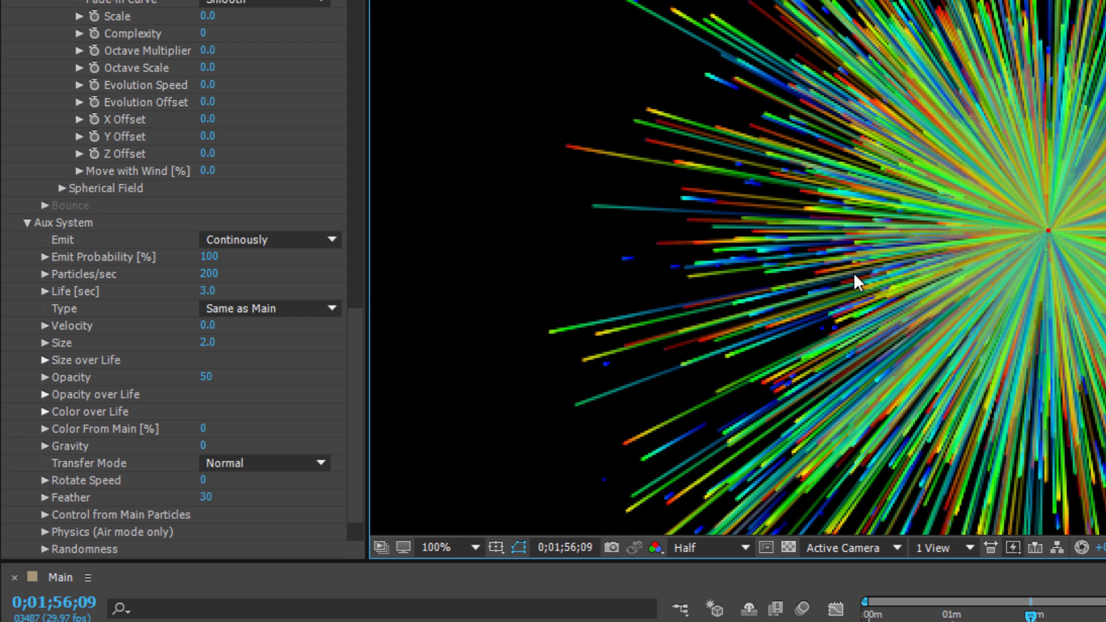
scroll(853, 272, down, 2)
- Set the Aux System's particle Size to 2.5
click(205, 343)
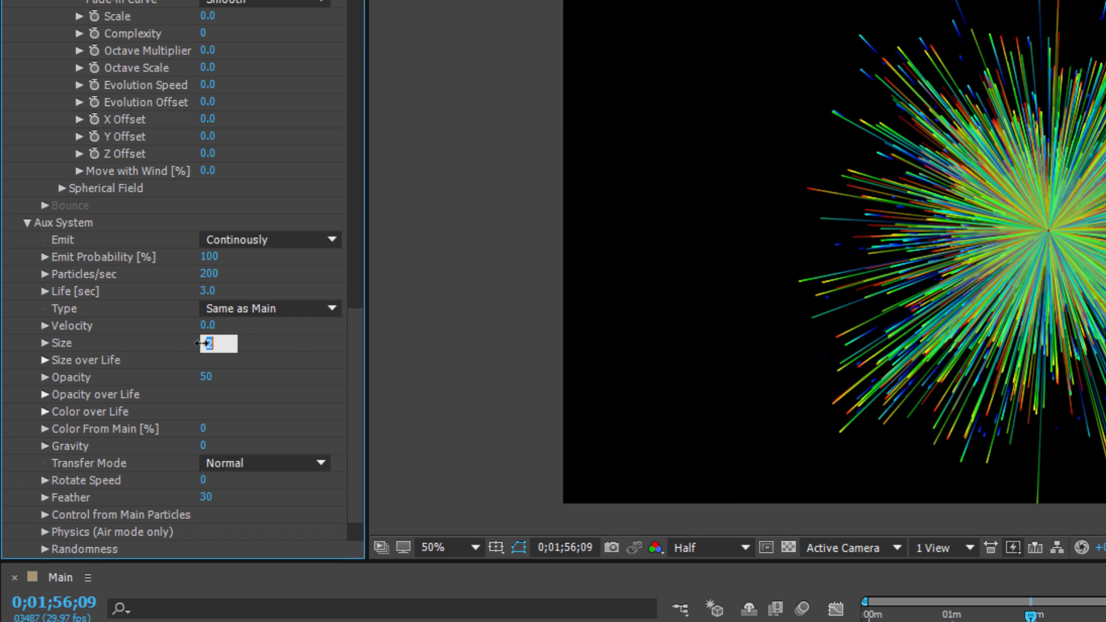
text(2.5)
click(461, 329)
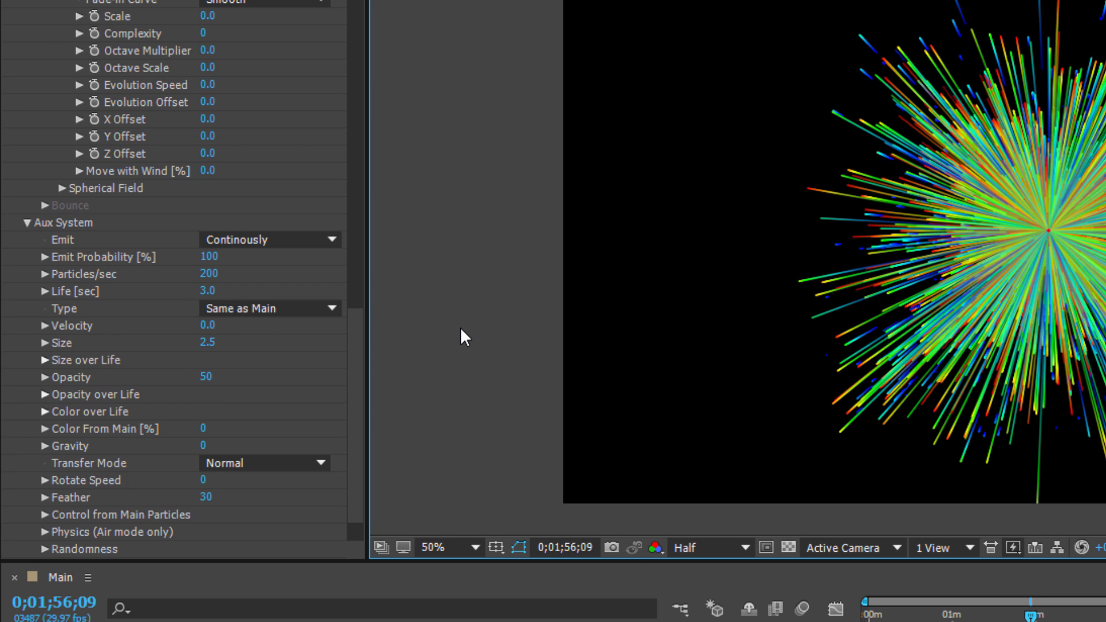
- Shape the Aux System's Size over Life curve to stay at full size from birth and taper to zero at death
click(44, 360)
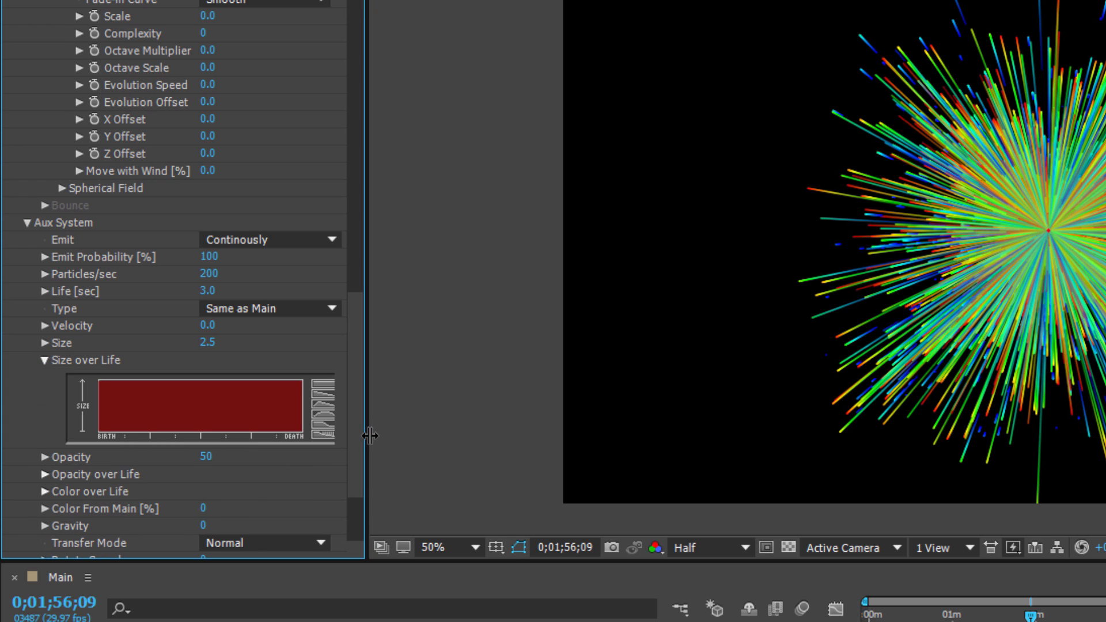
drag(368, 437, 404, 439)
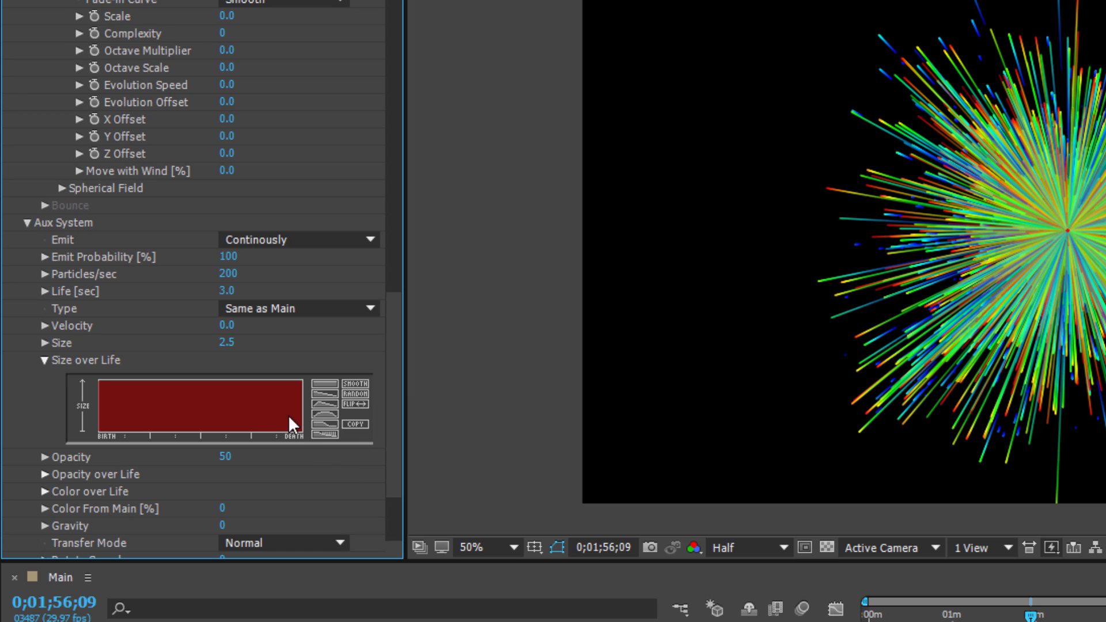
mouse_move(298, 431)
mouse_down()
mouse_move(236, 370)
mouse_move(268, 383)
mouse_move(304, 441)
mouse_up()
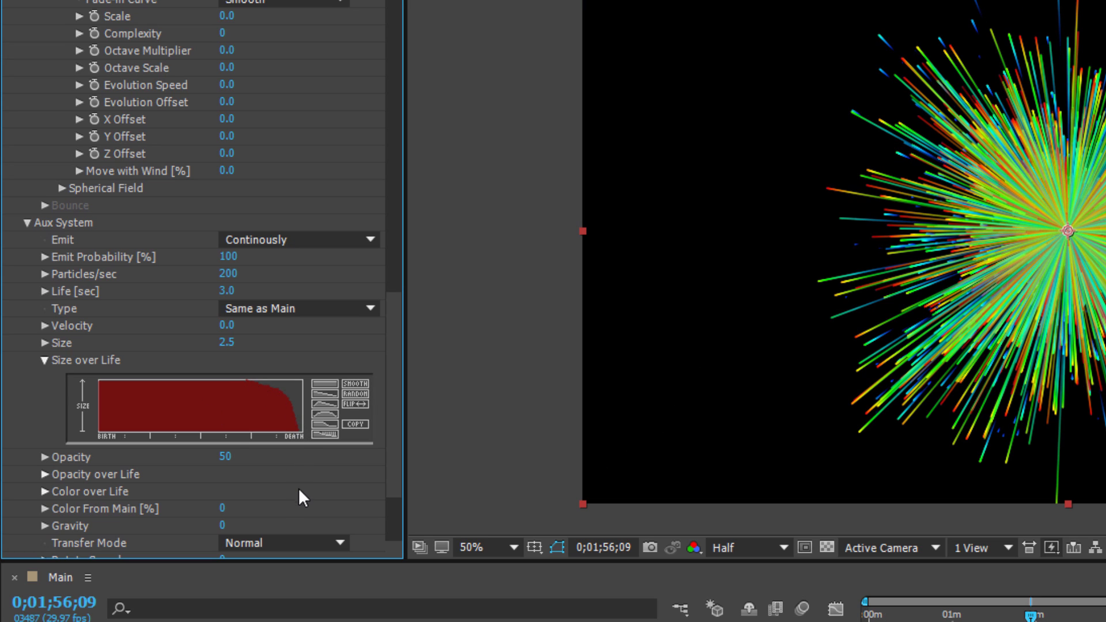
click(324, 414)
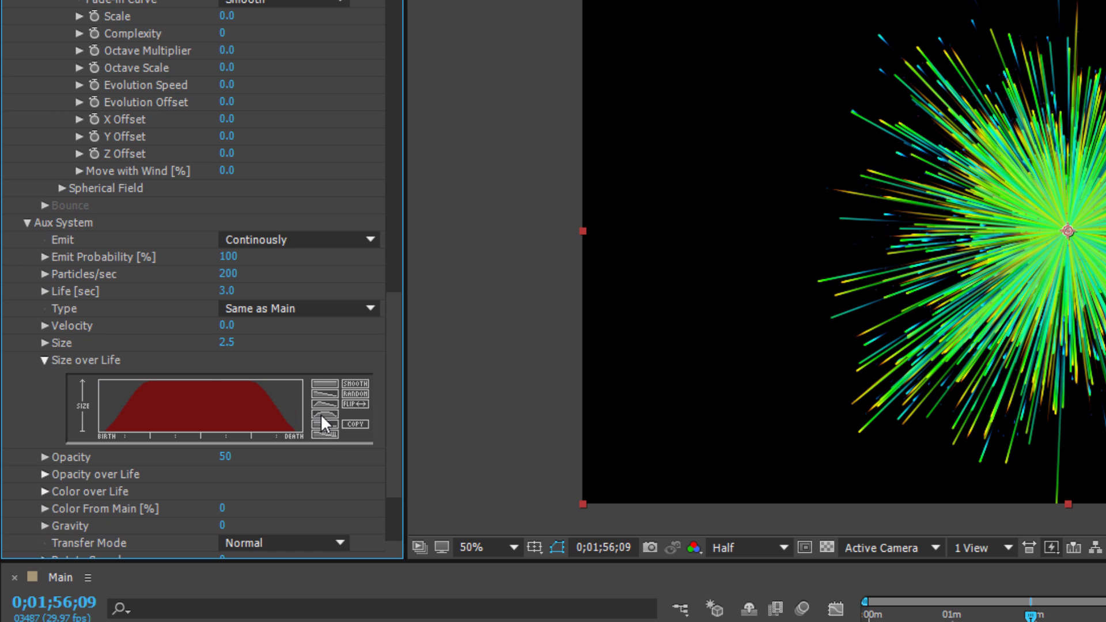
drag(174, 388, 60, 373)
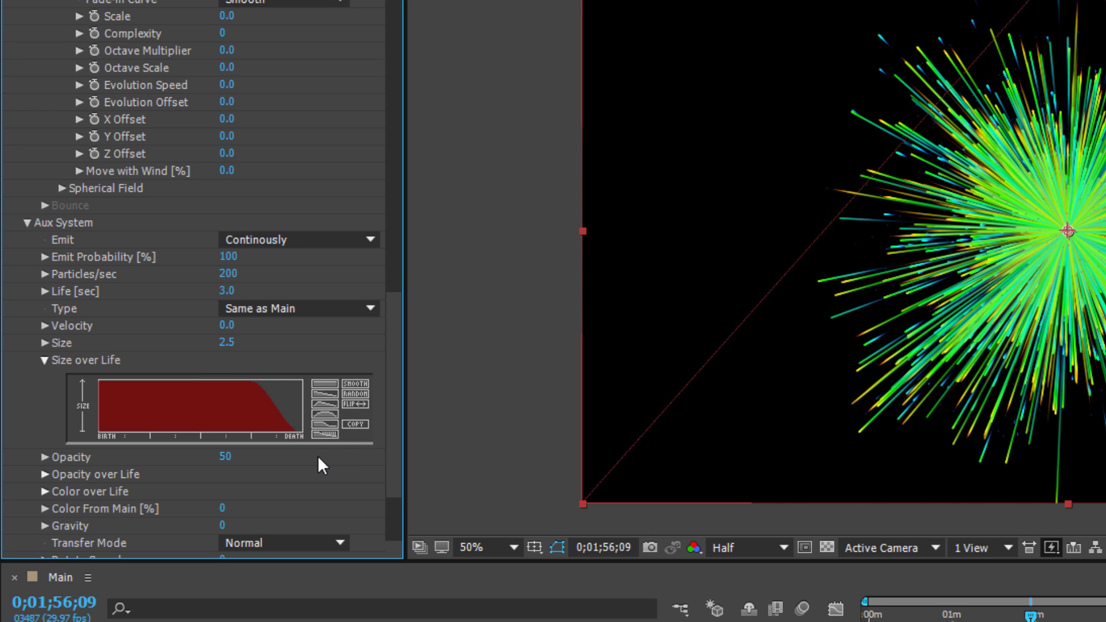
- Expand the Aux System's Color over Life gradient and change its last, dark blue color stop to 0084FF
scroll(324, 448, down, 3)
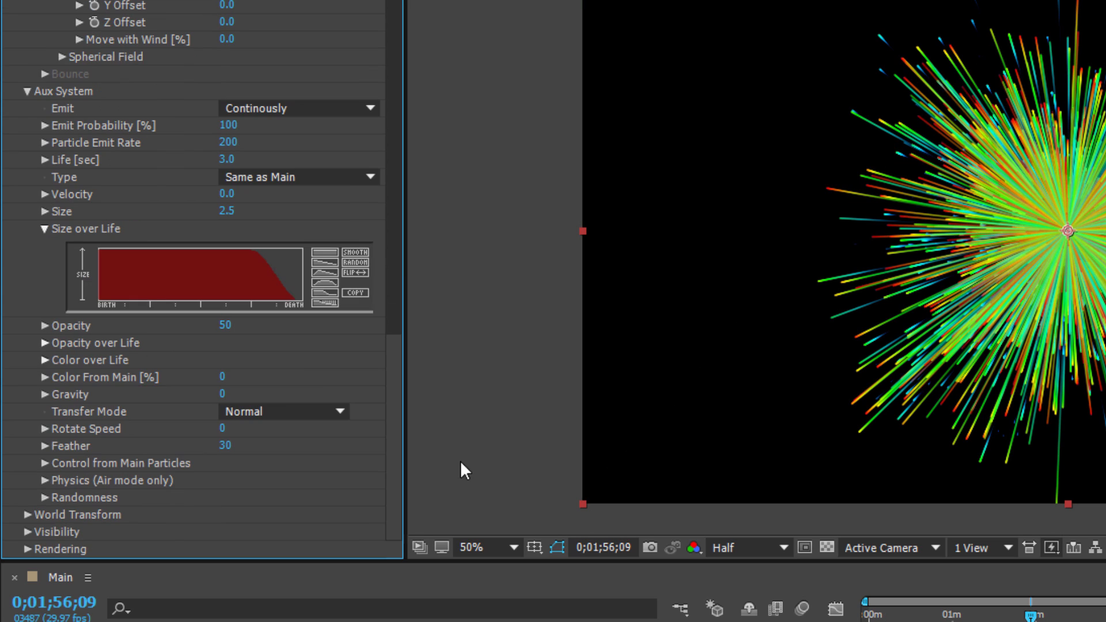
click(45, 360)
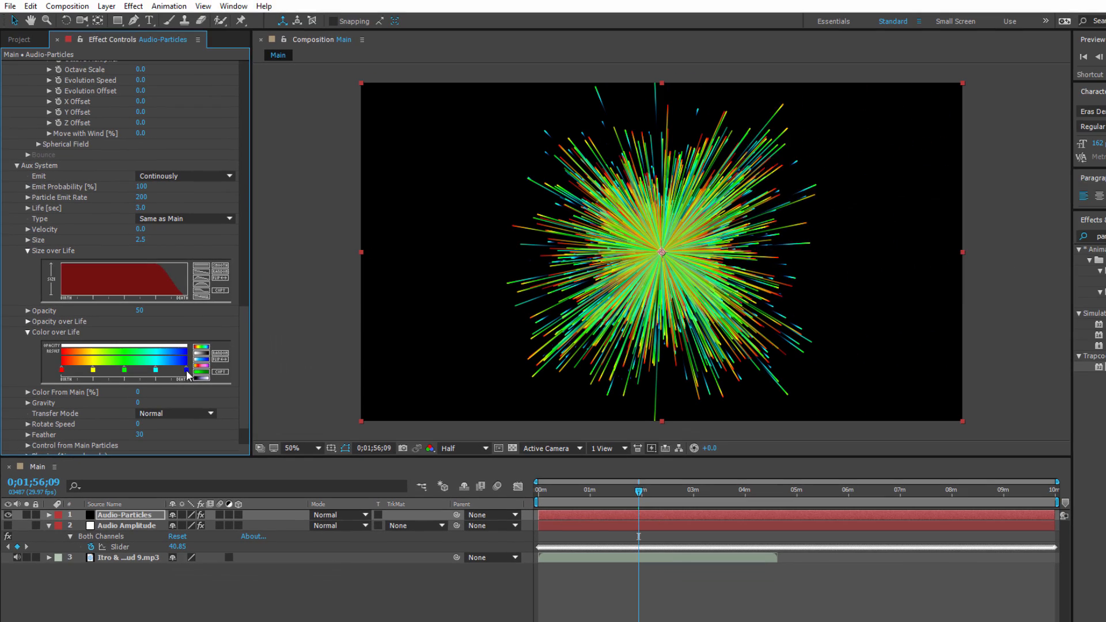
double_click(302, 422)
click(936, 203)
click(1037, 140)
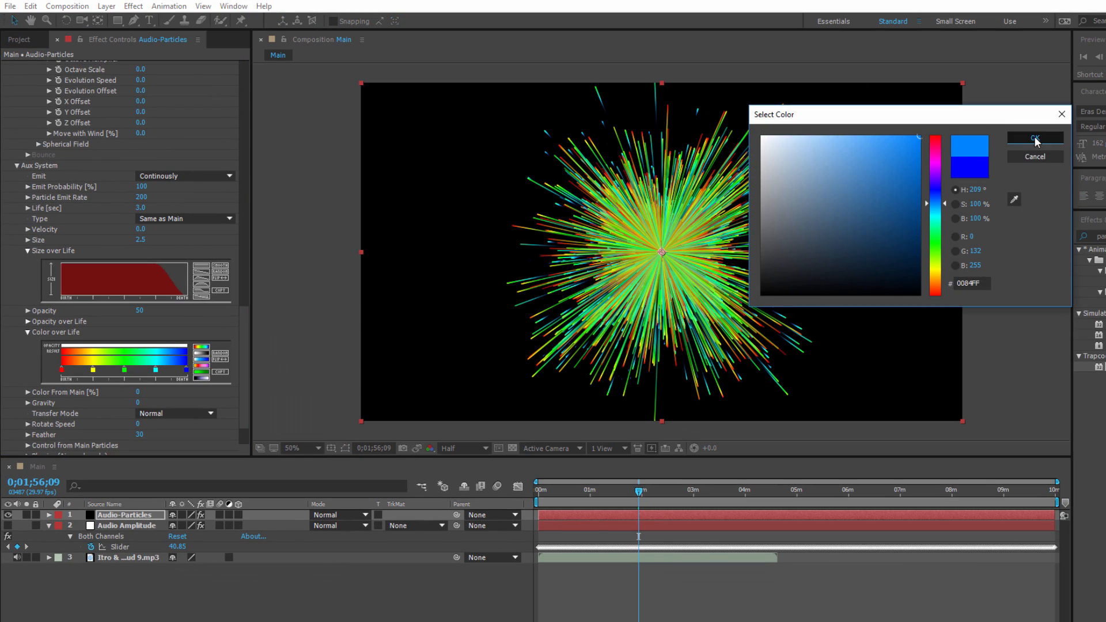
- Change the cyan color stop in the Color over Life gradient to magenta FF00F0
double_click(156, 370)
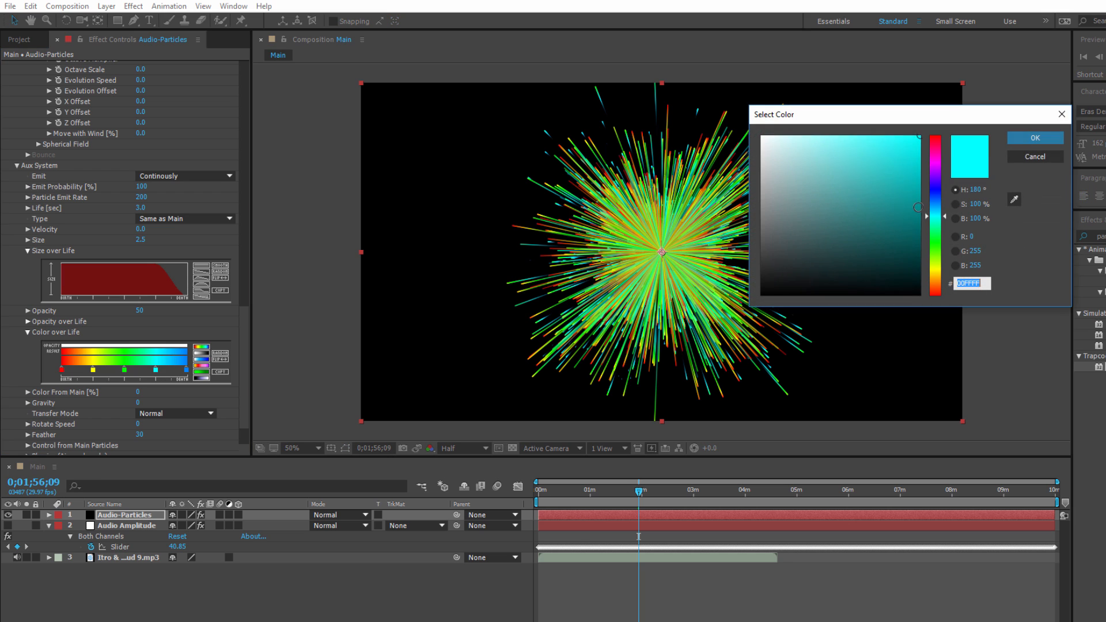
click(935, 161)
click(1027, 145)
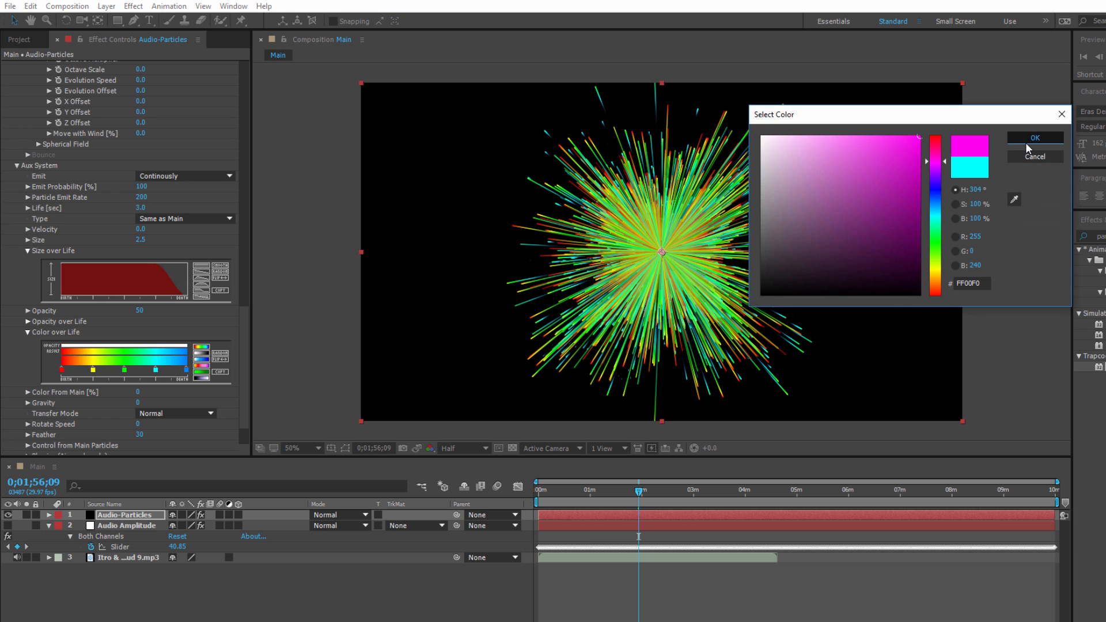
- Change the middle green color stop in the Color over Life gradient to 00FFA2
double_click(125, 370)
click(841, 173)
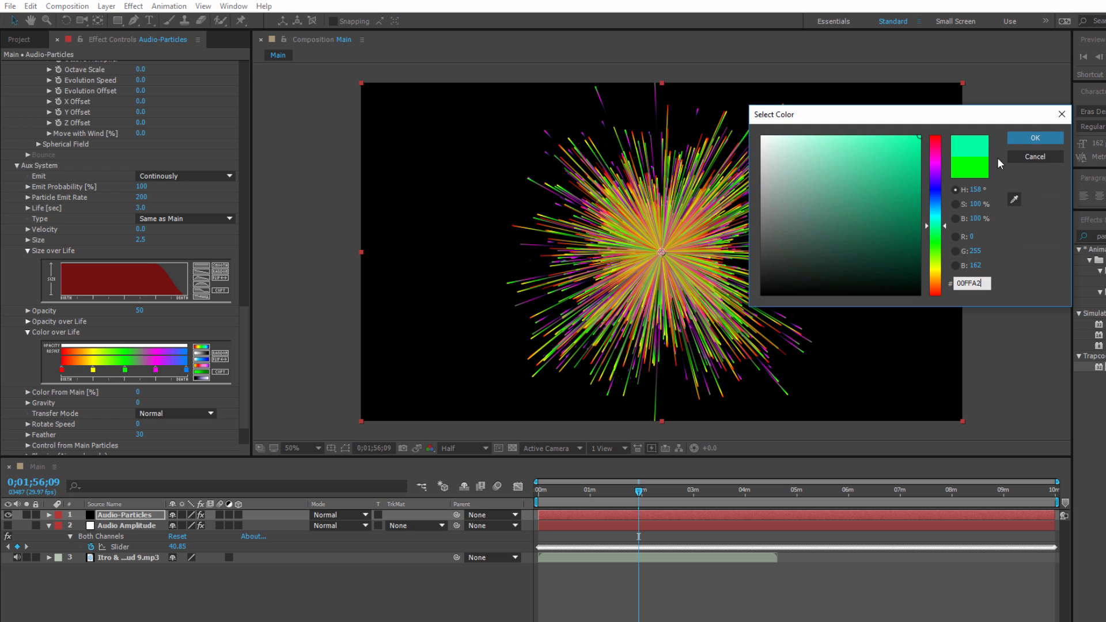
click(1036, 140)
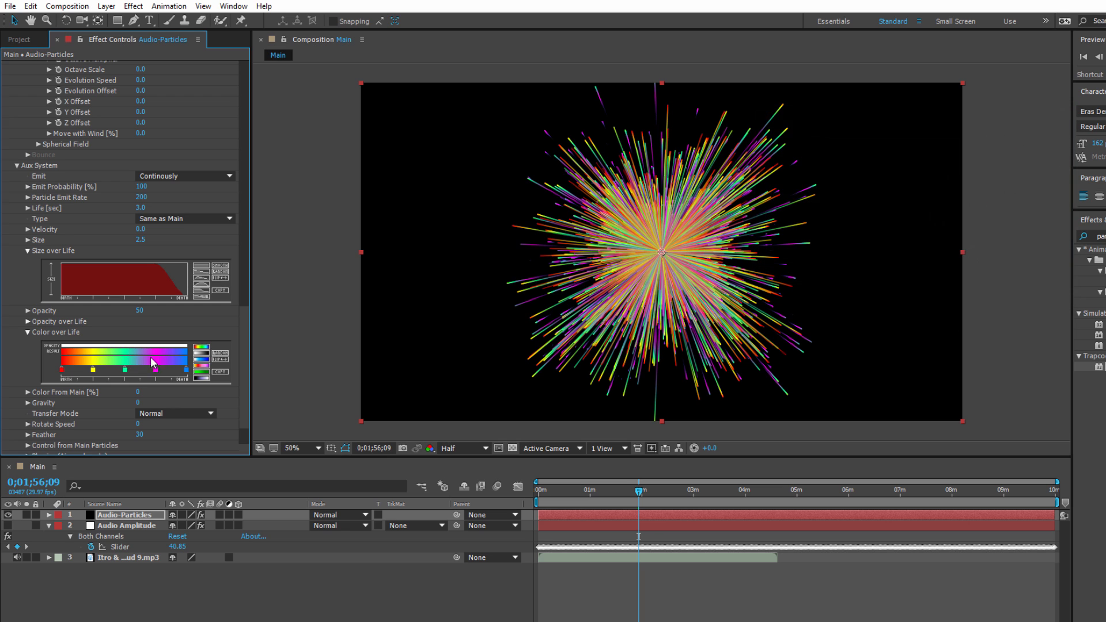
- Set the yellow color stop in the Color over Life gradient to FCFF00 and the first, red stop to FF0051
double_click(93, 370)
click(920, 137)
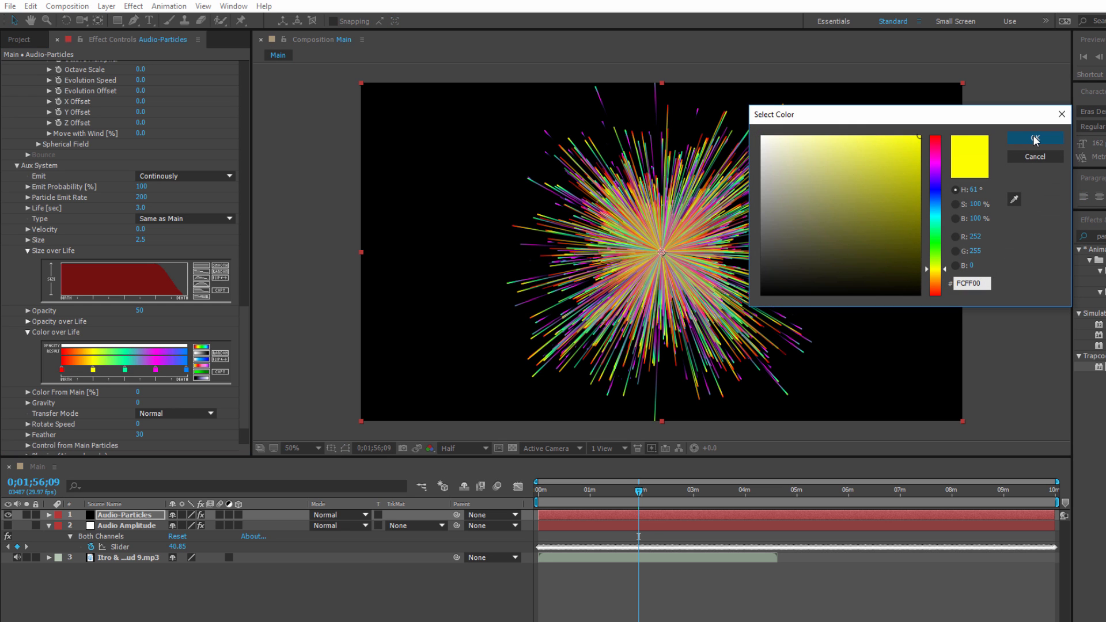
click(1035, 140)
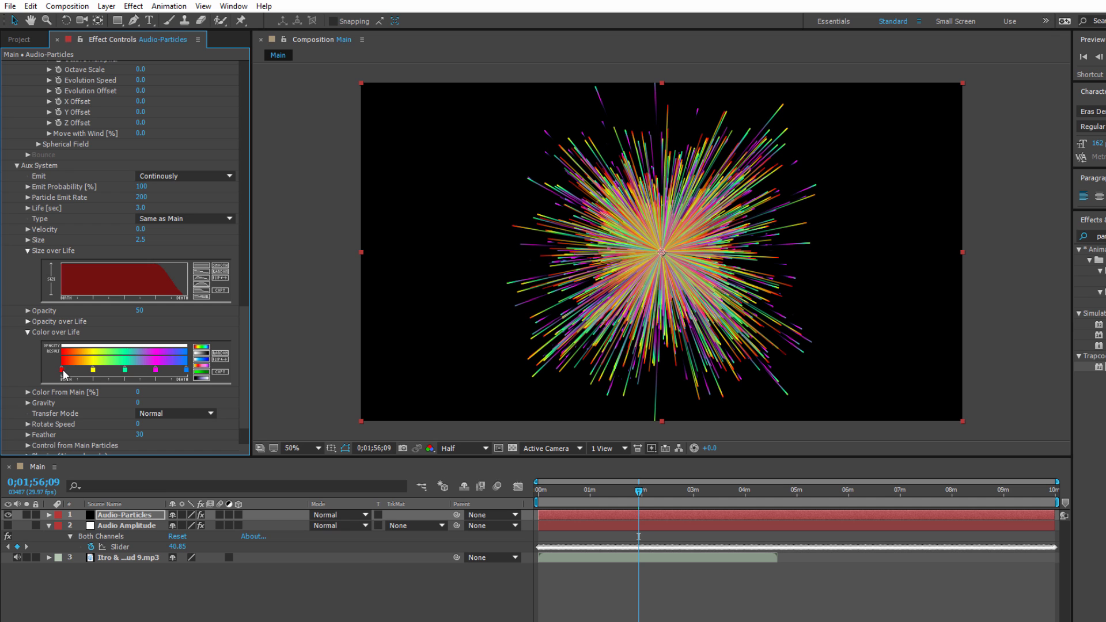
double_click(63, 370)
click(933, 147)
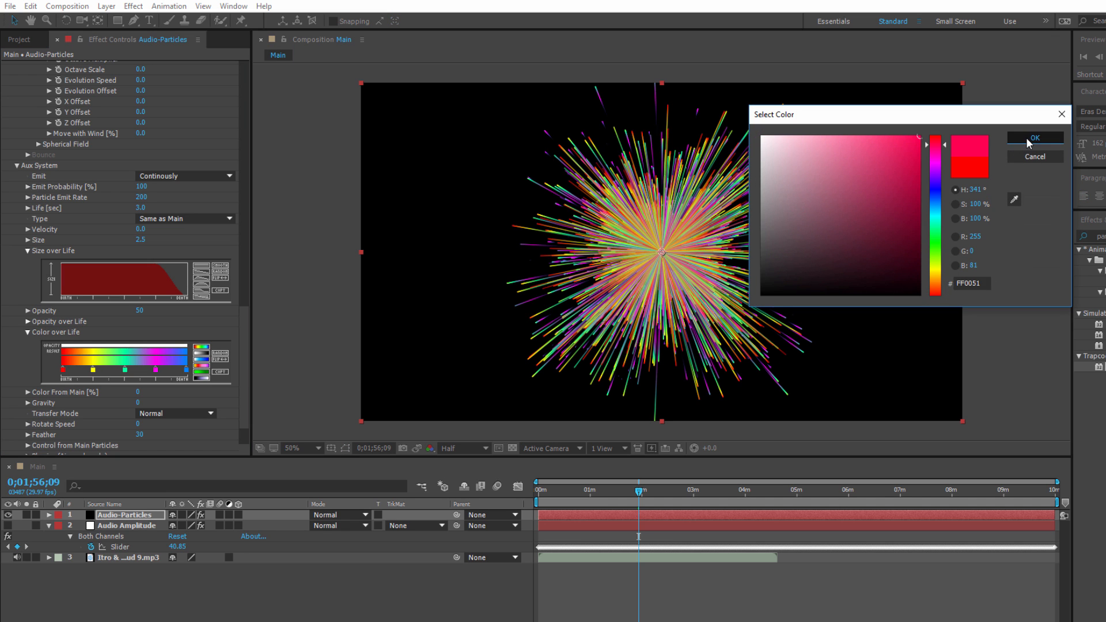
click(1036, 140)
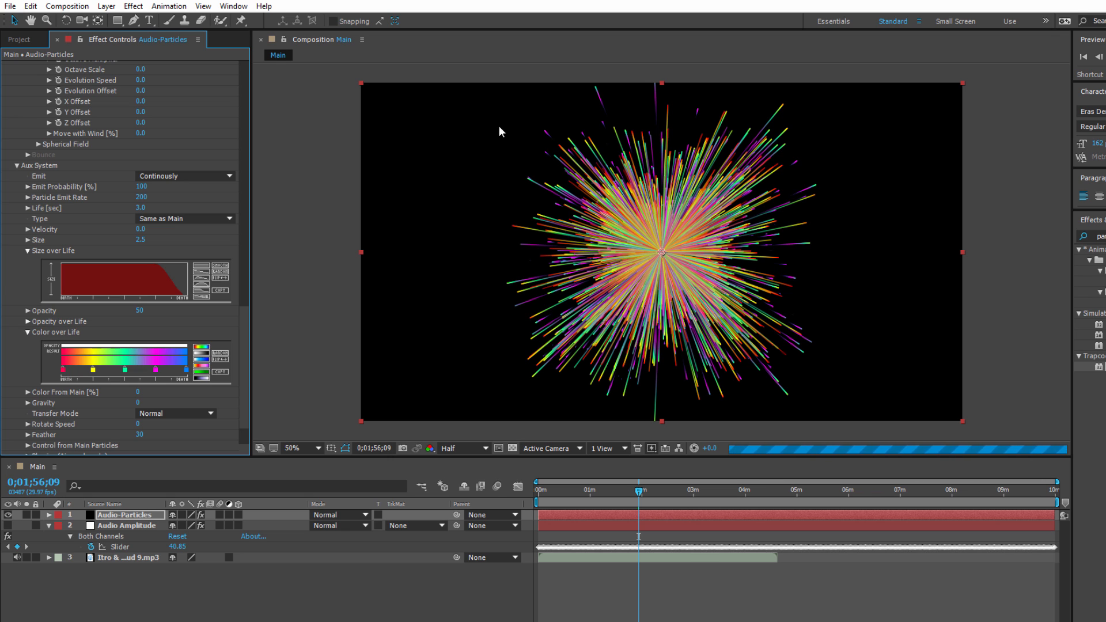
click(27, 321)
click(27, 321)
scroll(25, 323, down, 2)
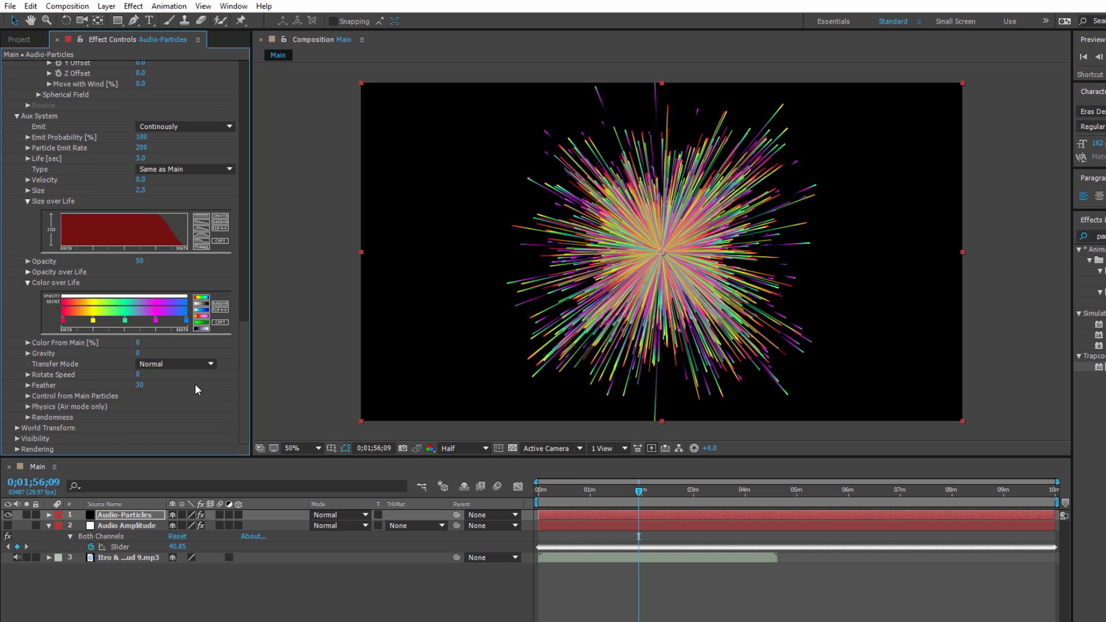
drag(244, 357, 264, 68)
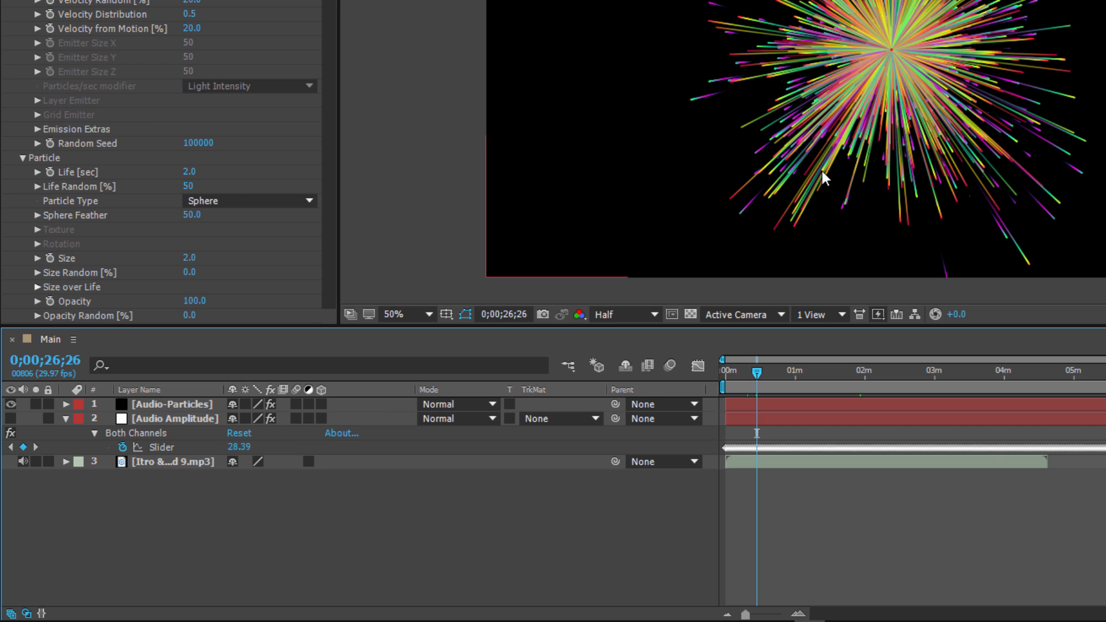
- Duplicate the music mp3 layer and mute the audio of the lower copy
click(161, 461)
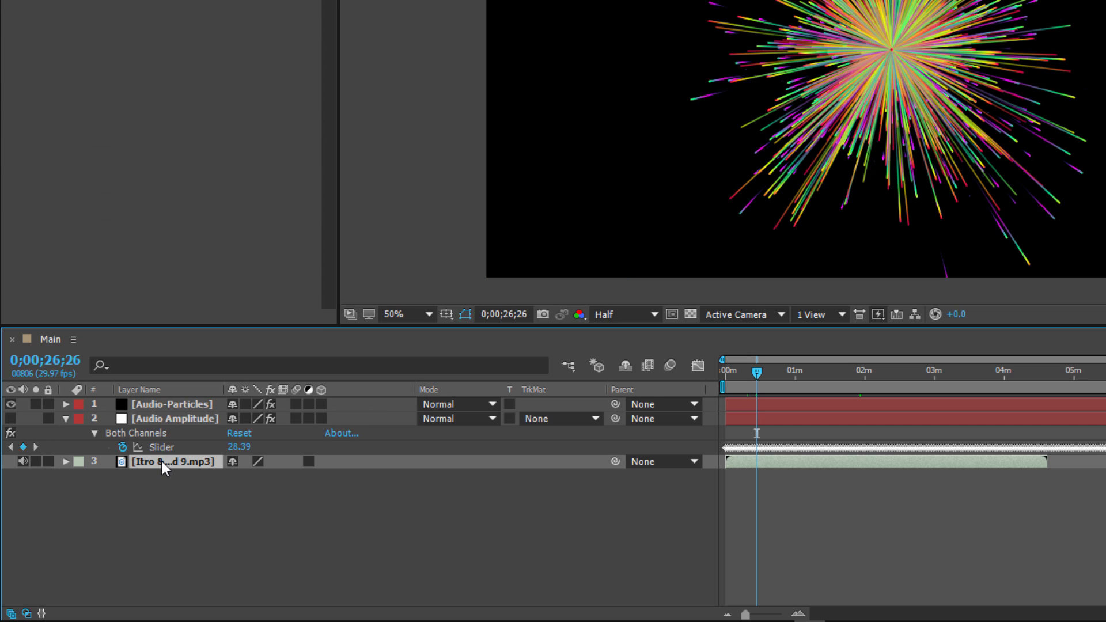
key(ctrl+d)
click(23, 475)
click(552, 99)
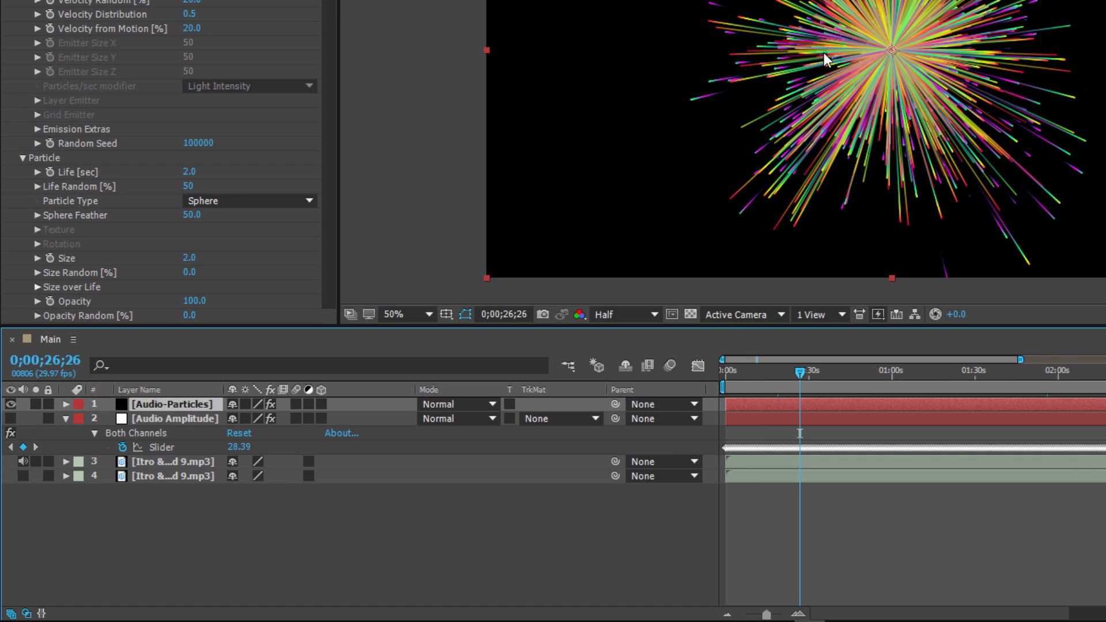
- Rename the Audio Amplitude layer as Particles/Sec
click(208, 414)
key(Return)
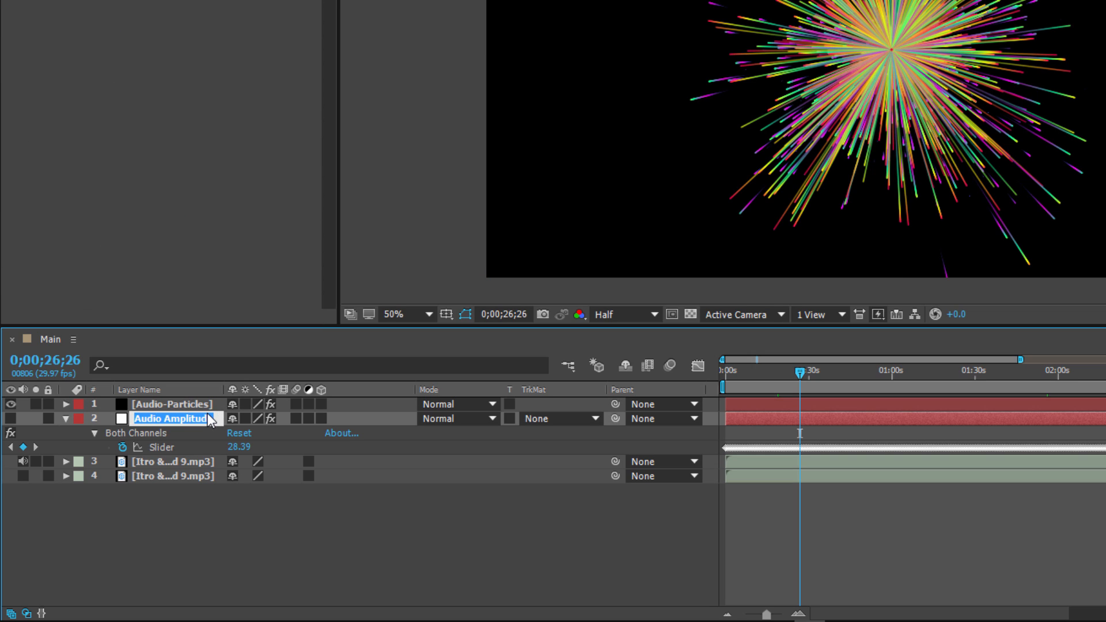
text(Particles/)
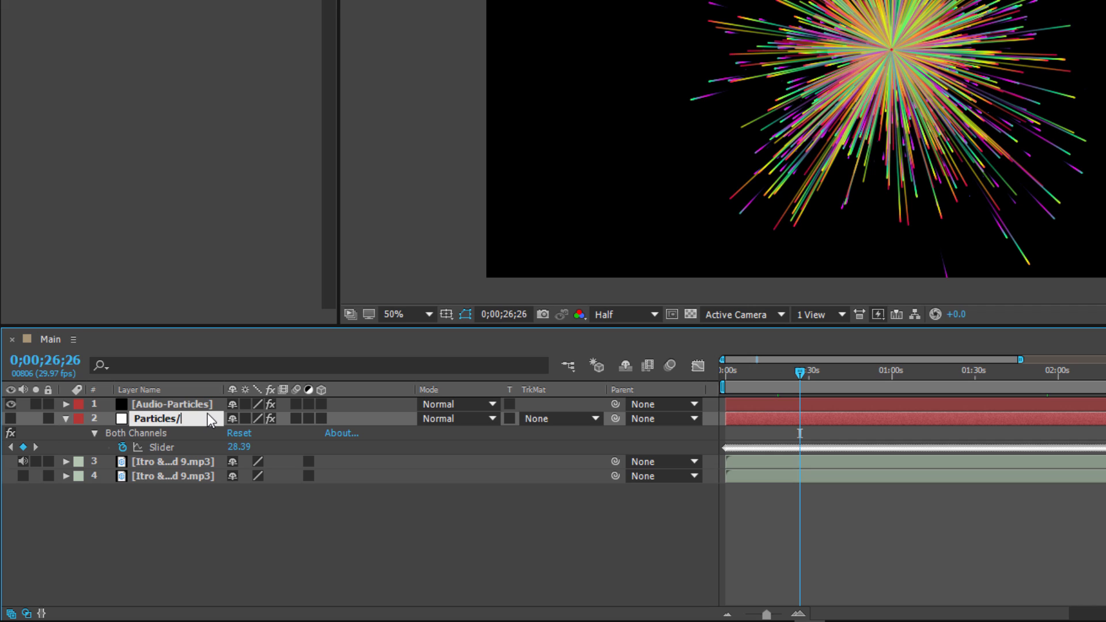
text(Sec)
click(242, 534)
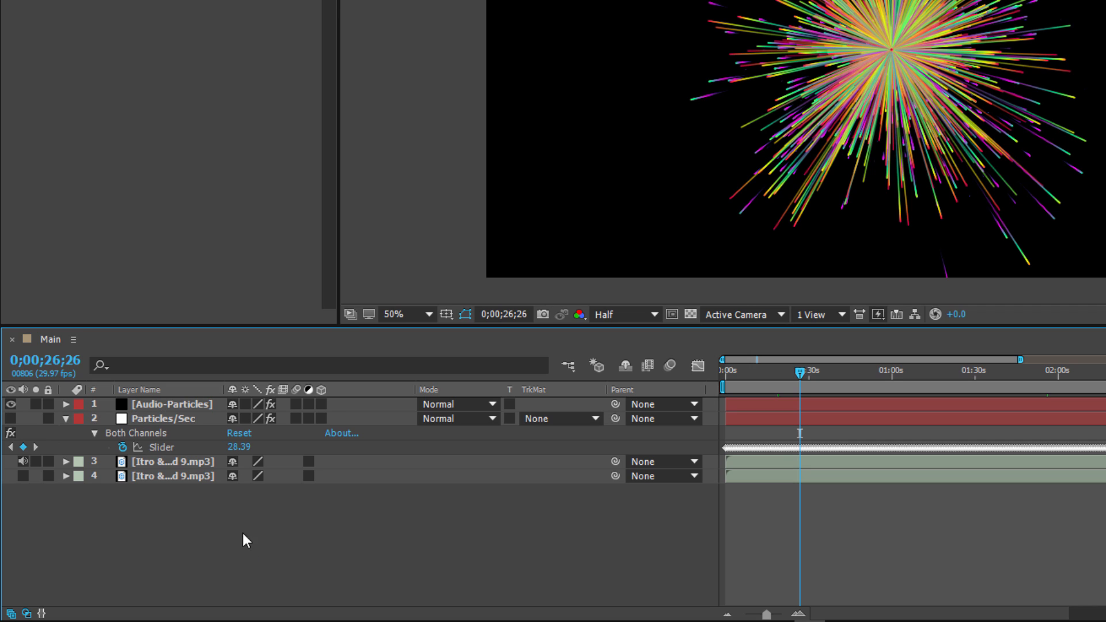
- Display the keyframes of the Particles/Sec layer's Both Channels Slider in the Graph Editor
click(168, 447)
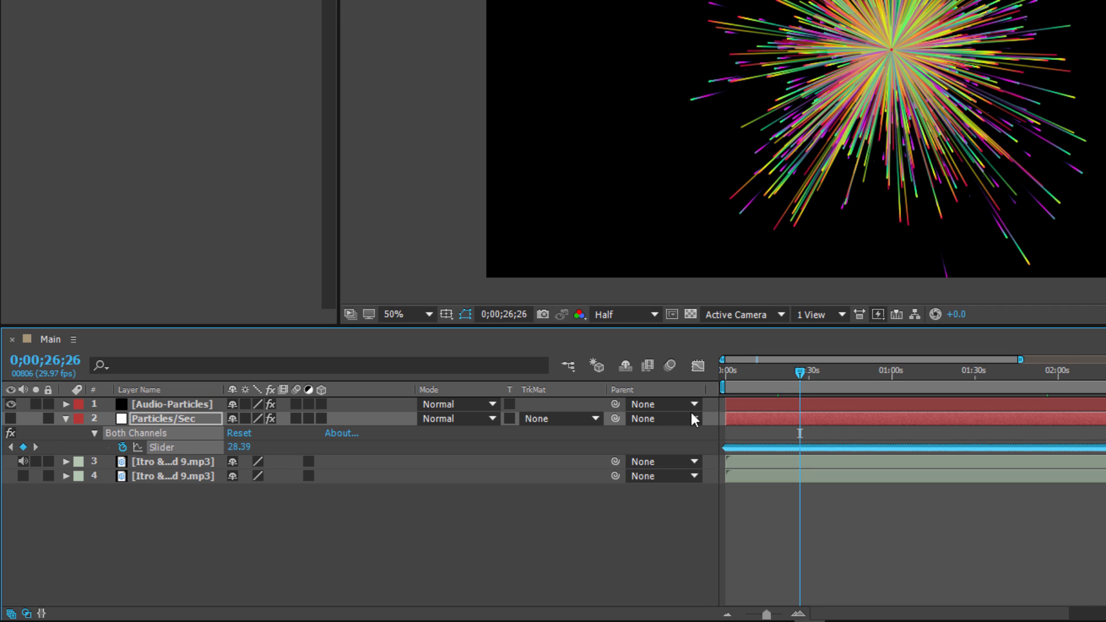
click(700, 366)
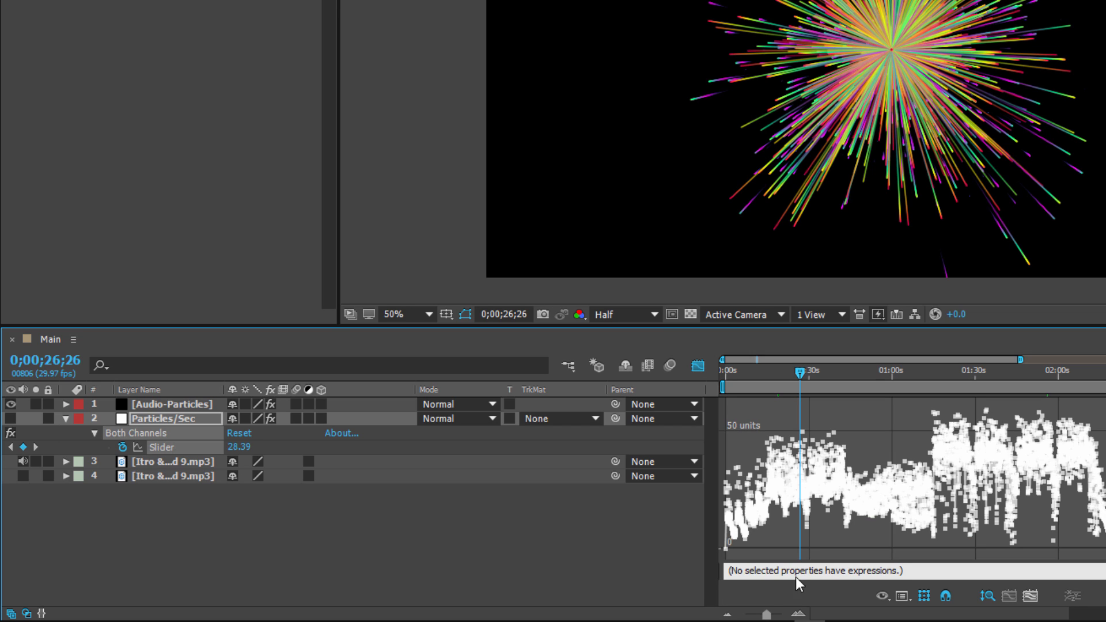
drag(770, 618, 774, 616)
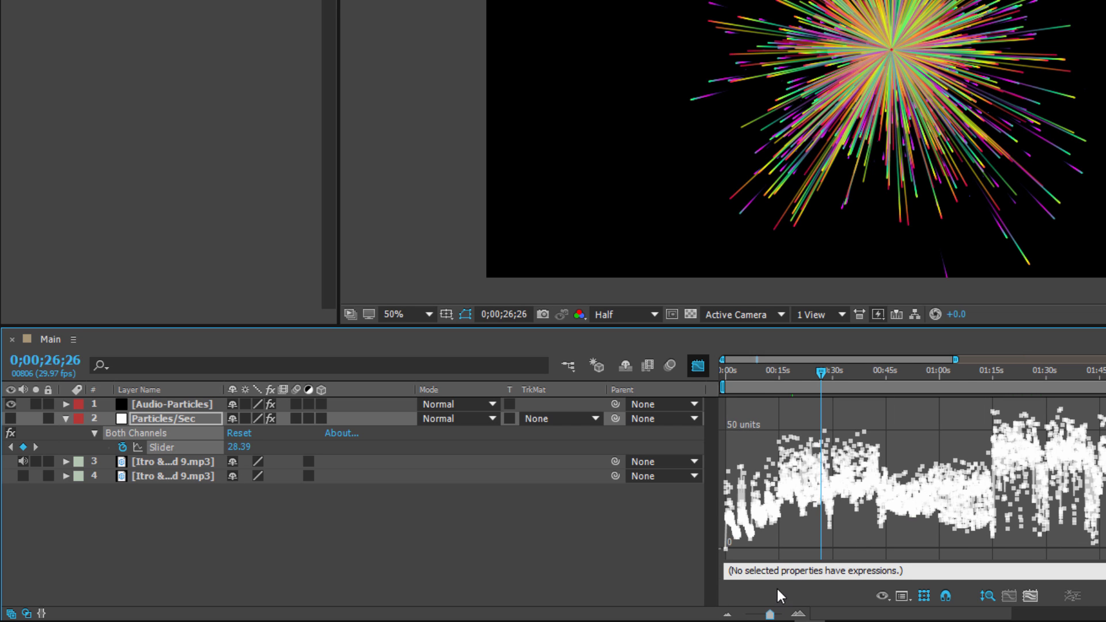
- Add an expression to the Slider starting with linear(value,2,58, based on the graph's lowest and highest points
alt+click(122, 447)
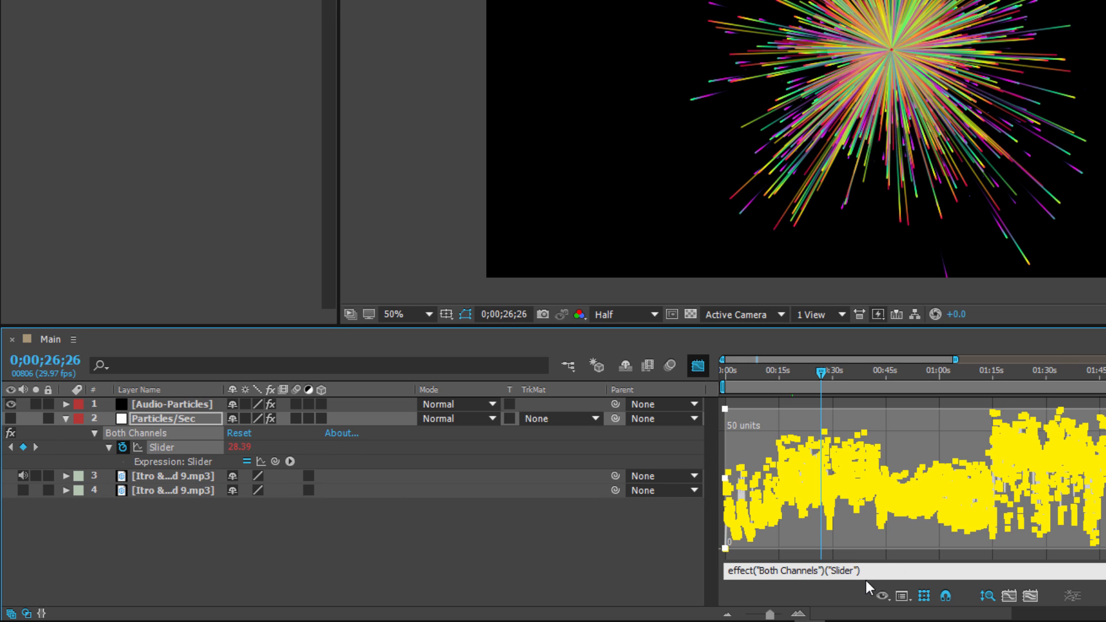
drag(882, 569, 692, 568)
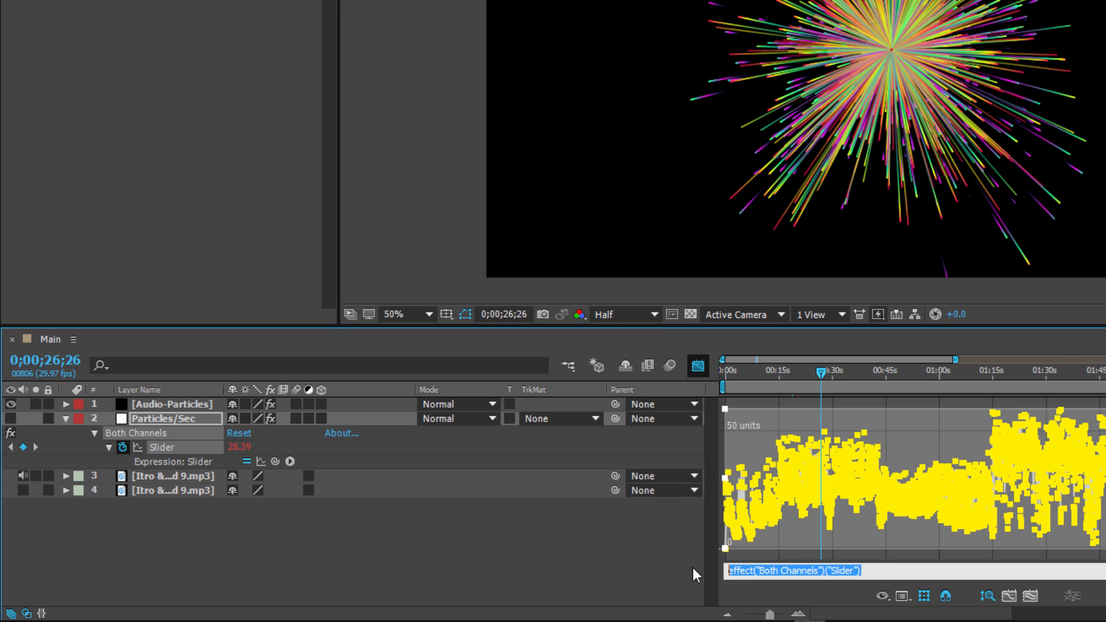
text(linear)
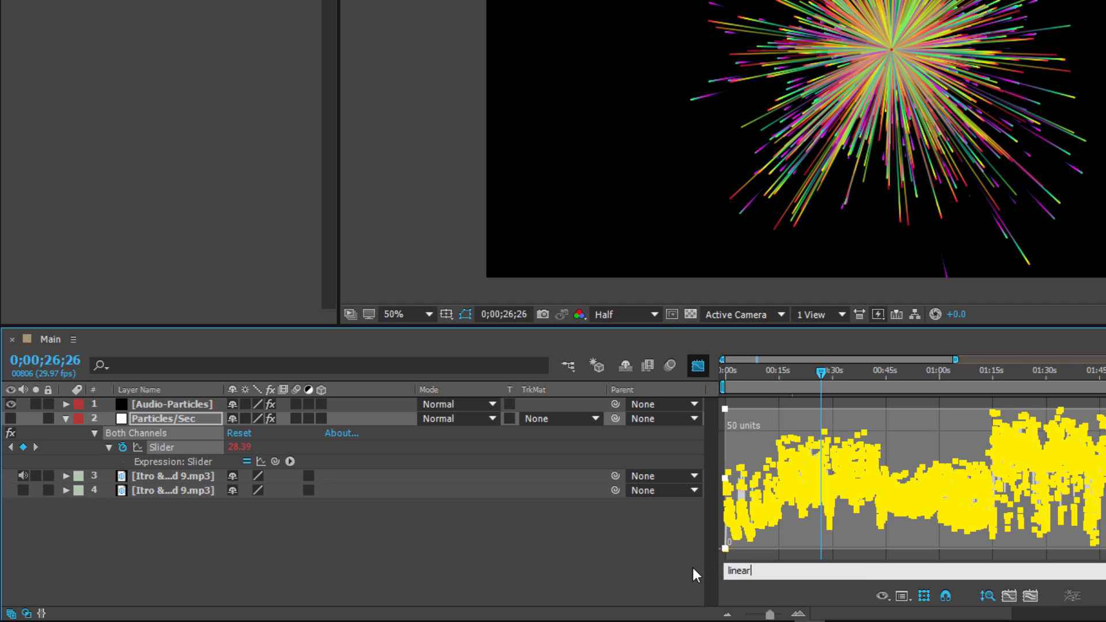
text((value,)
mouse_move(752, 541)
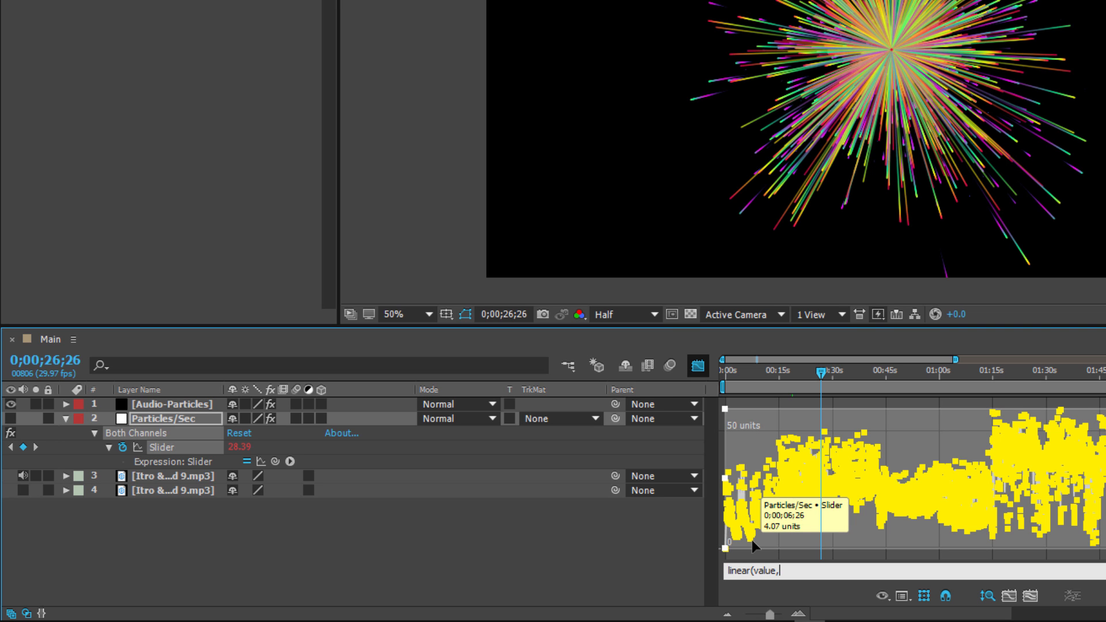
mouse_move(1091, 544)
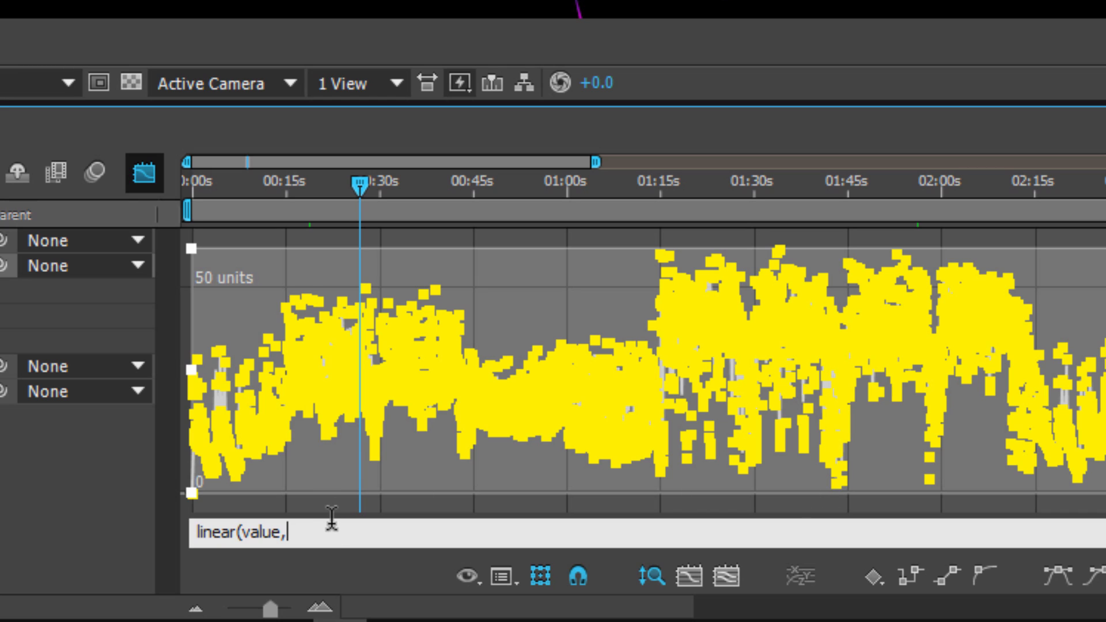
text(2,)
mouse_move(783, 253)
text(58,)
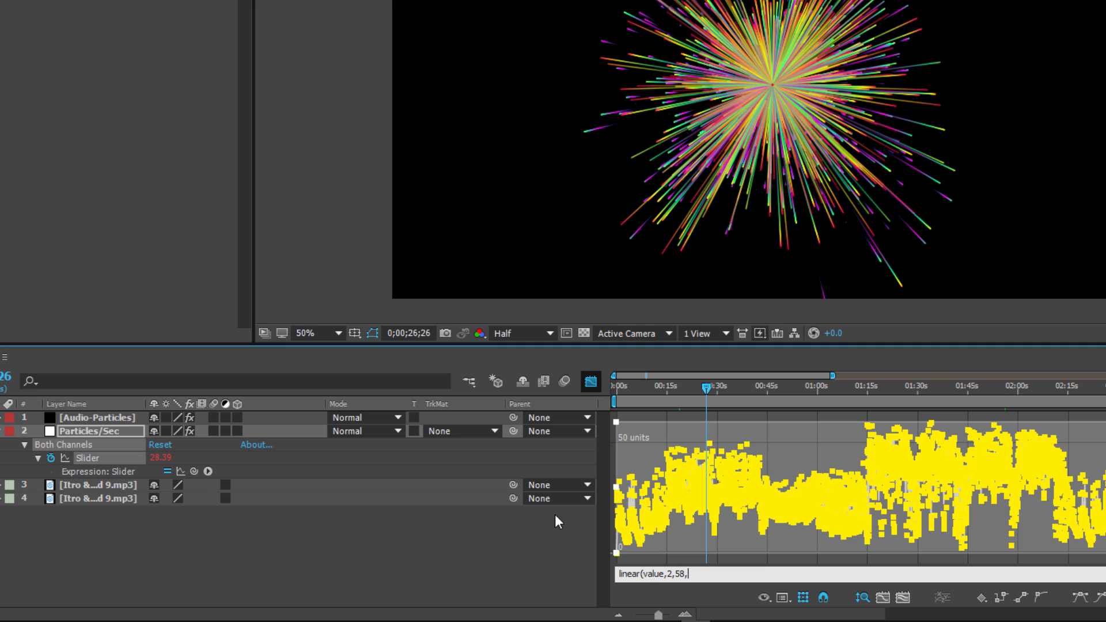
- Complete the Slider expression as linear(value,2,58,0.5,0.9) and check the remapped value at the low point near 0;01;43
mouse_move(642, 545)
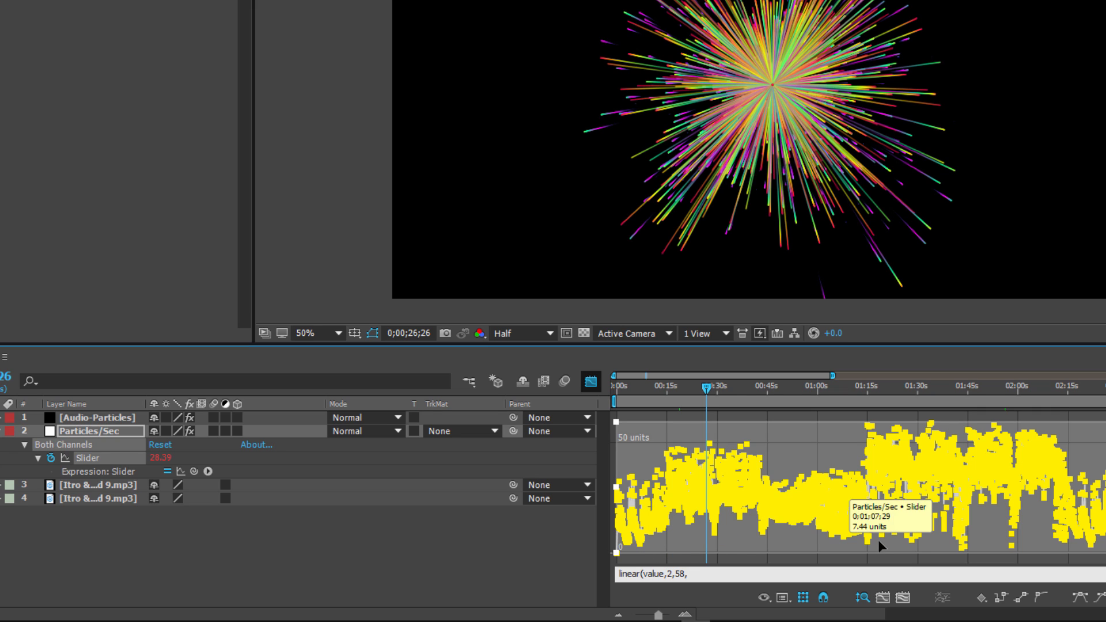
mouse_move(963, 547)
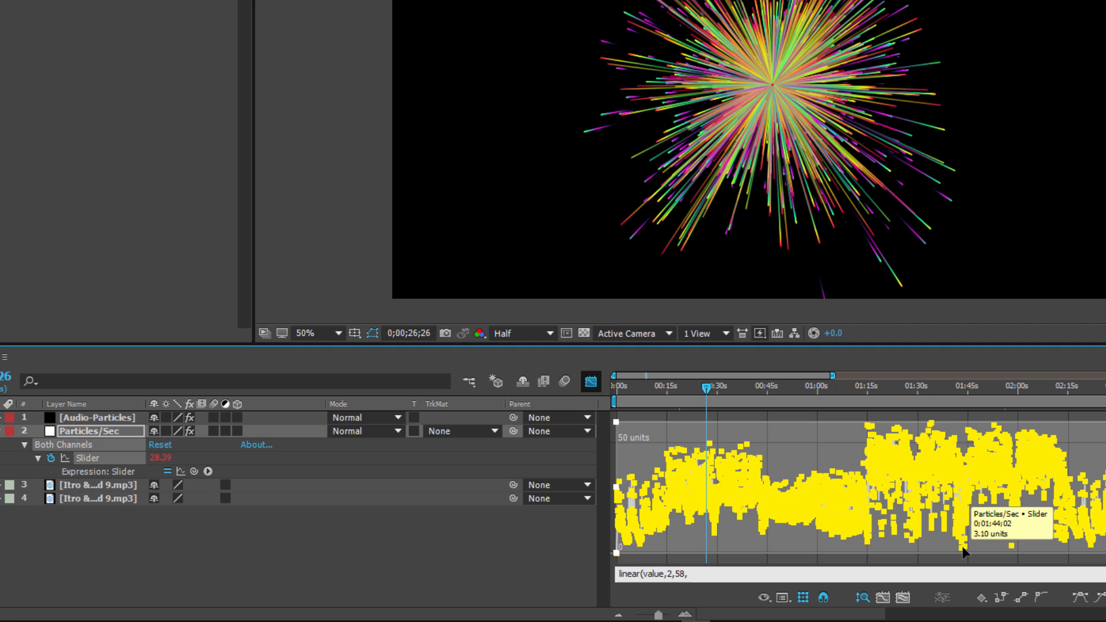
click(964, 390)
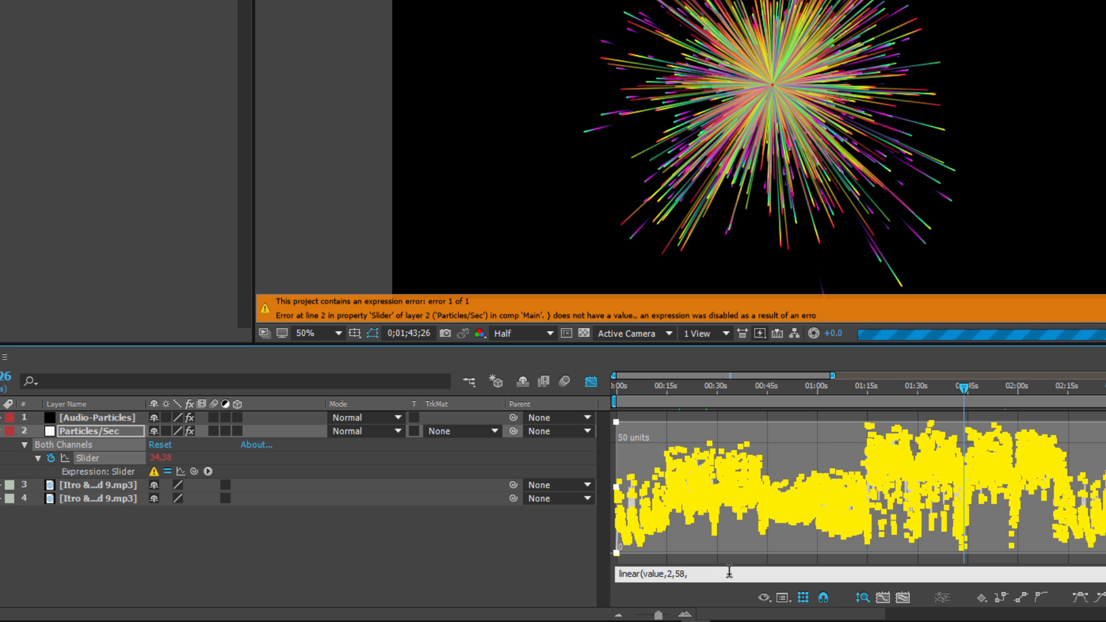
text(0.5,)
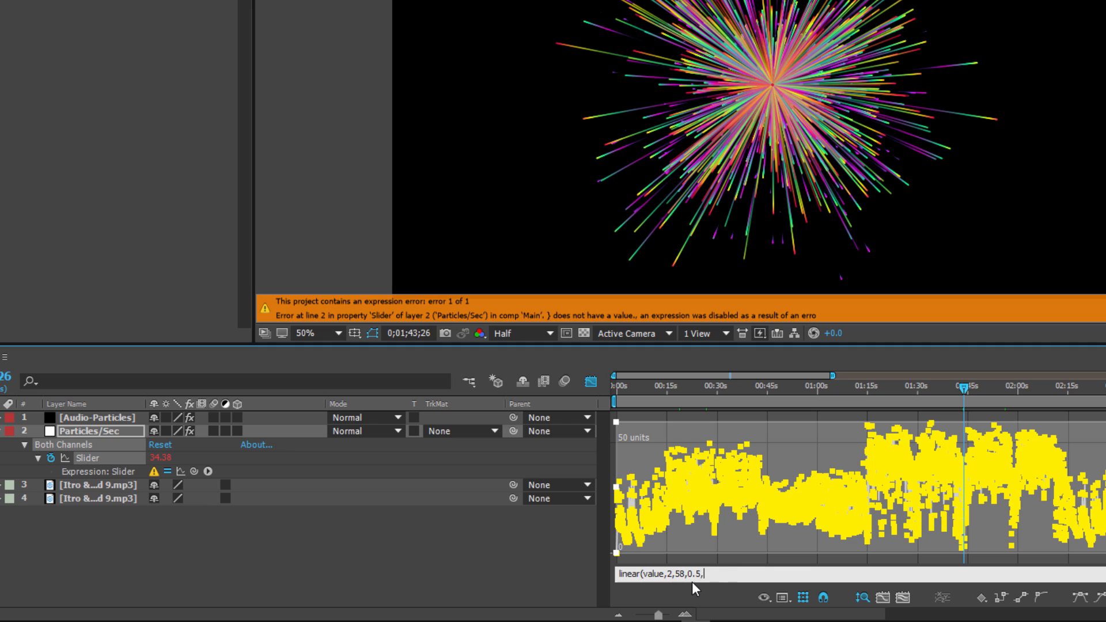
click(933, 386)
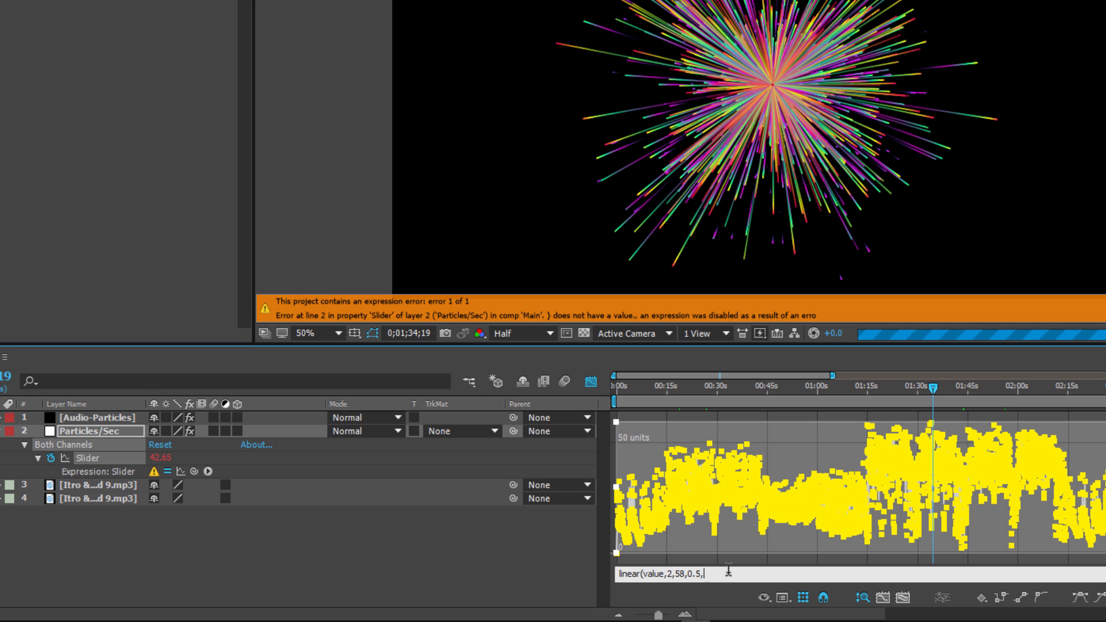
text(0.9)
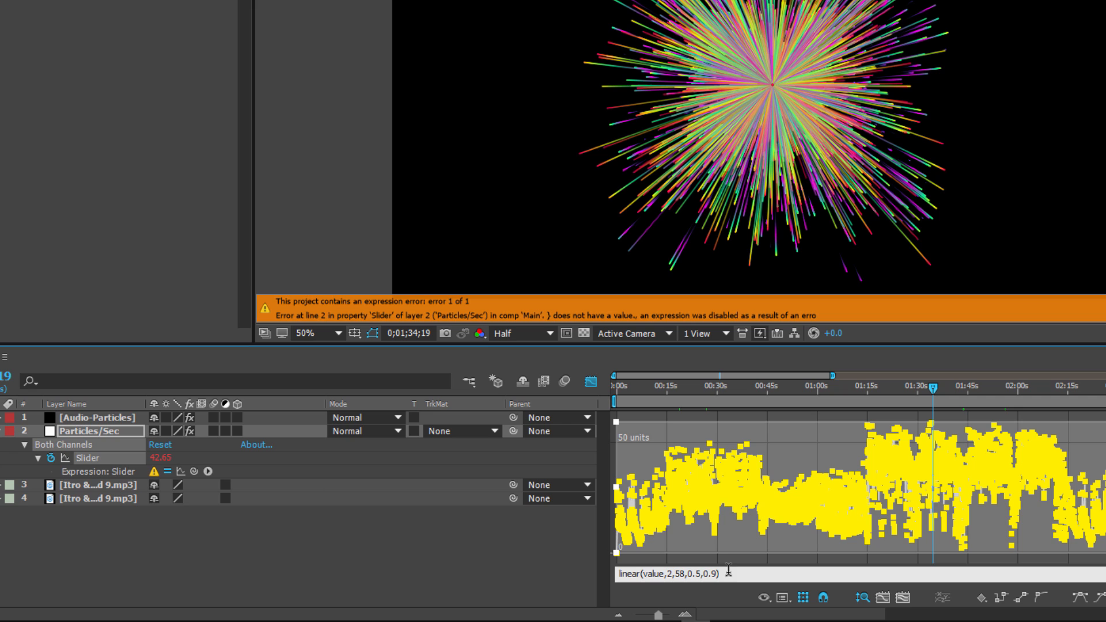
click(667, 588)
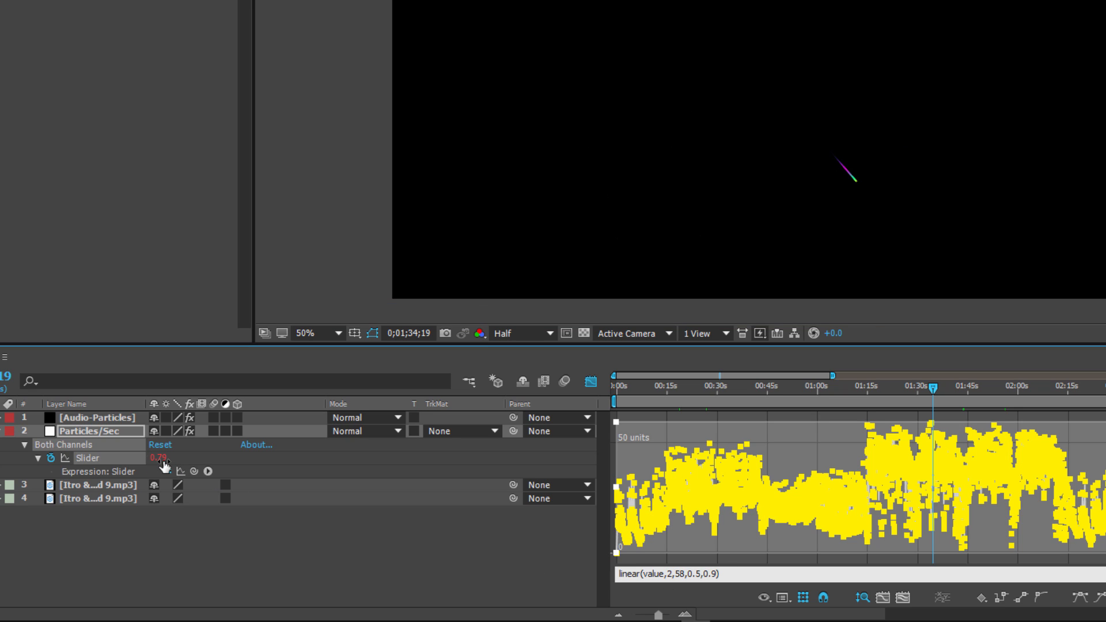
mouse_move(938, 429)
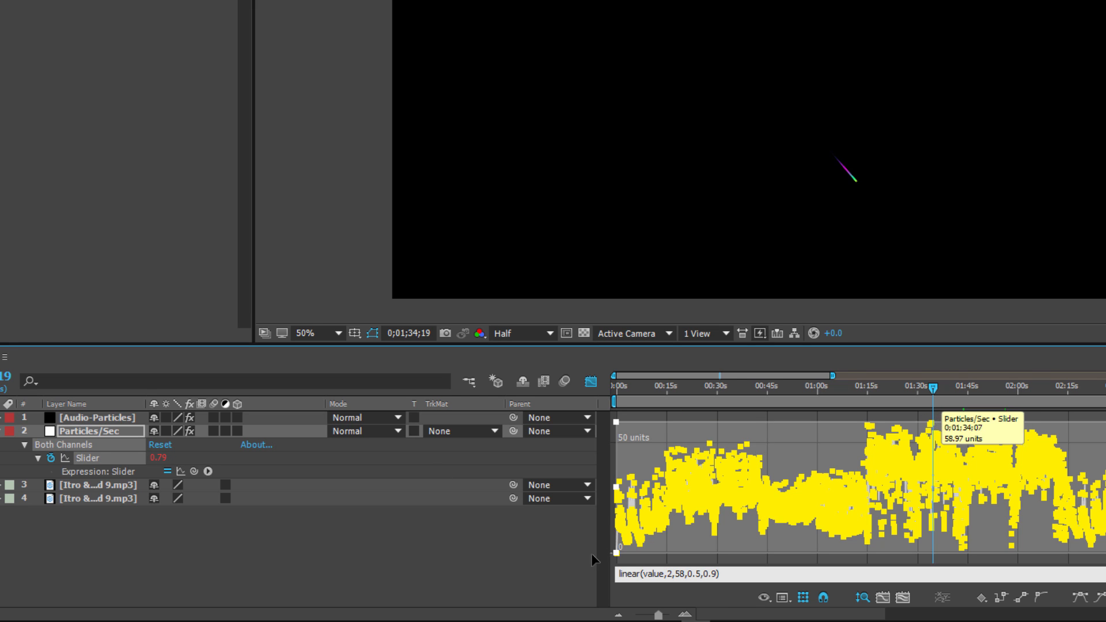
click(963, 393)
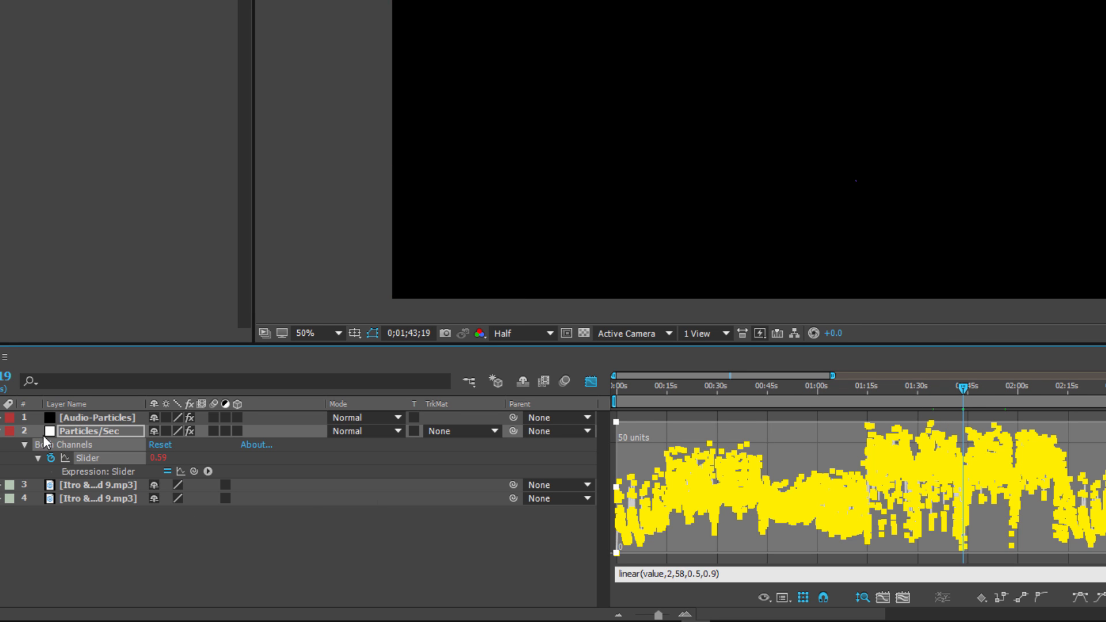
- Recreate the Particles/sec expression on the Audio-Particles layer, linking it to the Both Channels Slider of the Particles/Sec layer
click(21, 431)
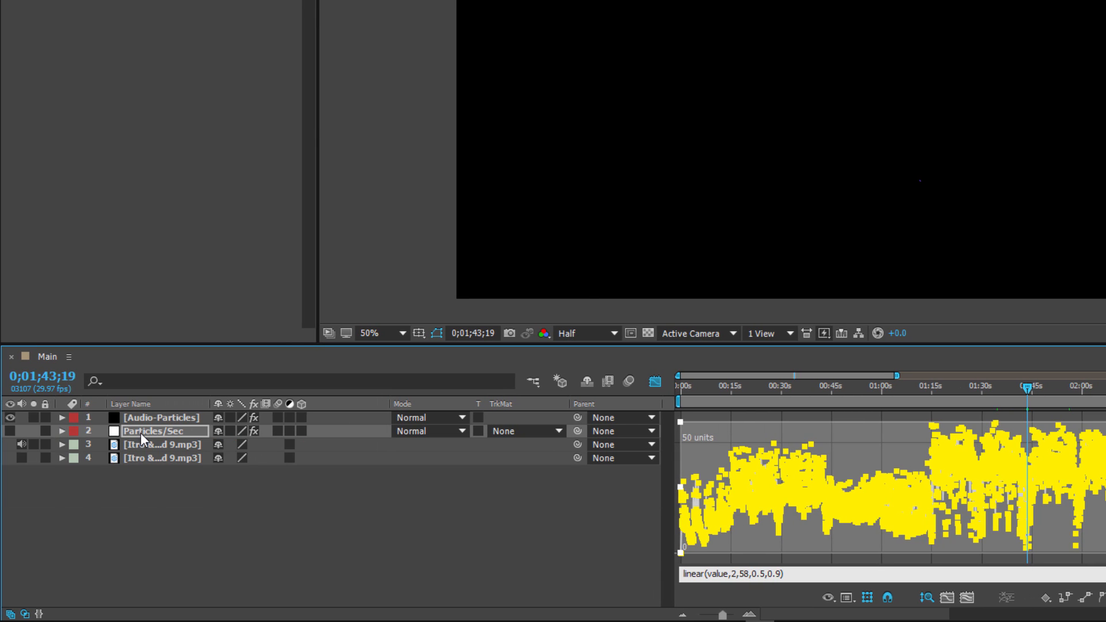
click(61, 428)
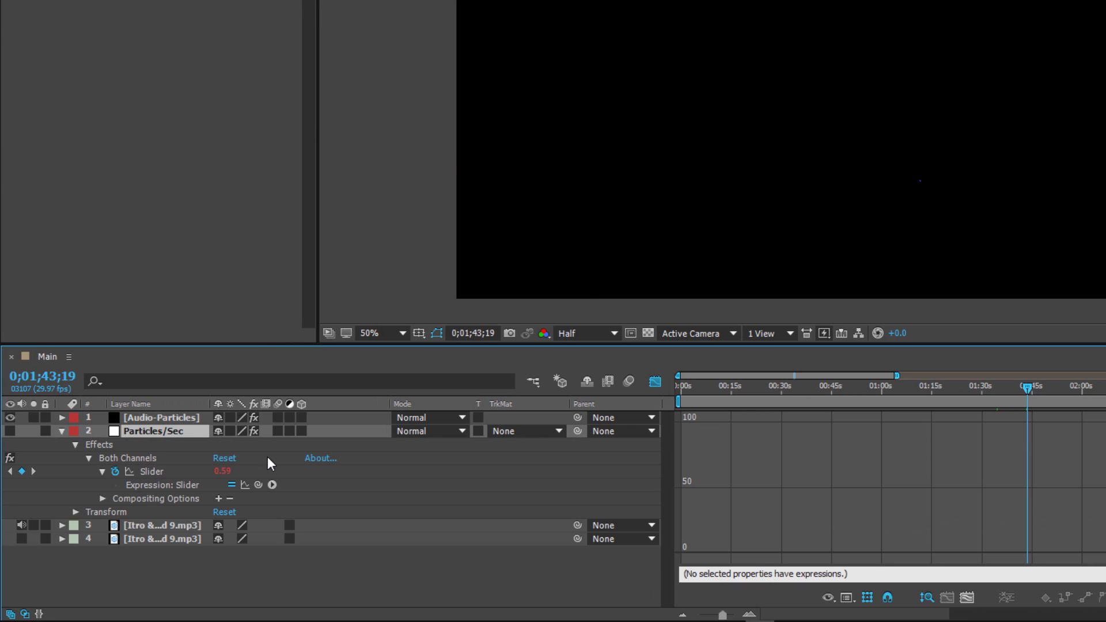
click(158, 417)
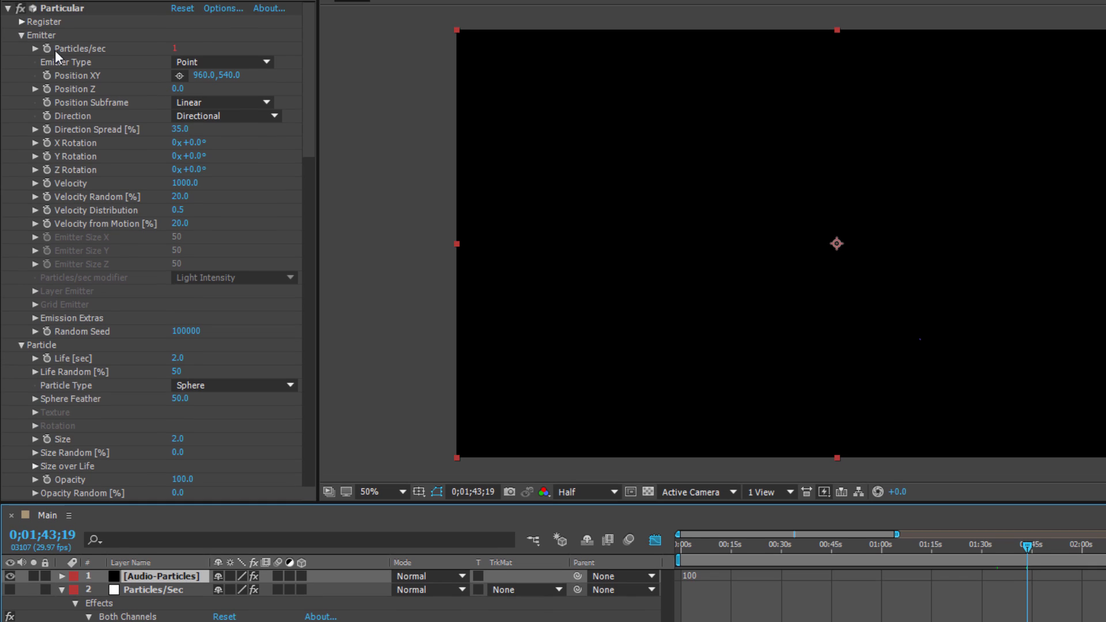
alt+click(50, 50)
alt+click(50, 50)
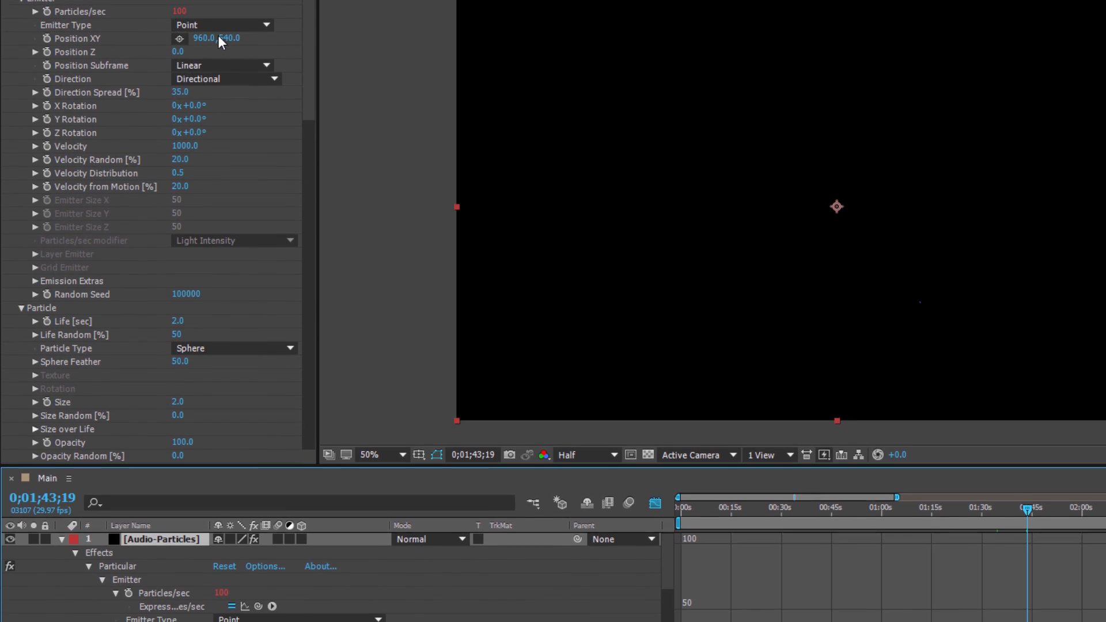
drag(258, 606, 163, 537)
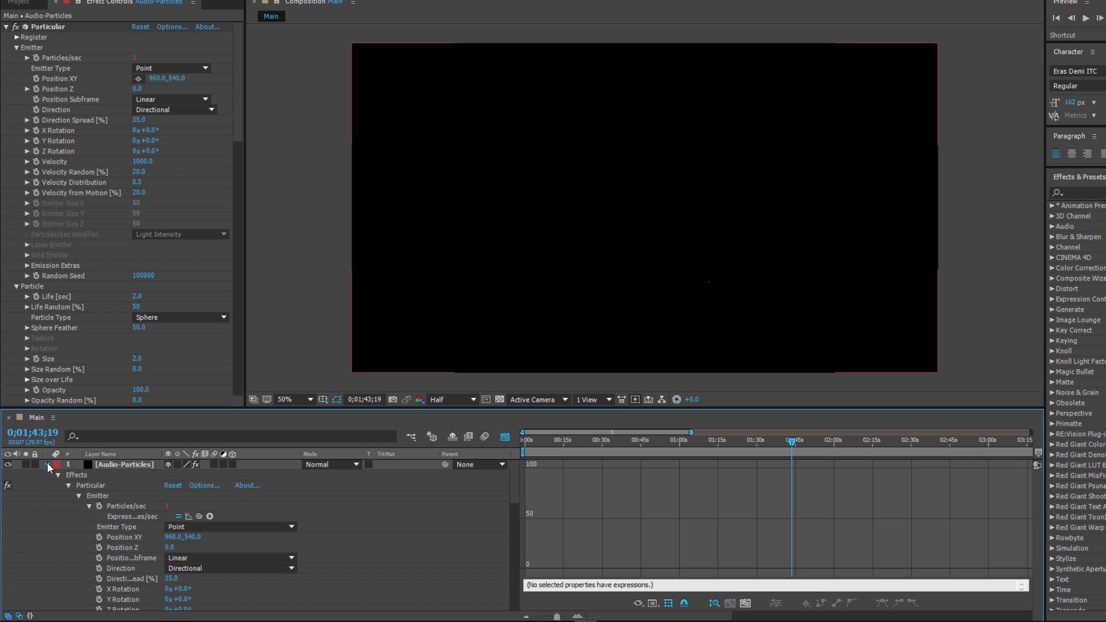
click(47, 464)
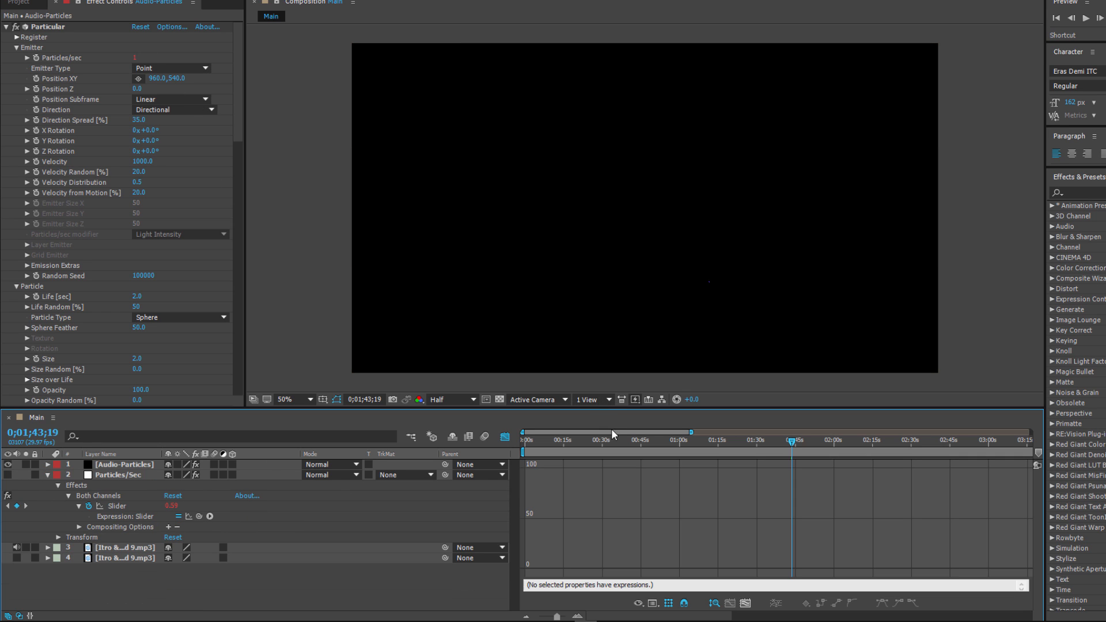
- Scrub the Main composition between about 0;00;30 and 0;01;10 to preview the particles, stopping at 0;00;52;04
click(623, 440)
mouse_move(612, 442)
mouse_down()
mouse_move(600, 445)
mouse_move(704, 456)
mouse_up()
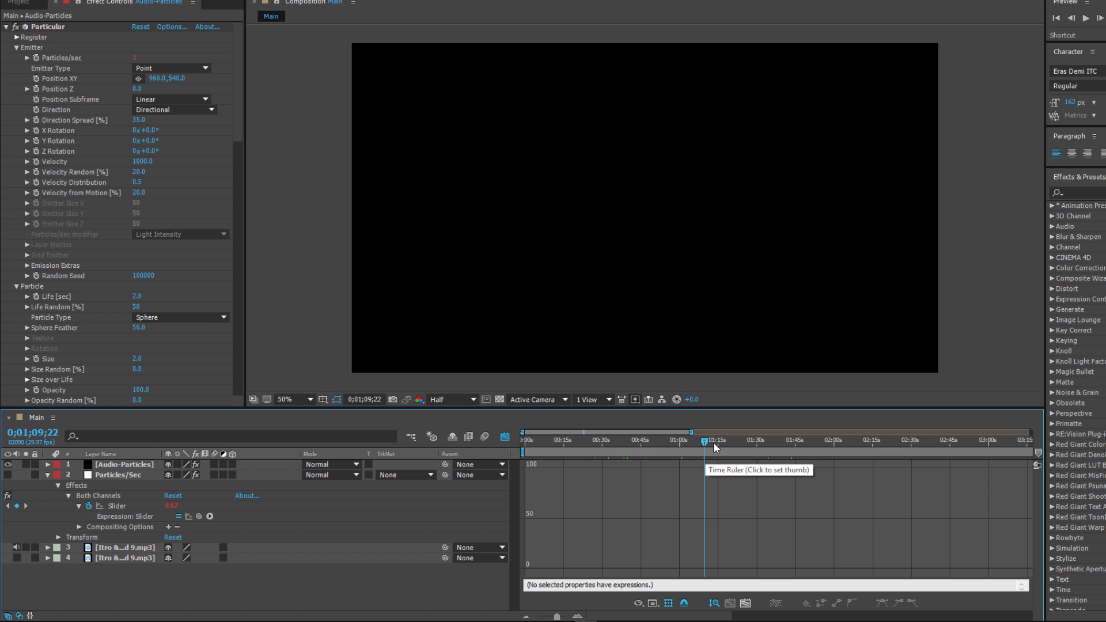
click(628, 442)
mouse_move(630, 442)
mouse_down()
mouse_move(615, 439)
mouse_move(671, 442)
mouse_move(661, 442)
mouse_up()
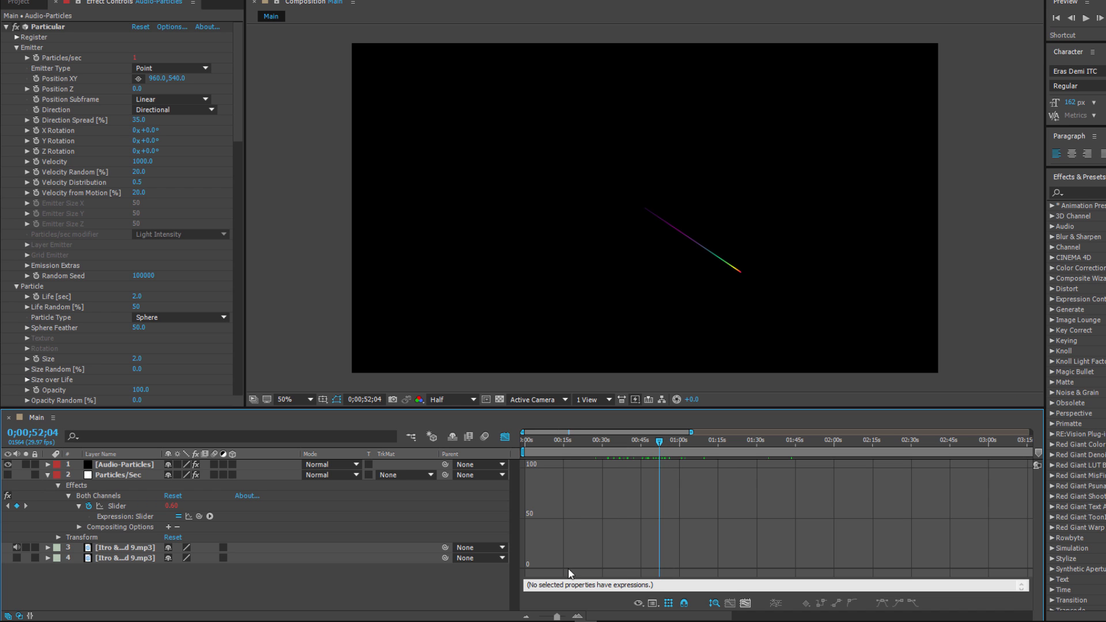
click(540, 616)
- Find the High-Low Pass effect and apply it to the audible music layer directly below Particles/Sec
click(128, 465)
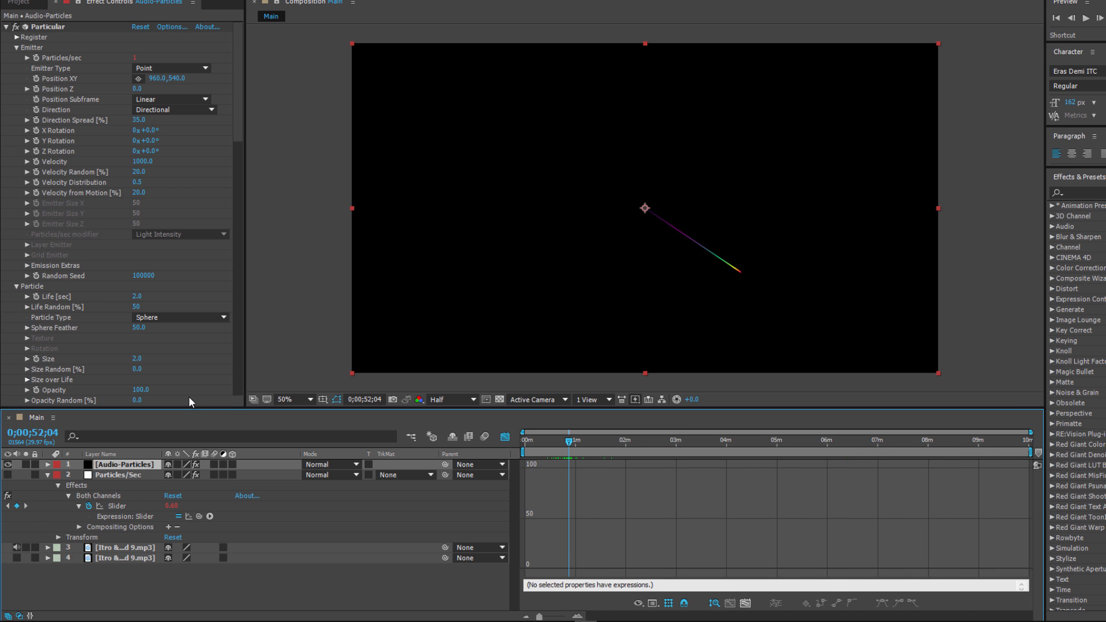
click(126, 548)
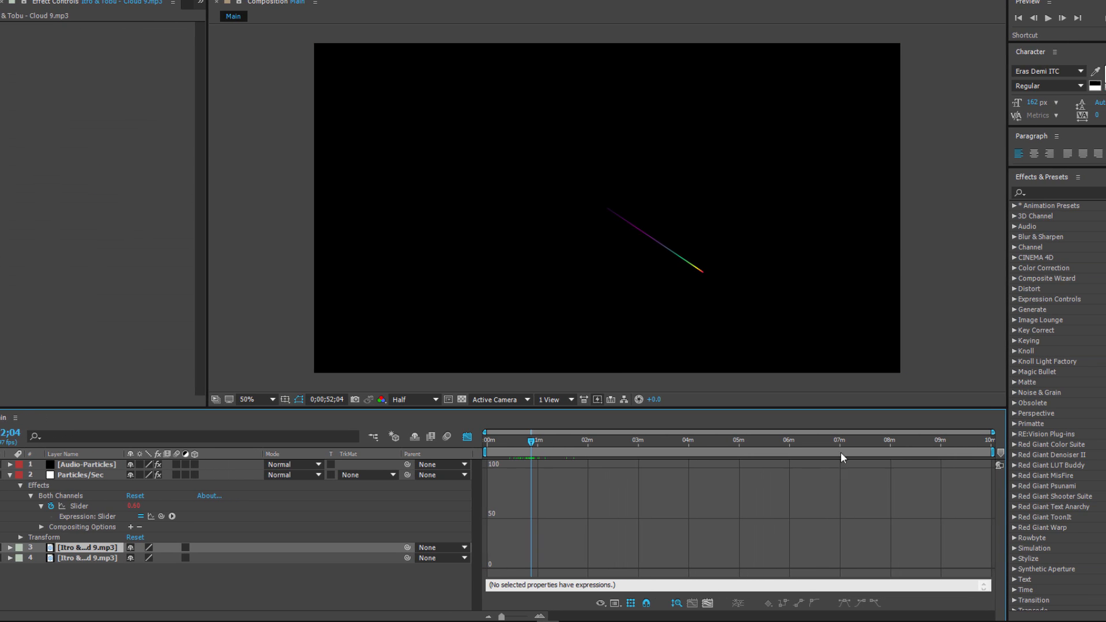
click(1044, 193)
text(high)
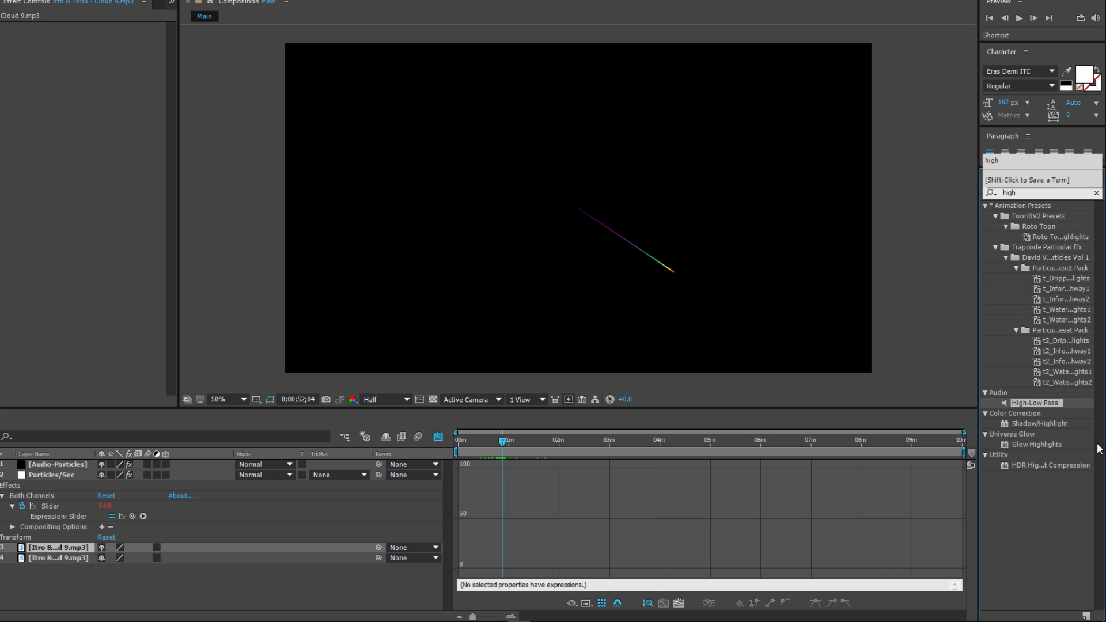
click(1035, 403)
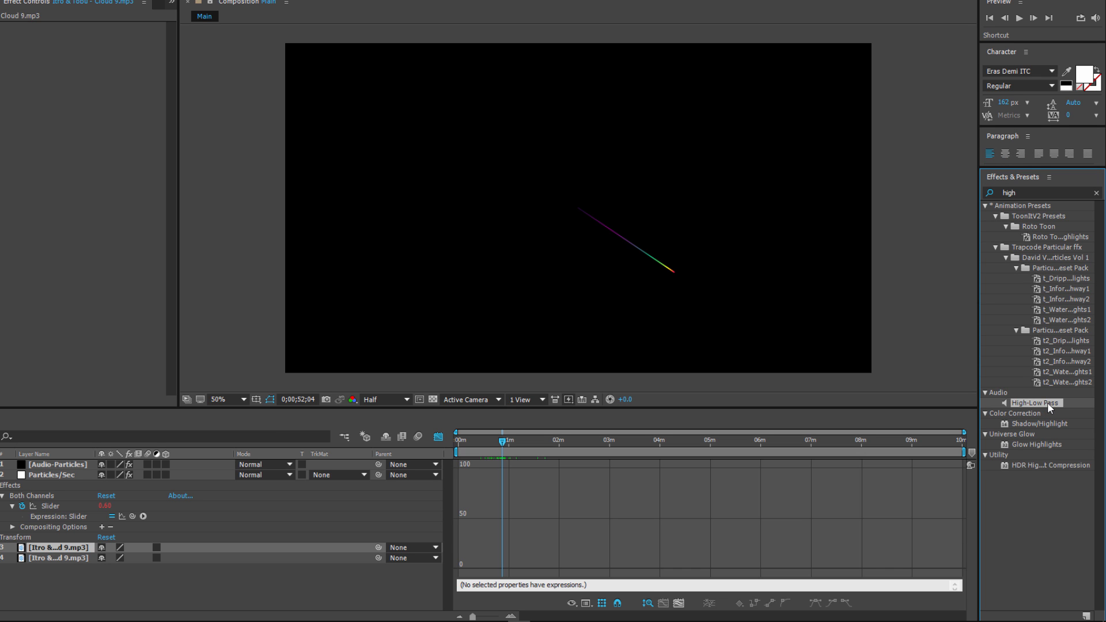
drag(1039, 403, 64, 547)
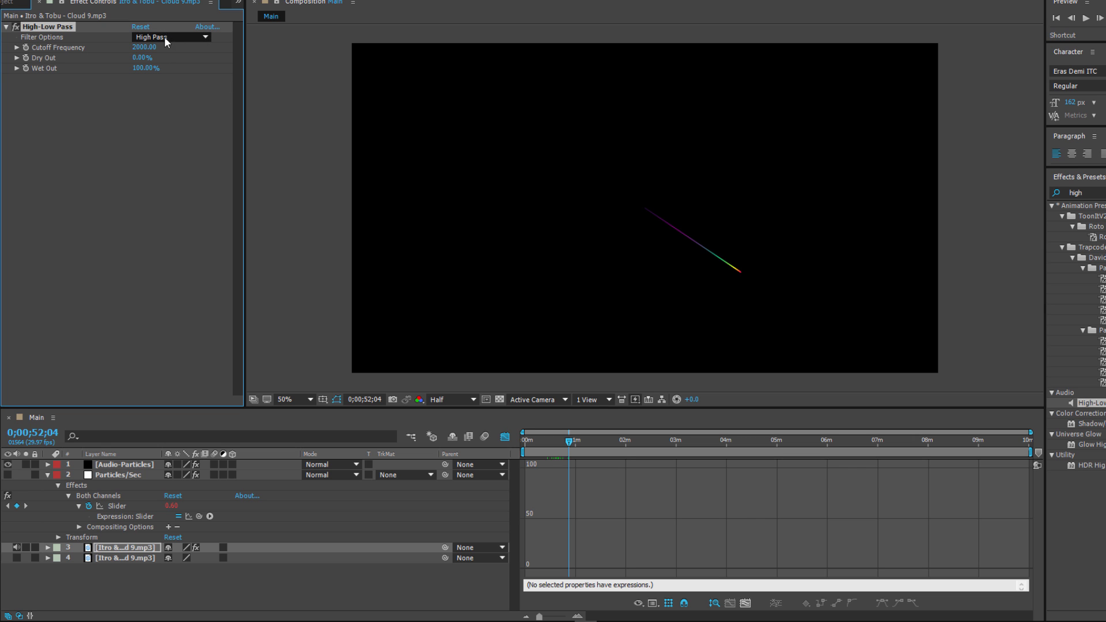
- Convert the High-Low Pass filtered music layer's audio to keyframes with the Keyframe Assistant
right_click(142, 547)
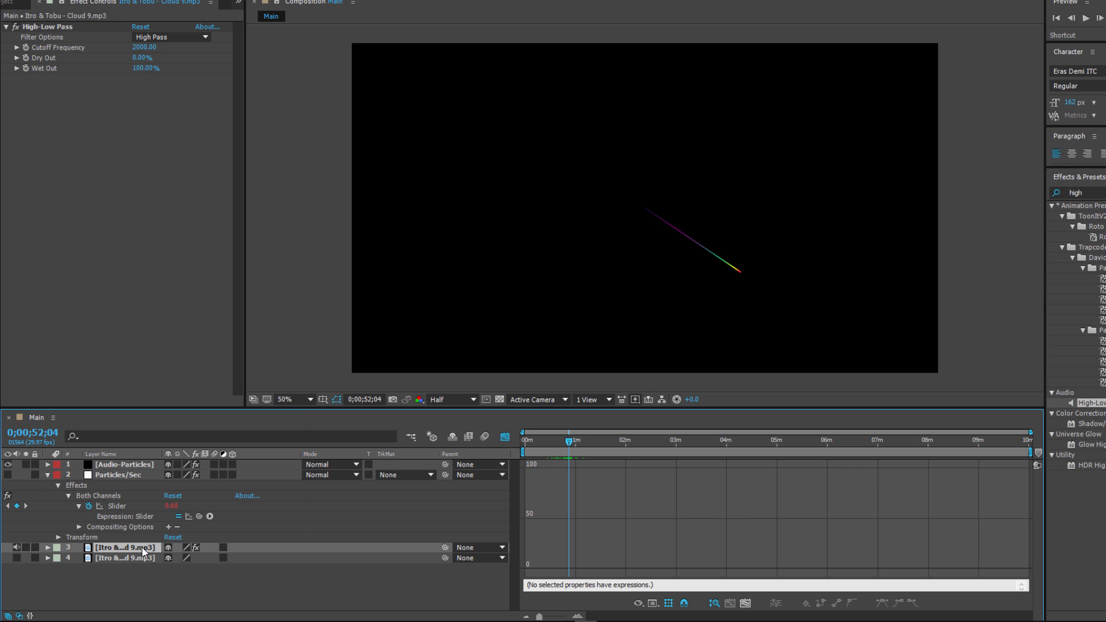
mouse_move(243, 252)
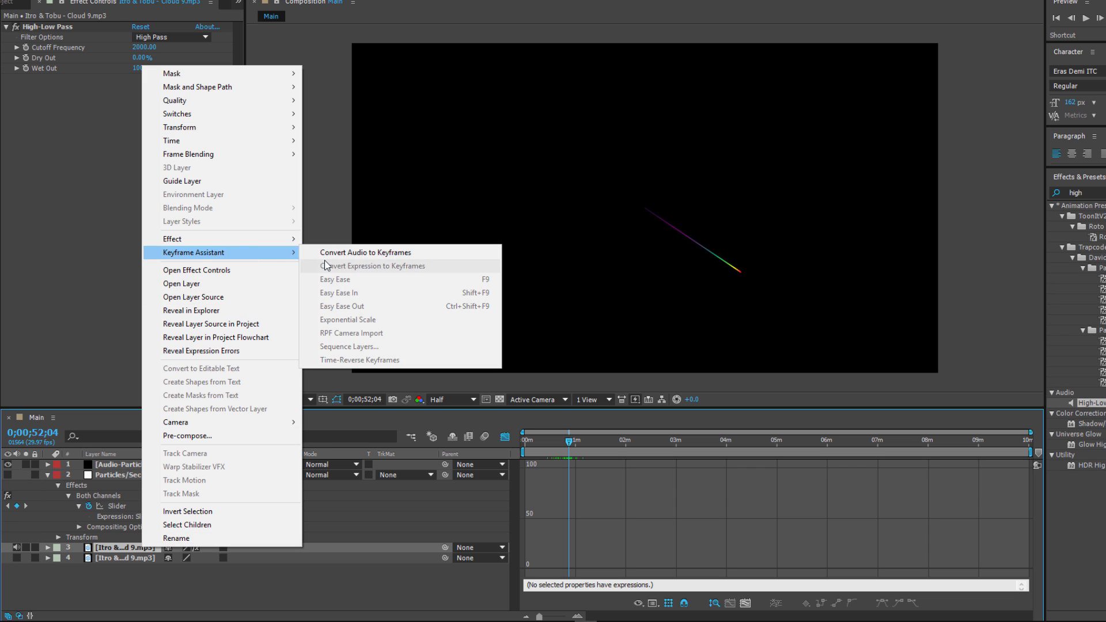
click(341, 252)
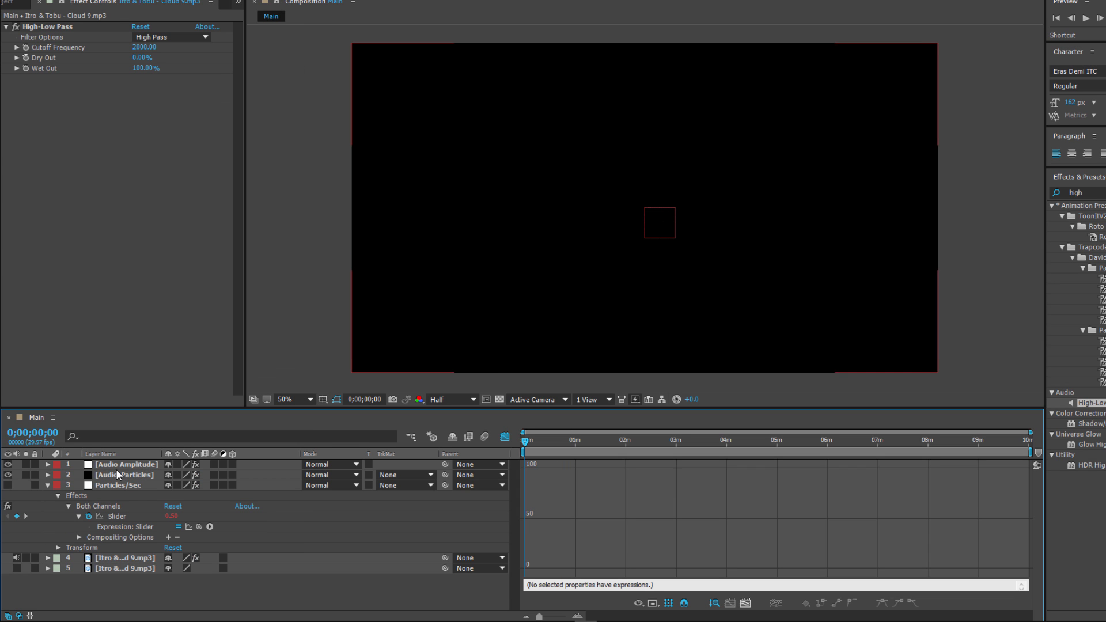
- Hide the Audio Amplitude layer and move it below Particles/Sec in the layer stack
click(117, 467)
click(9, 465)
drag(102, 465, 99, 563)
- Delete the music layer that carries the High-Low Pass effect
click(104, 559)
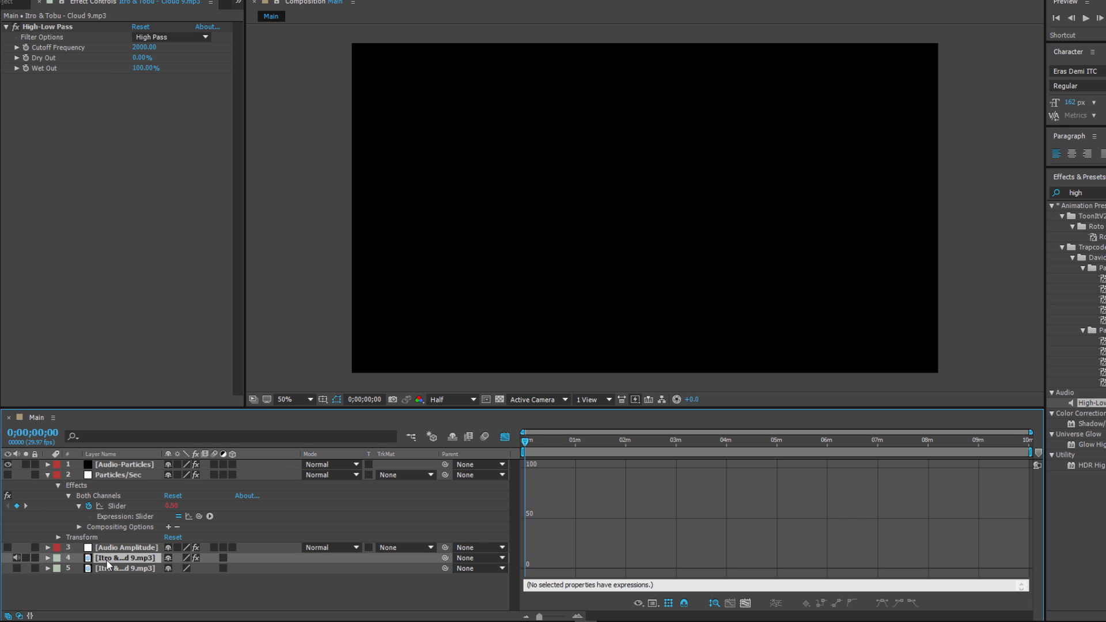
key(Delete)
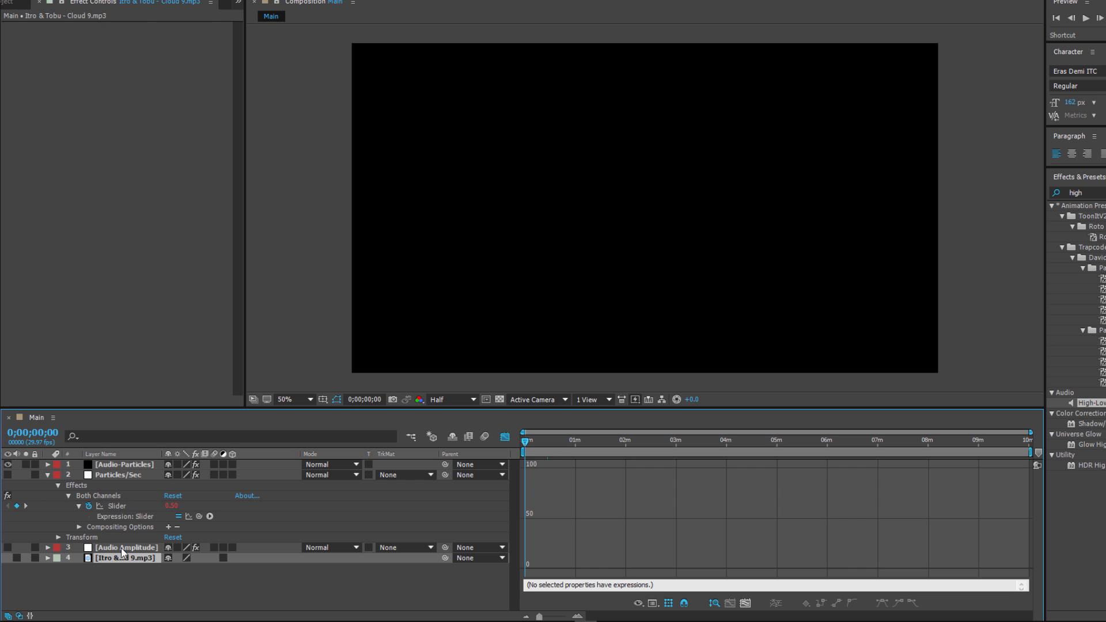
- Rename the Audio Amplitude layer to Velcoity and delete its Left Channel and Right Channel effects
click(123, 550)
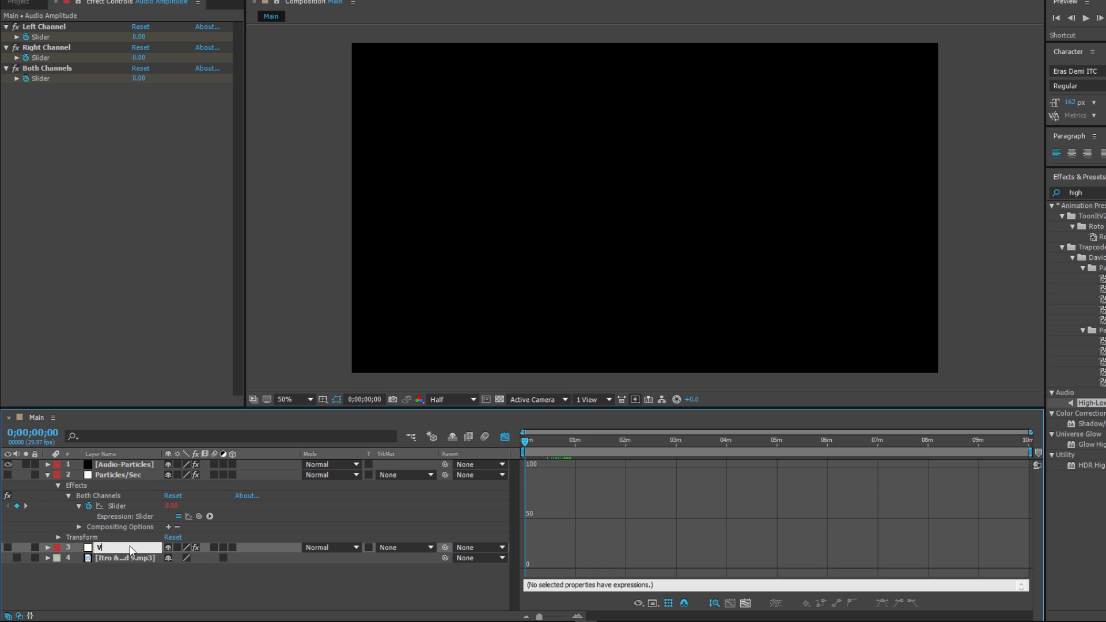
click(120, 564)
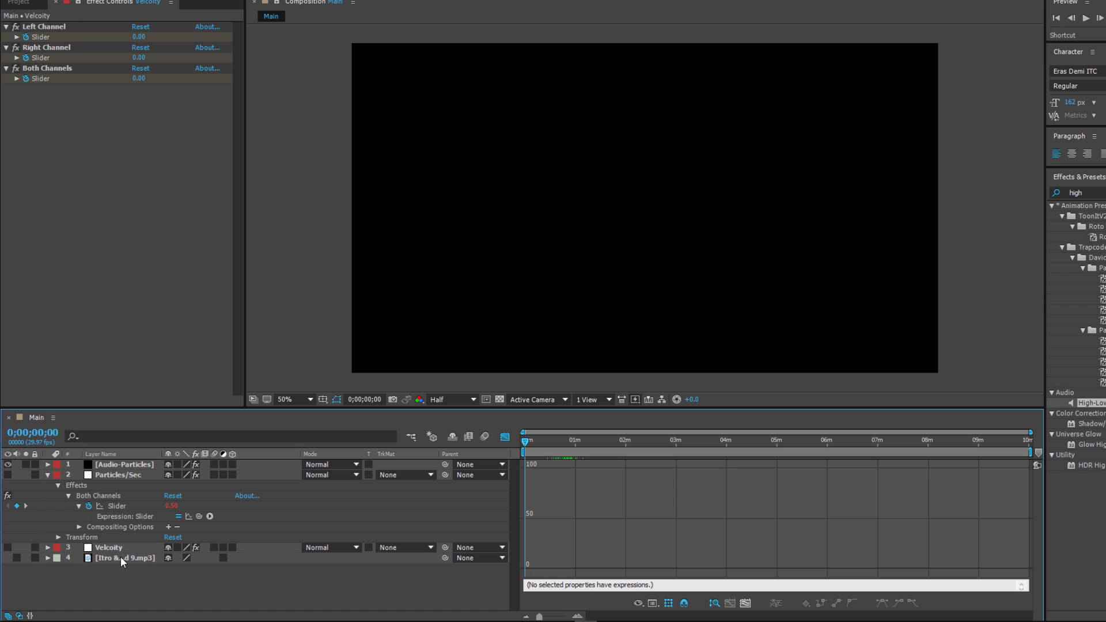
click(113, 549)
click(56, 26)
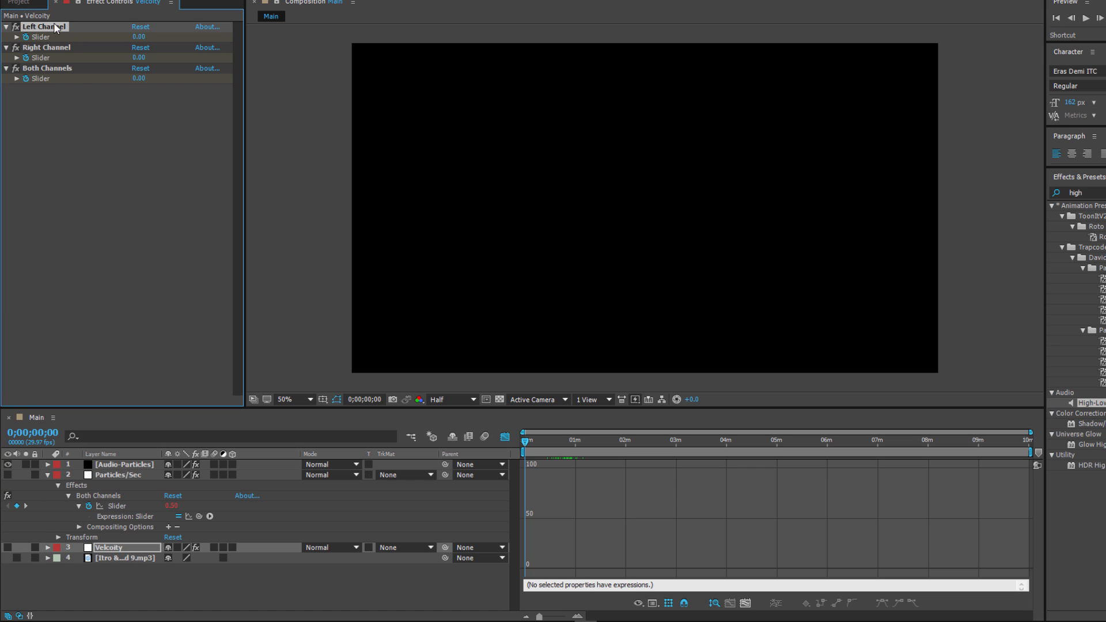
key(Delete)
click(54, 26)
key(Delete)
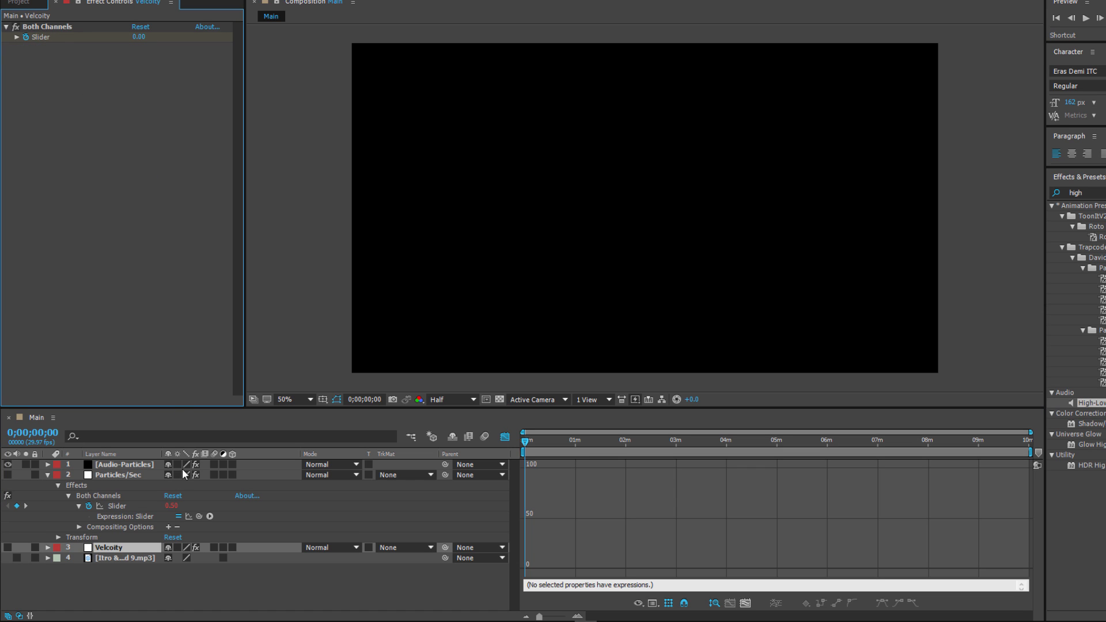
- At 0;00;32;21, switch from the Graph Editor to layer bars and expand the Velcoity layer's Both Channels Slider
click(553, 442)
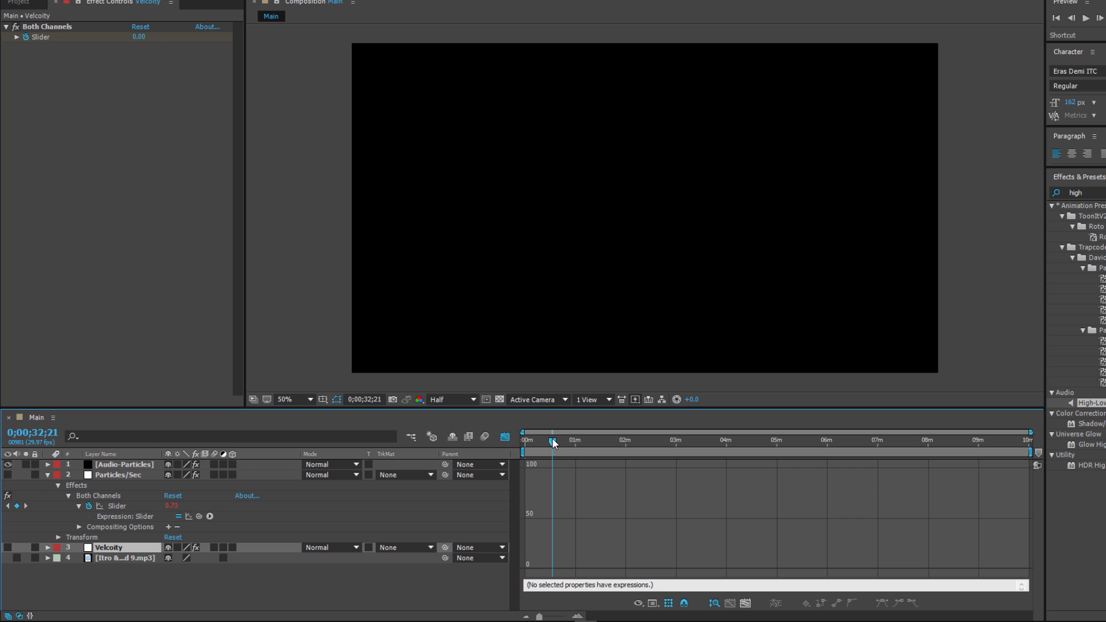
click(505, 437)
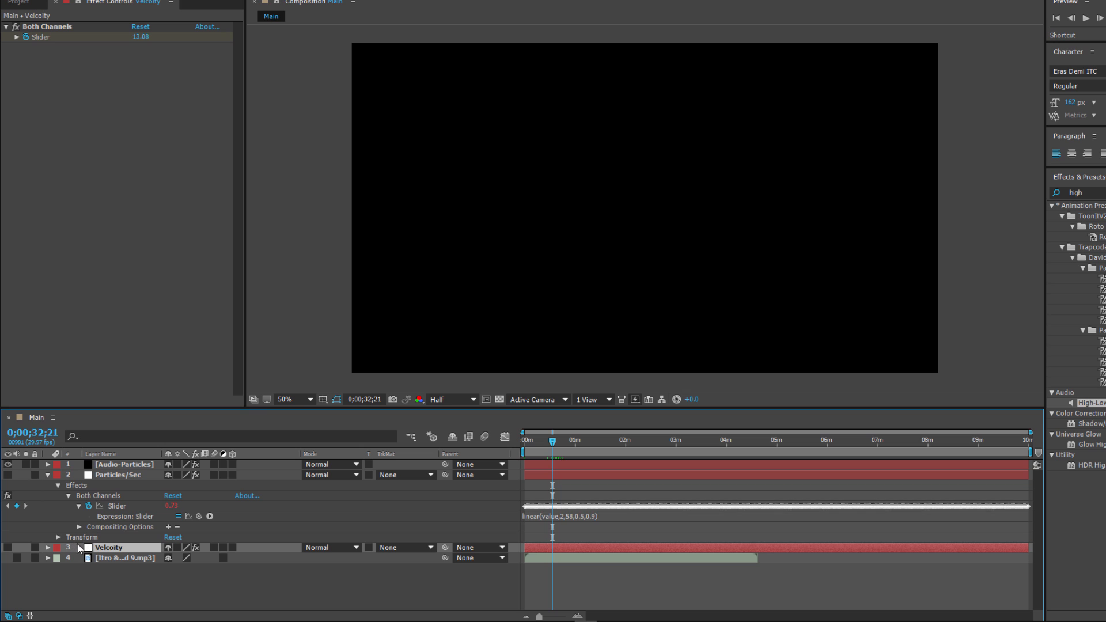
click(48, 548)
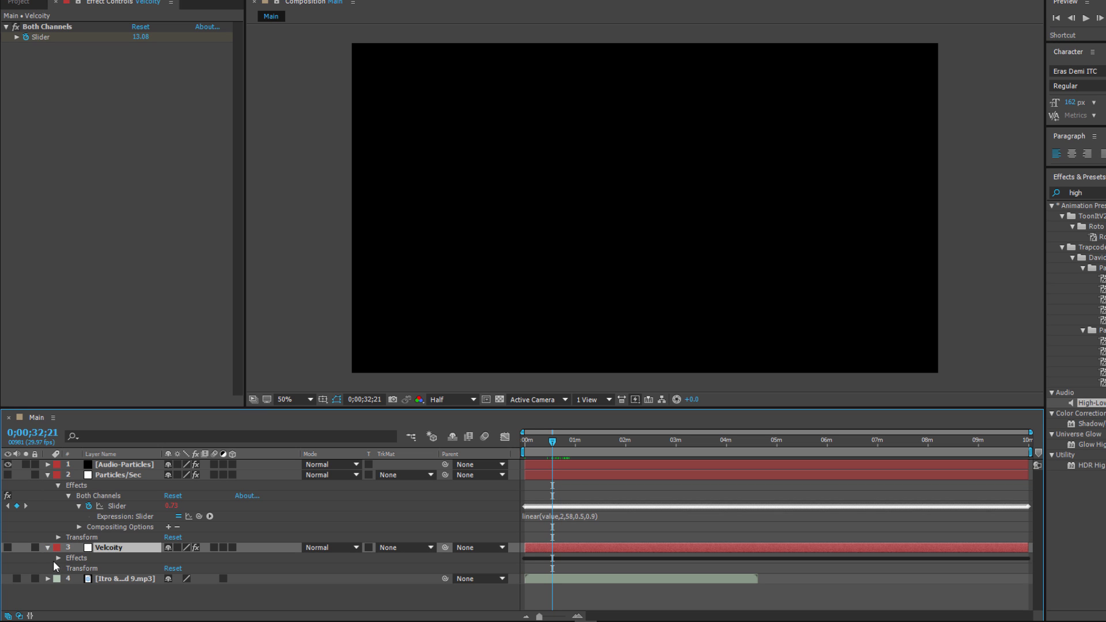
click(58, 558)
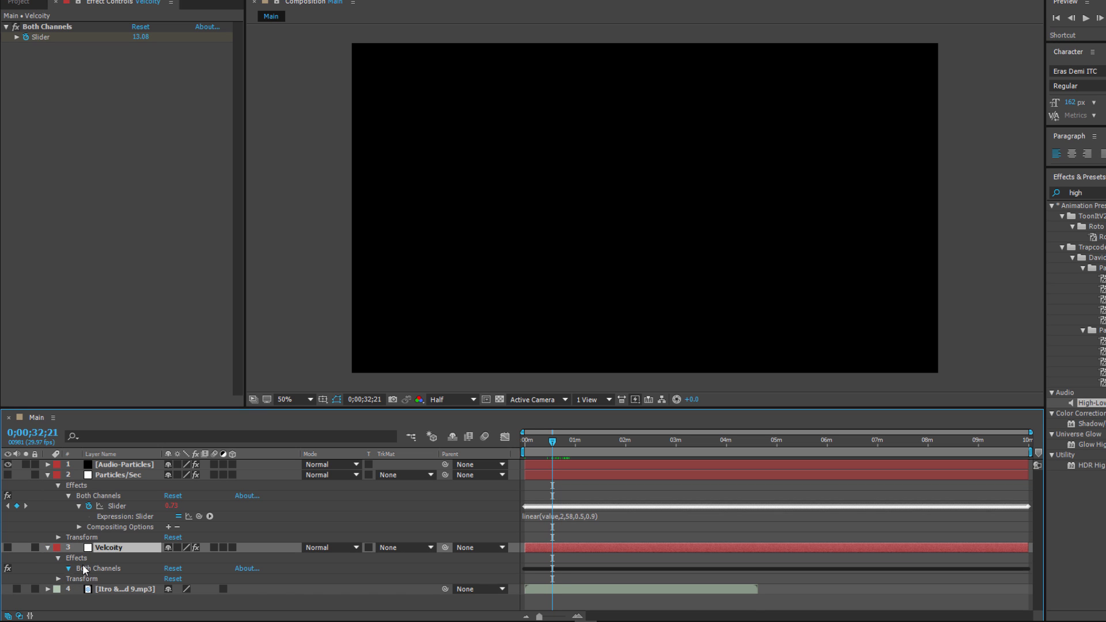
click(68, 569)
- Replace the Physics Time Factor expression on Audio-Particles with a link to the Velcoity layer's Both Channels Slider
click(129, 465)
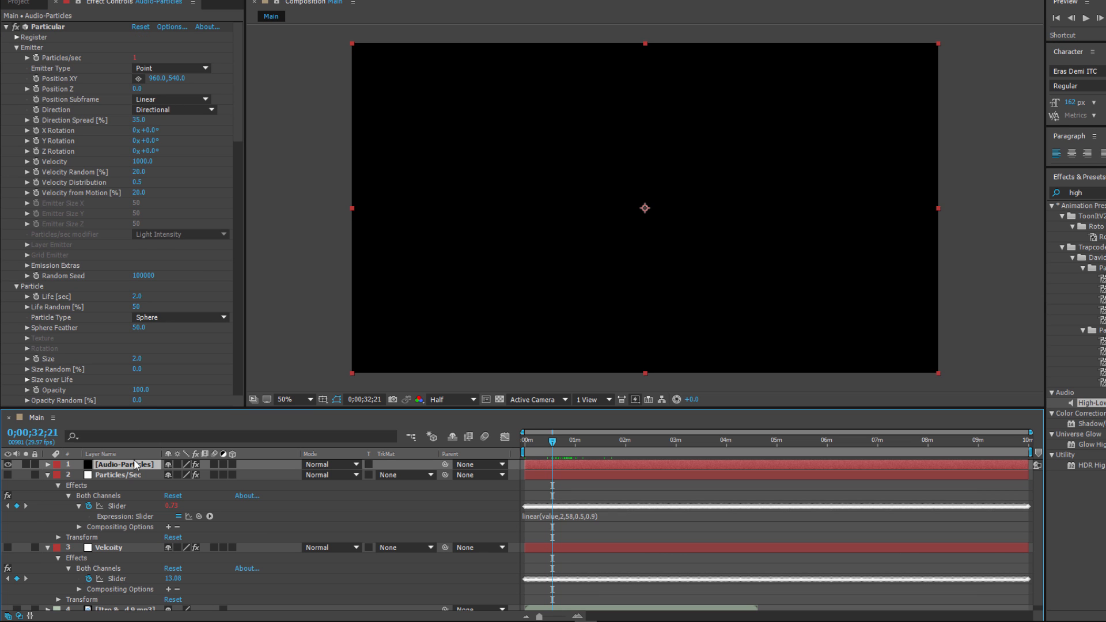
scroll(147, 252, down, 15)
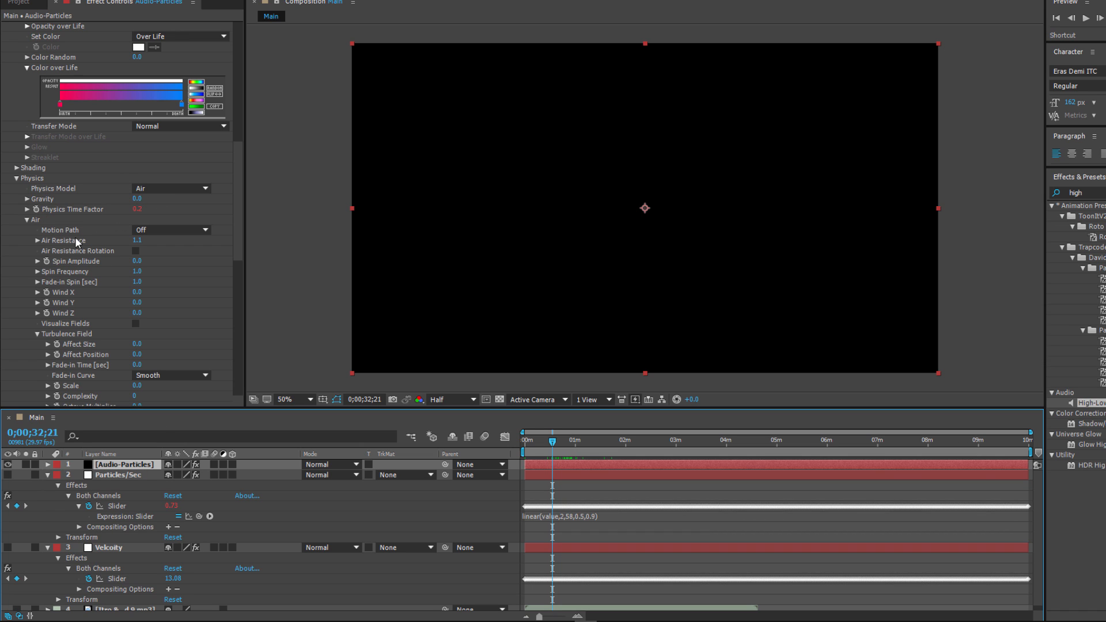
alt+click(34, 210)
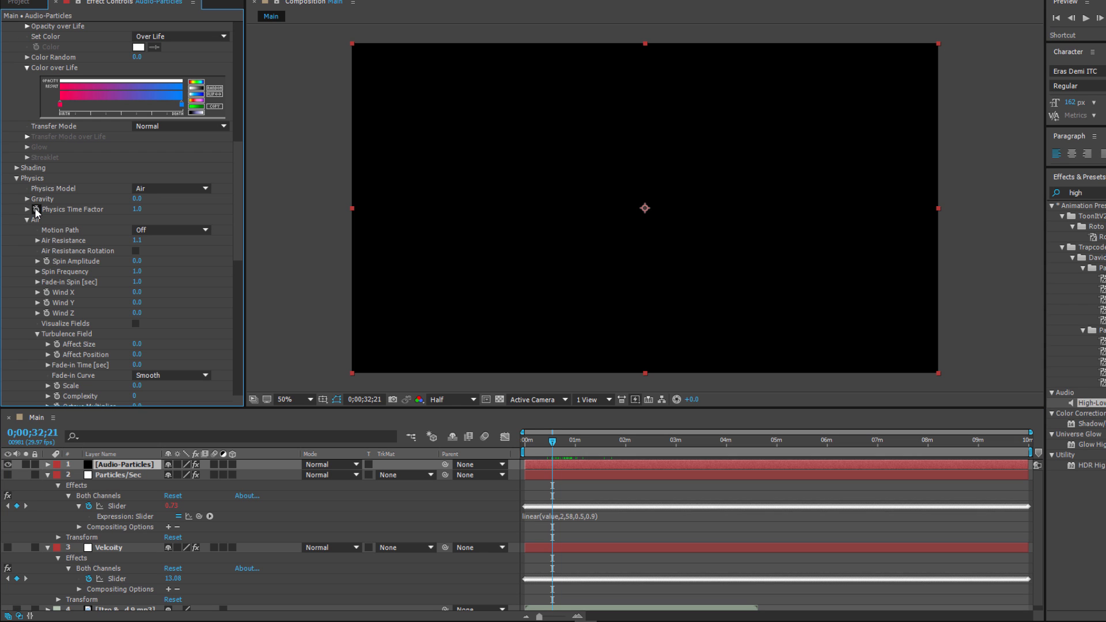
alt+click(36, 211)
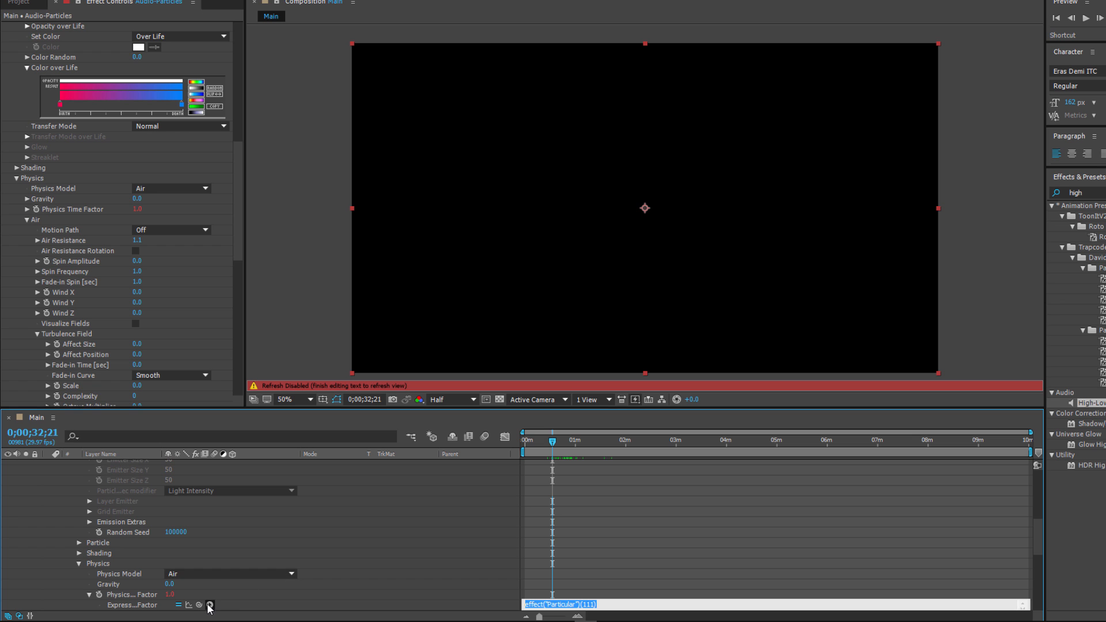
drag(200, 605, 123, 579)
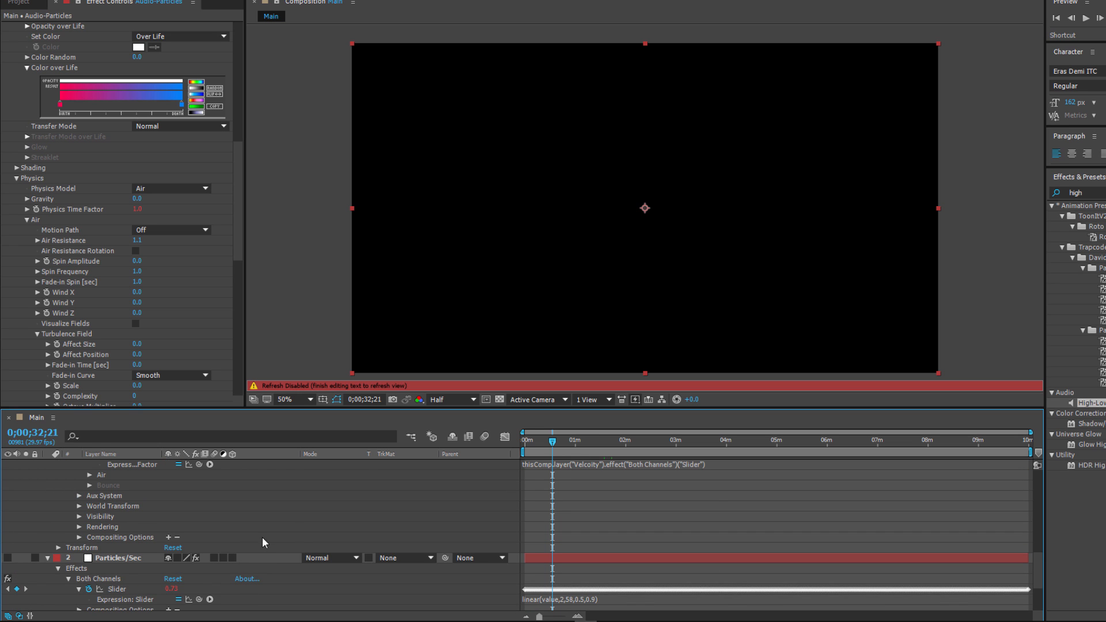
click(289, 509)
- Collapse the expanded properties of the Audio-Particles, Particles/Sec and Velcoity layers
scroll(157, 513, up, 2)
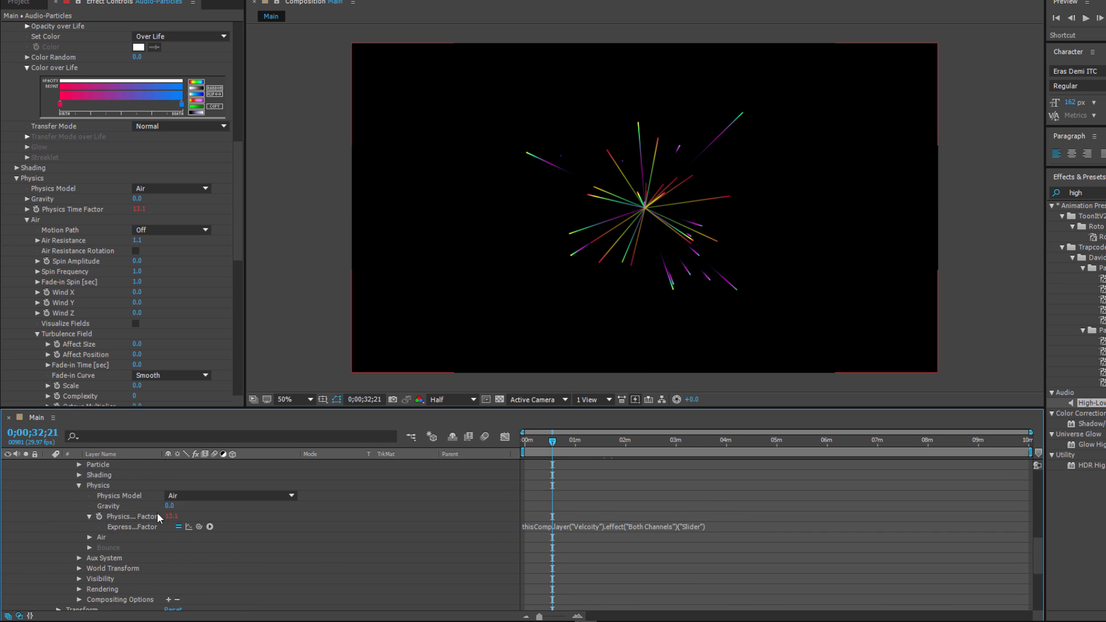
scroll(88, 518, up, 6)
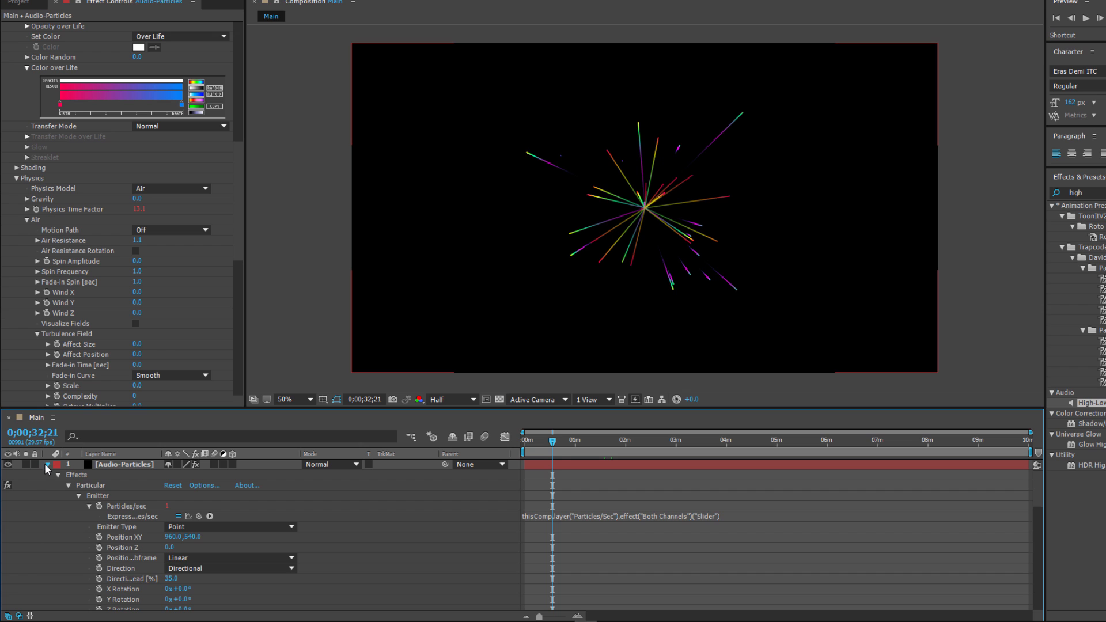
click(48, 467)
click(50, 476)
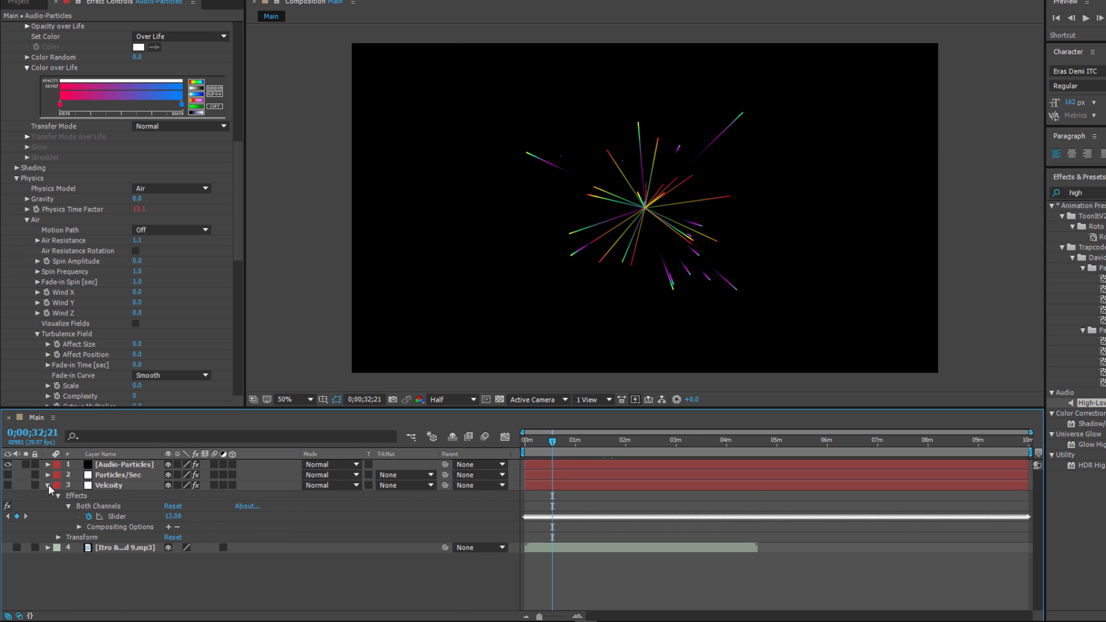
click(48, 485)
- Append /2 to the Physics Time Factor expression on the Audio-Particles layer to halve the linked Slider value
click(125, 466)
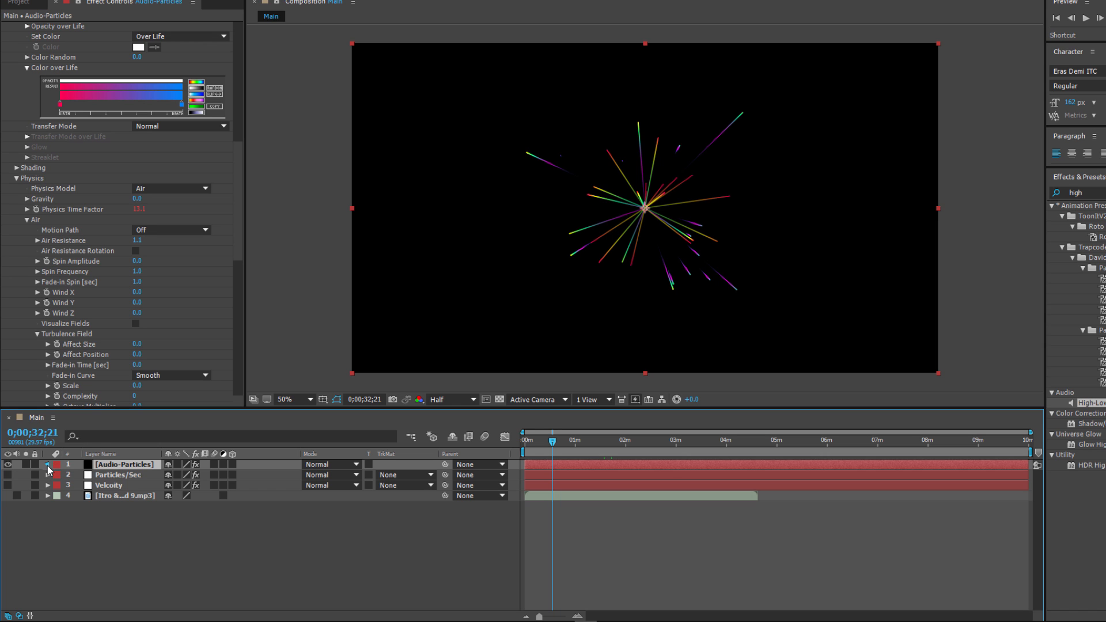
click(47, 465)
click(59, 475)
click(69, 485)
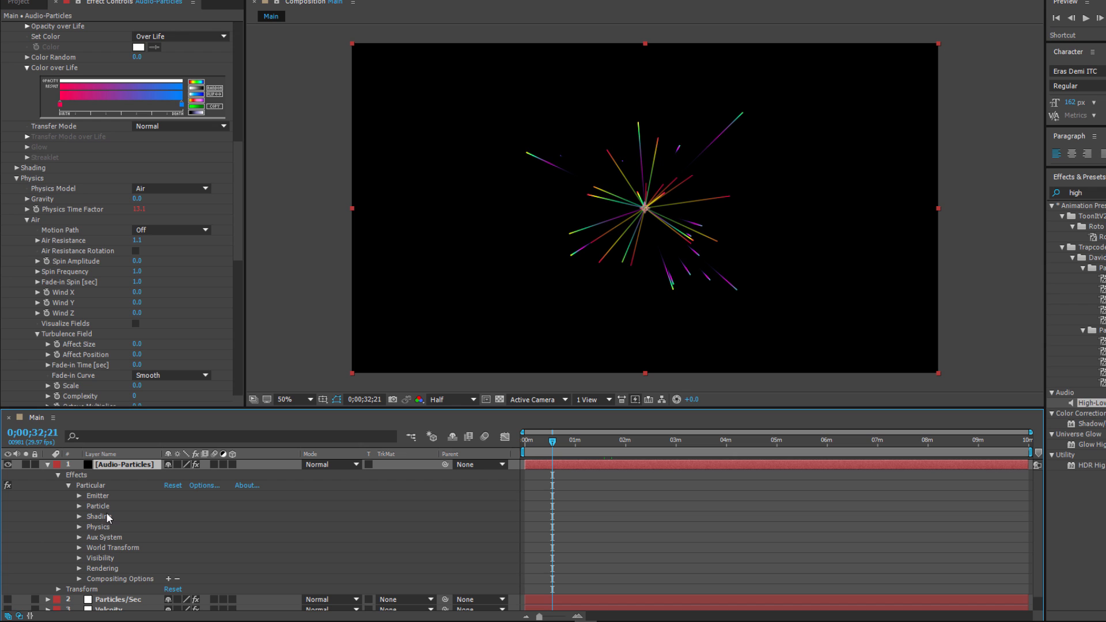
click(79, 527)
click(89, 558)
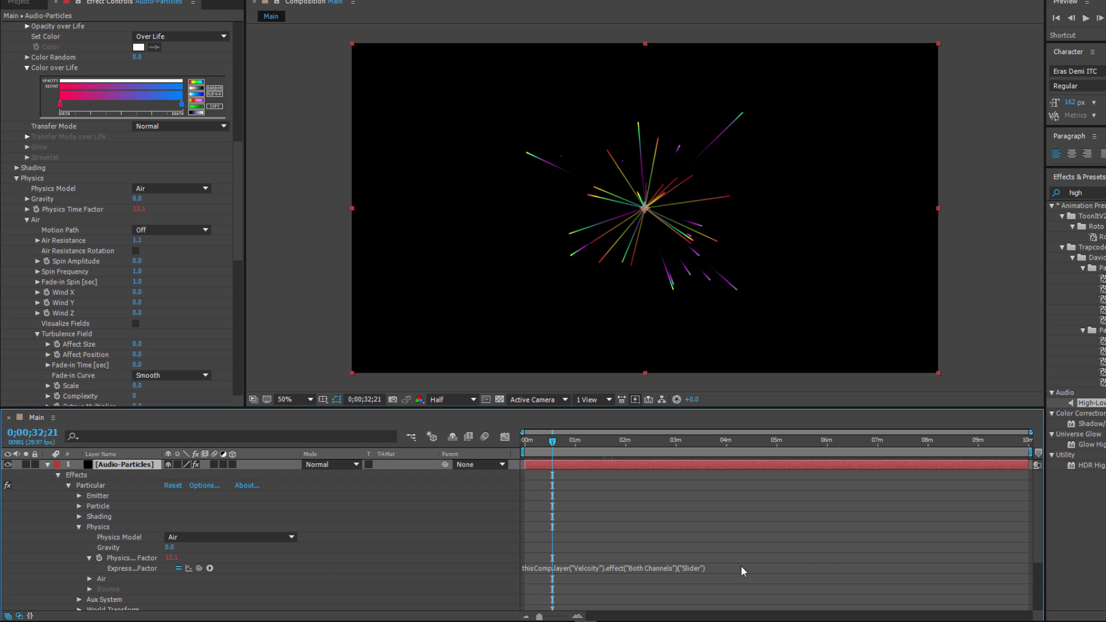
click(741, 566)
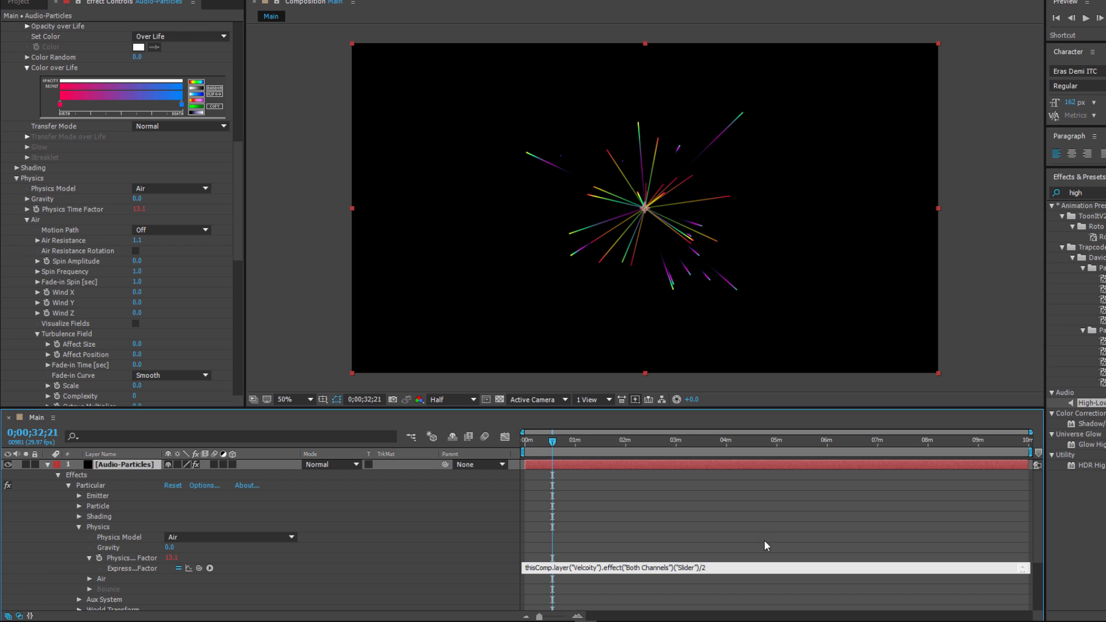
click(765, 561)
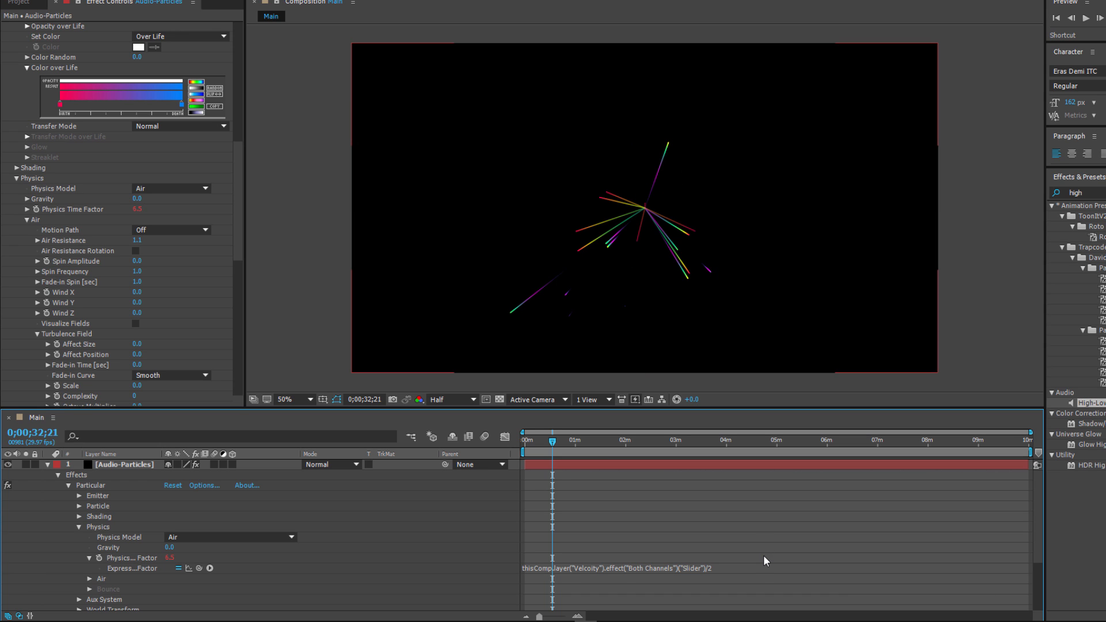
- Collapse the Audio-Particles layer, add a two-node camera with the 35mm preset, and move Audio-Particles above the camera
click(48, 464)
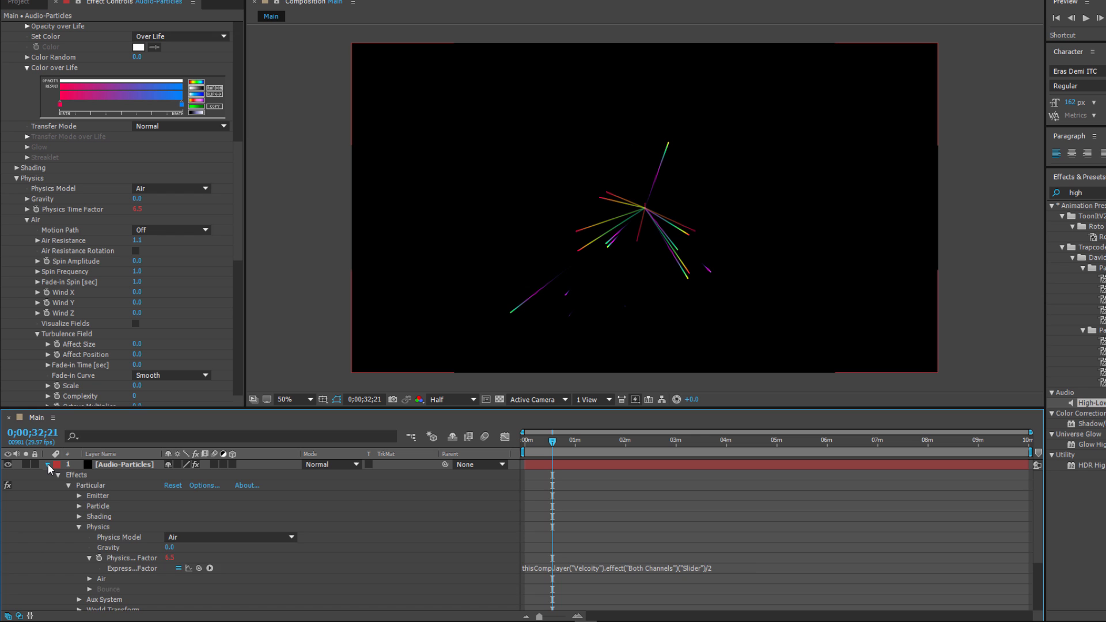
click(189, 298)
right_click(164, 543)
mouse_move(222, 427)
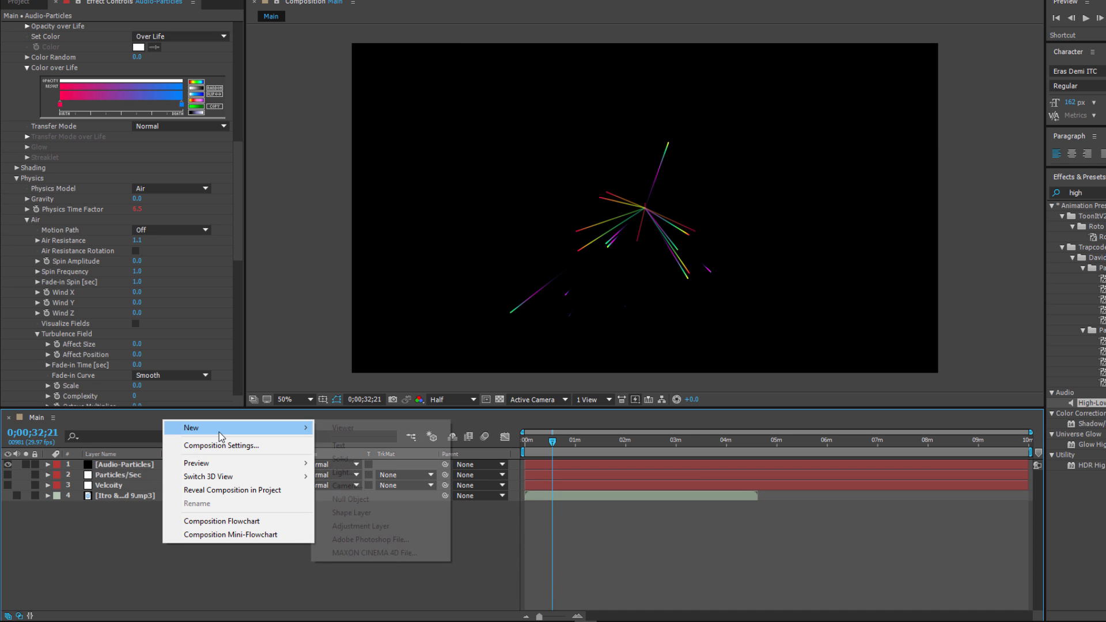
click(348, 486)
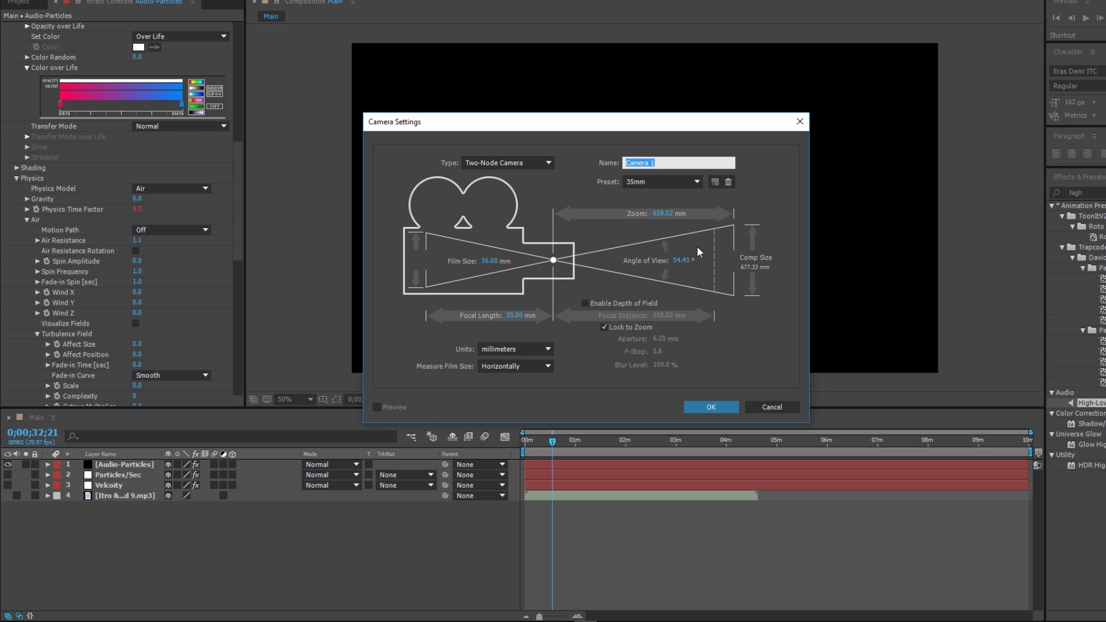
click(696, 407)
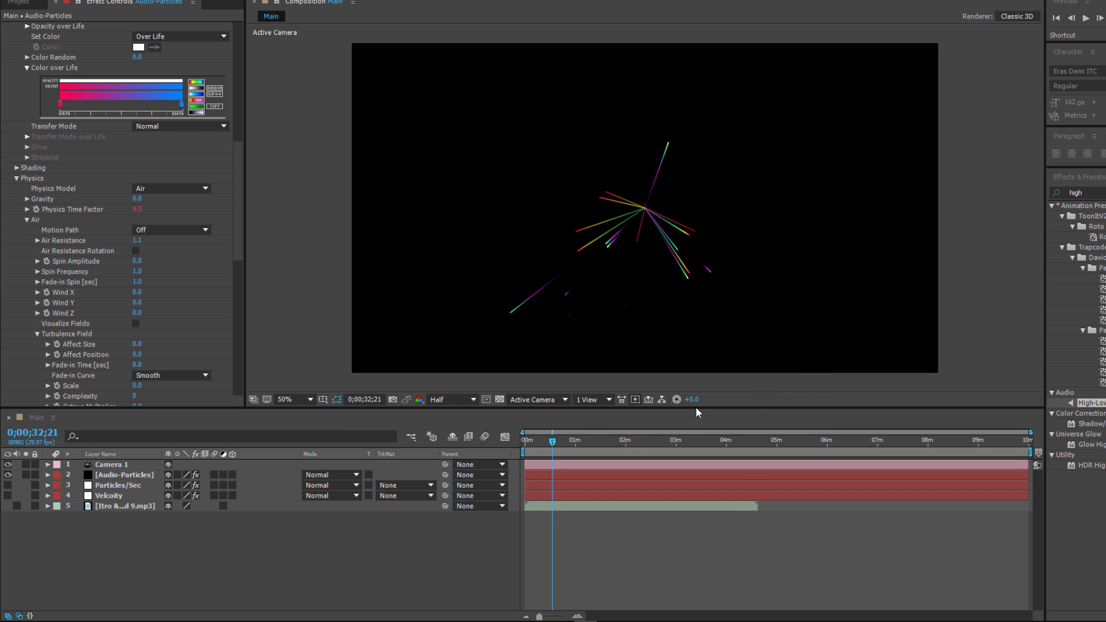
click(128, 475)
drag(145, 474, 146, 461)
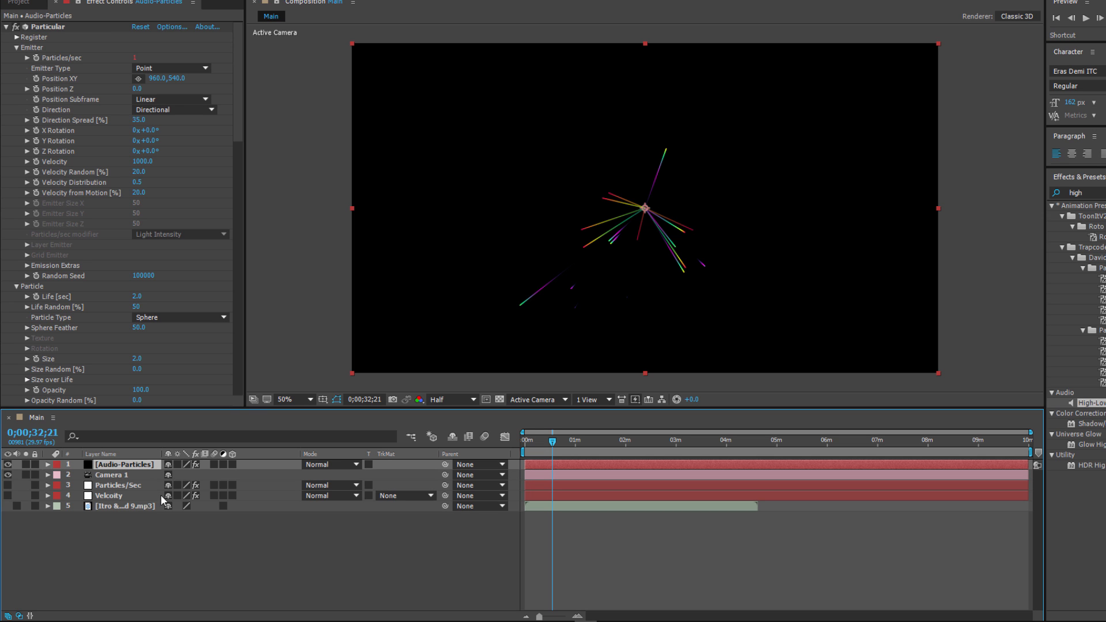
- Create a black 1920 x 1080 px solid named BG and place it directly below the camera layer
click(166, 536)
right_click(160, 541)
mouse_move(240, 427)
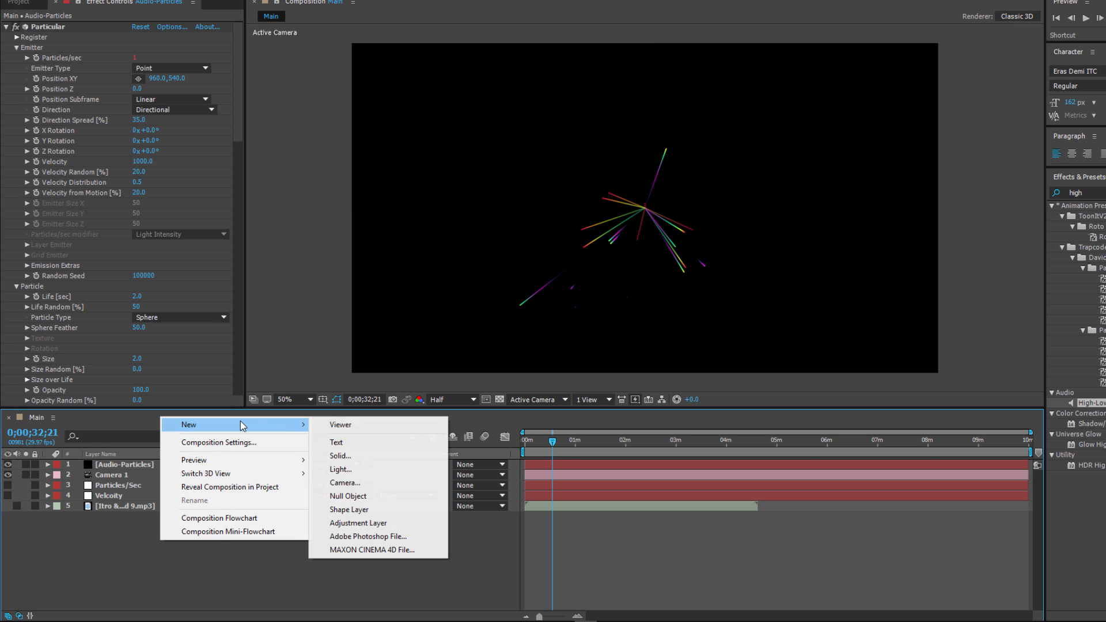
click(341, 456)
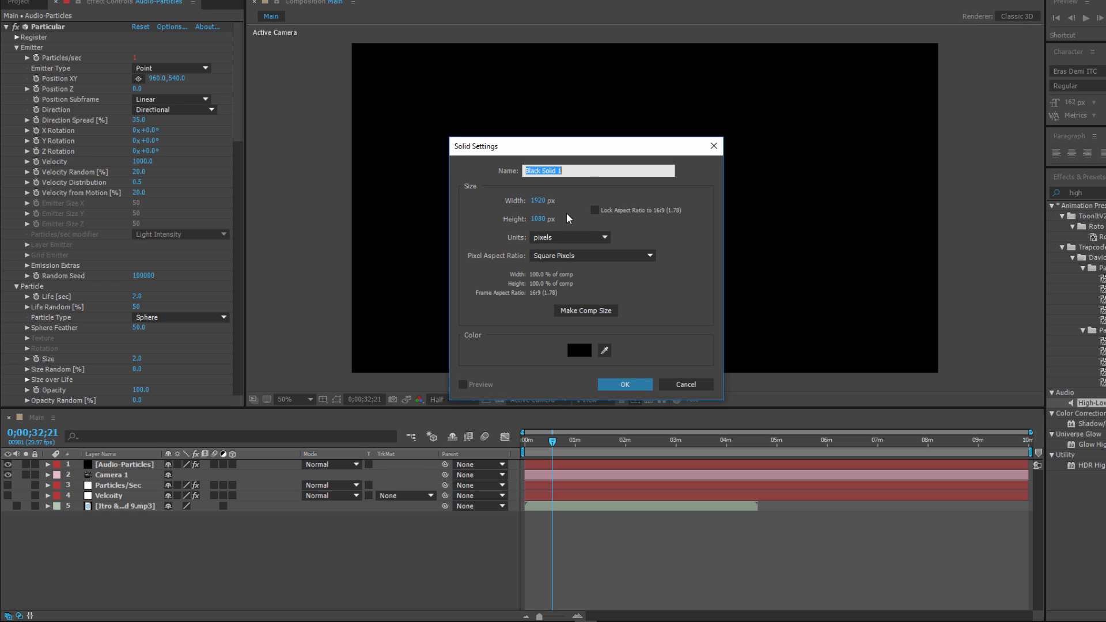
text(BG)
click(626, 385)
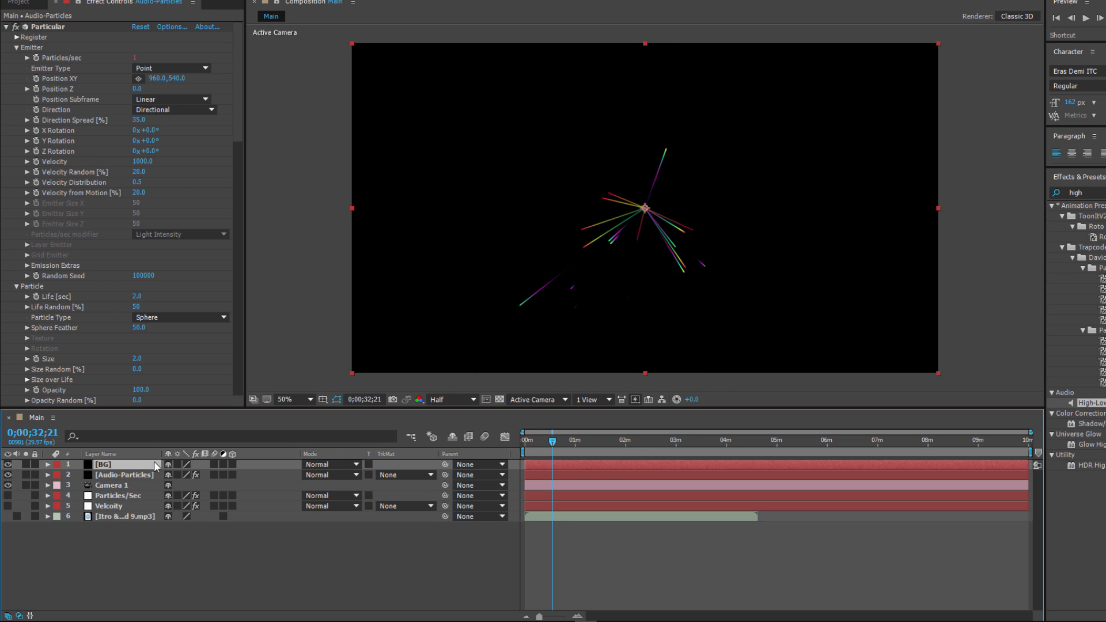
drag(156, 467, 138, 489)
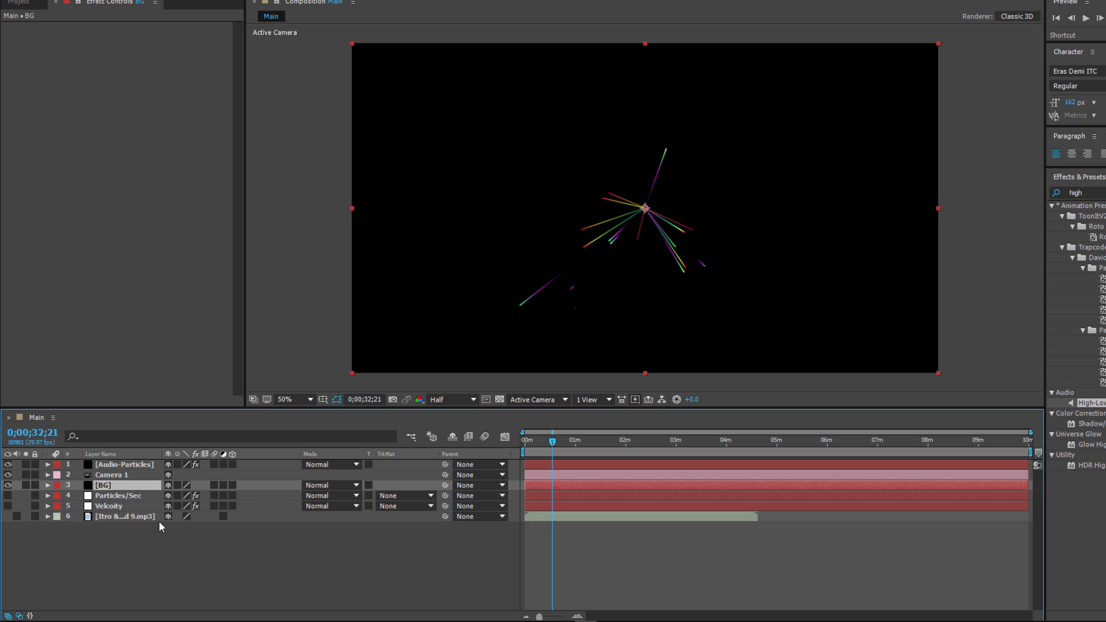
- Create a second 1920 x 1080 px solid named BG with colour 3F4367 above the black BG solid
right_click(170, 551)
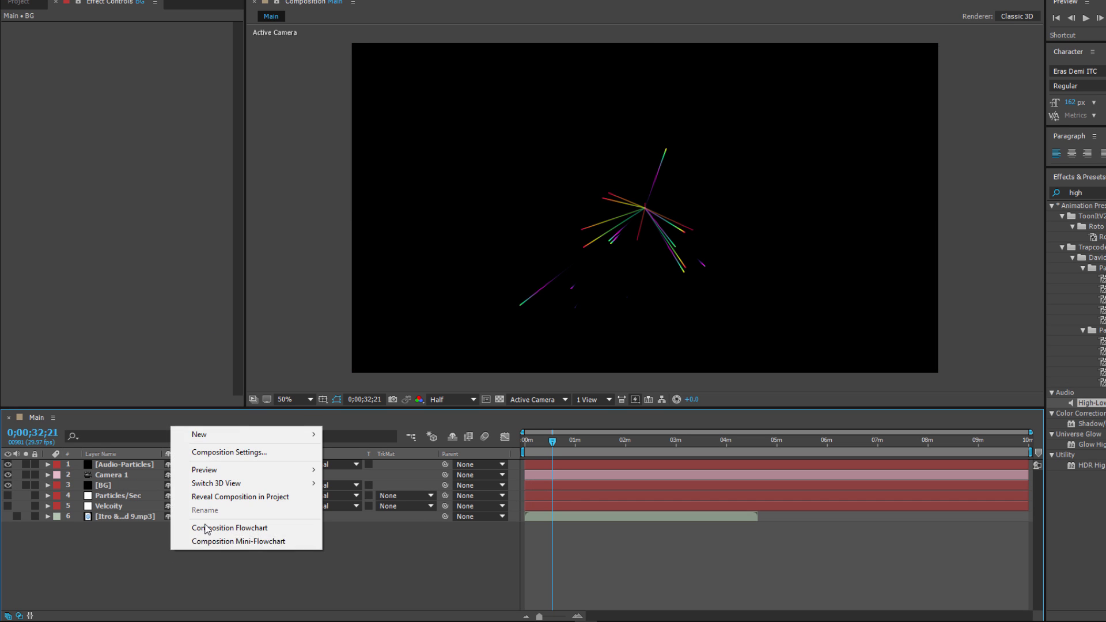
mouse_move(242, 434)
click(365, 466)
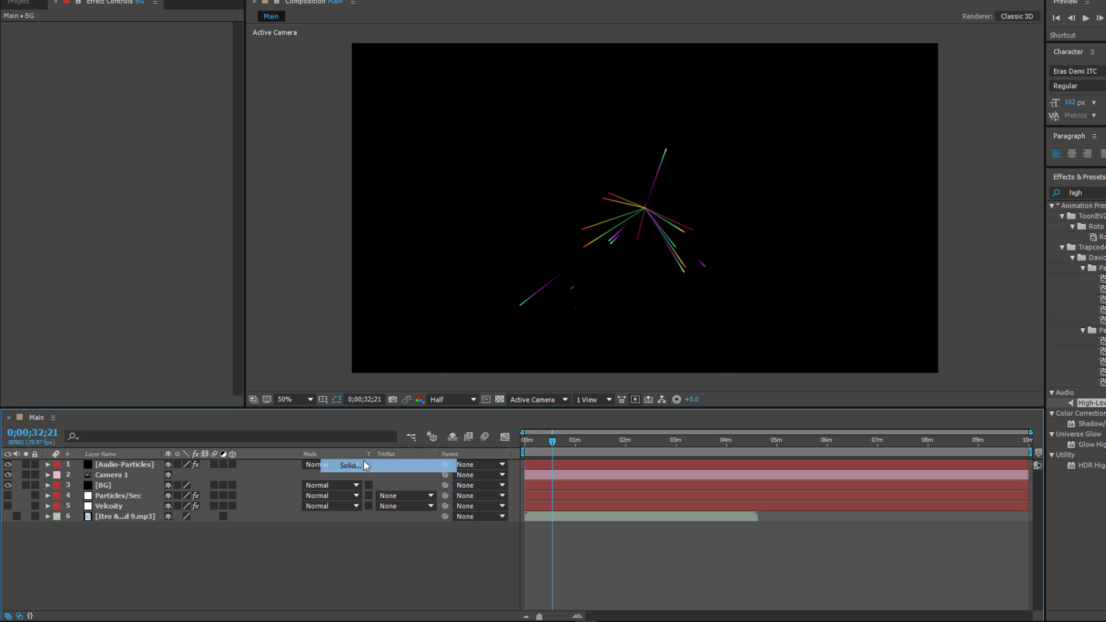
click(579, 351)
text(3F4367)
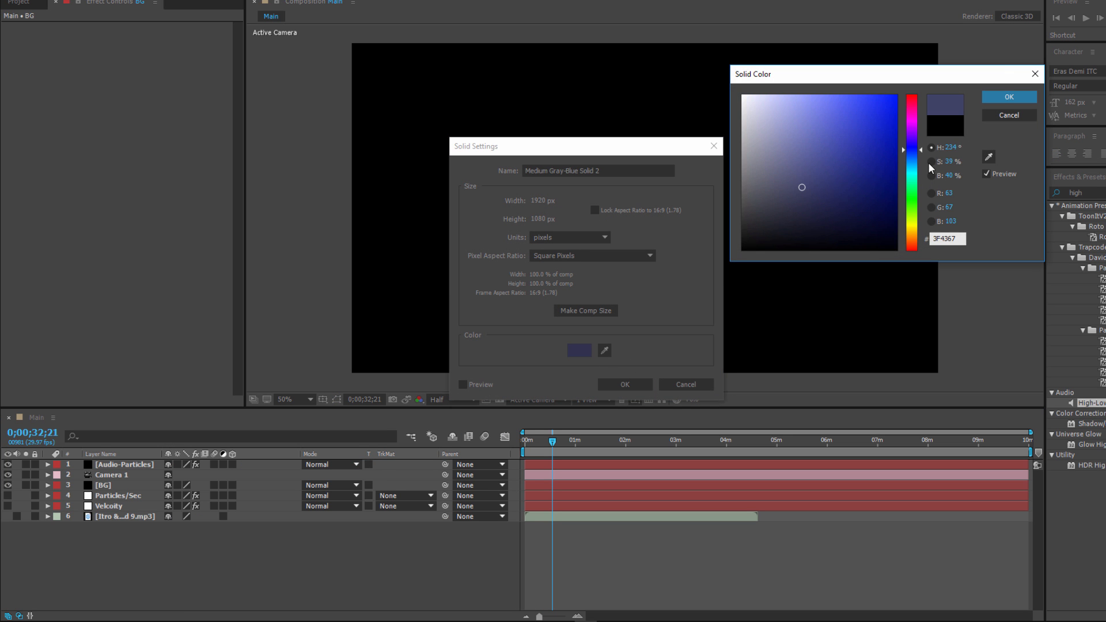
click(1009, 97)
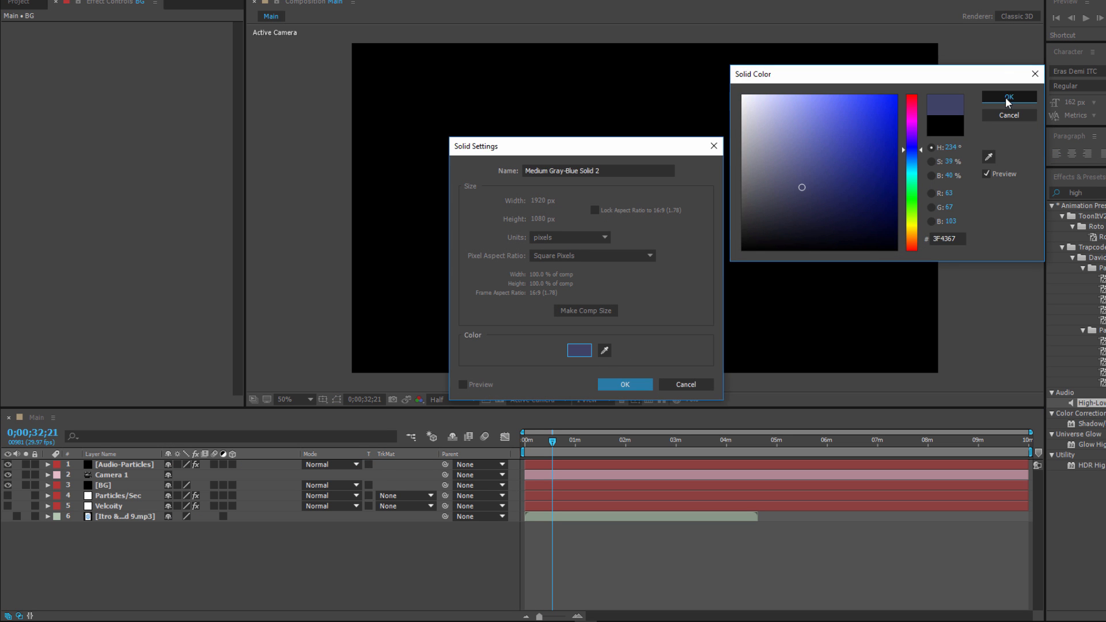
triple_click(613, 167)
text(BG)
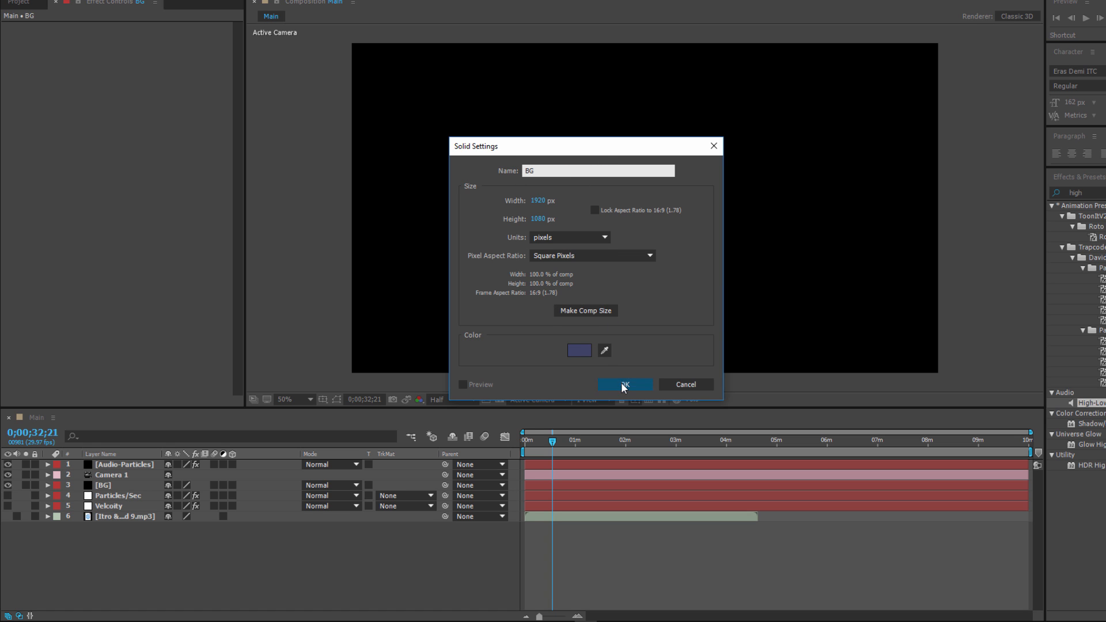
click(624, 384)
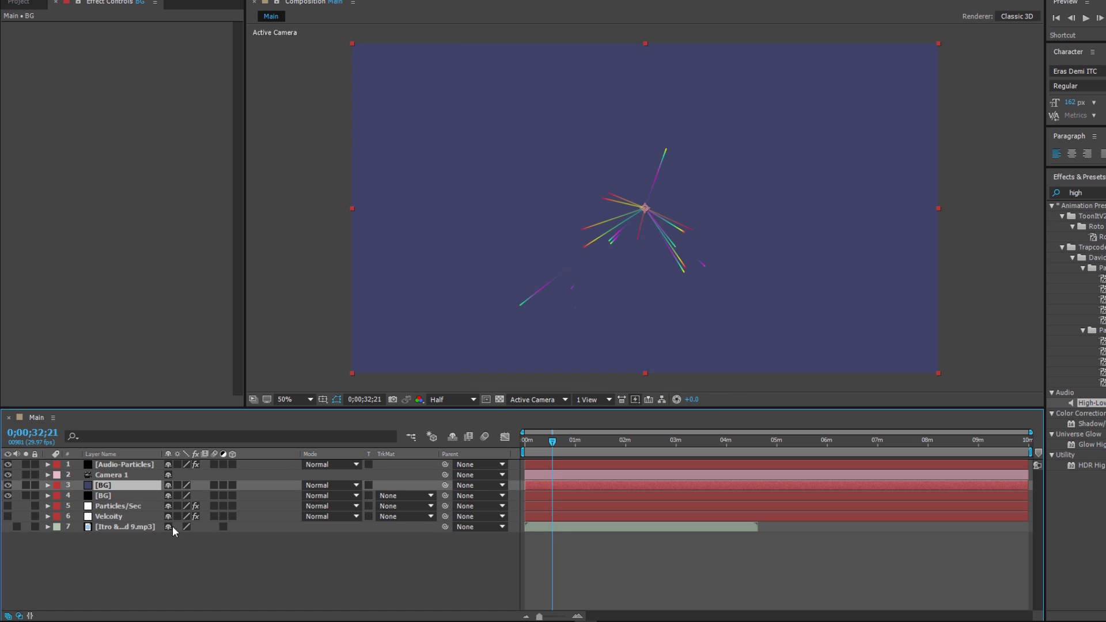
- Draw a circular mask on the blue BG solid with the Ellipse tool and centre it on the particle emitter
drag(108, 18, 147, 45)
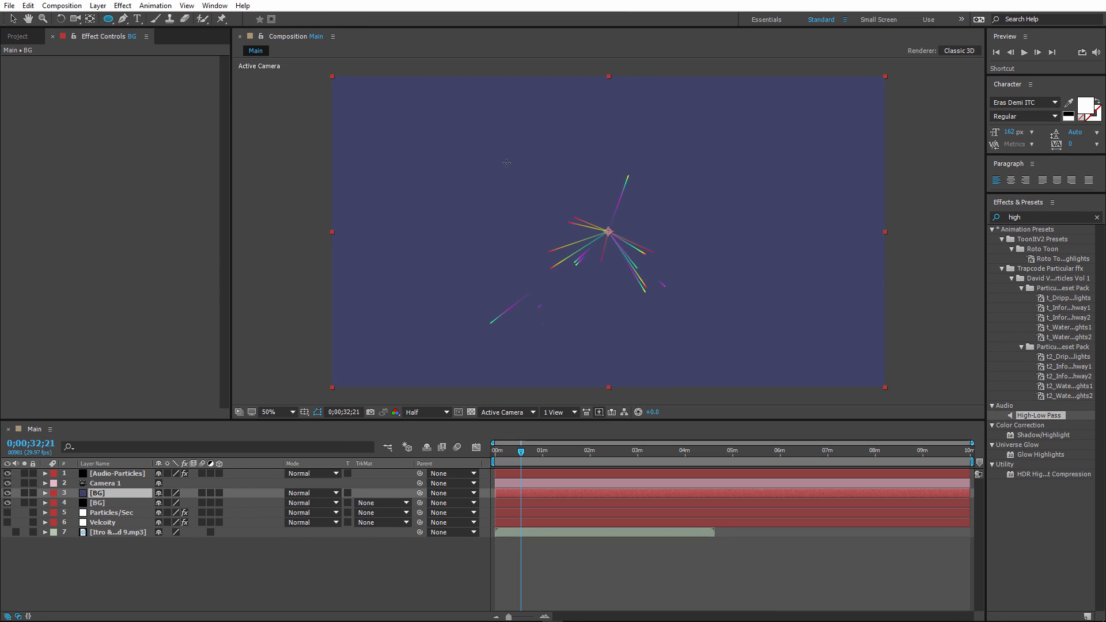
drag(501, 149, 672, 252)
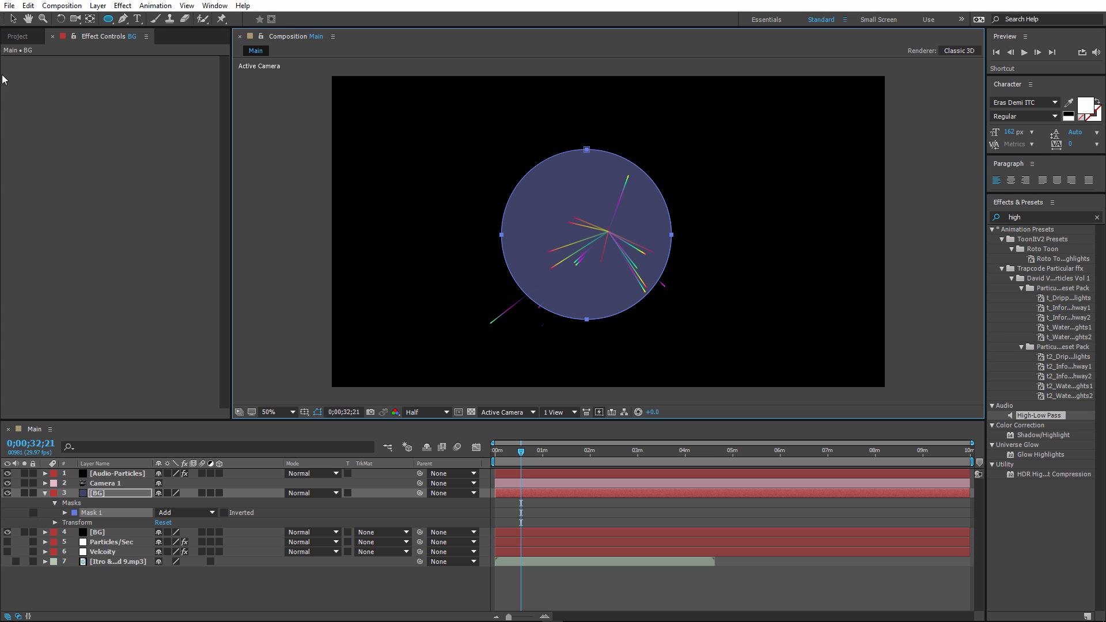
click(12, 19)
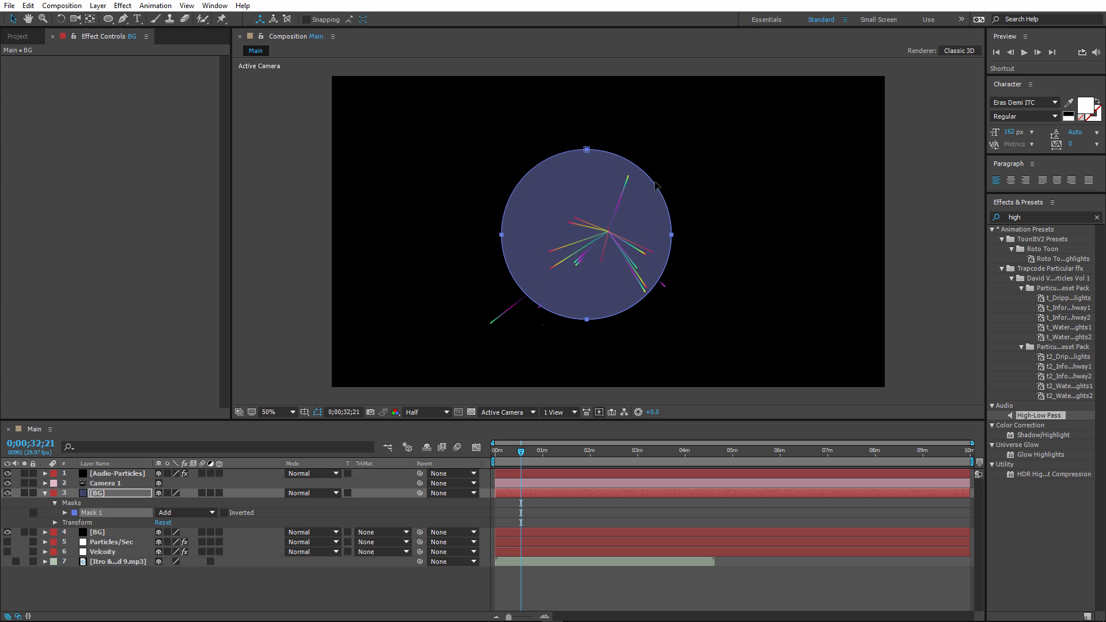
drag(659, 183, 677, 184)
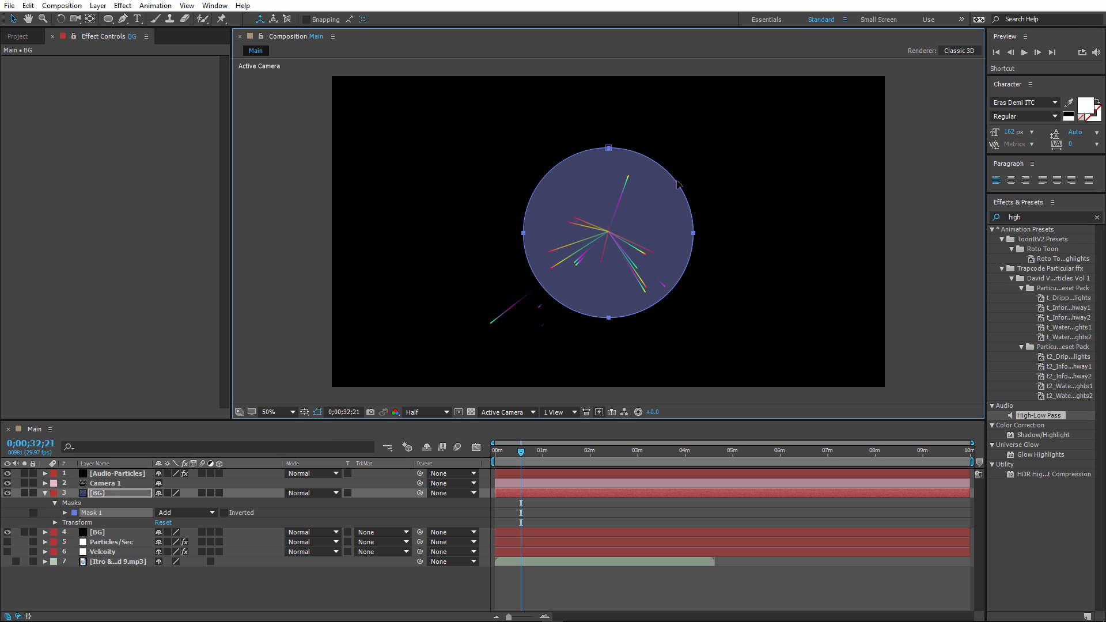
- Set the blue BG mask's feather to 538 pixels and its expansion to 137 pixels, and collapse the layer
click(65, 512)
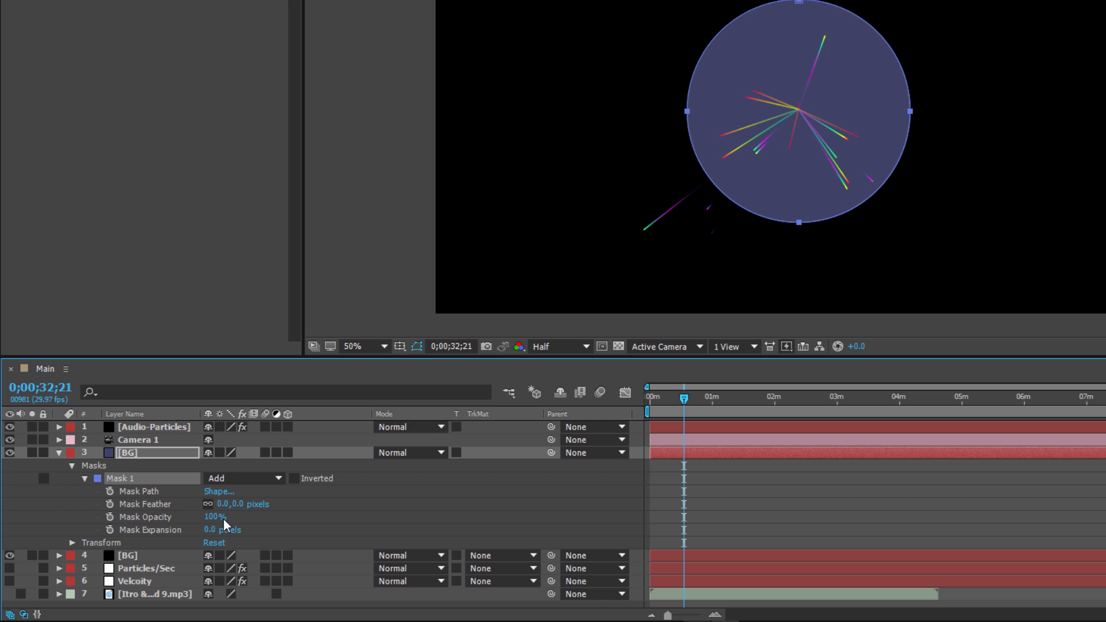
drag(223, 504, 631, 488)
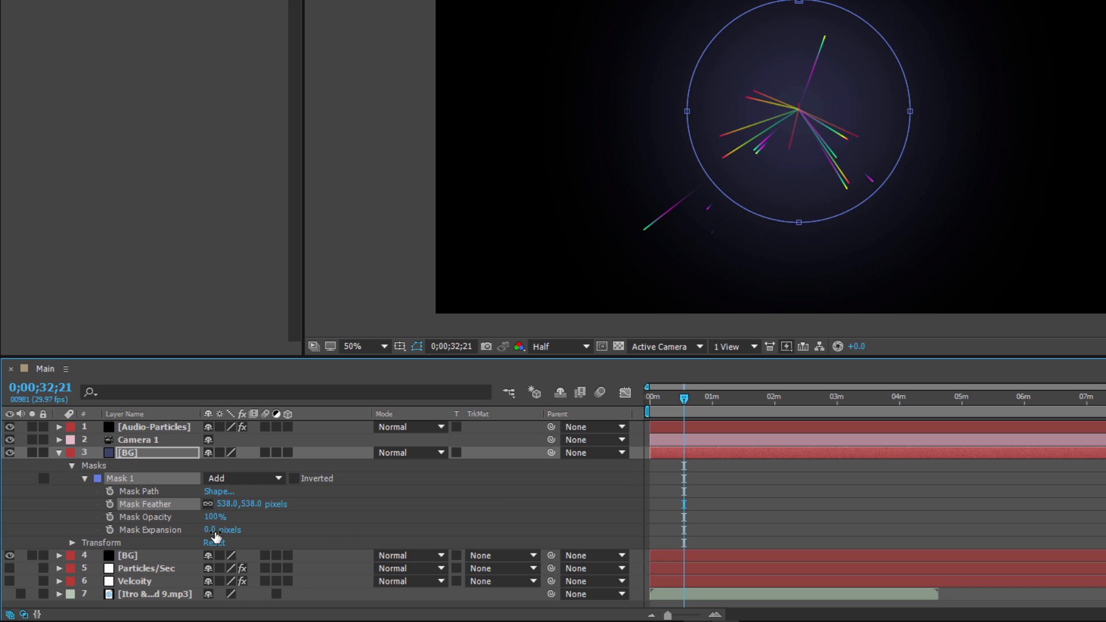
drag(213, 530, 299, 512)
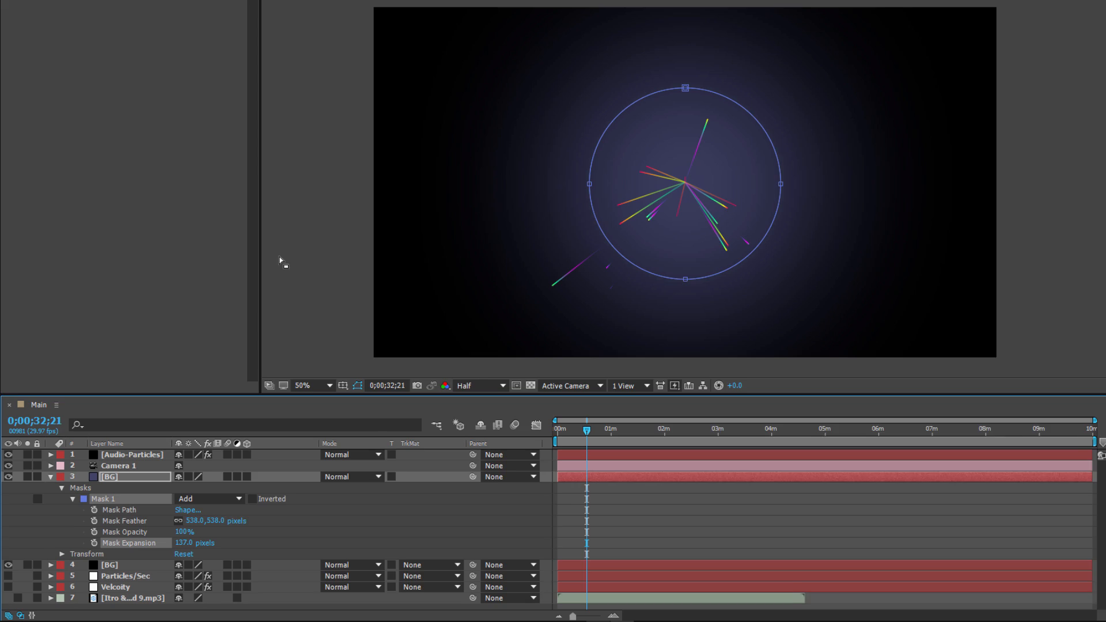
click(338, 198)
click(337, 199)
click(48, 488)
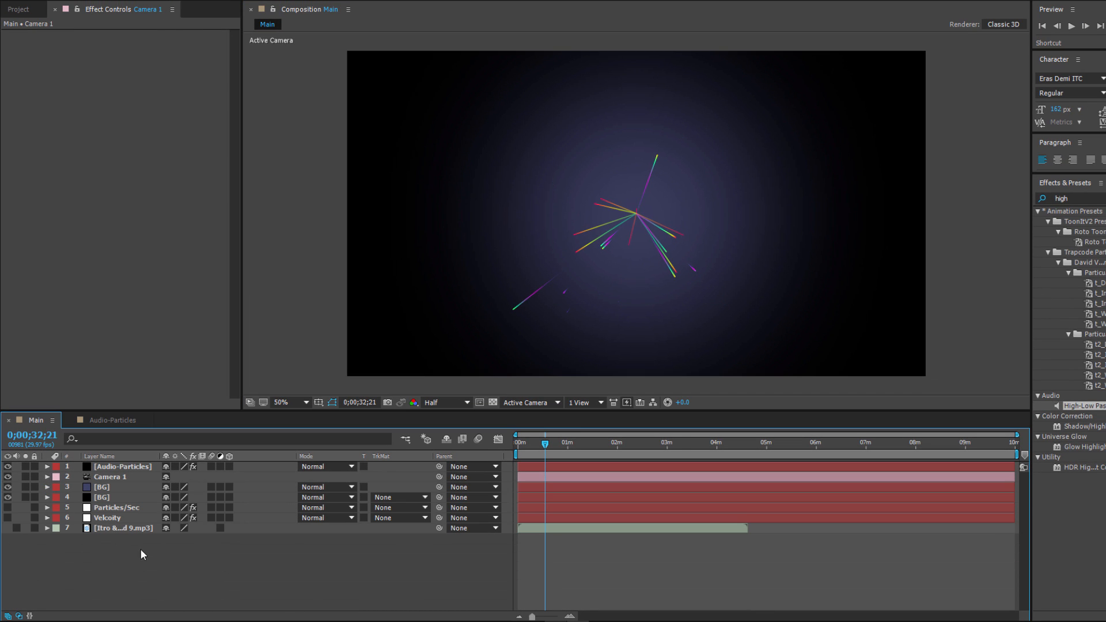
- Set the camera's Point of Interest to 2424 in X and 1496 in Z
click(50, 476)
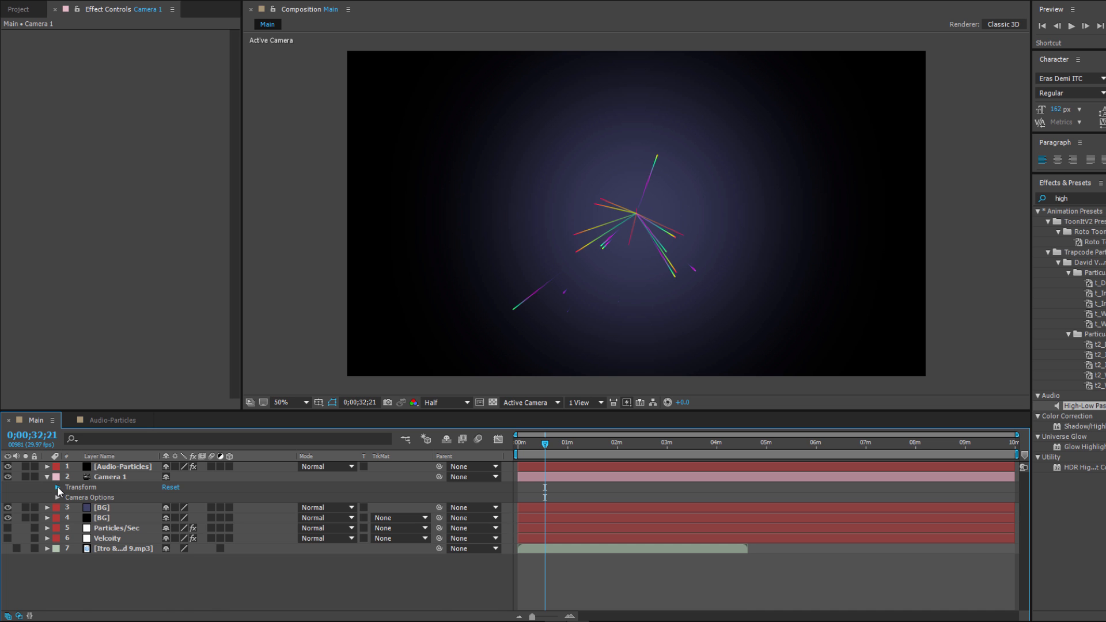
click(57, 487)
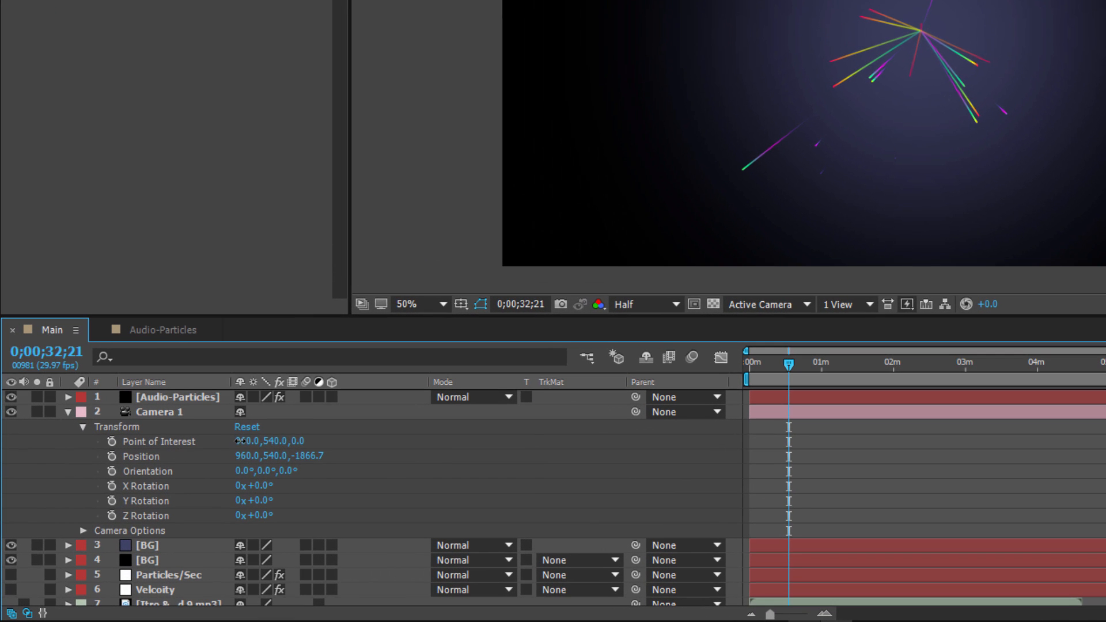
click(245, 442)
text(2424)
key(Return)
click(305, 442)
text(1)
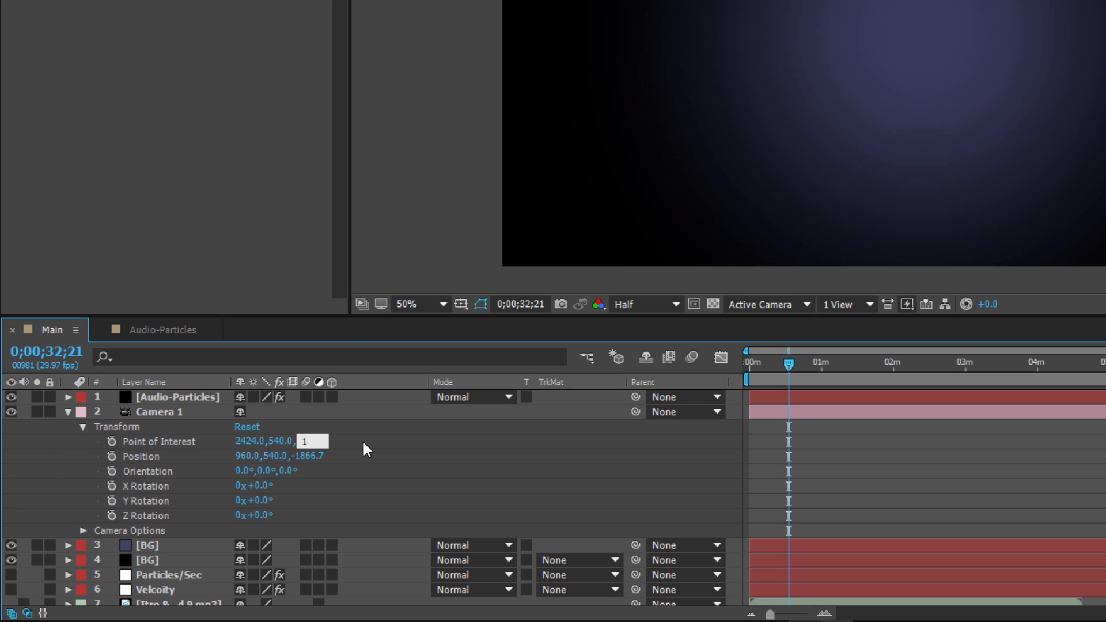
text(496)
key(Return)
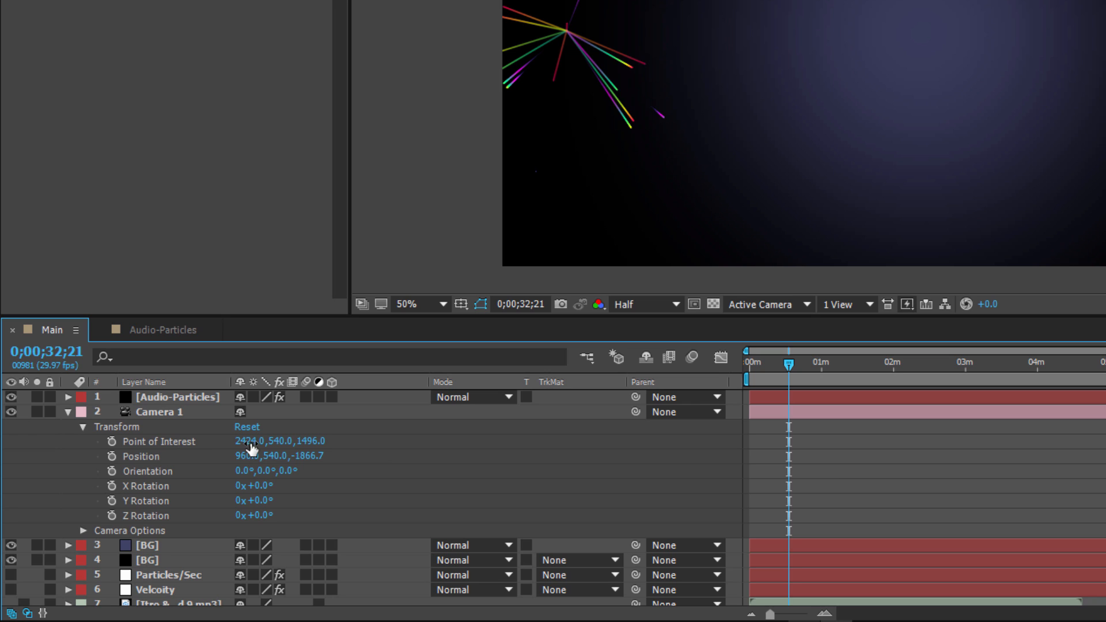
- Set the camera's Position to 2424 in X, matching its Point of Interest, and 2.7 in Z
click(252, 442)
click(246, 458)
key(Return)
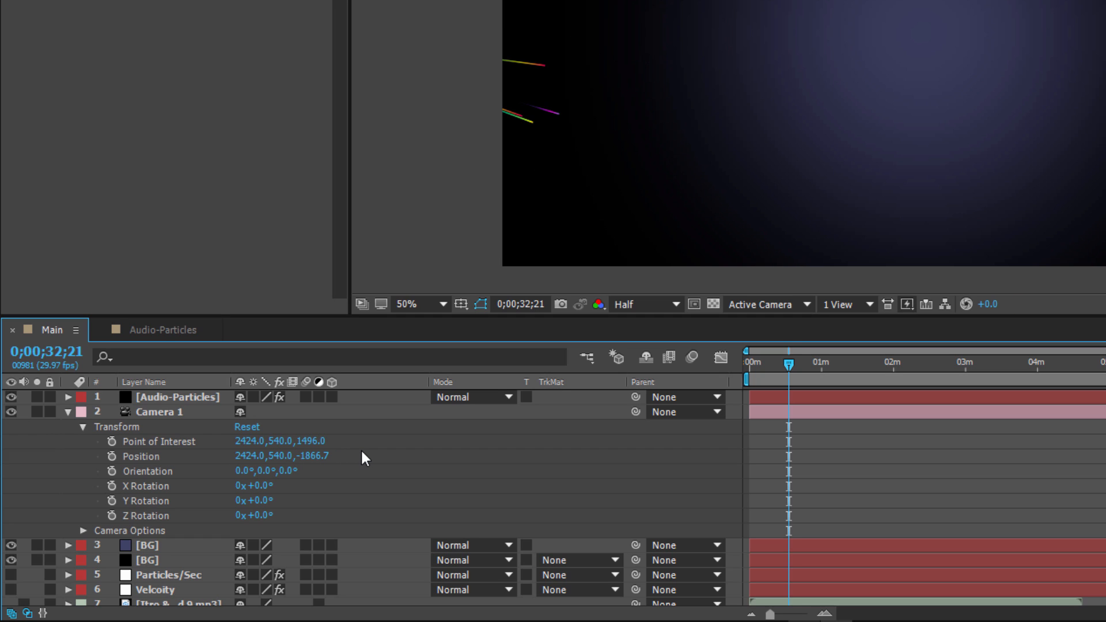
click(312, 455)
text(2)
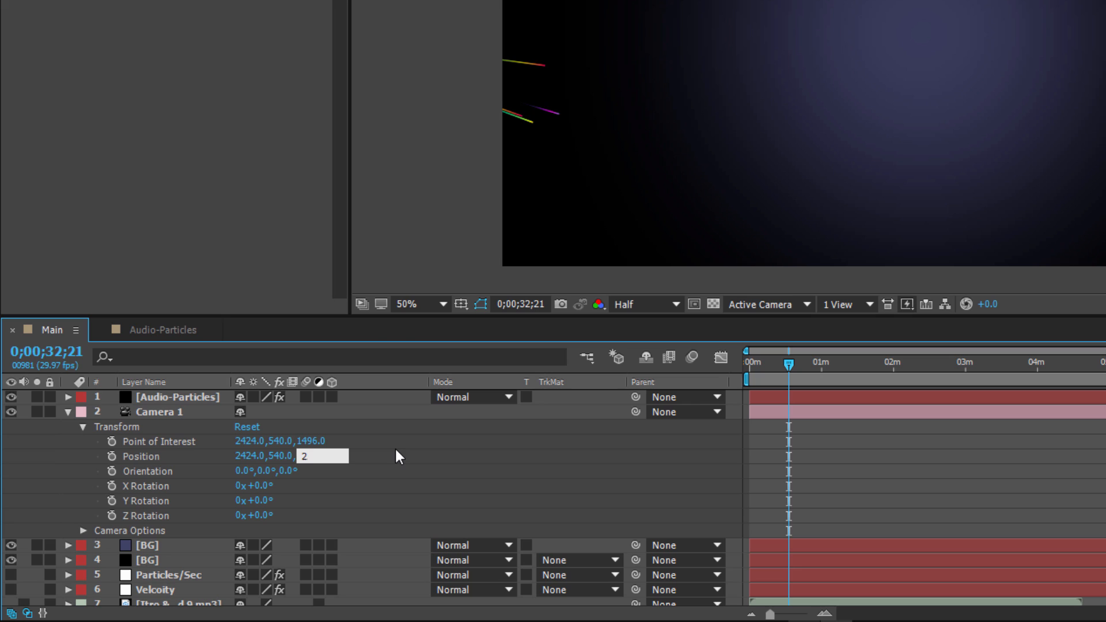
text(.7)
key(Return)
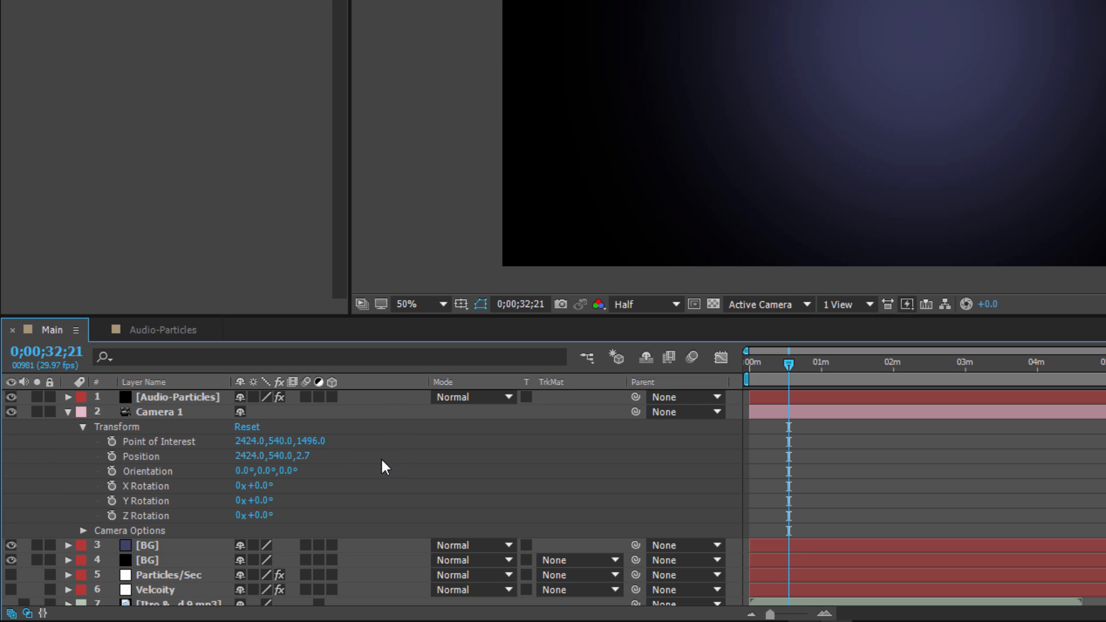
- Set the camera's Y Orientation to 270°
click(270, 471)
text(270)
key(Return)
- Expand the camera's Camera Options and set its Zoom to 1493 pixels
scroll(403, 476, down, 1)
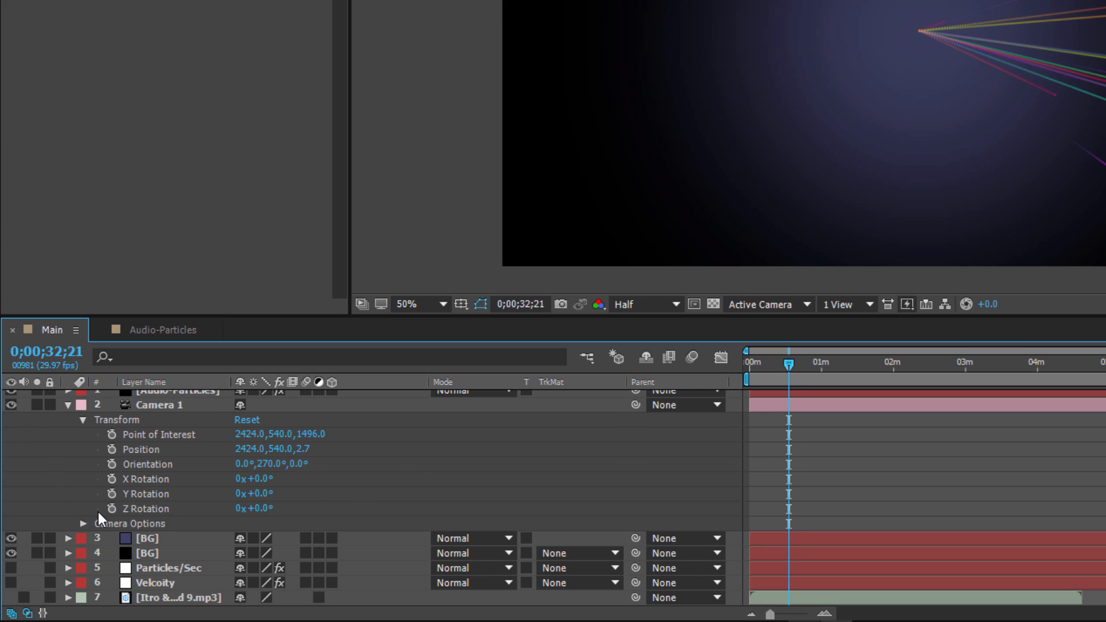
click(82, 524)
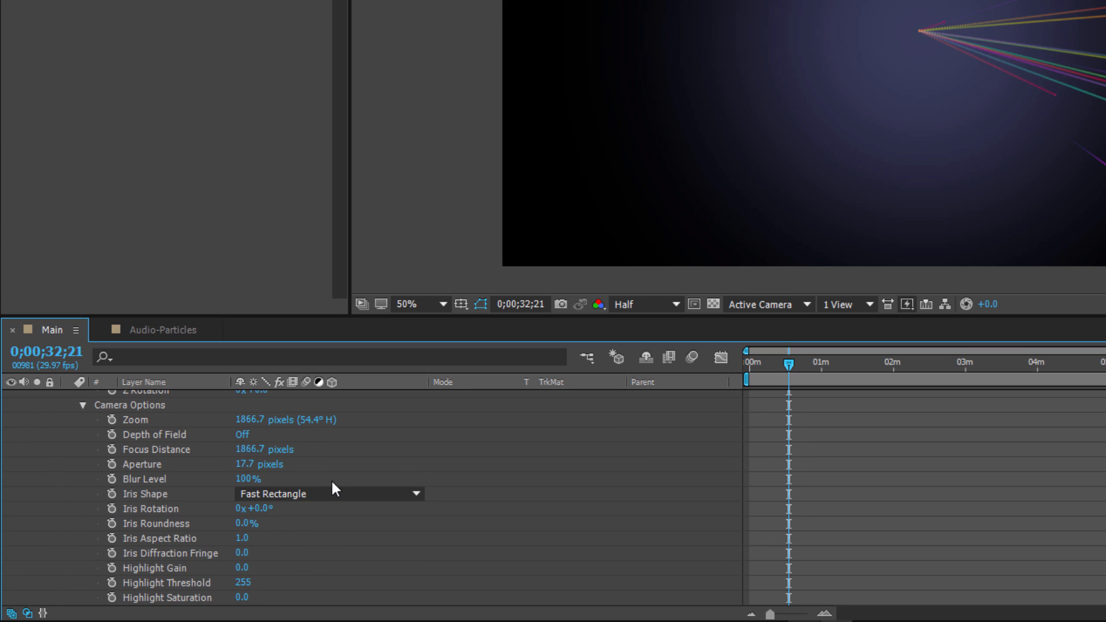
click(252, 420)
text(14)
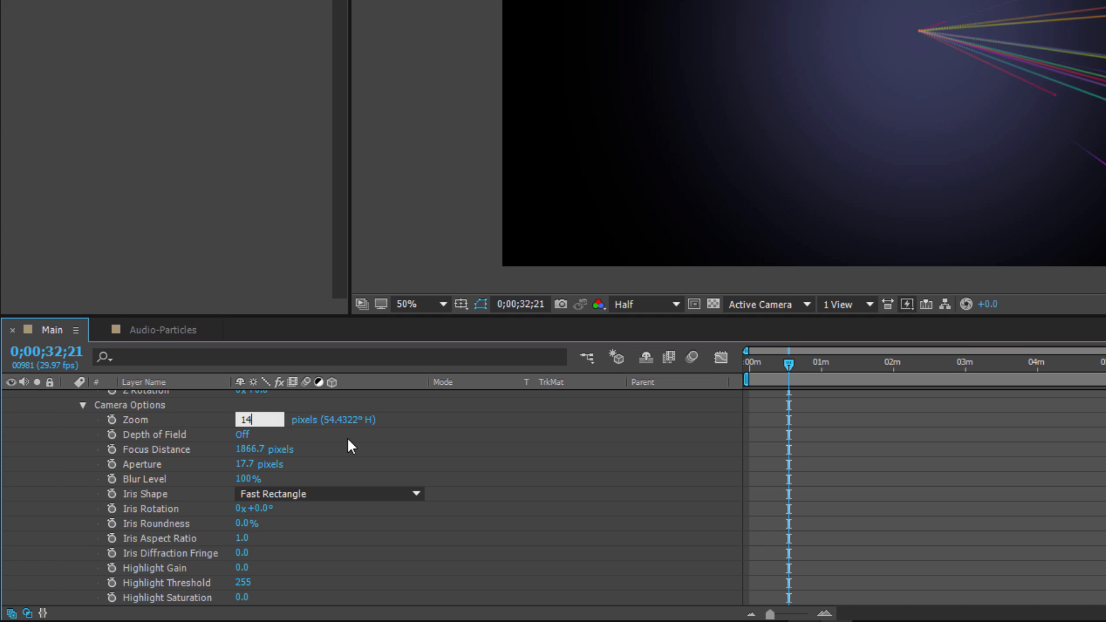
text(93)
key(Return)
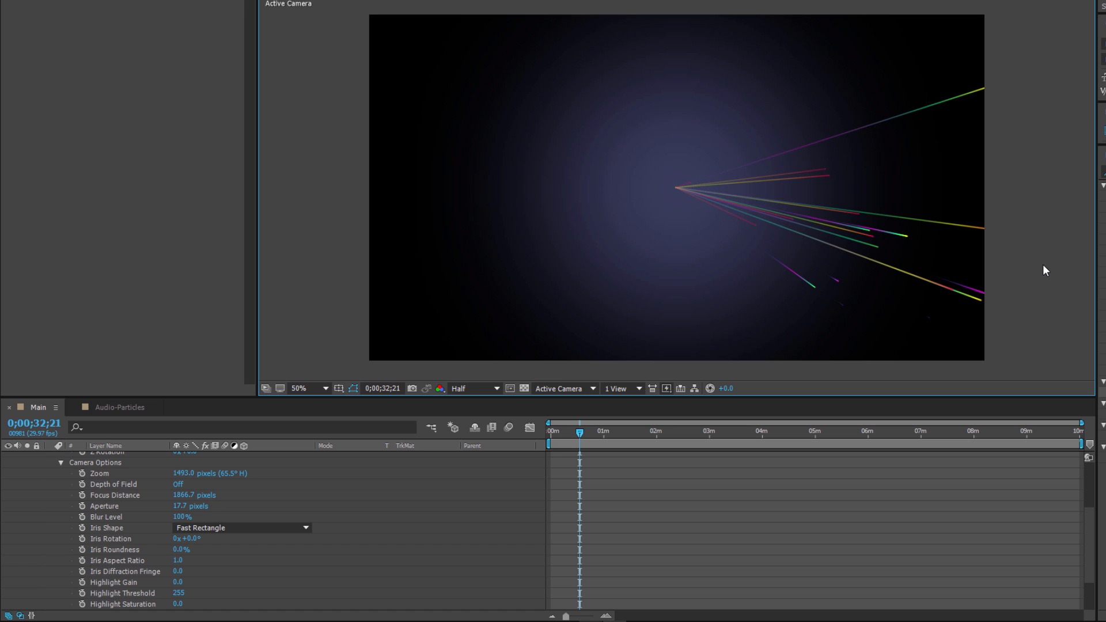
scroll(219, 490, up, 1)
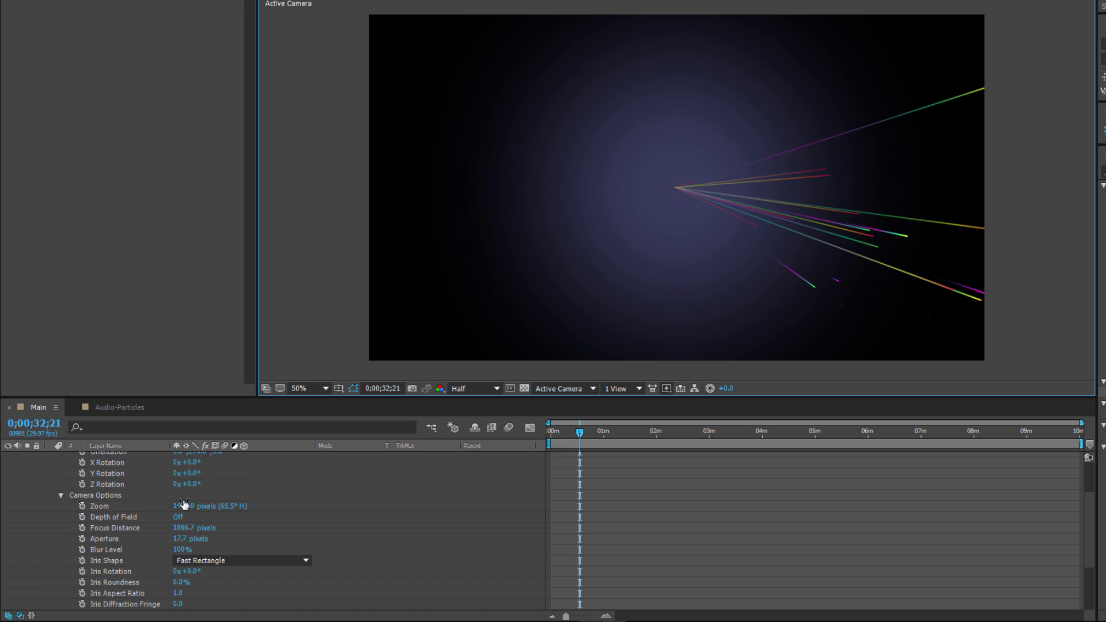
- Collapse the Camera Options, try shifting the camera's Point of Interest to 1535 in Z, and undo that shift
click(61, 495)
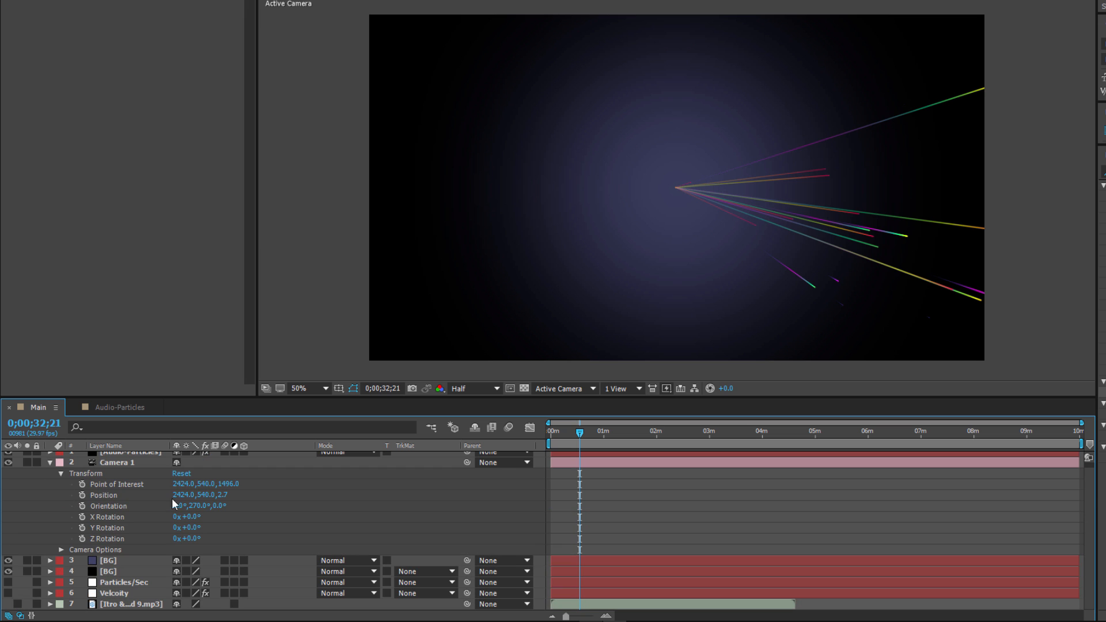
drag(234, 490, 267, 489)
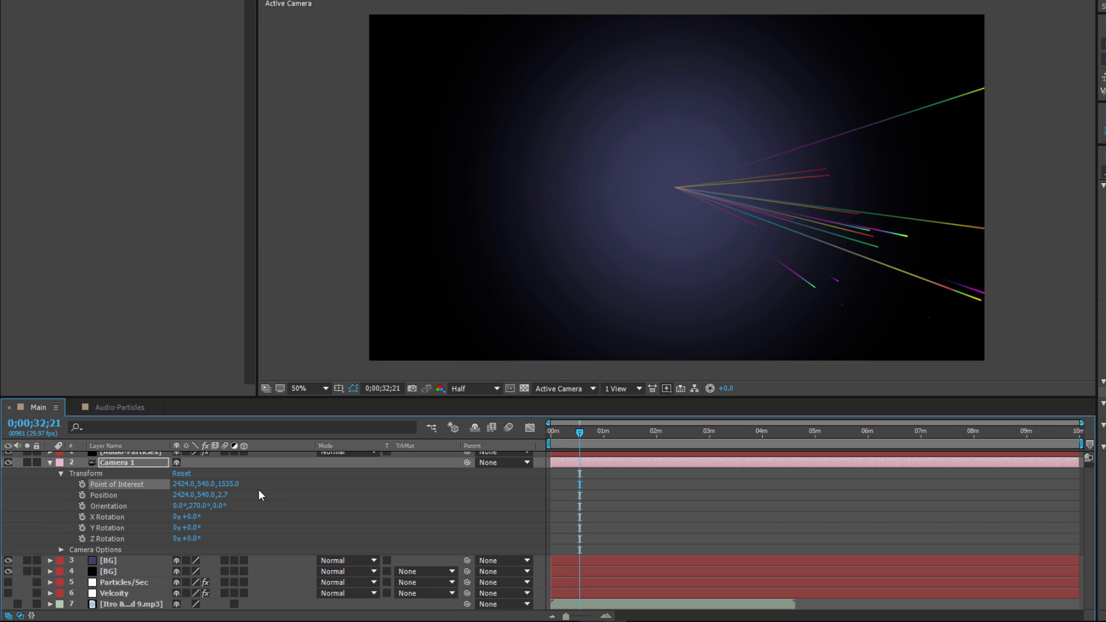
key(ctrl+z)
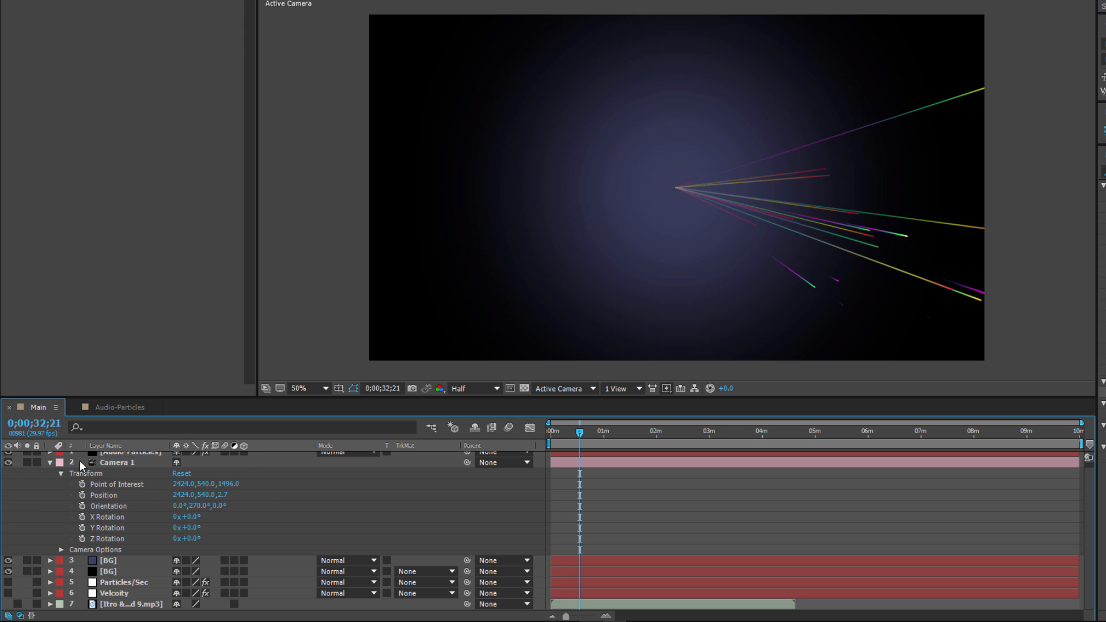
- Collapse the Camera 1 layer, select the Audio-Particles layer and set the composition preview resolution to Full
click(50, 462)
click(131, 460)
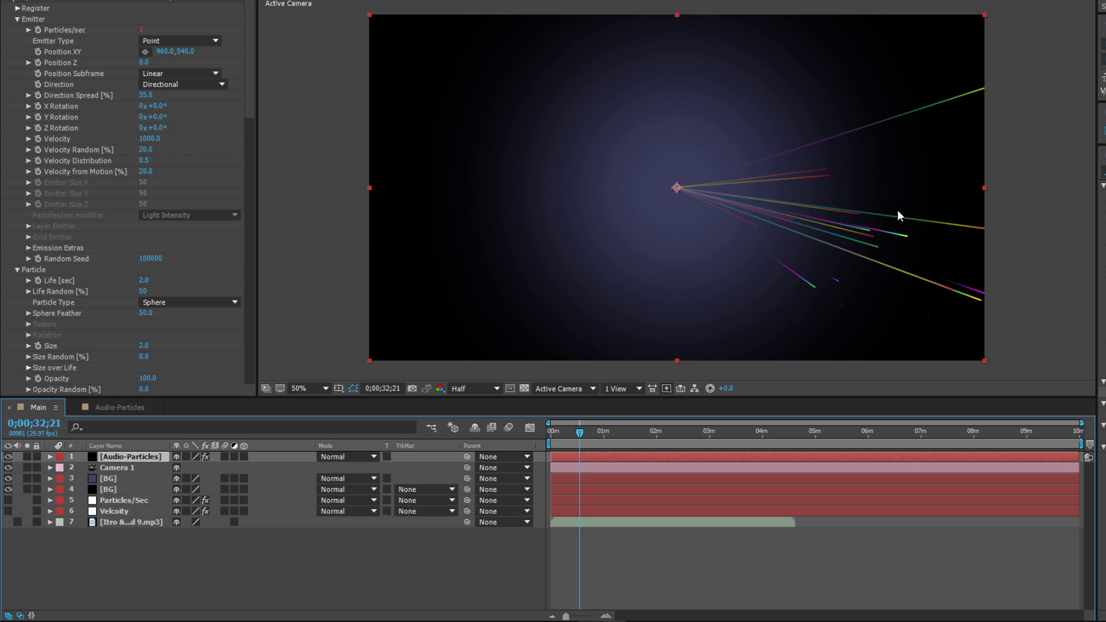
scroll(802, 190, up, 1)
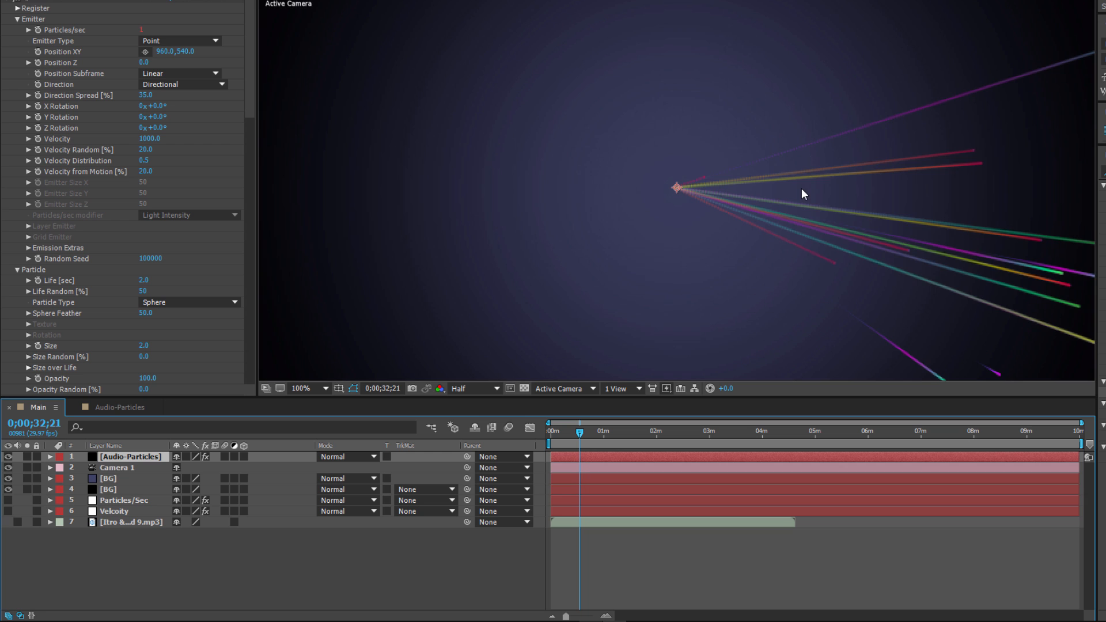
click(458, 389)
click(504, 421)
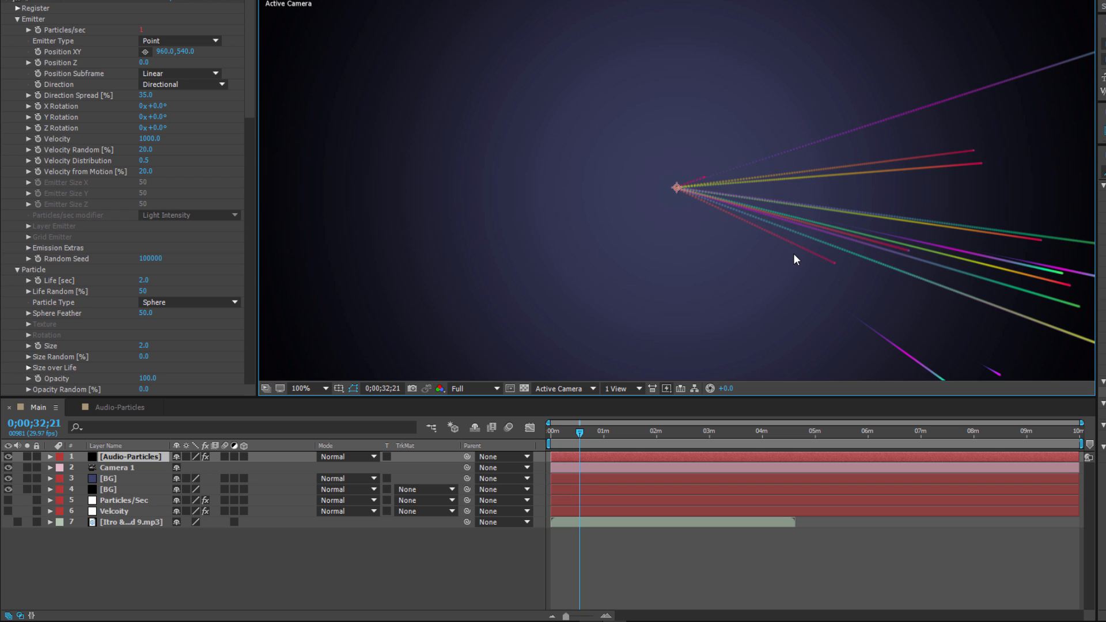
key(comma)
key(comma)
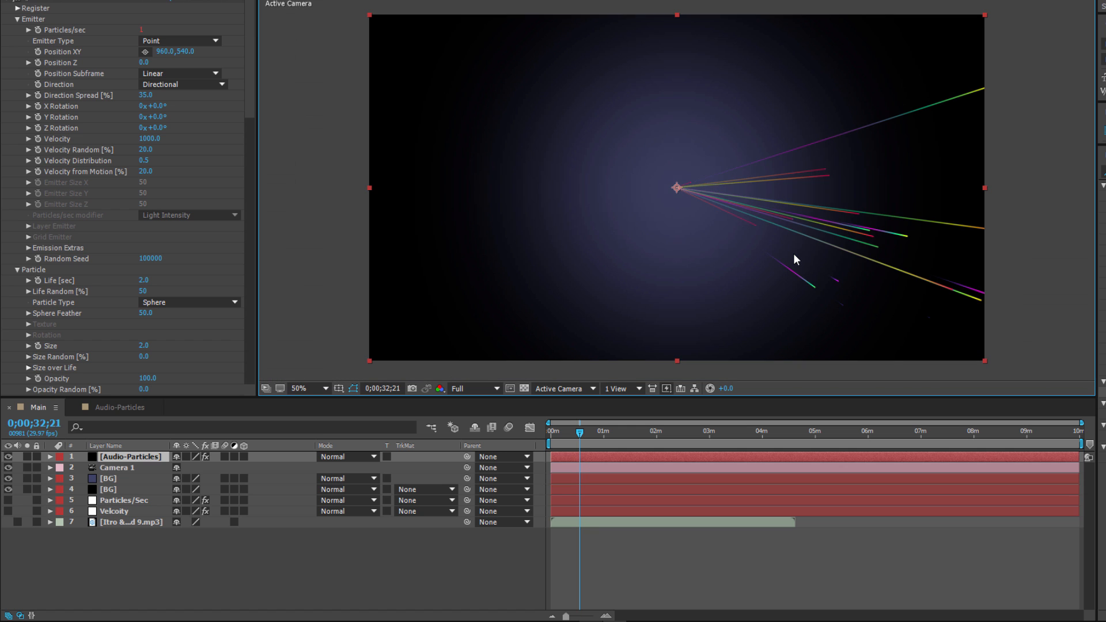
- Raise the Particular effect's Aux System Particles/sec to 302 and inspect the particle trails up close
scroll(155, 245, down, 1)
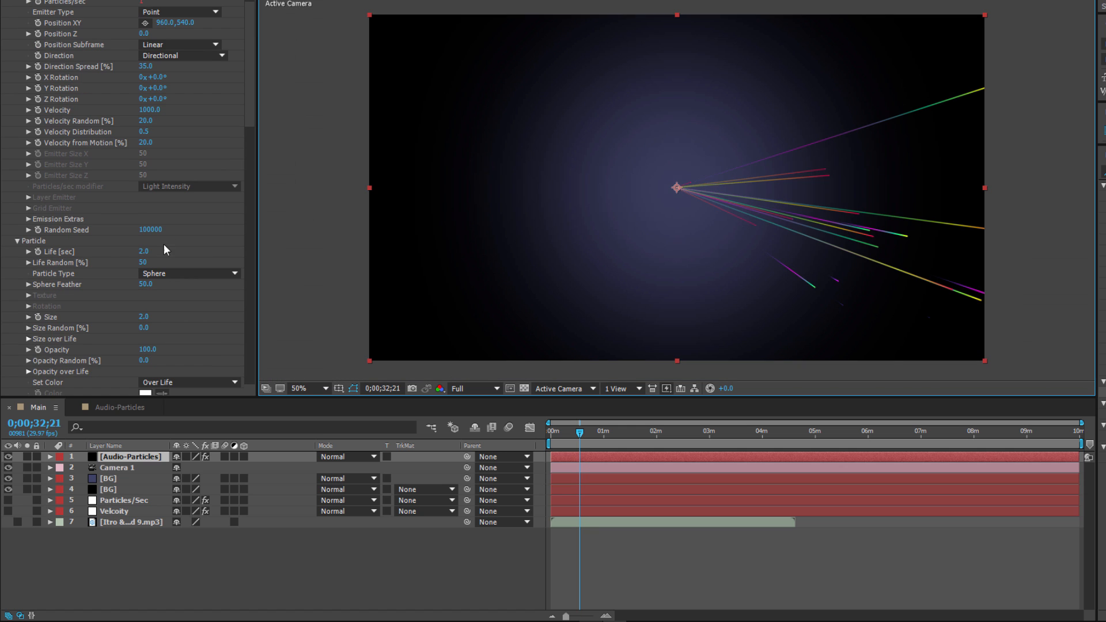
scroll(201, 251, down, 10)
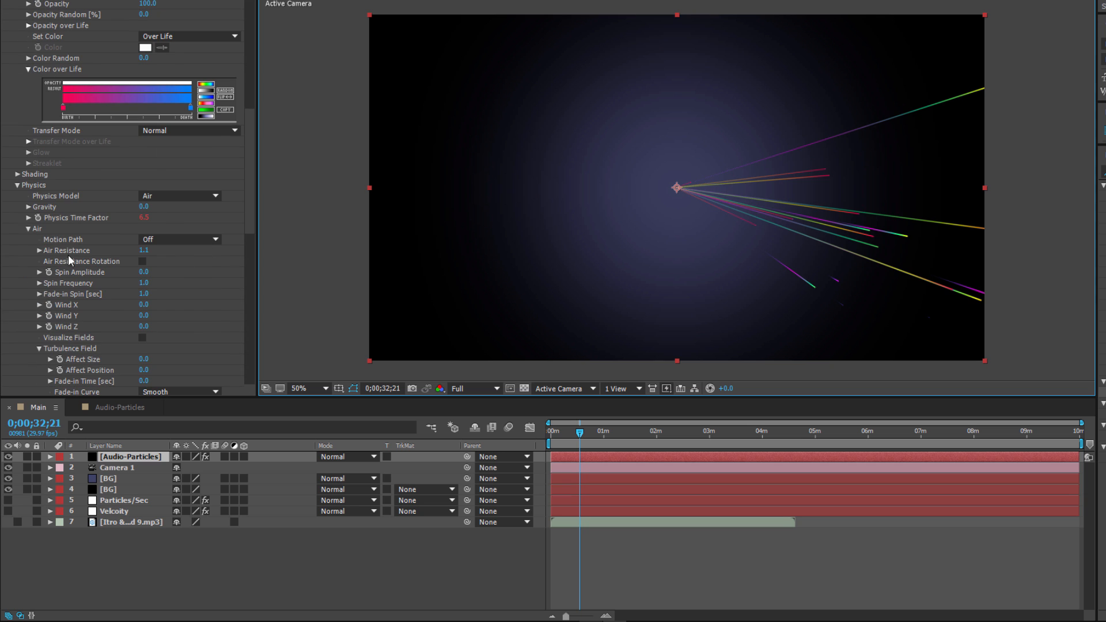
scroll(94, 263, down, 8)
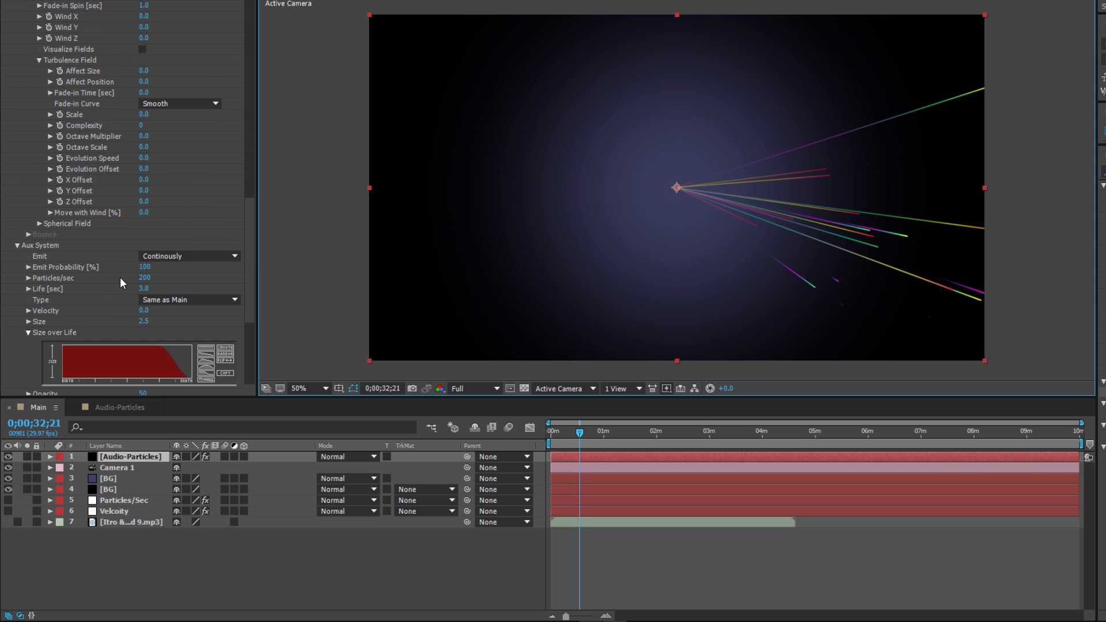
drag(142, 281, 179, 279)
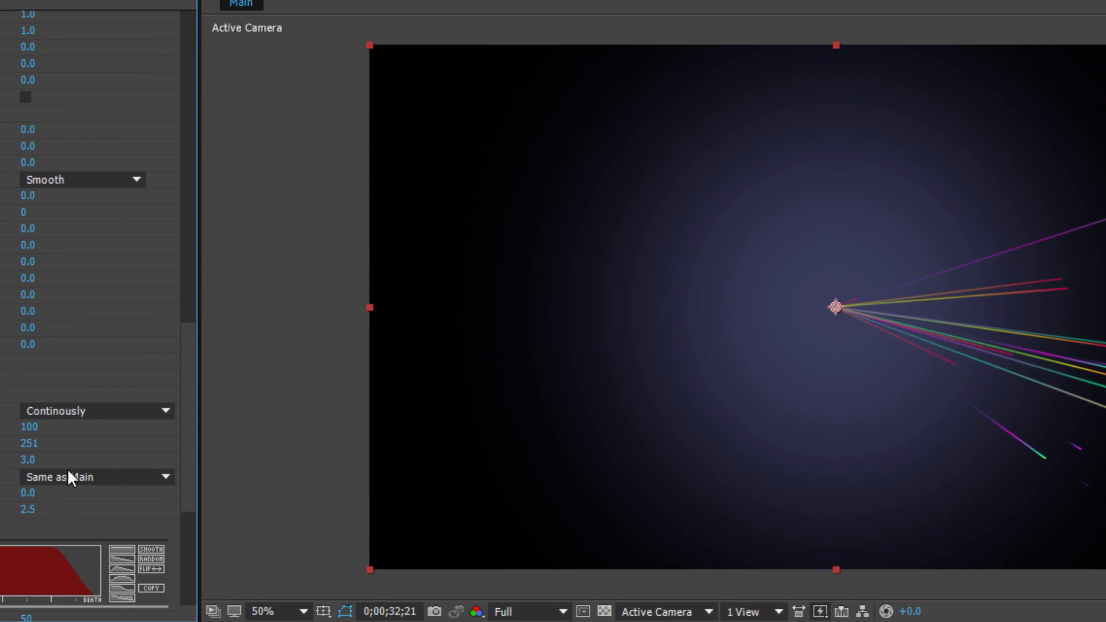
drag(91, 358, 123, 359)
drag(68, 450, 91, 453)
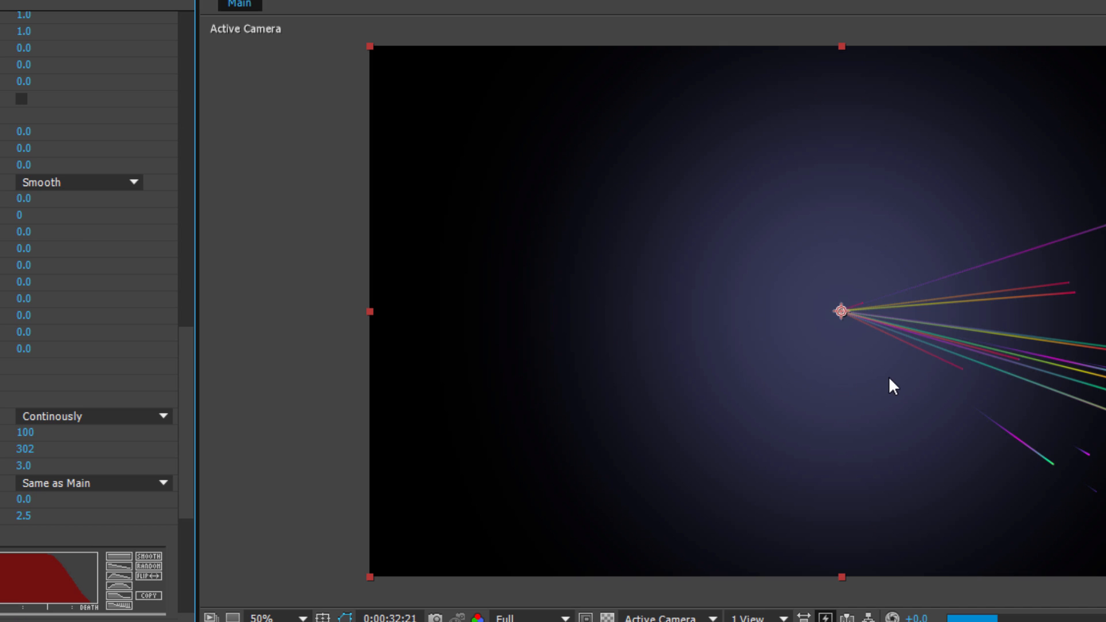
key(period)
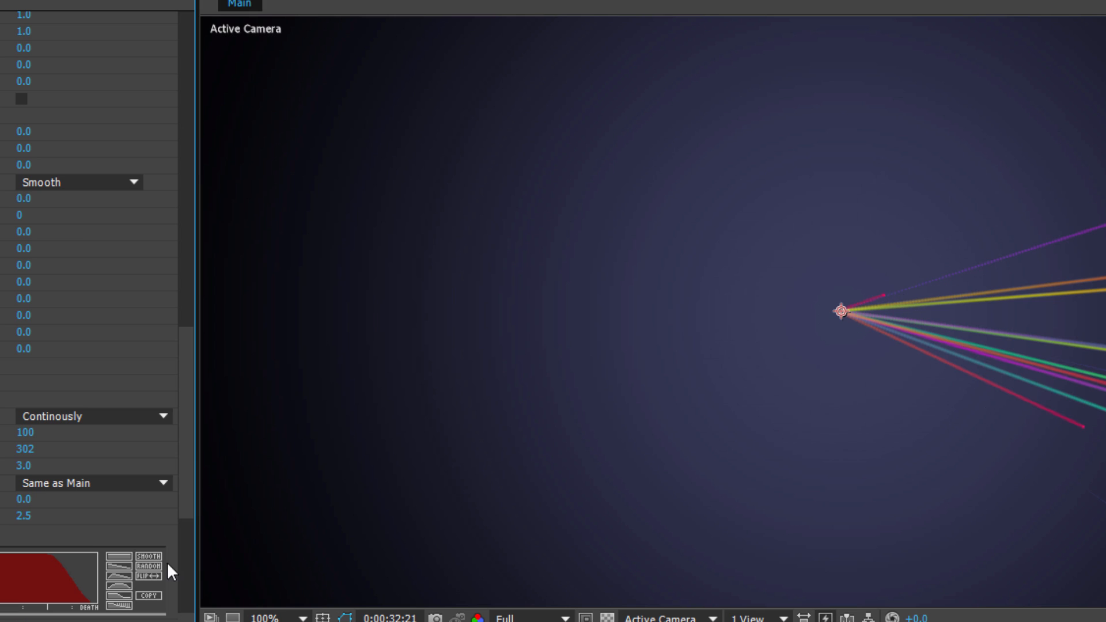
- Set the Aux System's Particles/sec to 350
click(30, 450)
text(3)
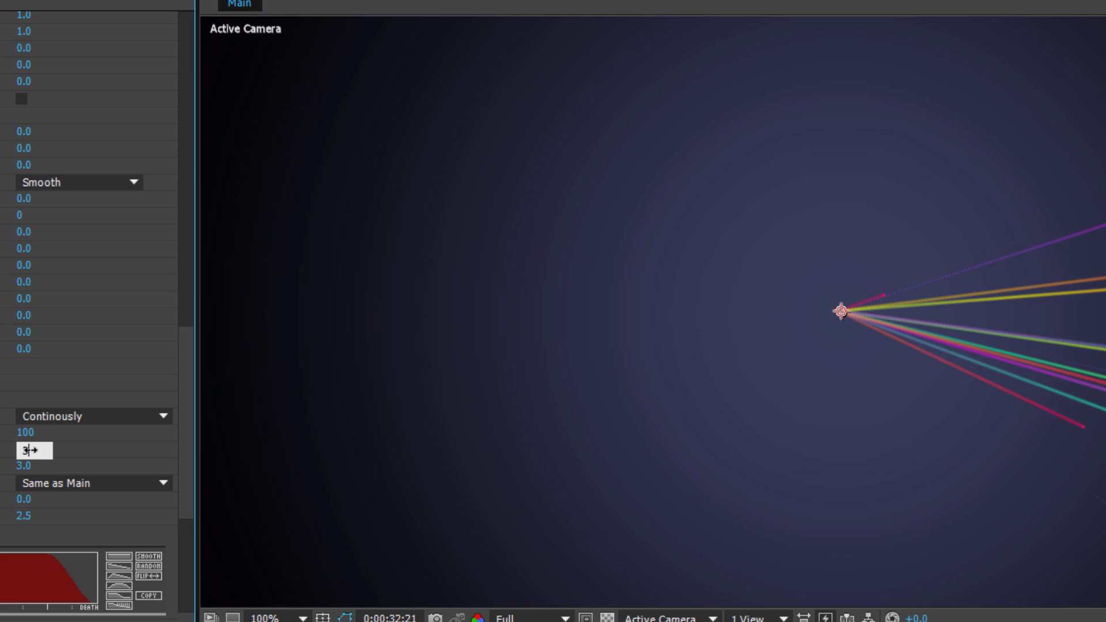
text(50)
key(Return)
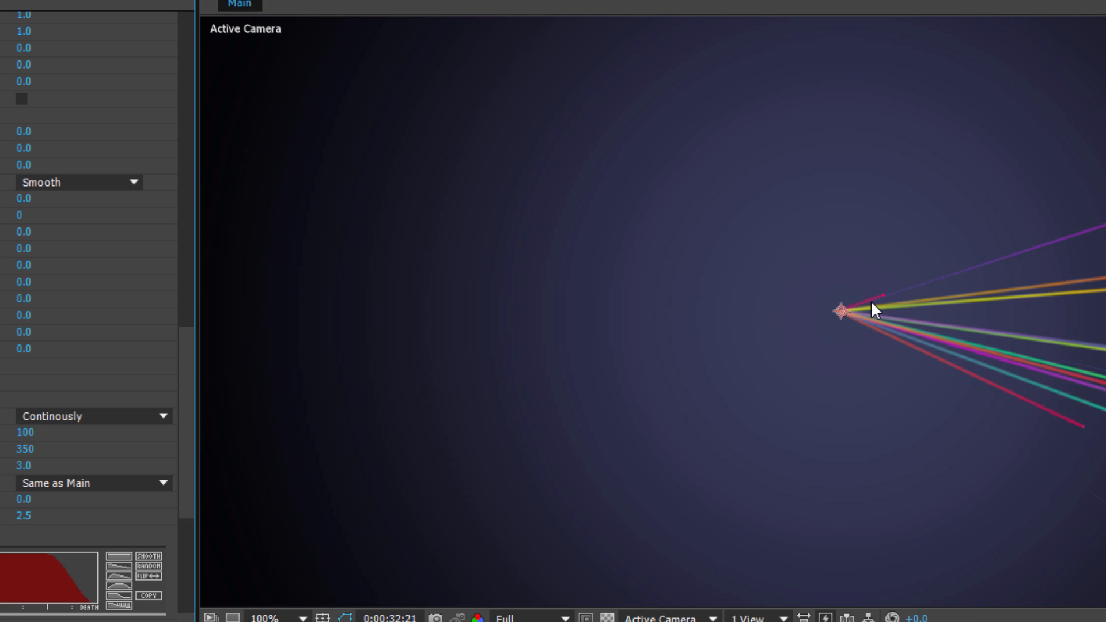
- Set the Aux System's Particles/sec to 400 and check the density of the trails near the emitter
click(26, 451)
text(400)
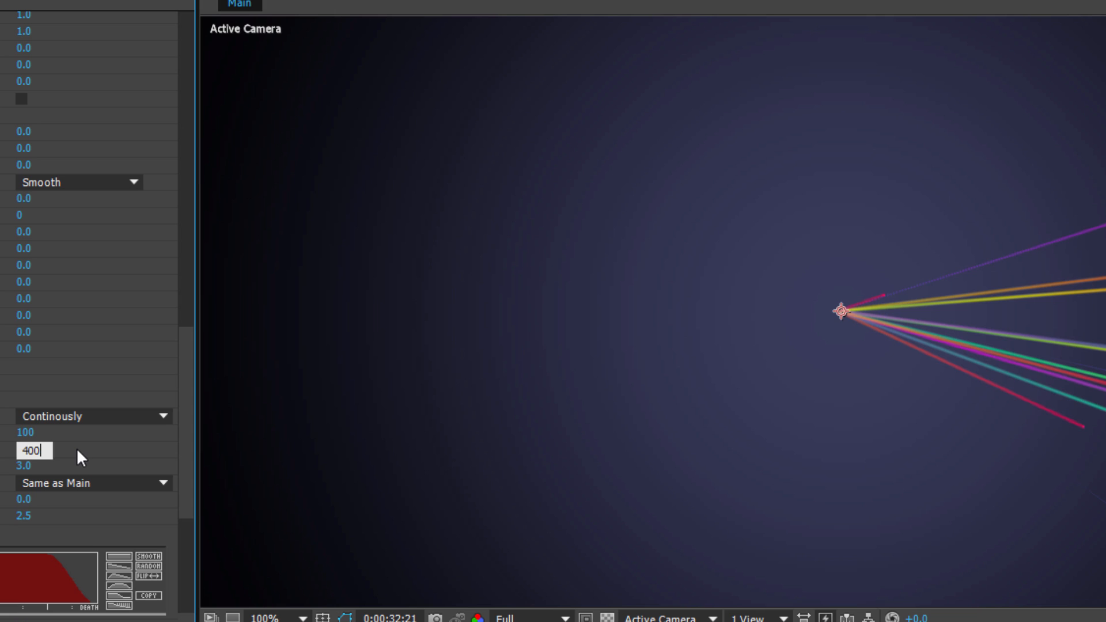
key(Return)
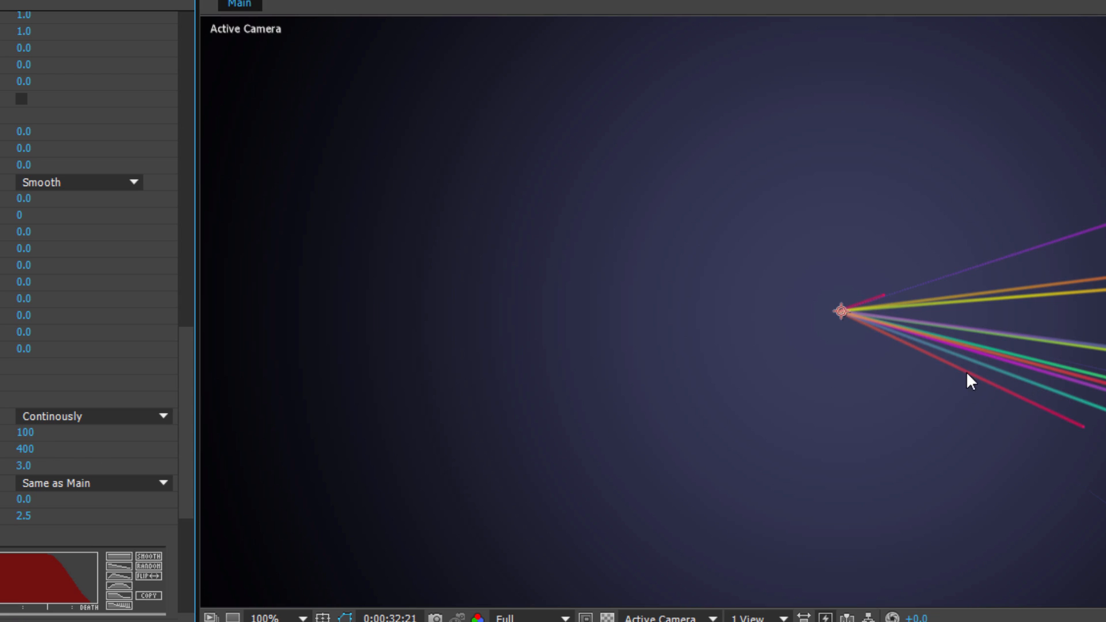
key(comma)
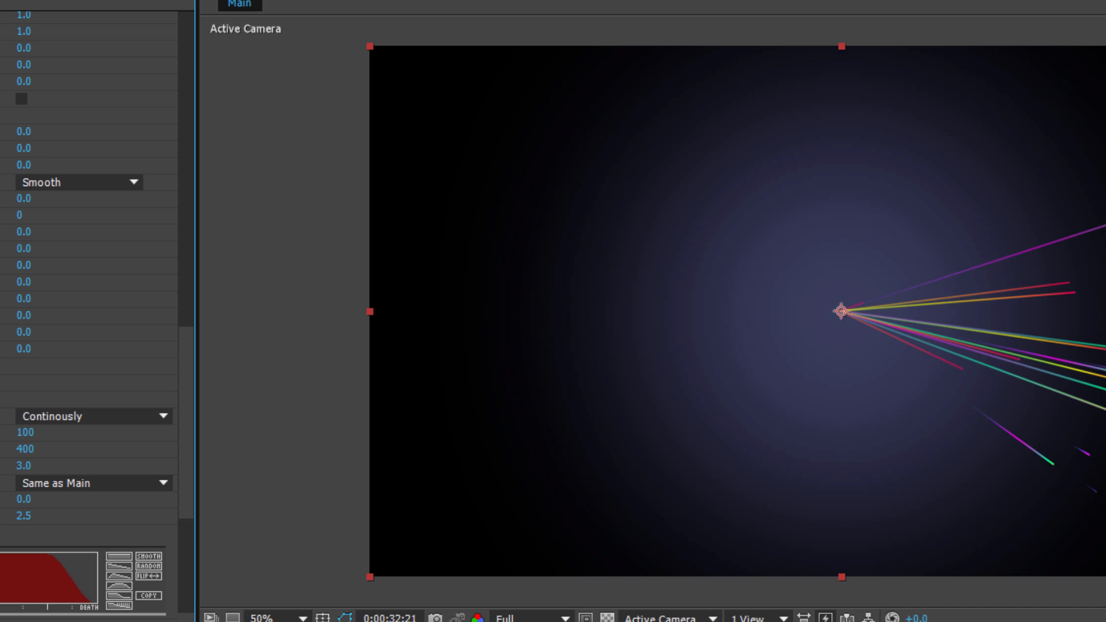
key(period)
key(period)
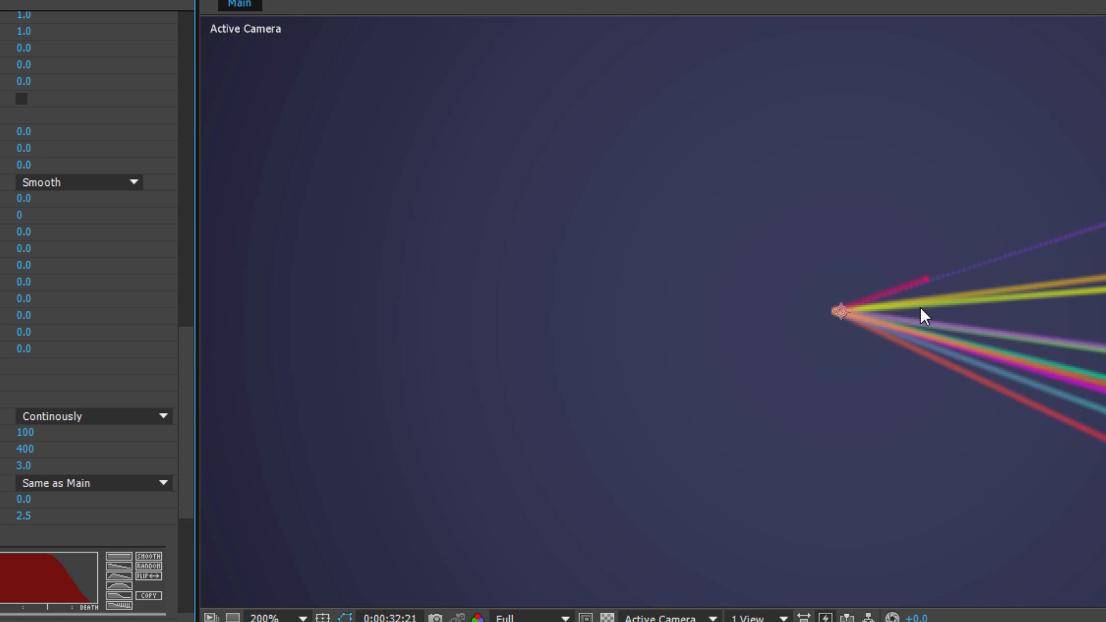
key(comma)
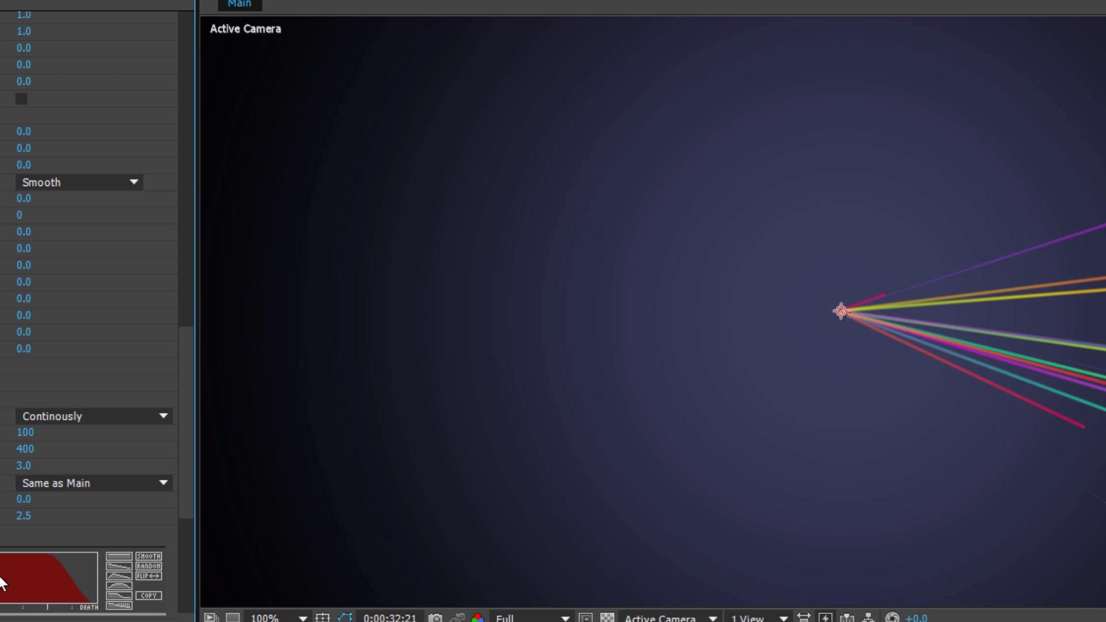
- Set the Aux System's Particles/sec to 420
click(26, 450)
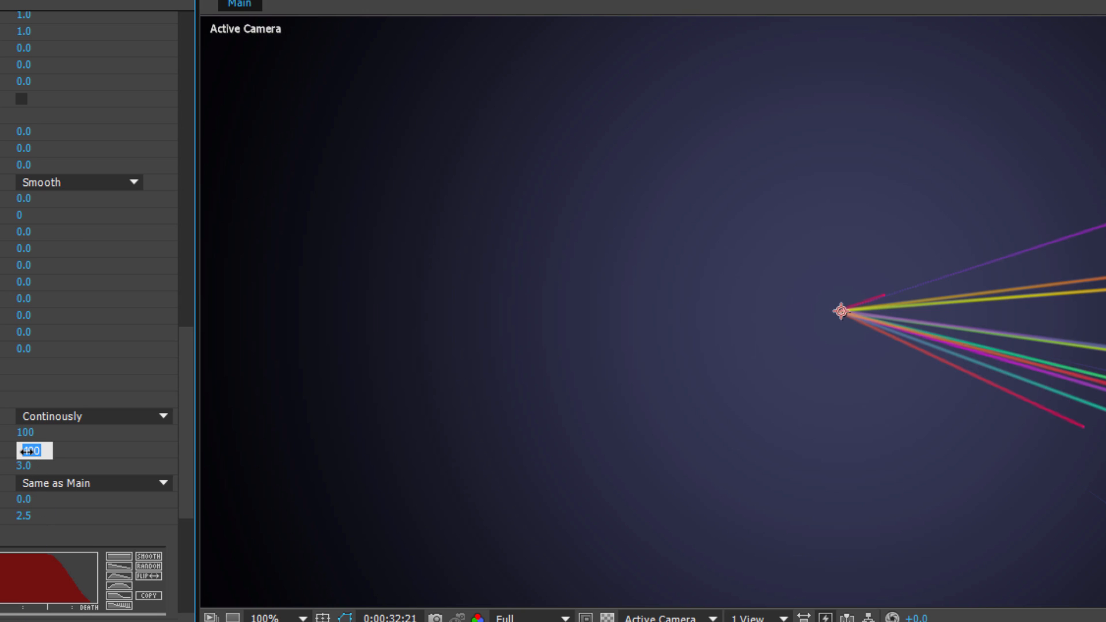
text(420)
key(Return)
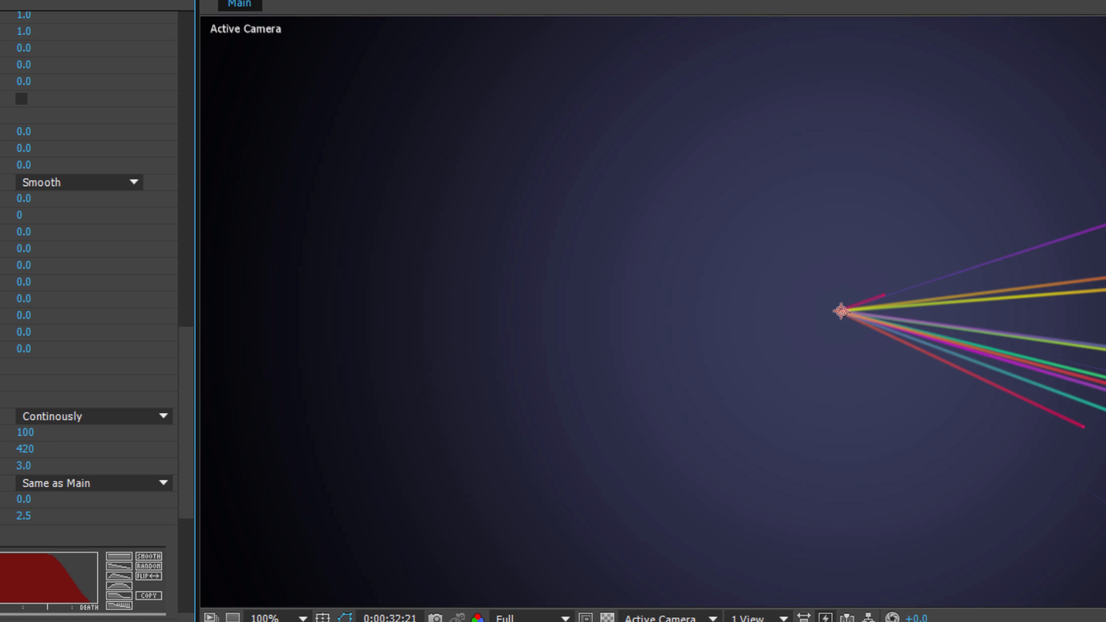
- Collapse the Particular effect's settings on Audio-Particles and search the effects and presets for "curv"
scroll(1095, 358, down, 1)
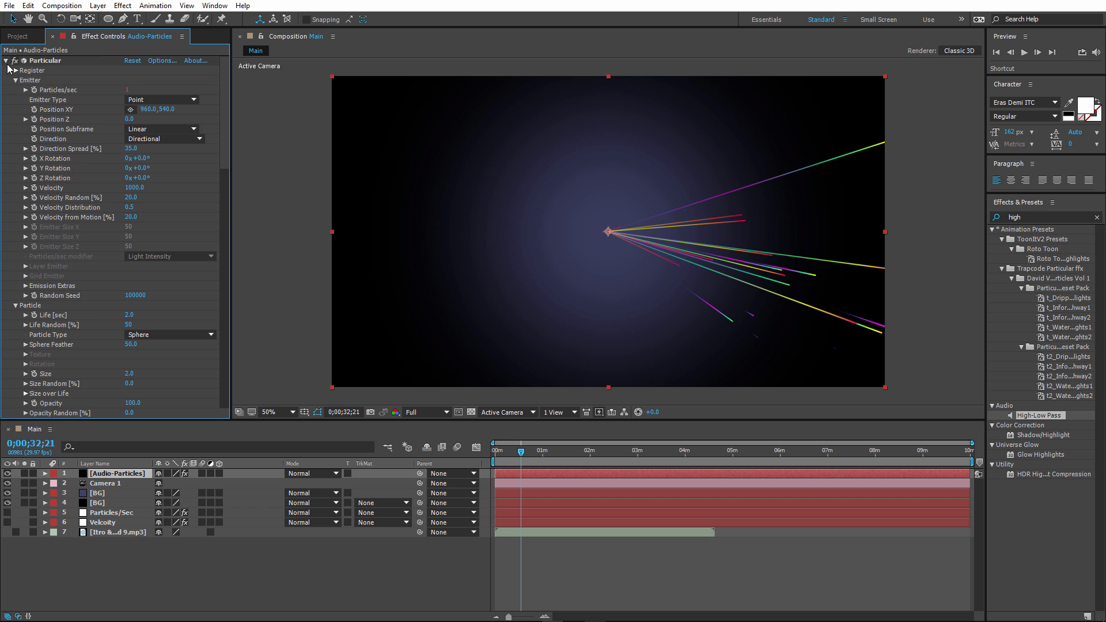
click(6, 61)
click(1013, 217)
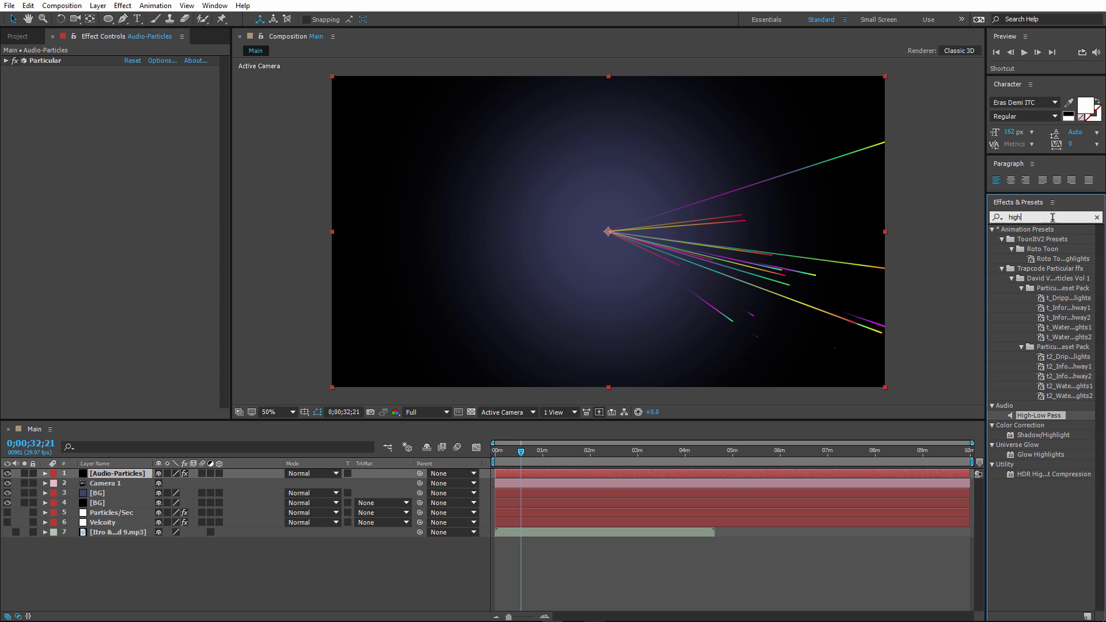
drag(1012, 213, 984, 209)
text(curv)
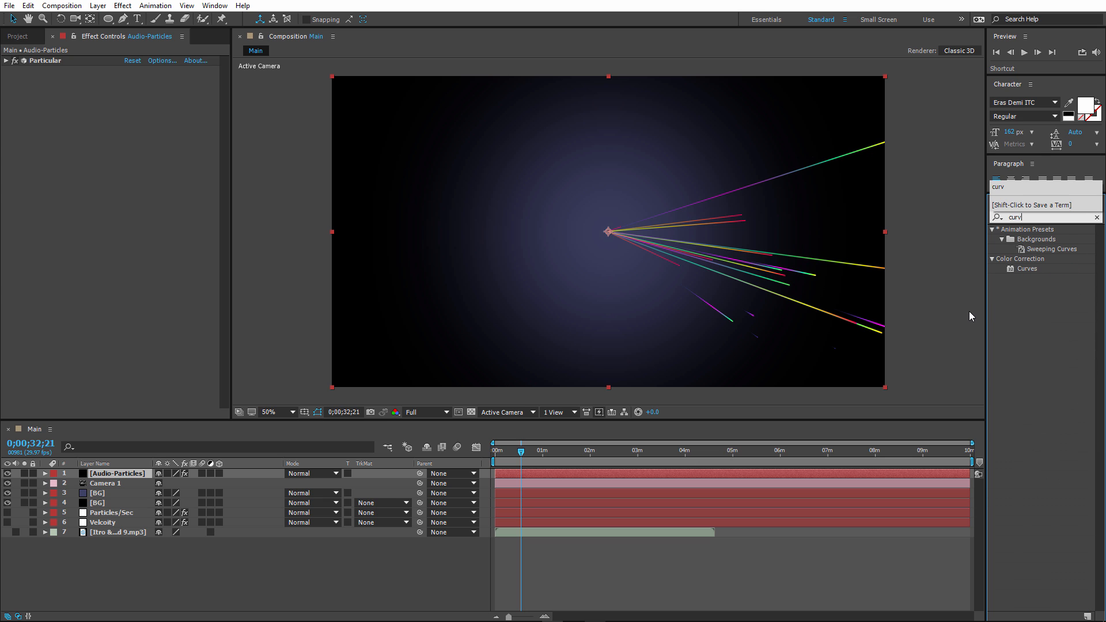
- Apply the Curves effect to the Audio-Particles layer
click(1033, 269)
drag(1033, 268, 60, 182)
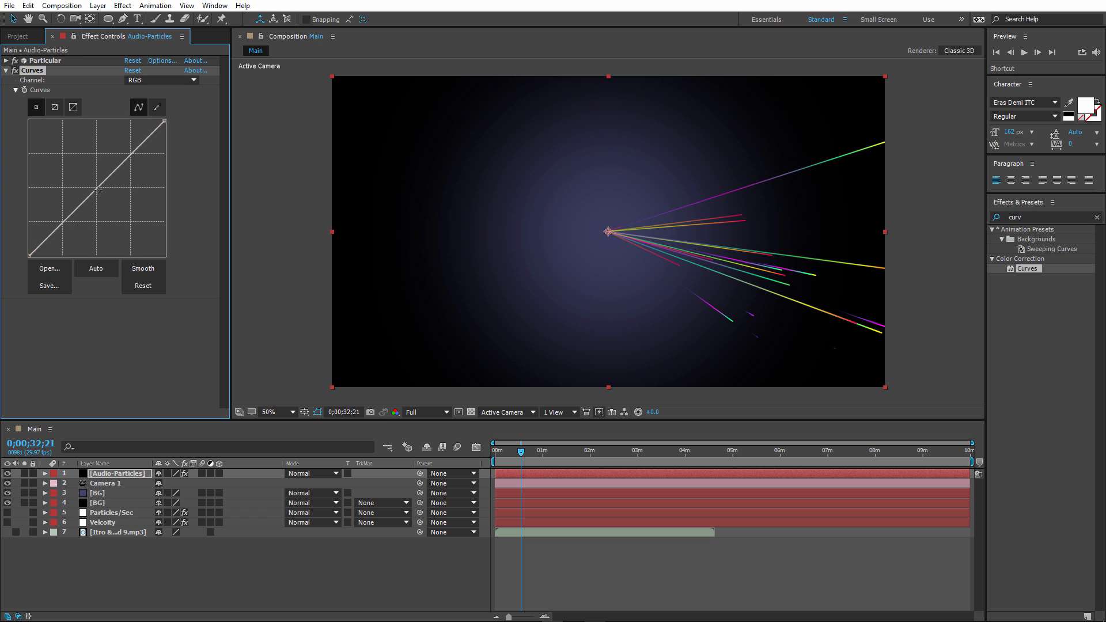
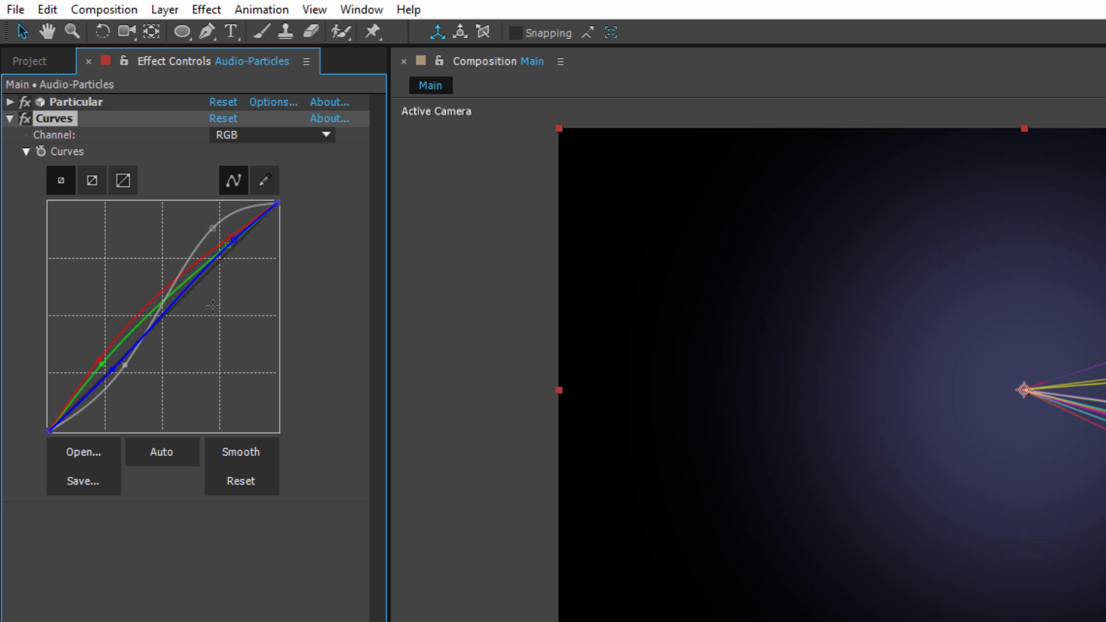
- Examine the Red, Green, Blue and RGB channel curves of the Curves effect, including in the enlarged graph
click(272, 138)
click(277, 156)
click(282, 135)
click(284, 184)
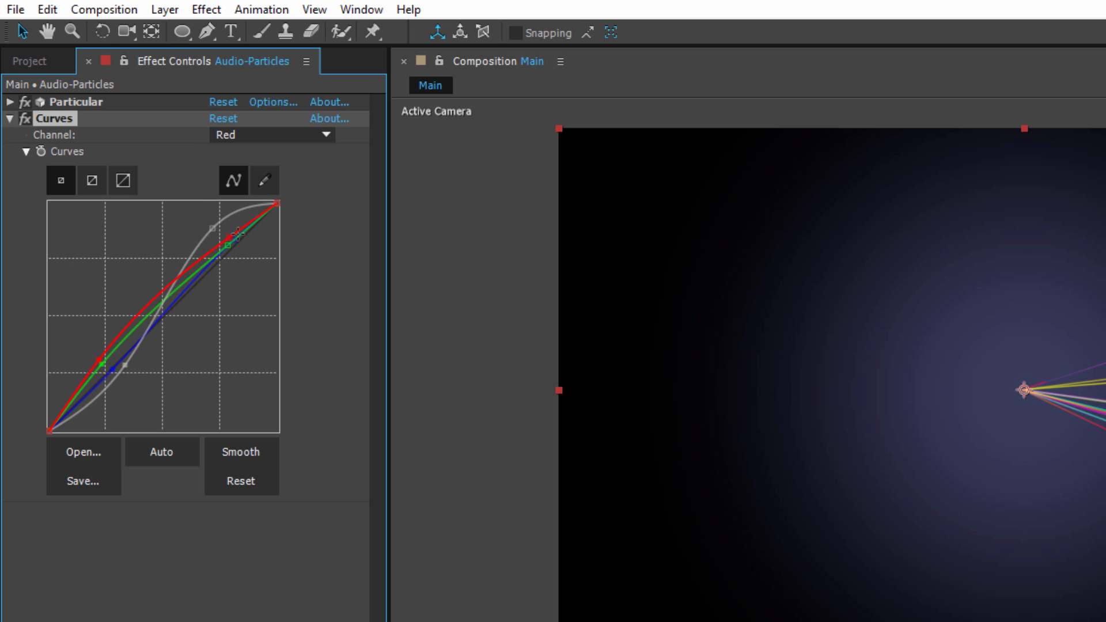
click(254, 135)
click(262, 199)
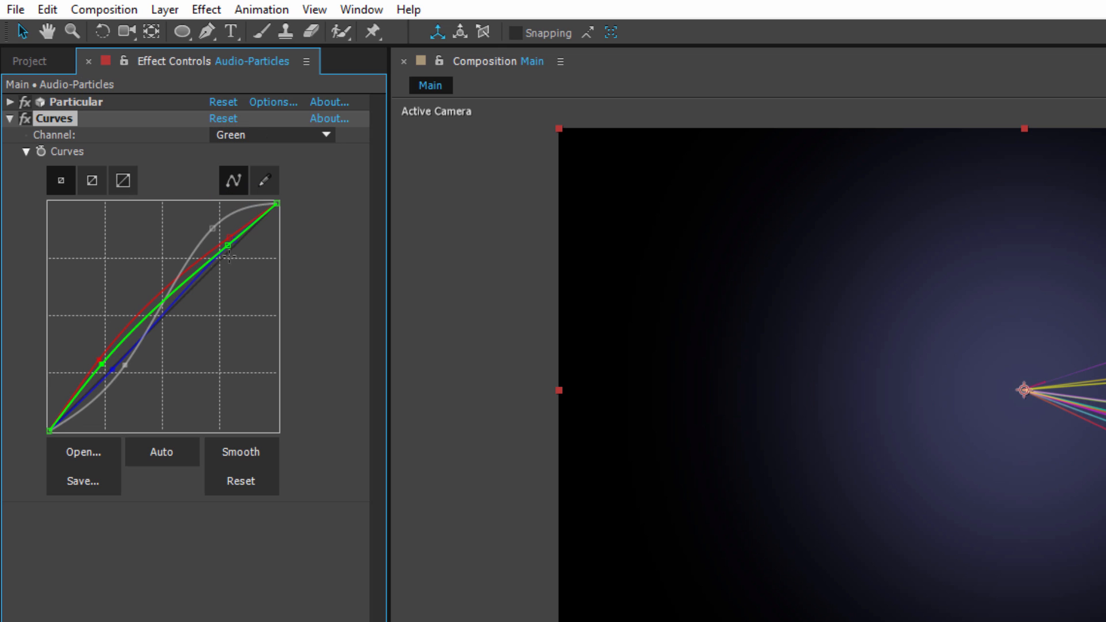
click(317, 135)
click(290, 222)
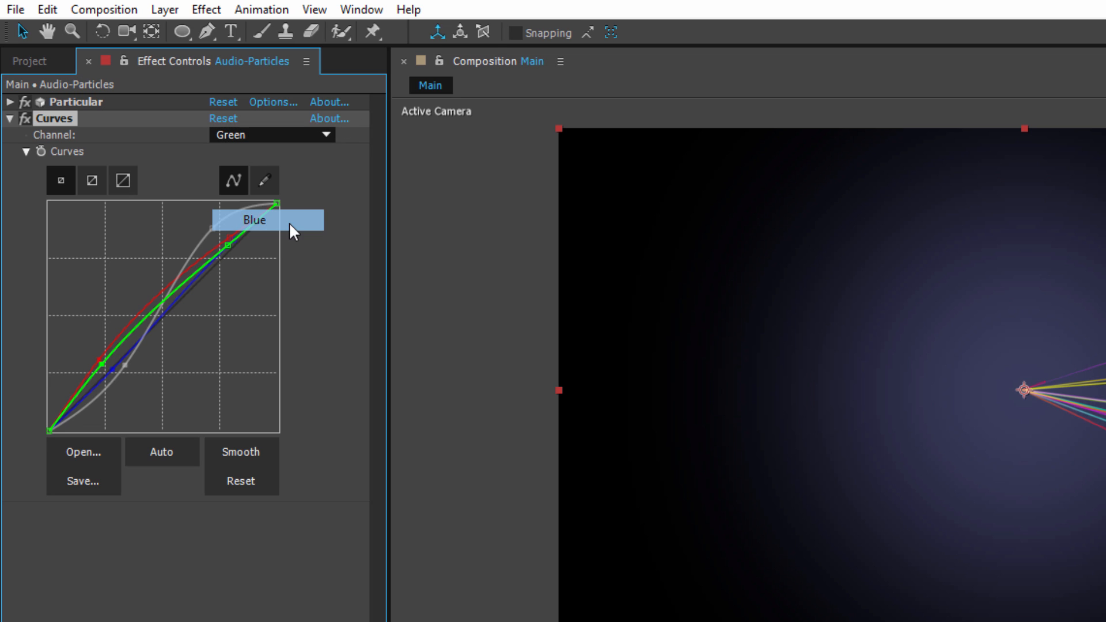
click(278, 136)
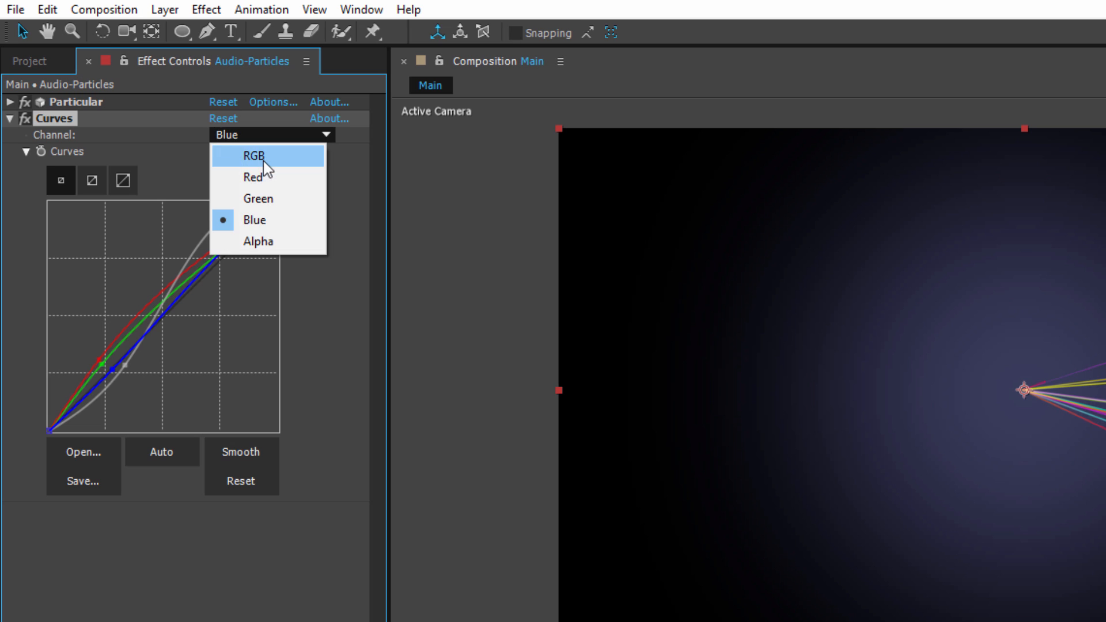
click(263, 162)
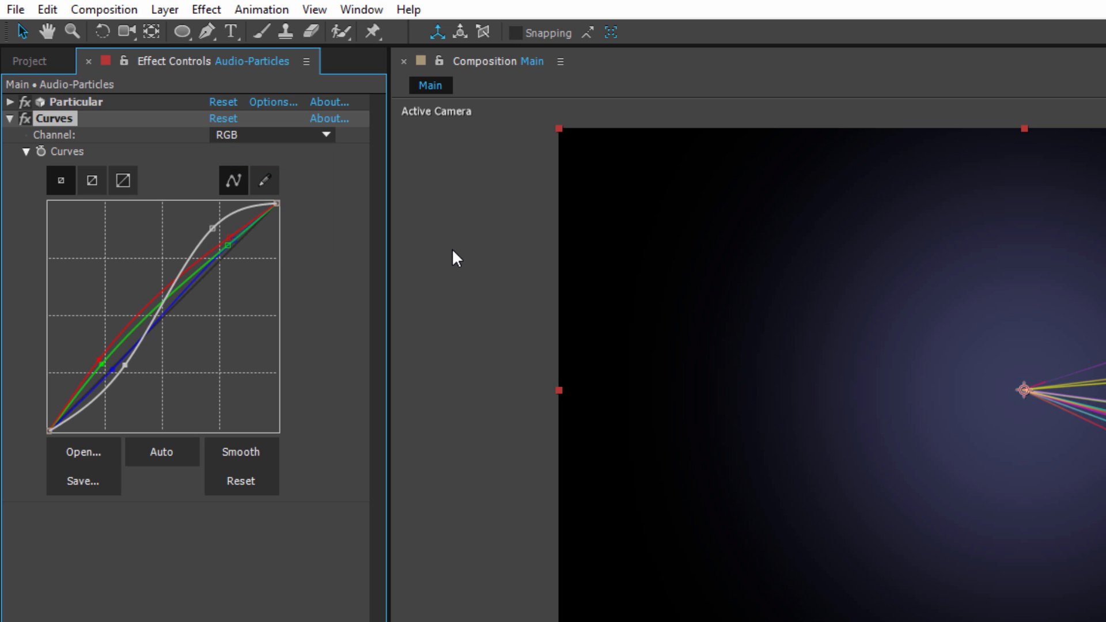
click(93, 181)
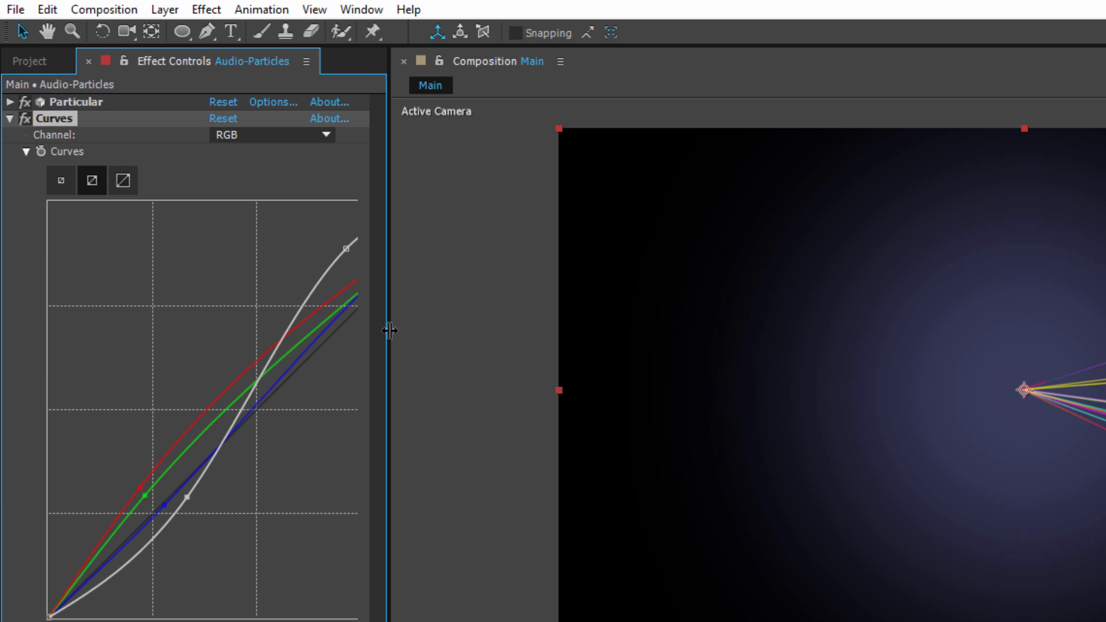
drag(389, 330, 535, 347)
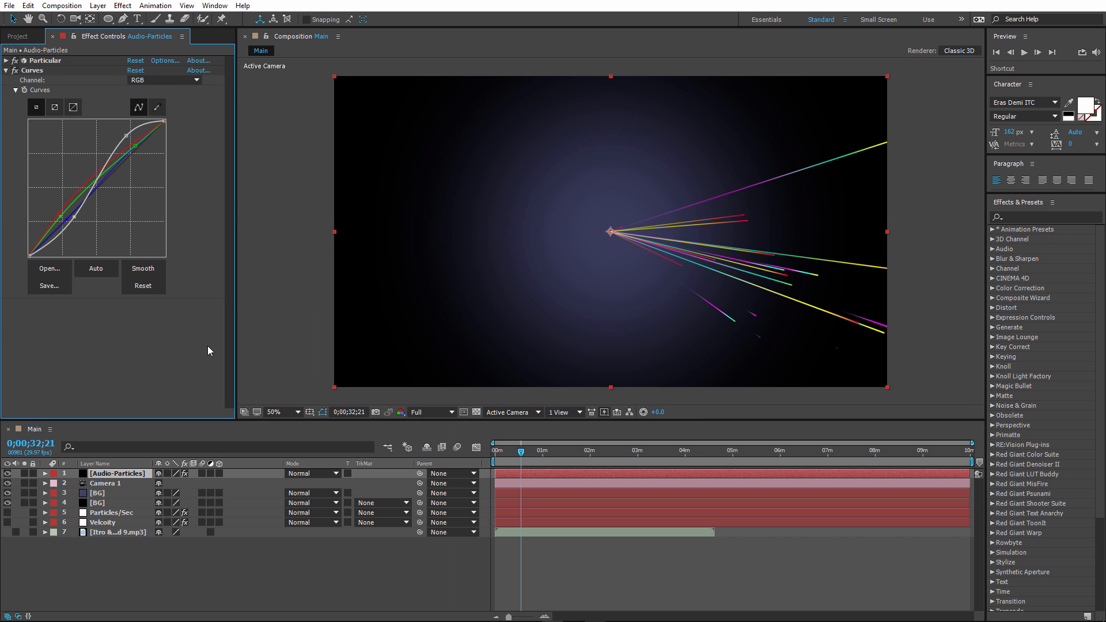
- Find the Edge Glow effect and apply it to the Audio-Particles layer after Curves
click(1037, 217)
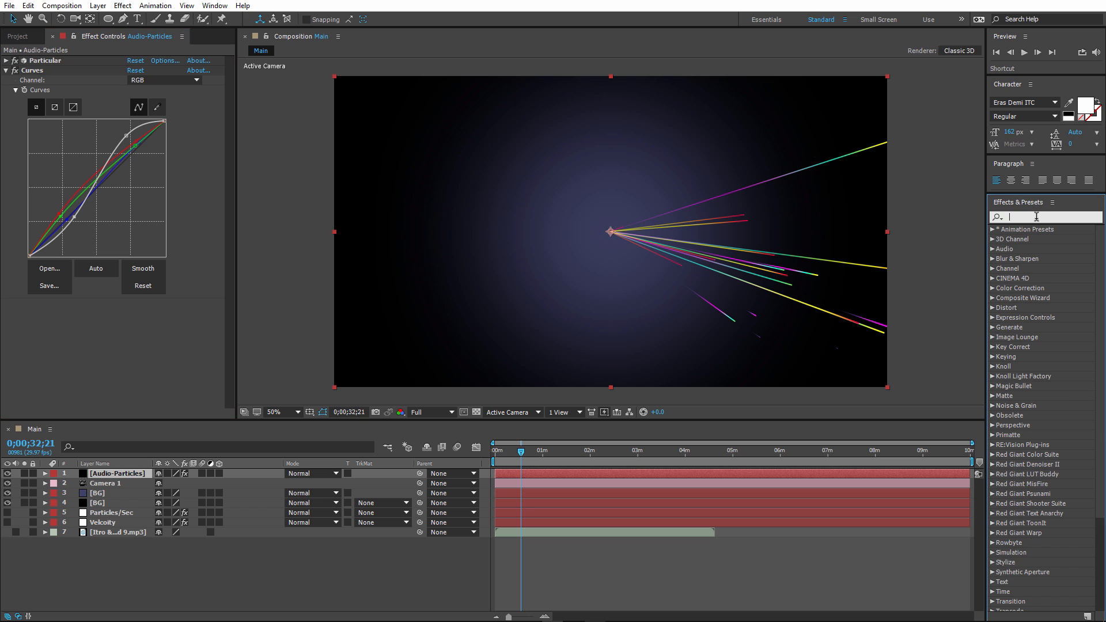
text(edge g)
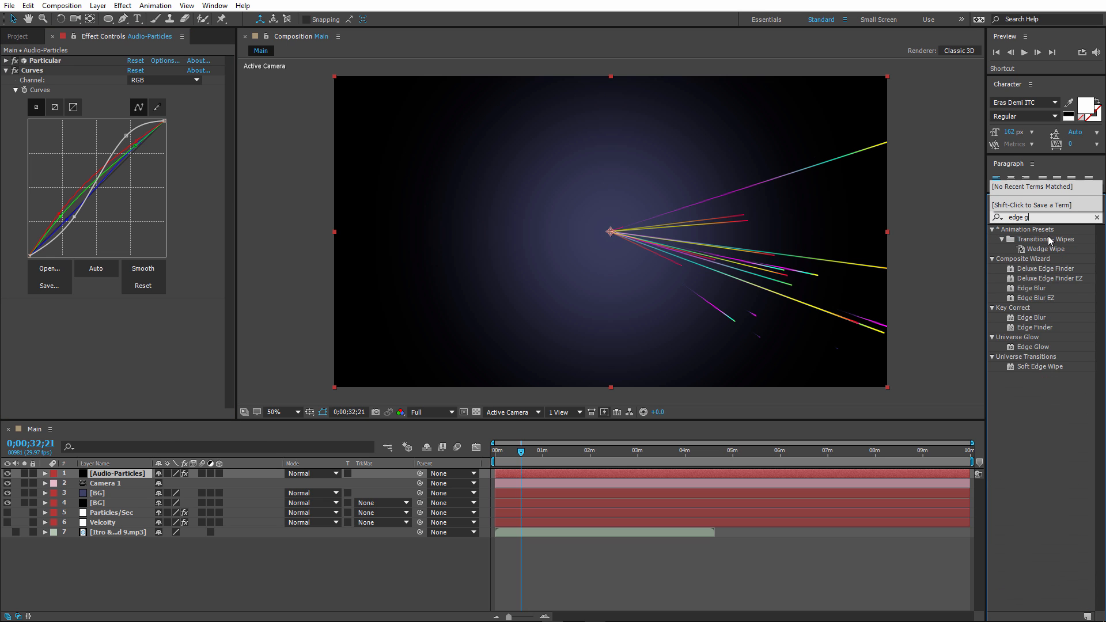
click(1037, 239)
drag(1037, 243, 173, 343)
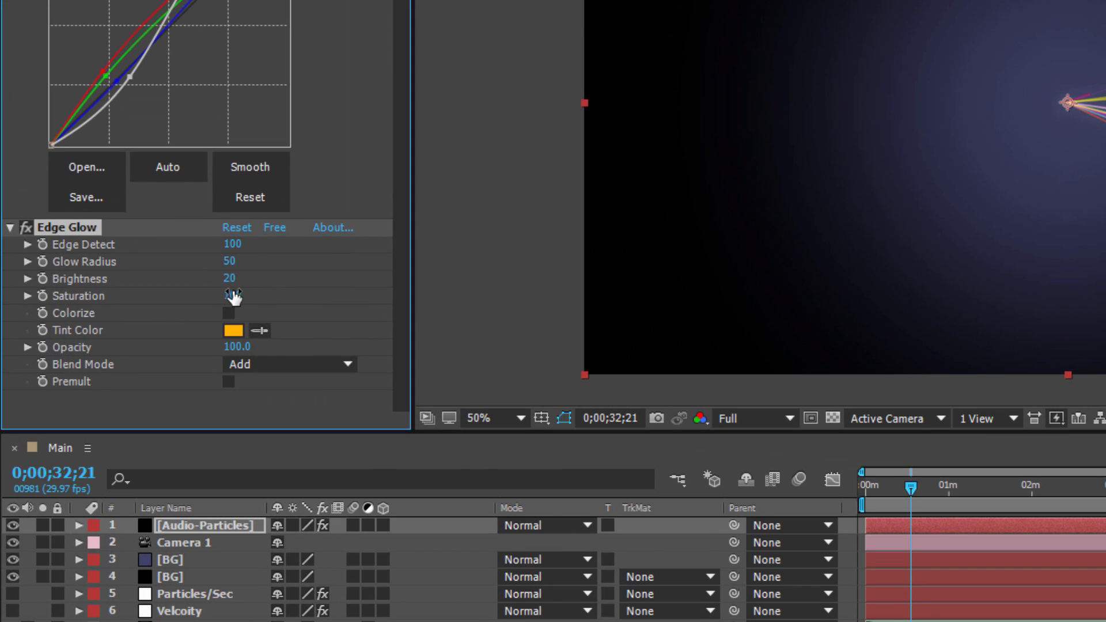
- Set Edge Glow's Saturation to 610 and its Opacity to 35
click(232, 294)
text(610)
key(Return)
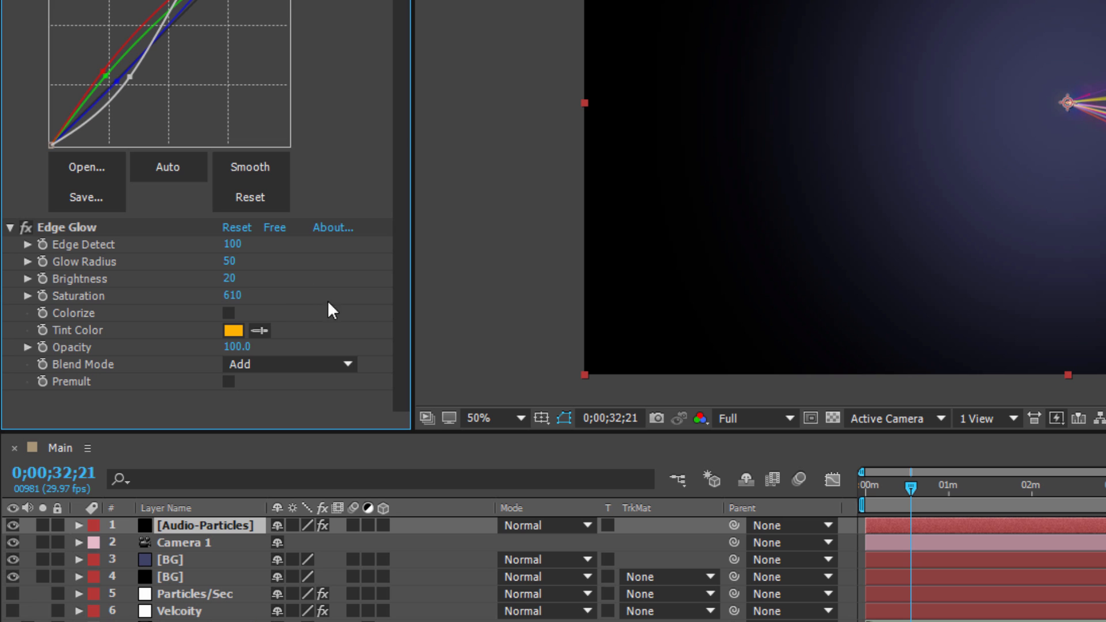
click(226, 350)
text(35)
key(Return)
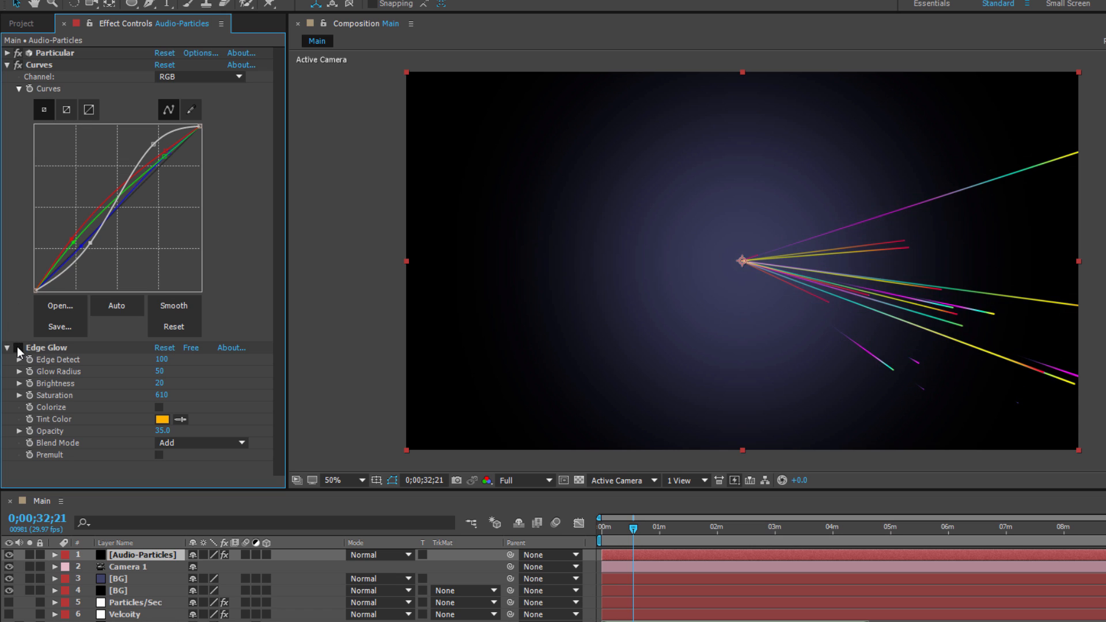
- Re-enable Edge Glow and collapse the Curves and Edge Glow settings, leaving Particular's settings expanded
click(18, 348)
click(7, 65)
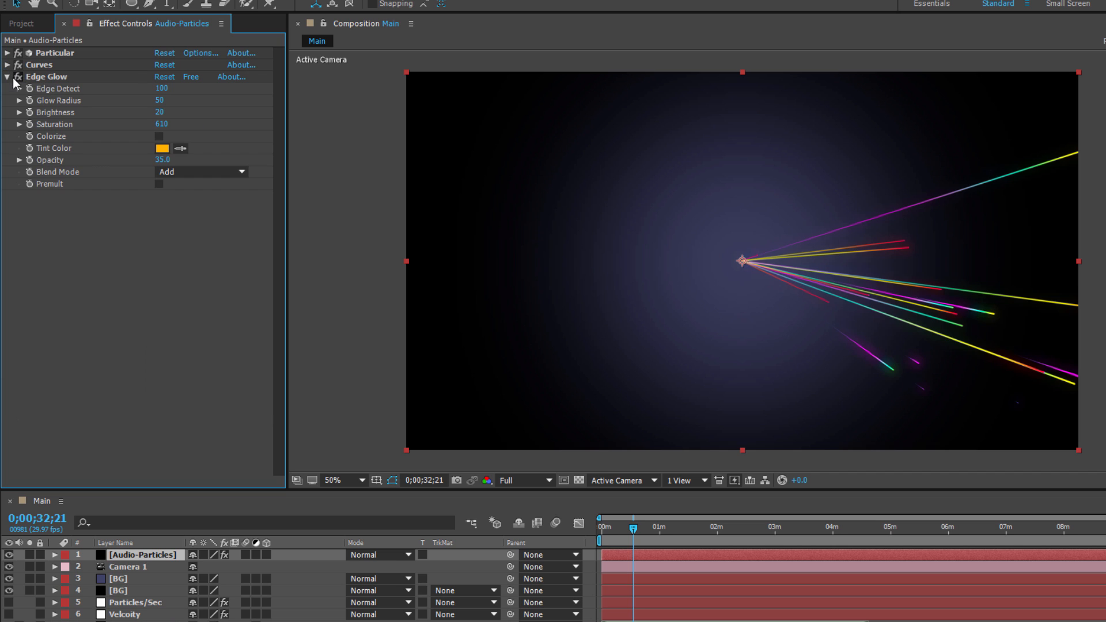
click(7, 76)
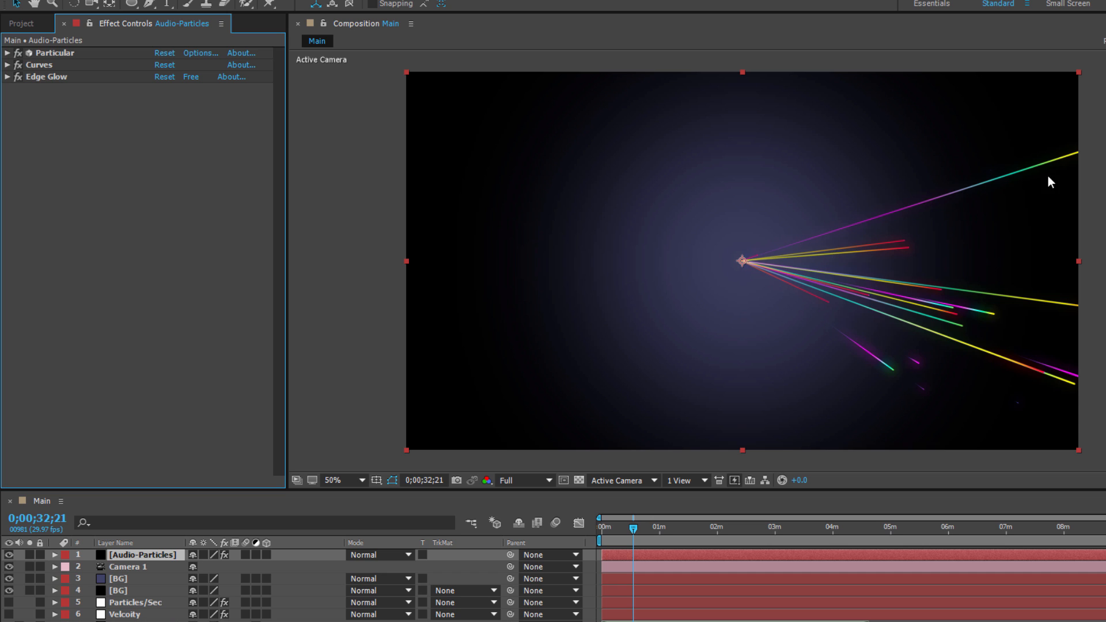
click(7, 52)
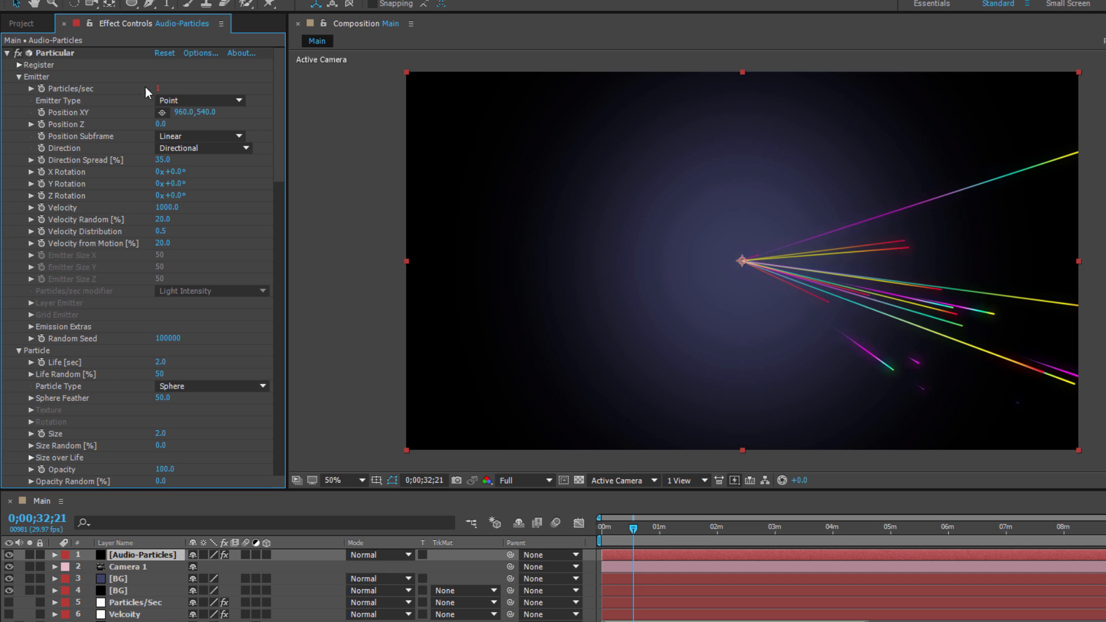
- Try the expression linear(value,2,58,2,5) on the Particles/Sec layer's Both Channels slider, and undo the change
click(134, 603)
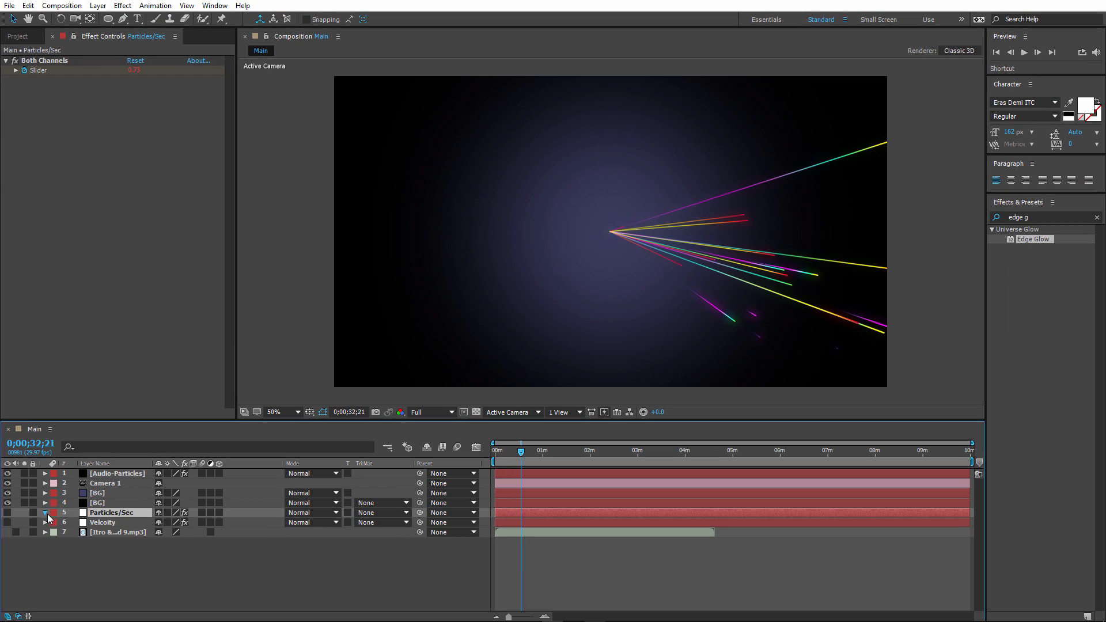
click(47, 539)
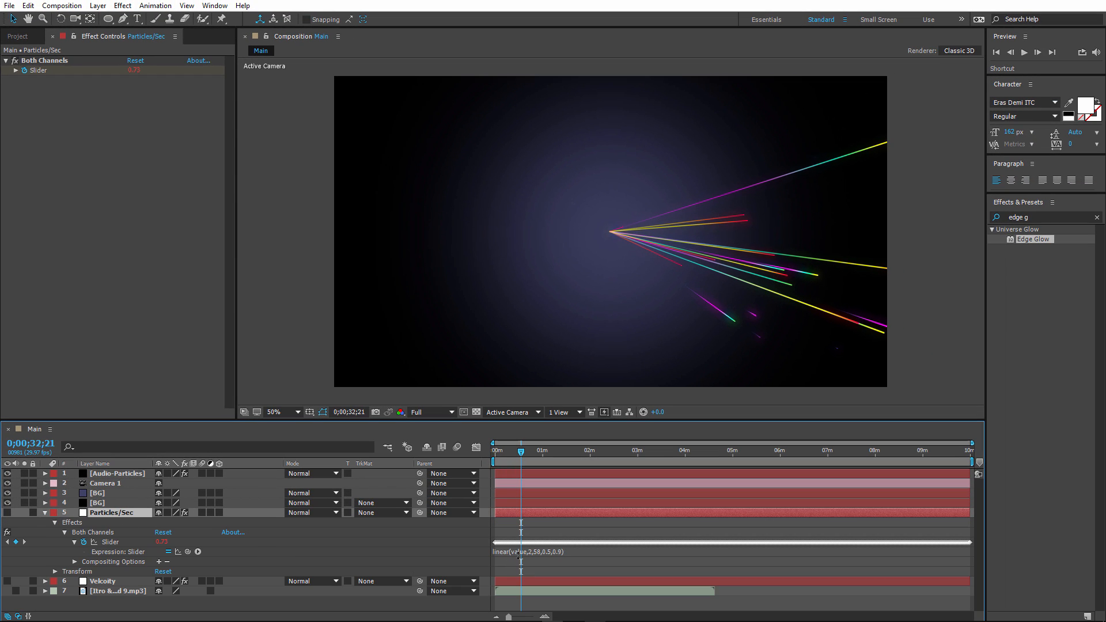
click(558, 552)
click(557, 551)
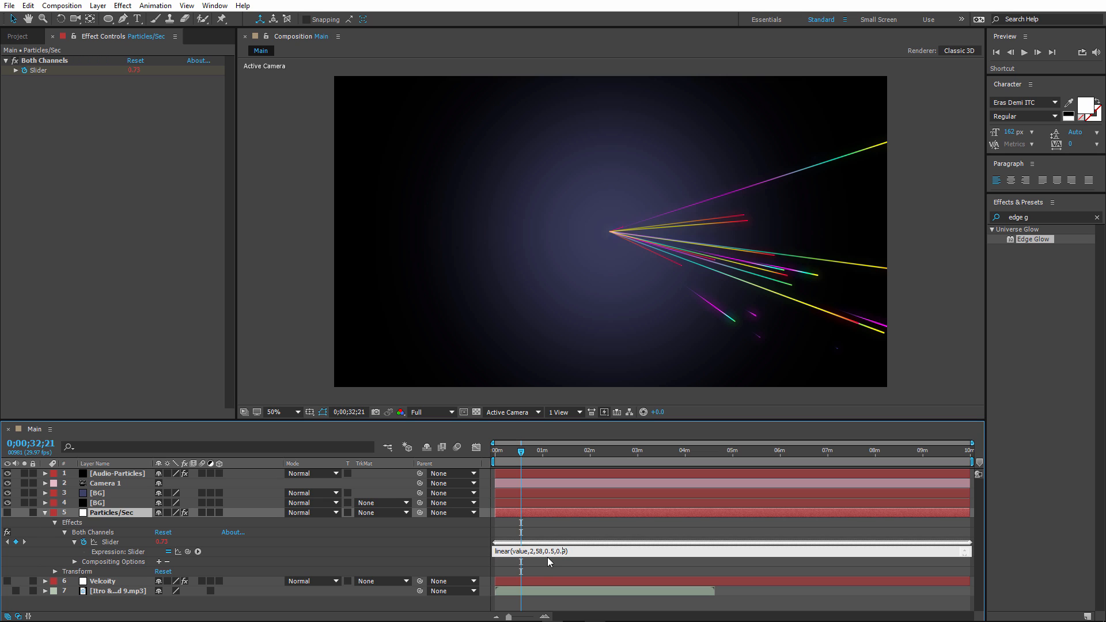
drag(554, 551, 560, 552)
text(2,5)
click(567, 539)
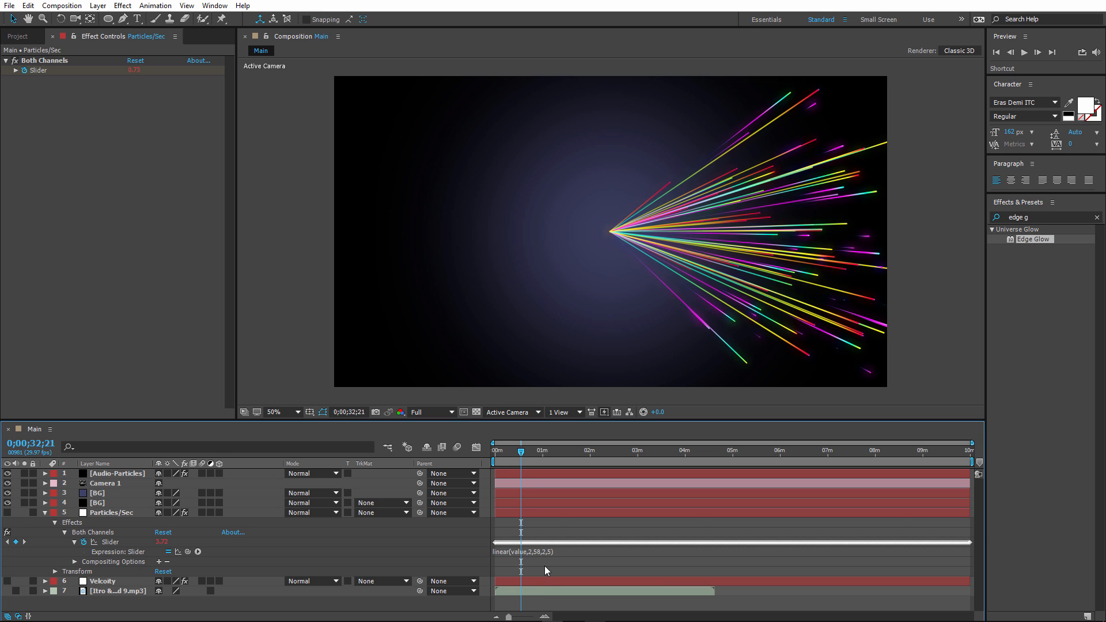
key(ctrl+z)
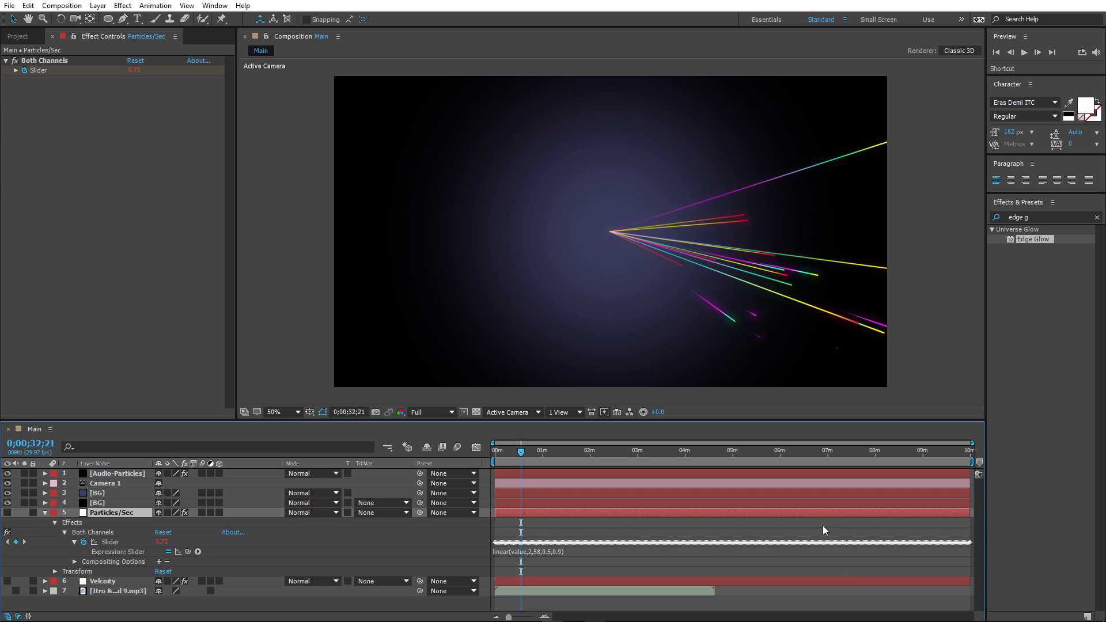
click(186, 233)
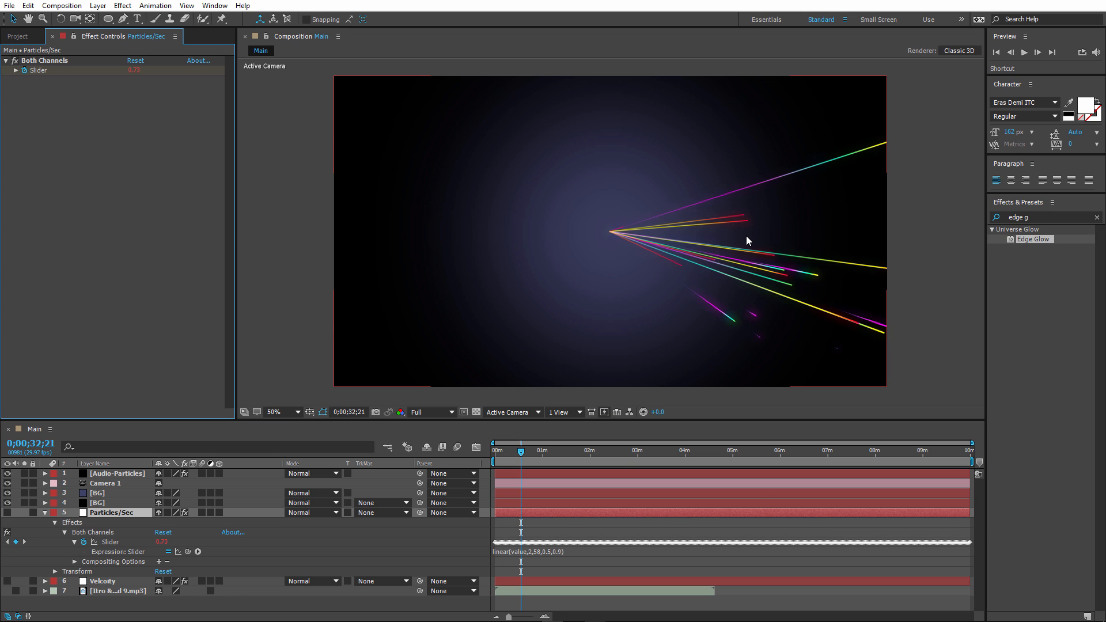
click(46, 513)
- Review the Audio-Particles layer's Particular settings from the Emitter section down to the Aux System
click(115, 473)
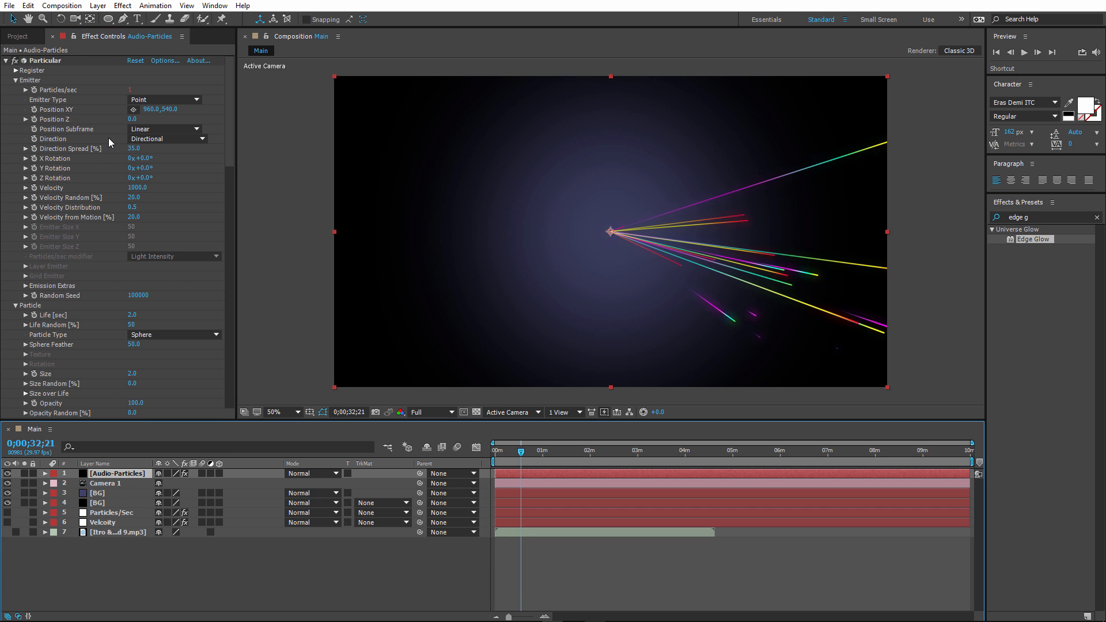
scroll(171, 258, down, 10)
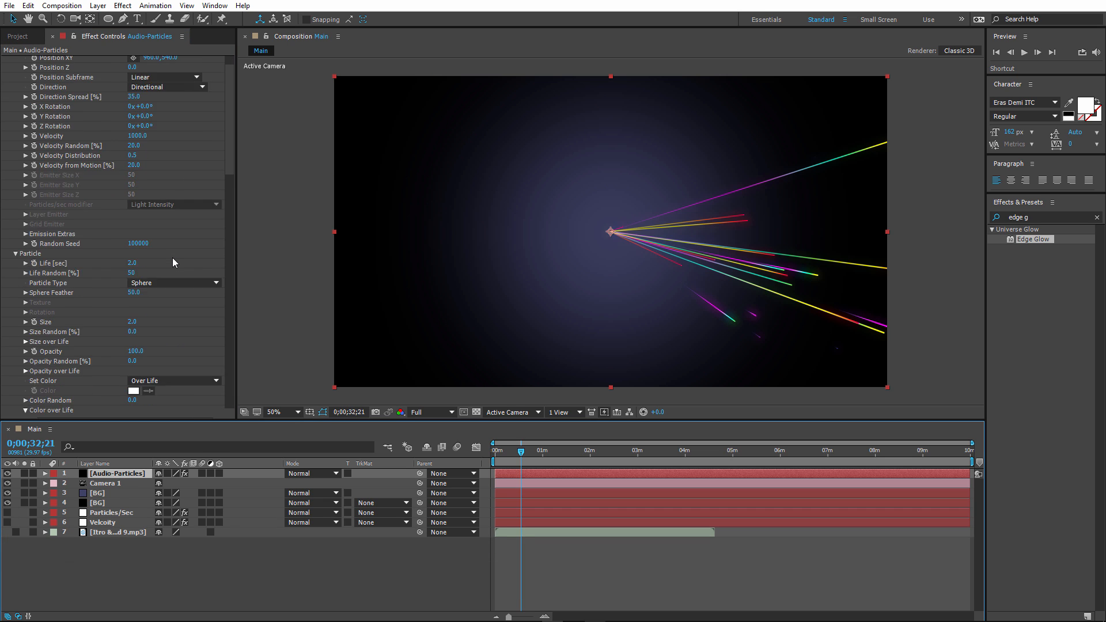
scroll(171, 257, down, 10)
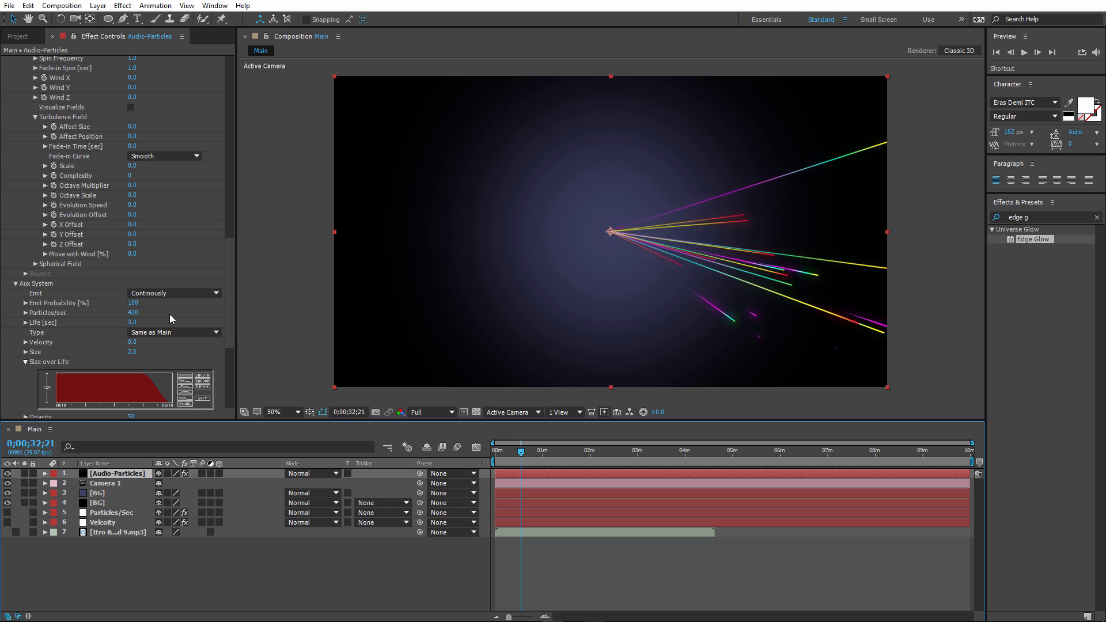
- Pre-compose all layers except the mp3 into a new composition named Particle-Audio, and return to the Main composition
shift+click(114, 527)
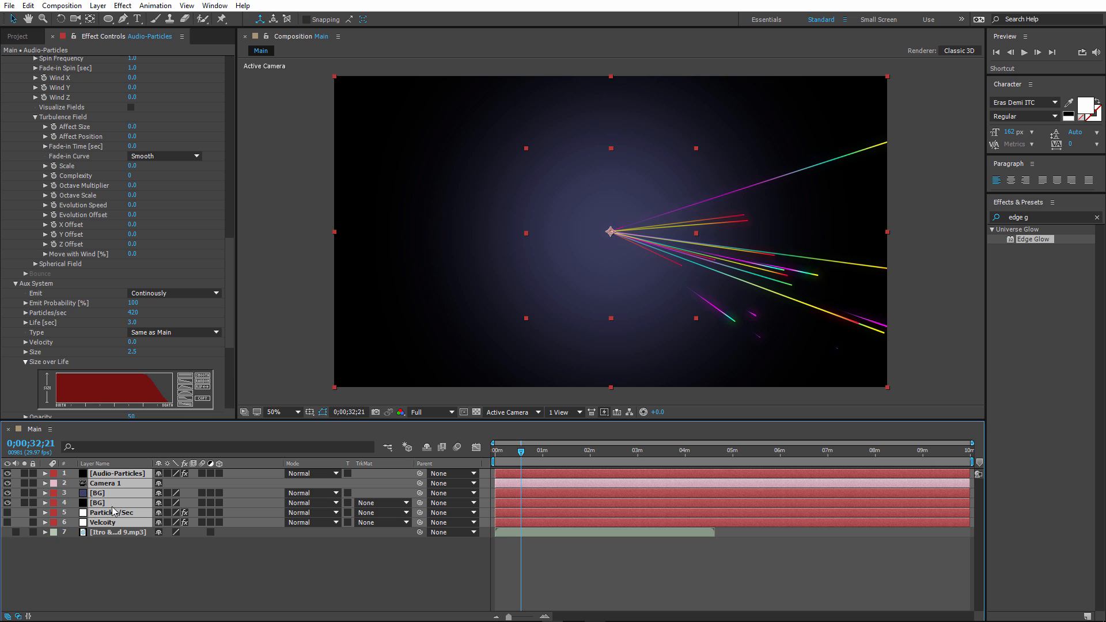
click(138, 552)
click(121, 524)
shift+click(123, 476)
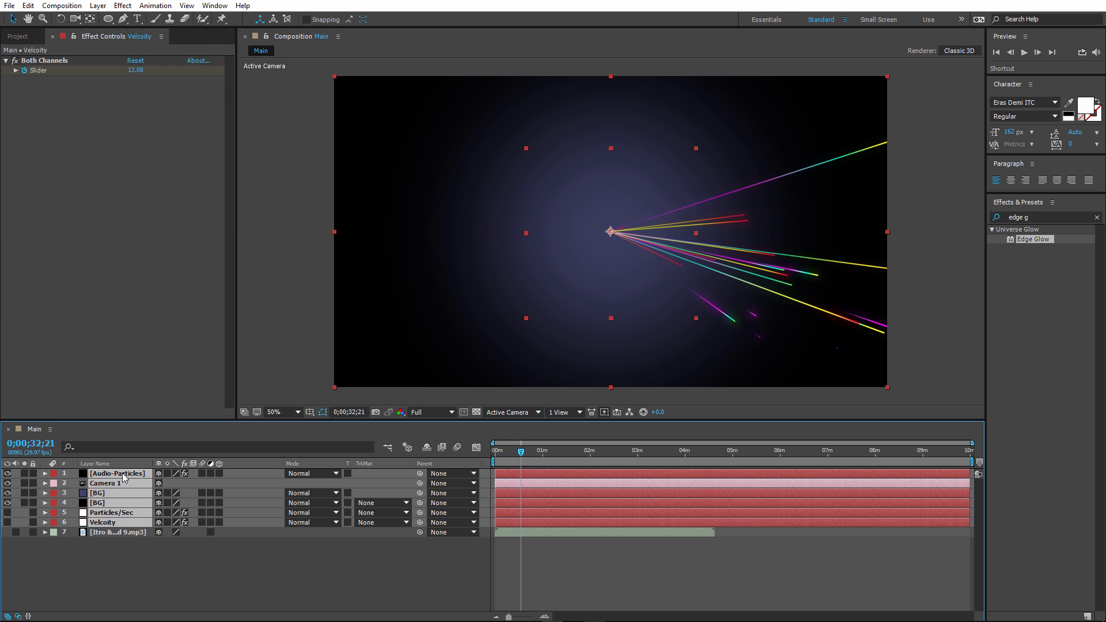
right_click(122, 476)
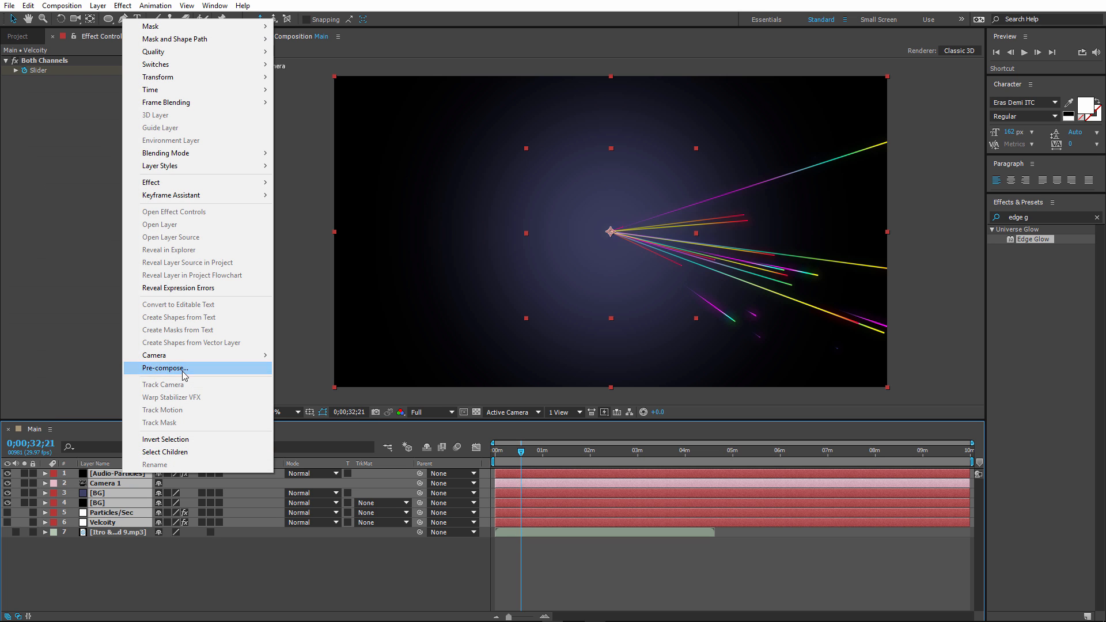
click(152, 354)
click(597, 362)
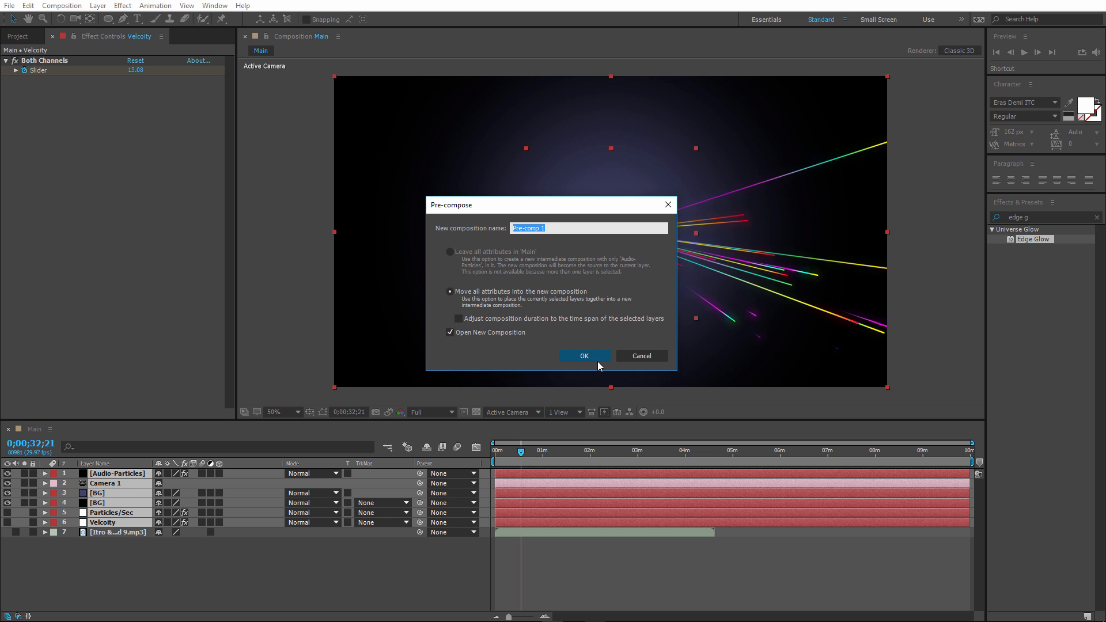
text(Particle-Audio)
click(597, 362)
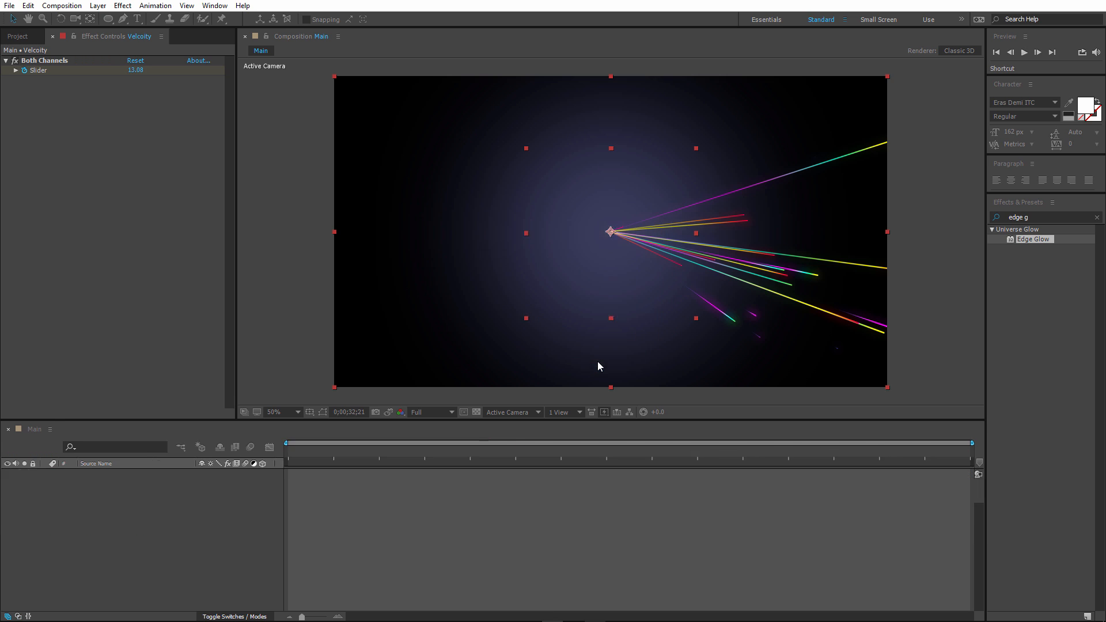
click(36, 430)
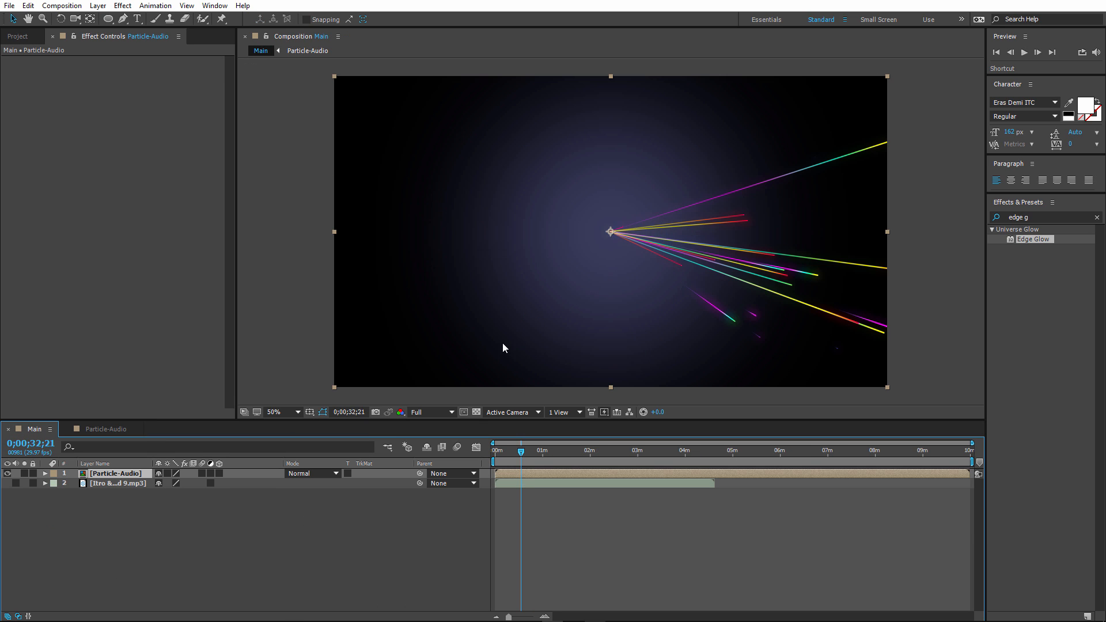
- Find the Mirror effect and apply it to the Particle-Audio layer
click(1035, 217)
text(mirr)
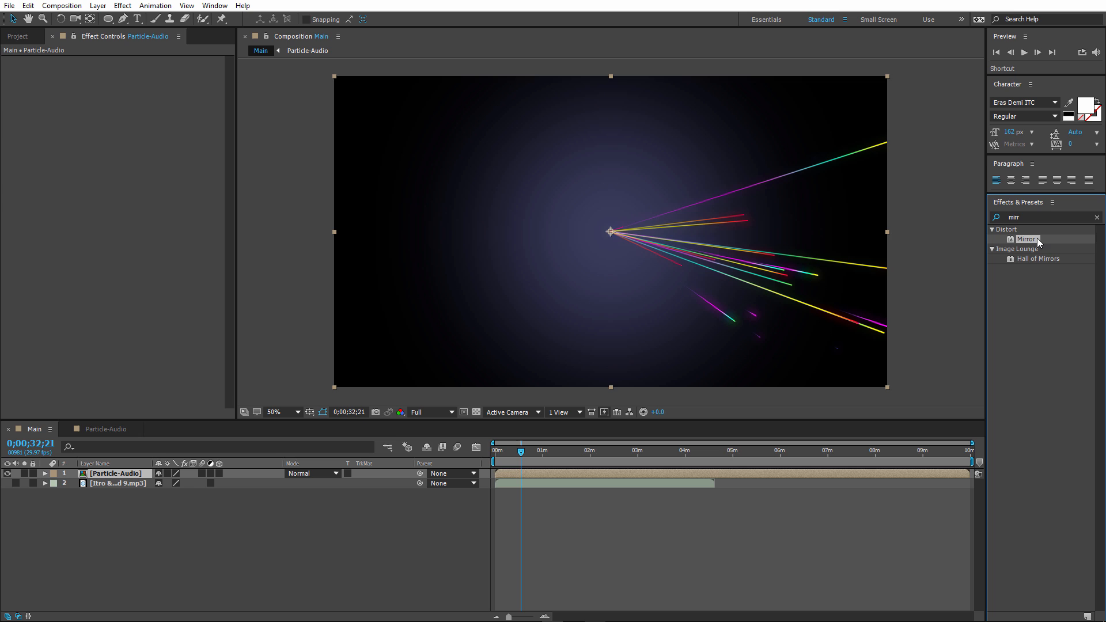
drag(1027, 239, 138, 474)
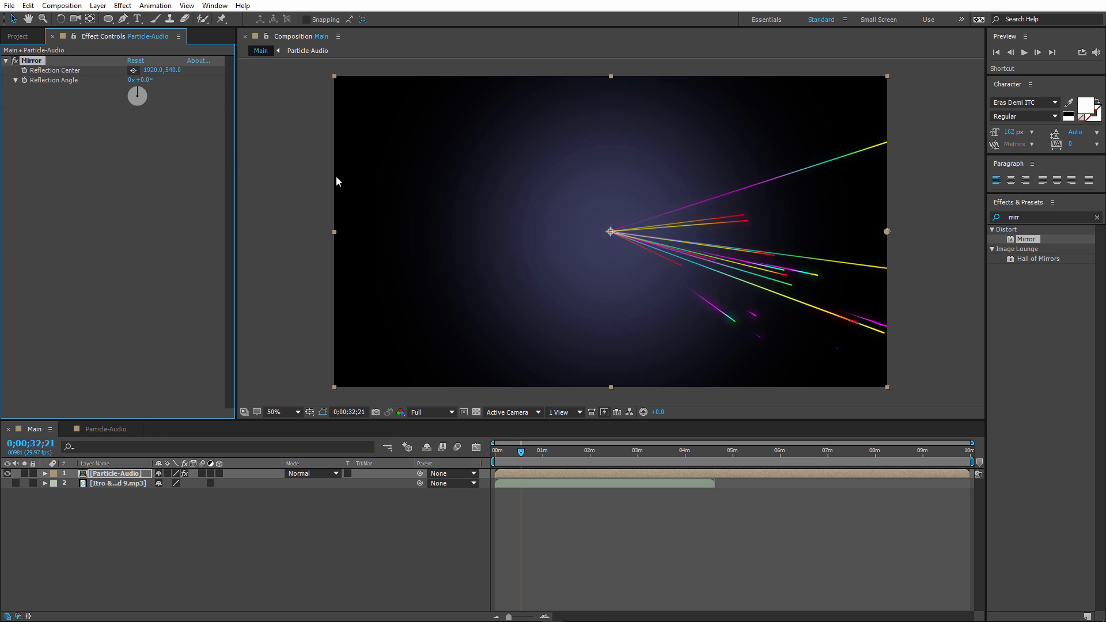
- Place the Mirror effect's Reflection Center near the middle of the frame, at about 962, 534
click(133, 69)
click(839, 231)
drag(840, 232, 610, 233)
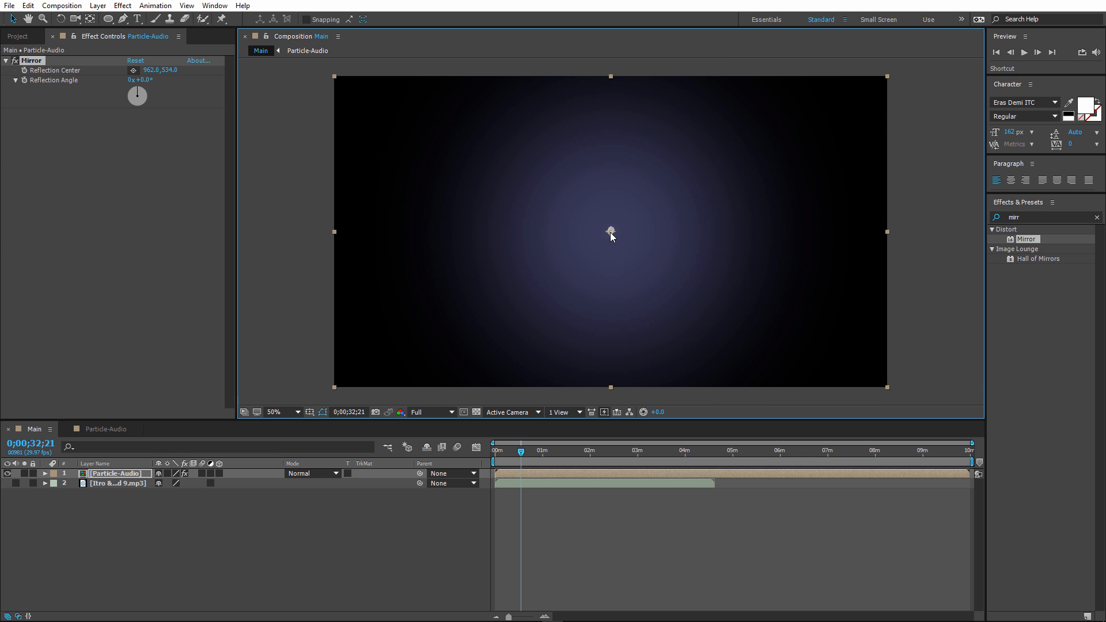
- Centre the Mirror effect's Reflection Center at 960, 540 and set its Reflection Angle to 180°
drag(609, 230, 611, 232)
click(146, 81)
text(1)
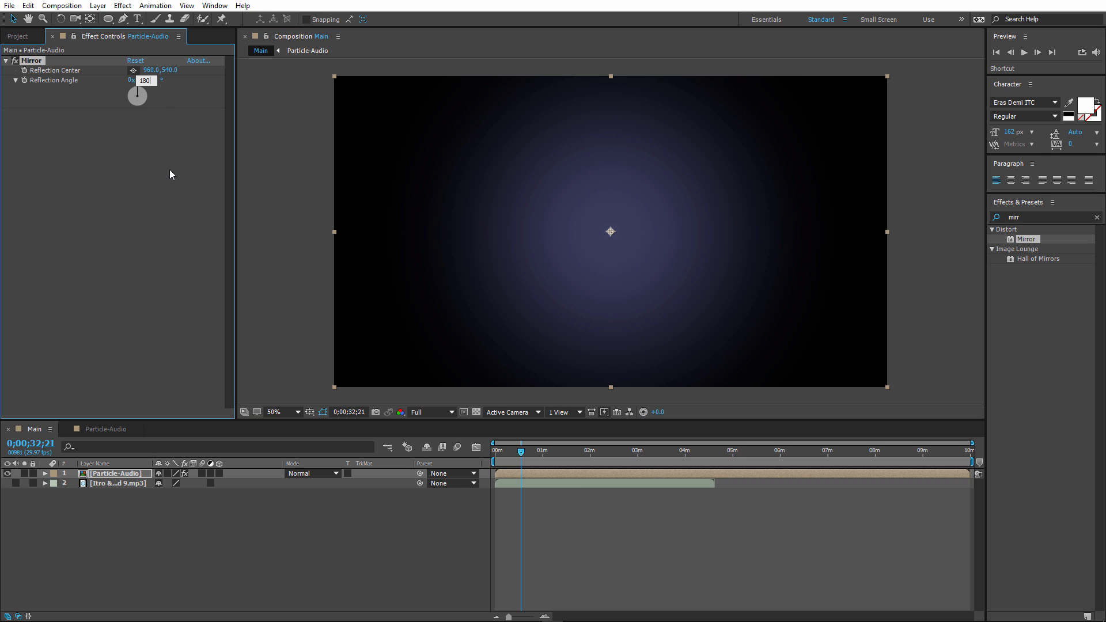
text(80)
key(Return)
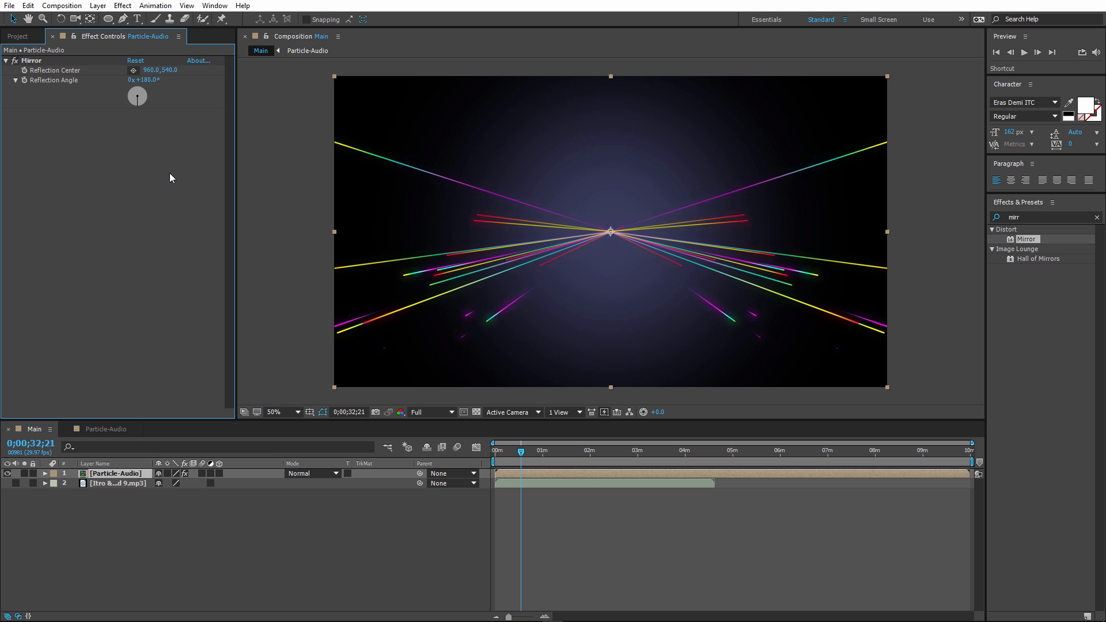
click(942, 226)
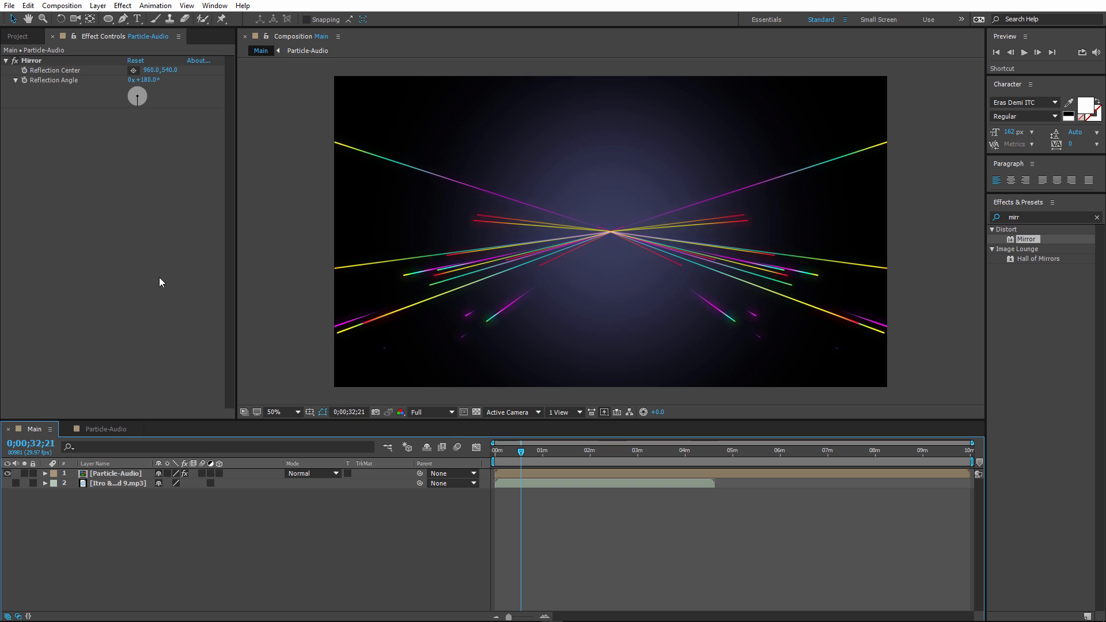
click(159, 278)
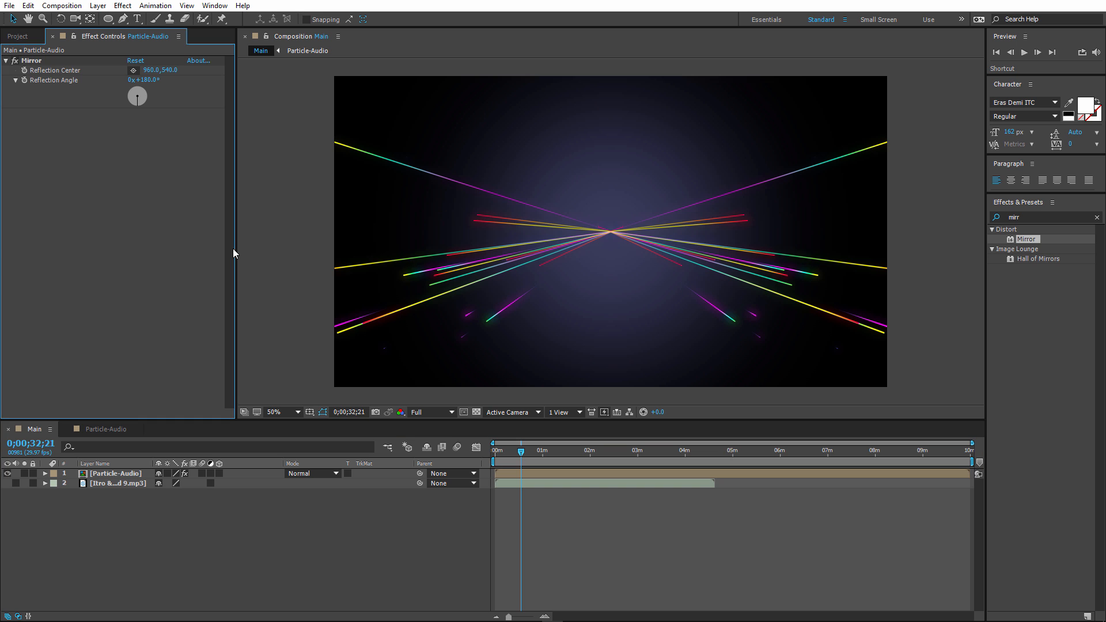
- Set the project's colour depth to 32 bits per channel (float)
click(17, 36)
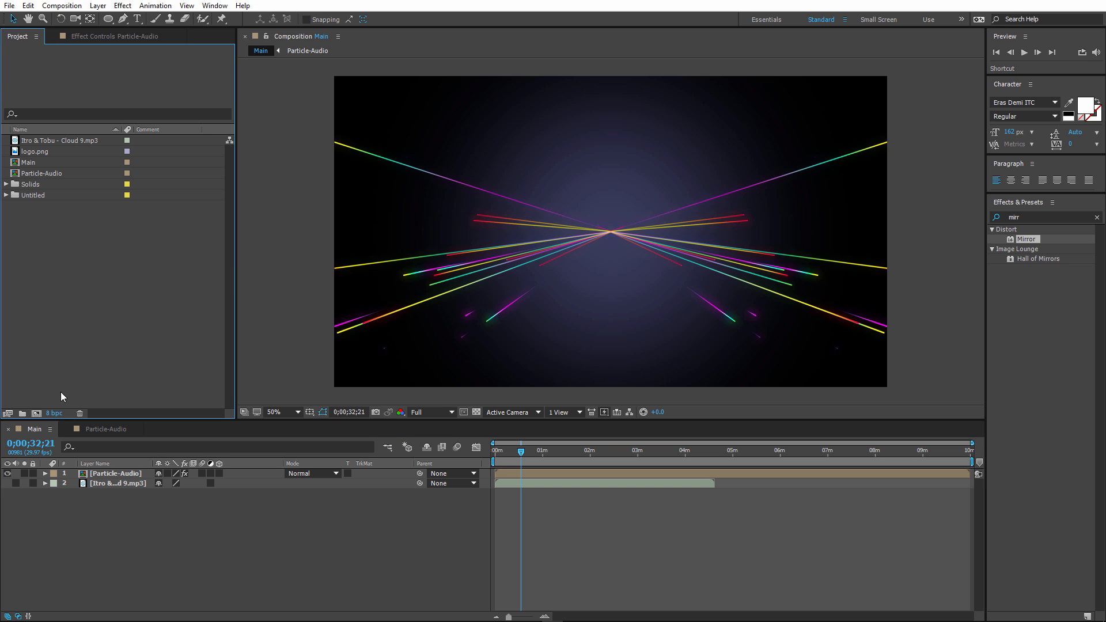
click(52, 413)
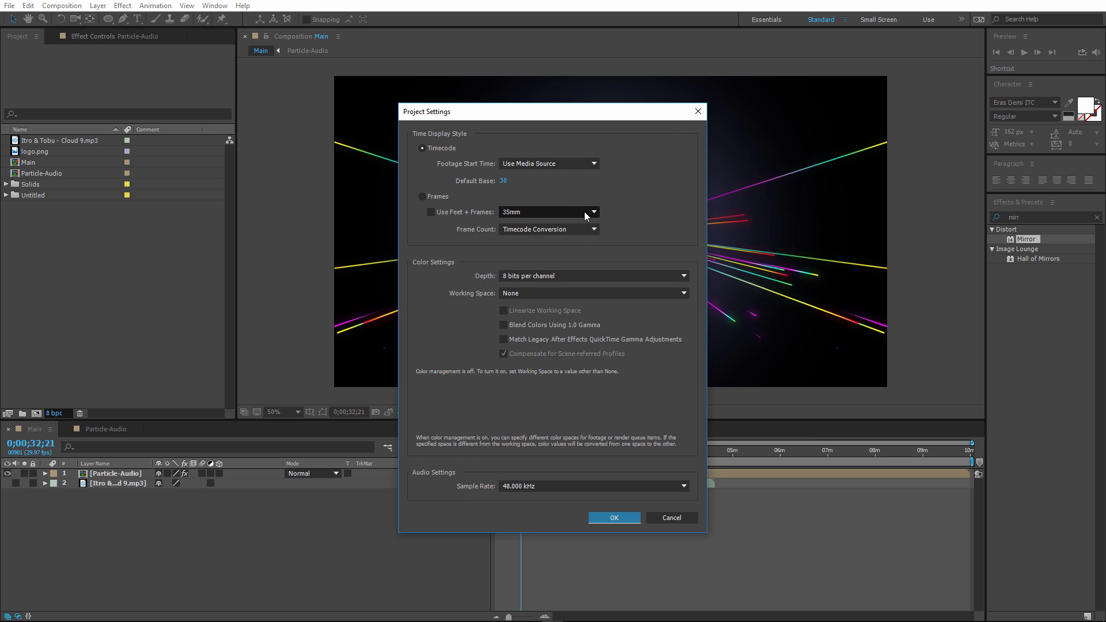
click(525, 277)
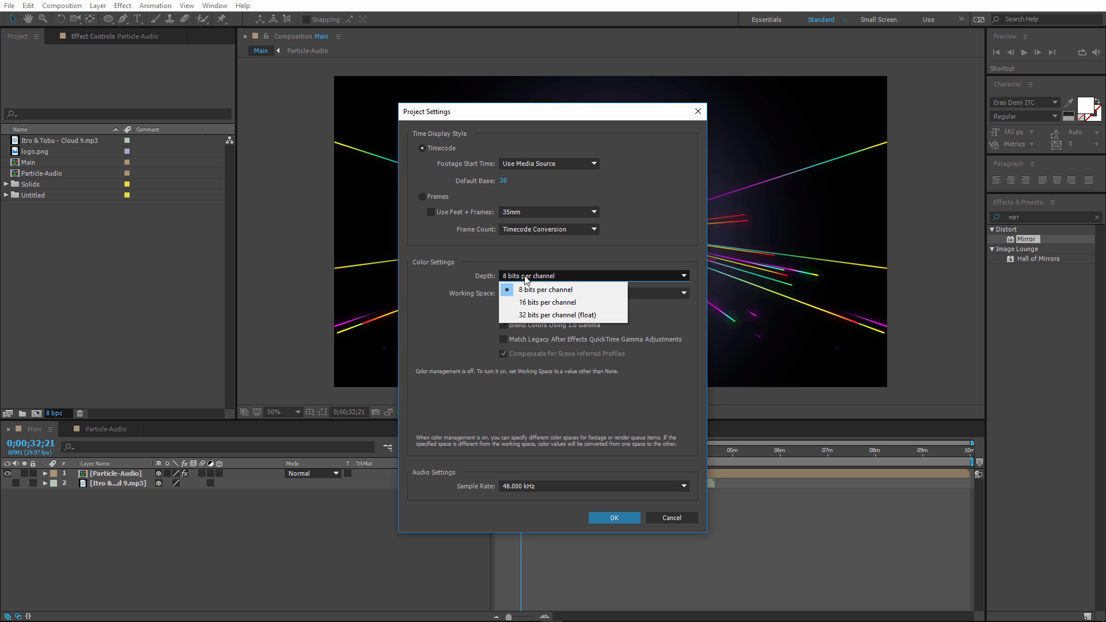
click(553, 315)
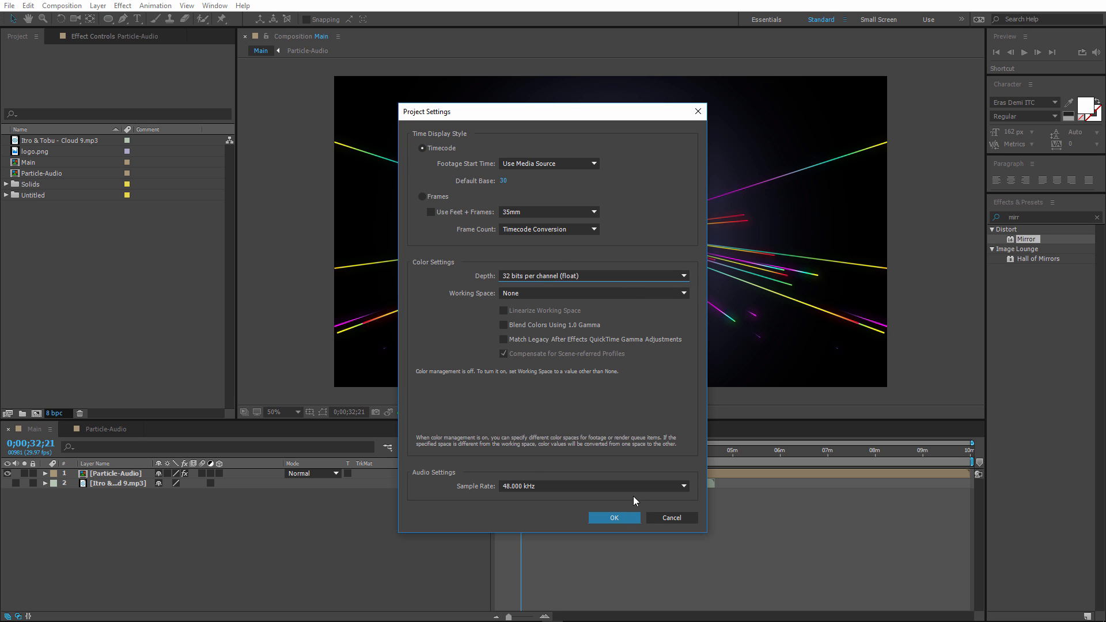
click(615, 518)
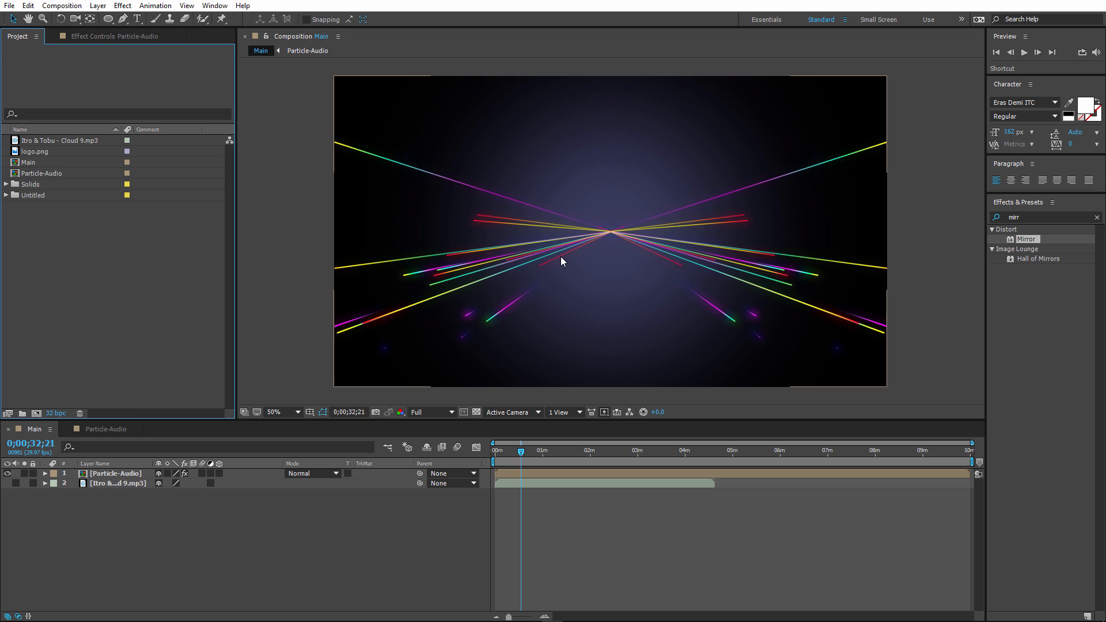
click(222, 562)
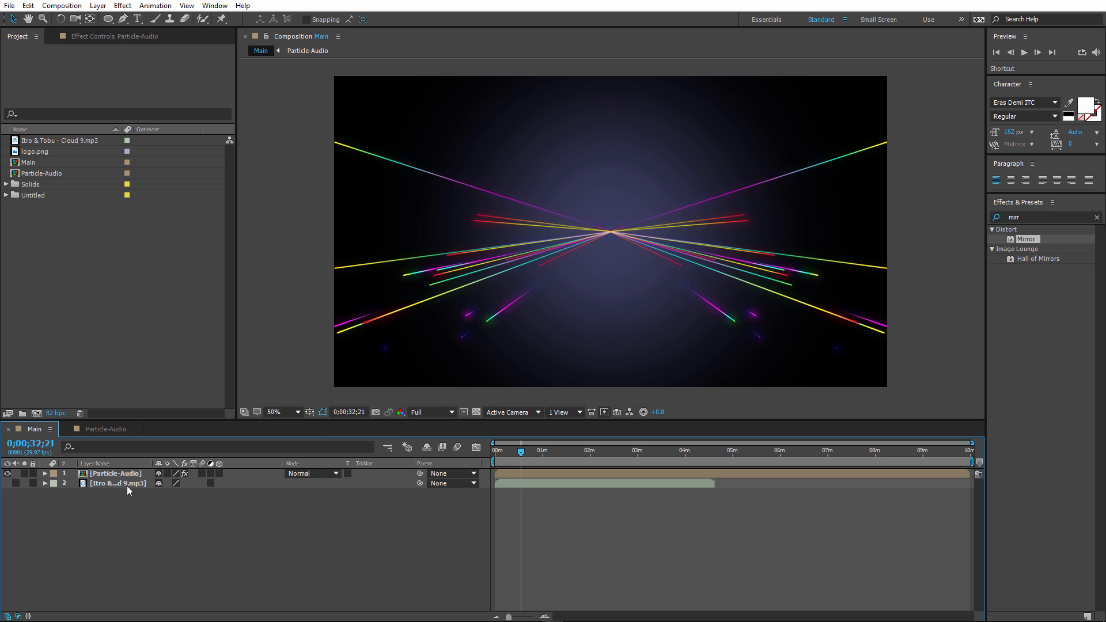
- Add logo.png to the Main composition between the Particle-Audio layer and the mp3
drag(37, 151, 129, 485)
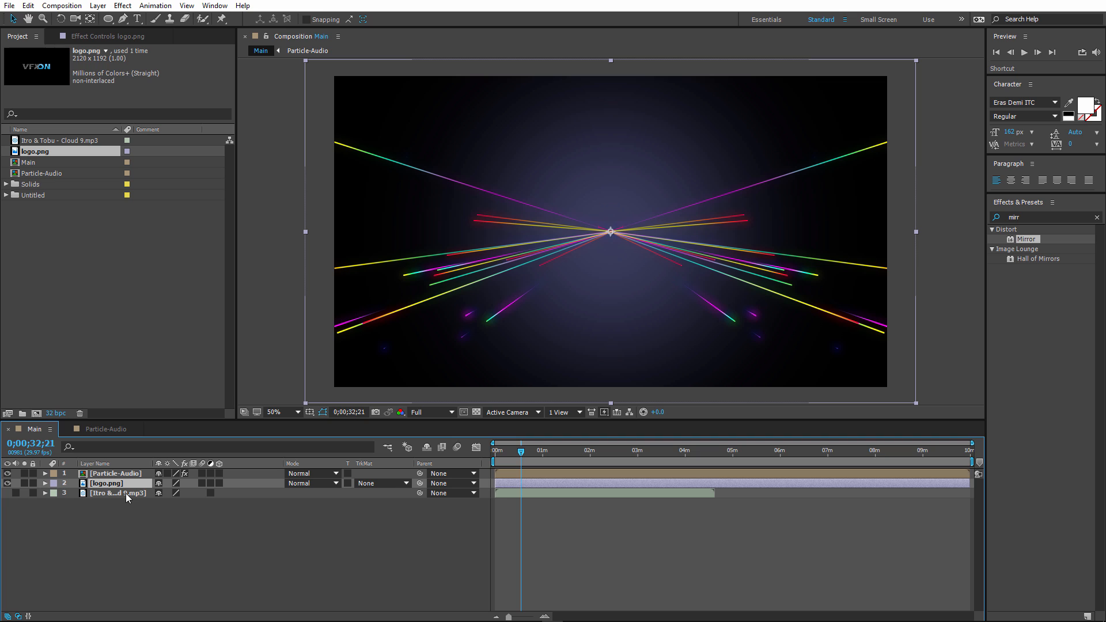
click(127, 494)
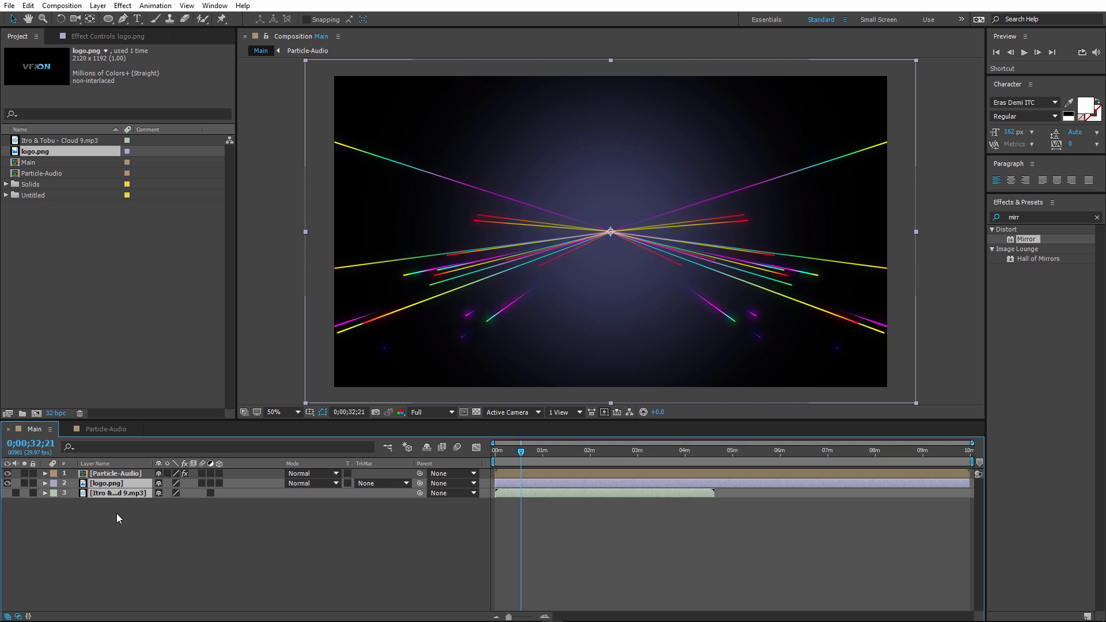
click(116, 513)
- Pre-compose the logo.png and mp3 layers together into a new composition named Logo-Audio, moving all attributes
click(106, 485)
ctrl+click(116, 495)
right_click(119, 494)
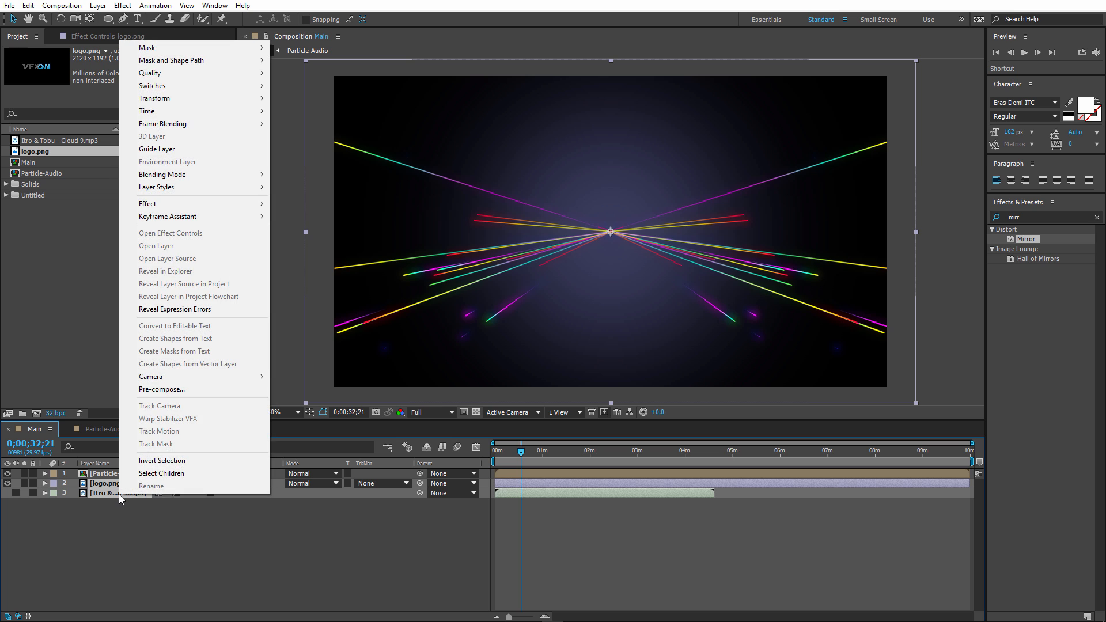
click(165, 391)
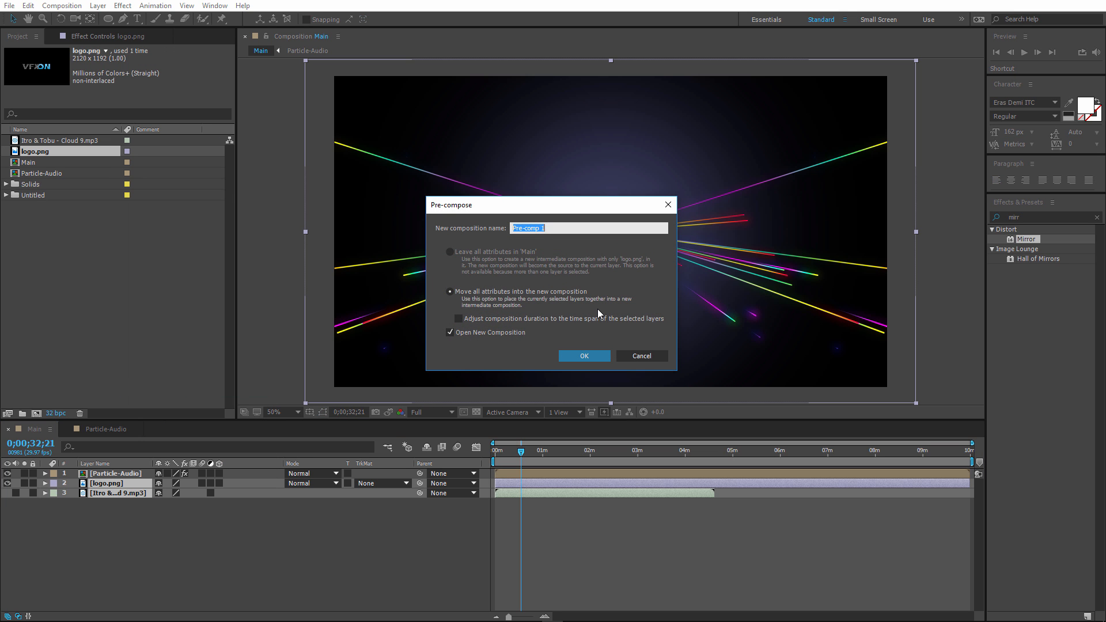
text(Logo-Audio)
key(Return)
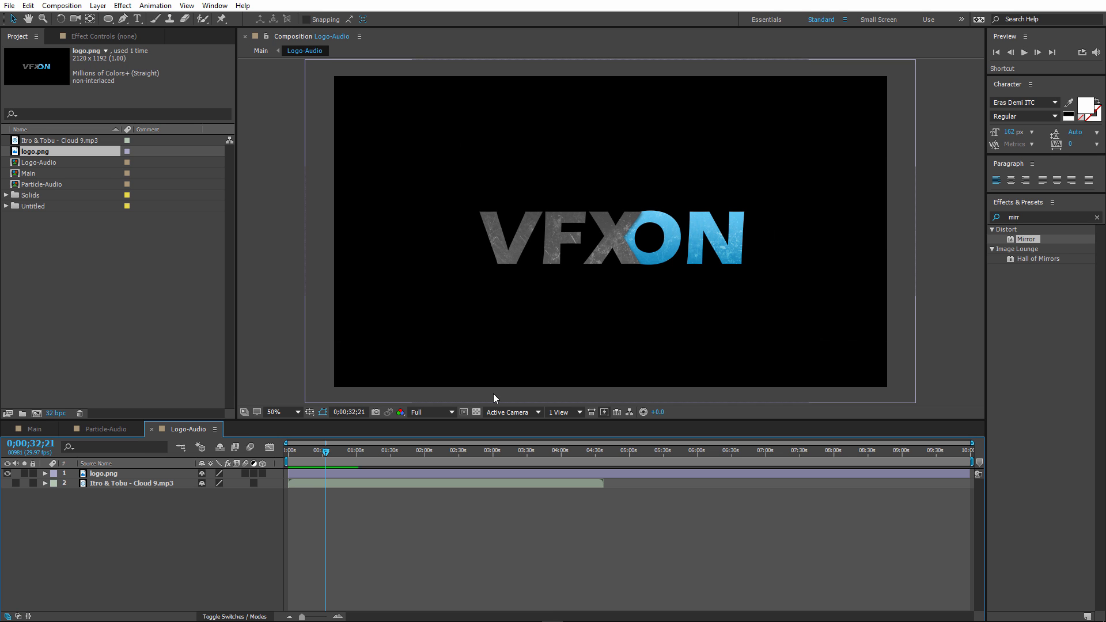
- Hide the logo.png layer in the Logo-Audio composition
key(comma)
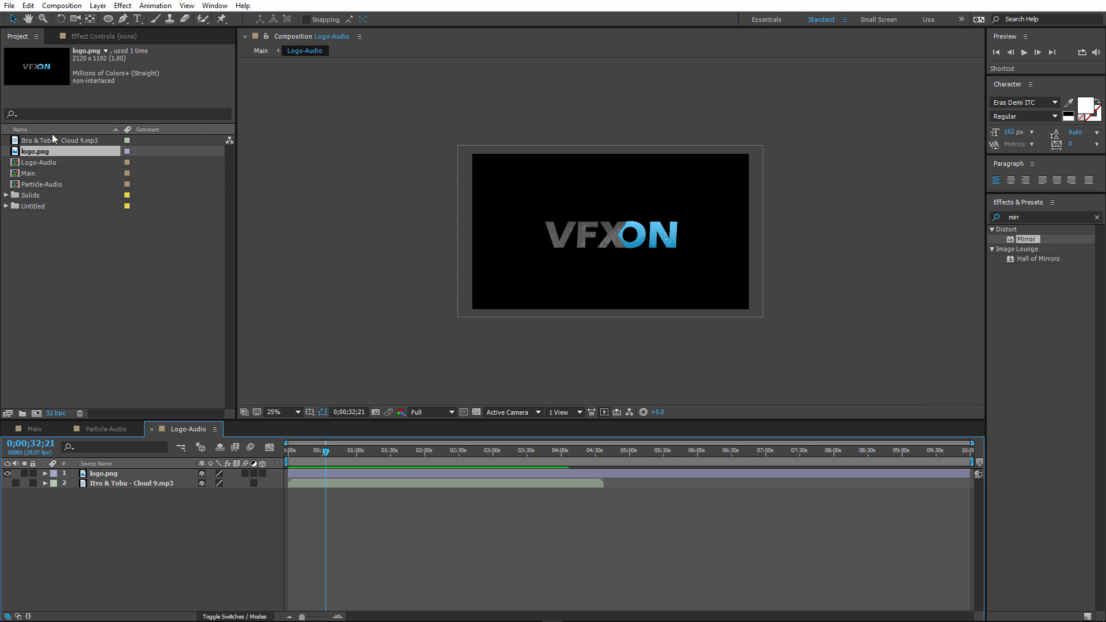
right_click(36, 164)
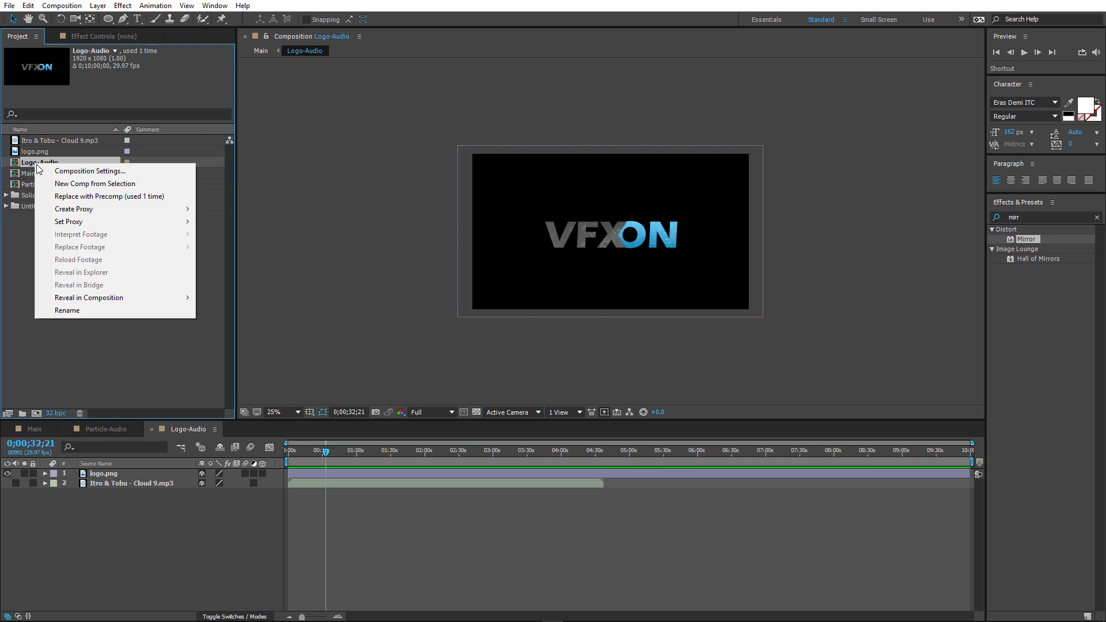
click(21, 302)
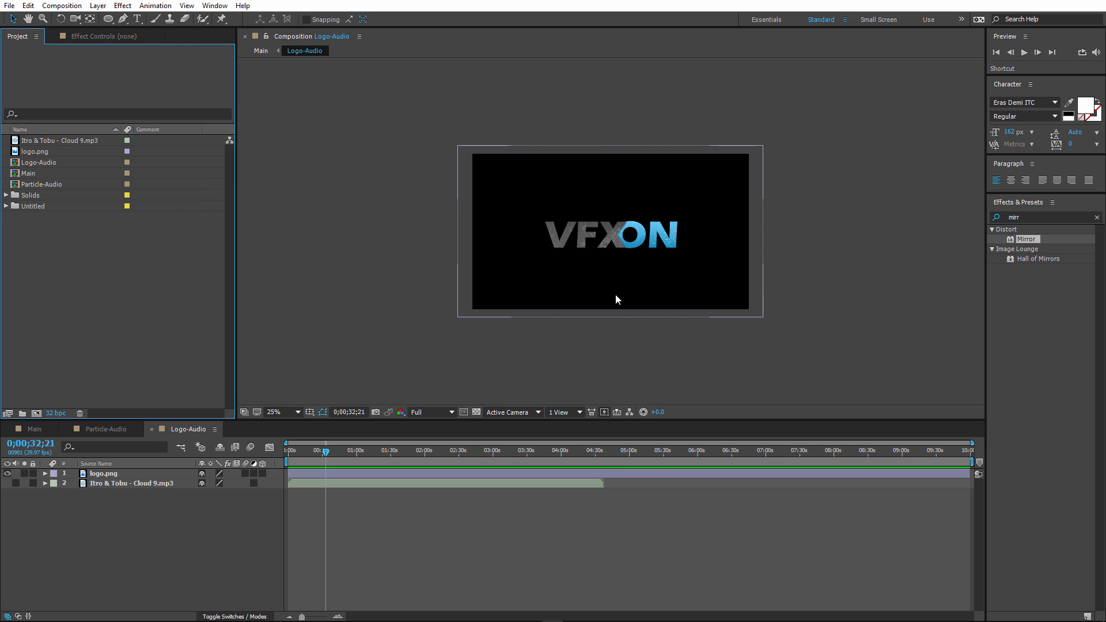
click(111, 476)
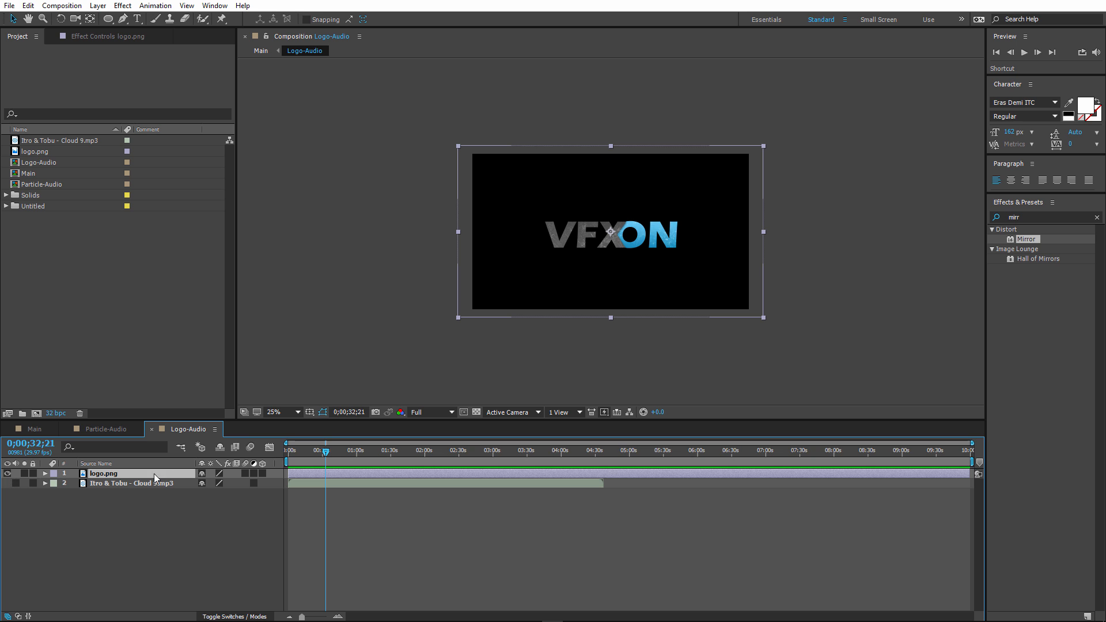
click(7, 473)
- Create a 1920 x 1080 px white solid, colour FFFFFF, named White-Circle in the Logo-Audio composition
right_click(125, 511)
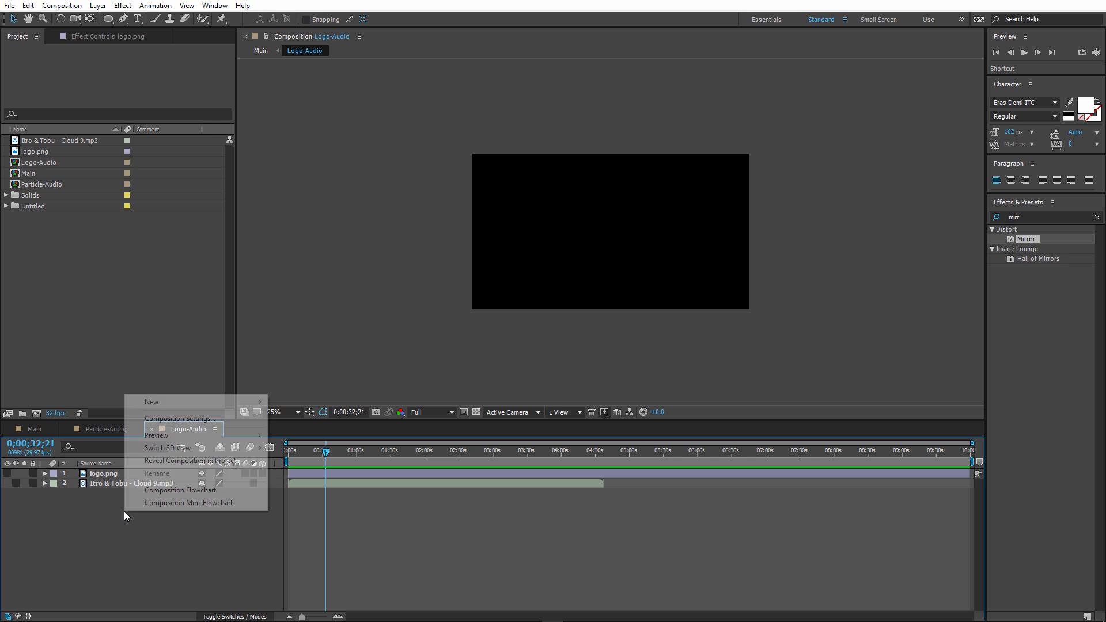
mouse_move(188, 403)
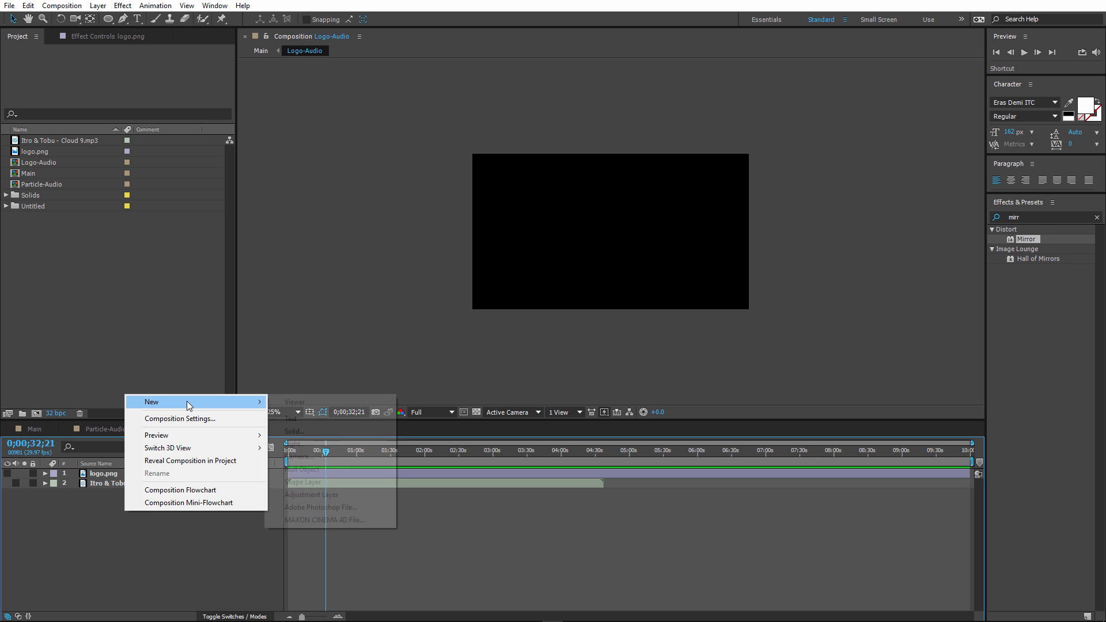
click(292, 432)
click(546, 366)
text(FFFFFF)
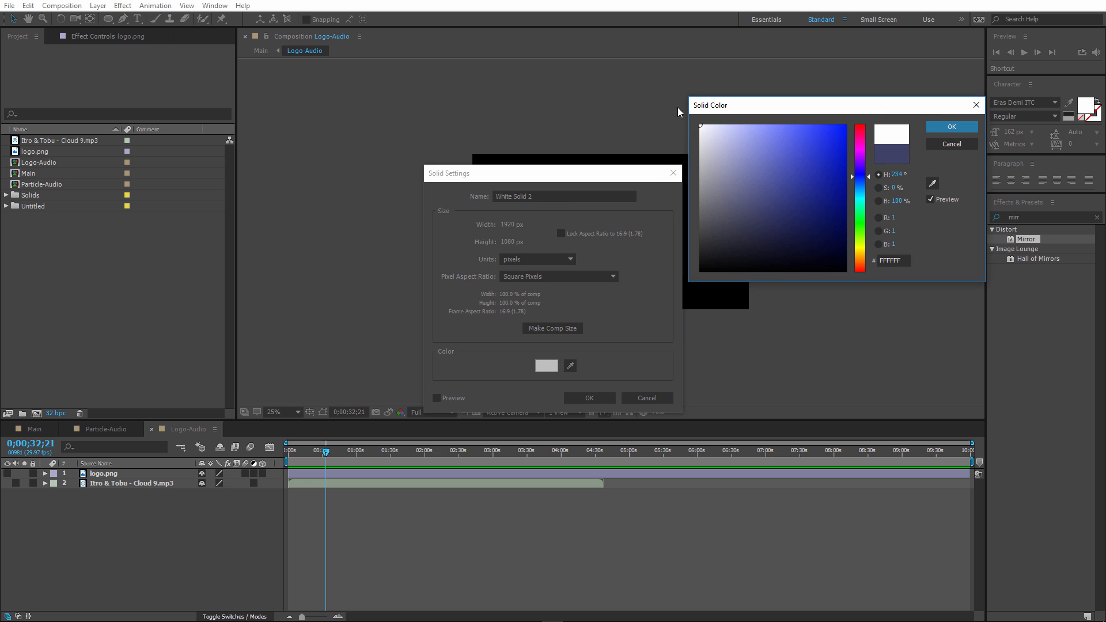
click(952, 125)
click(536, 198)
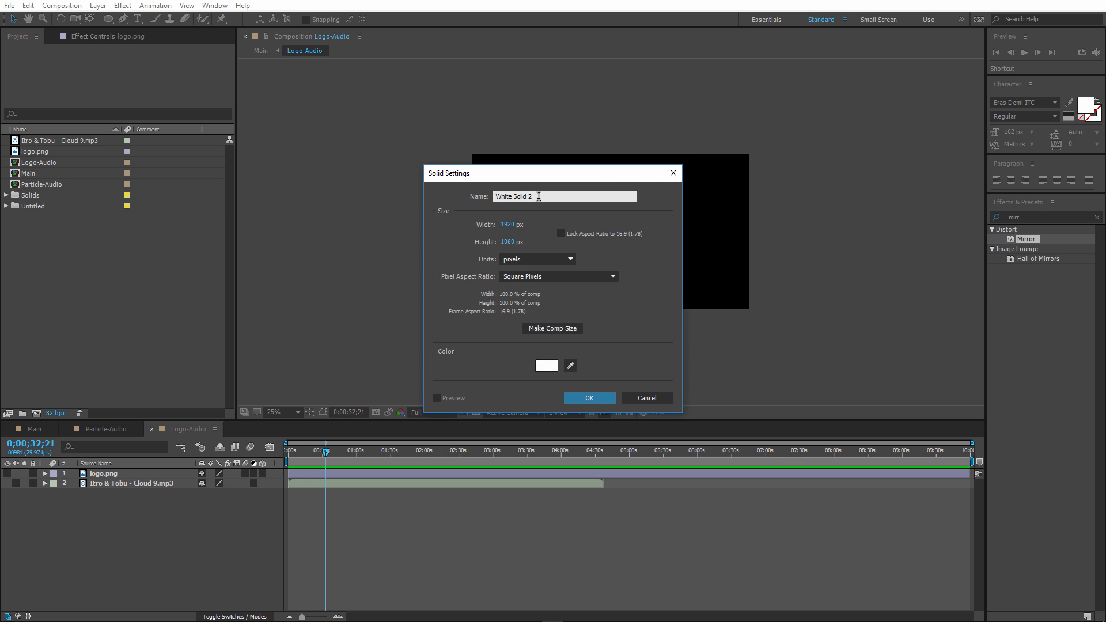
drag(536, 198, 473, 199)
text(White)
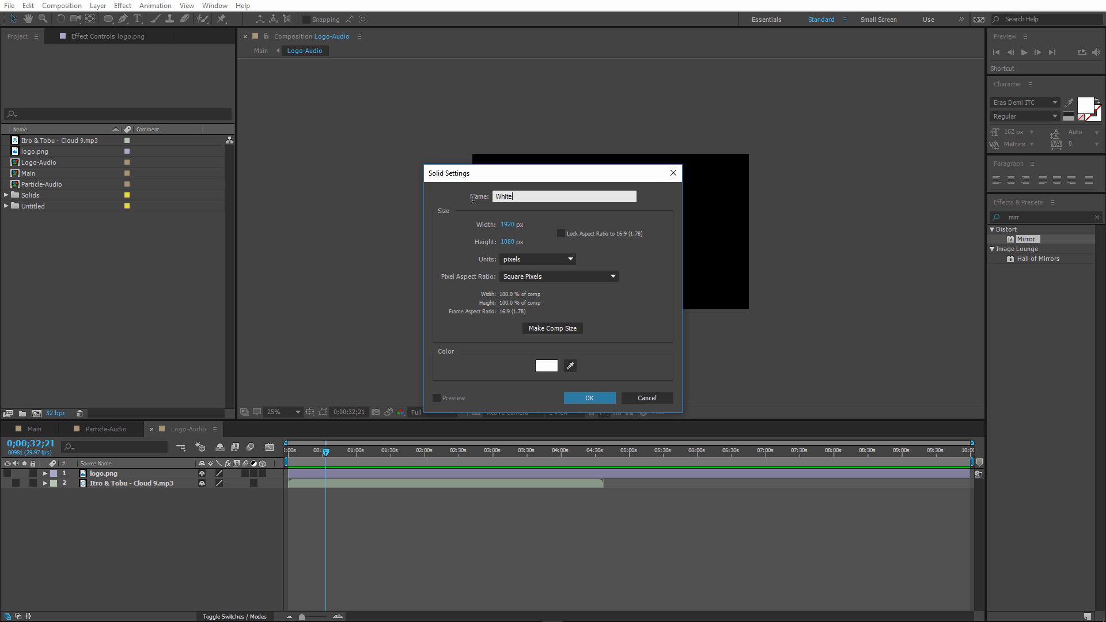
text(-Circle)
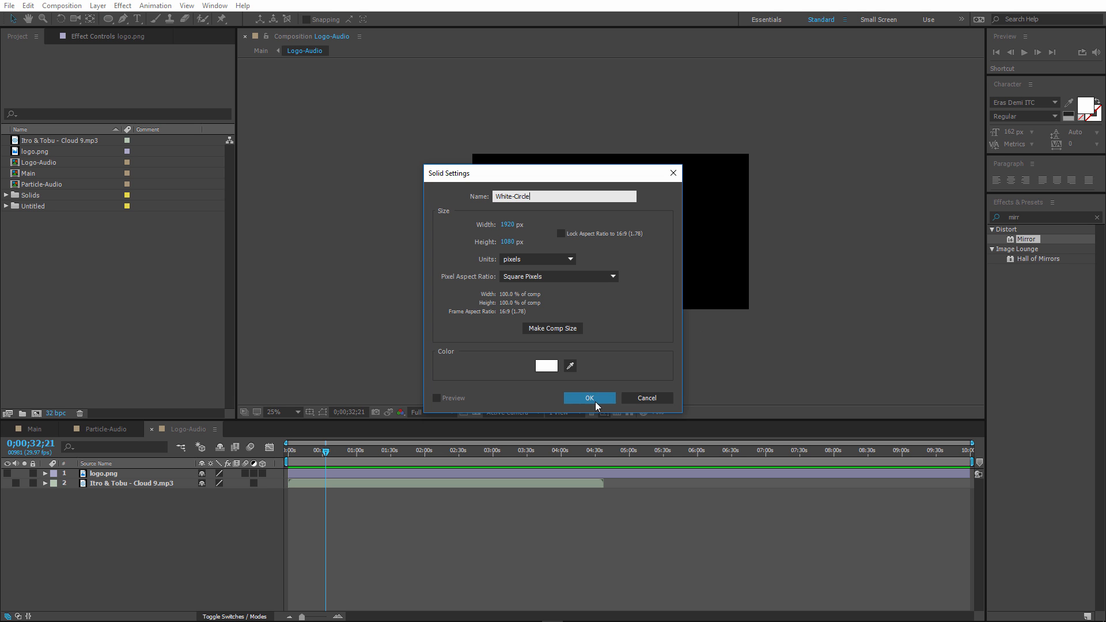
click(590, 398)
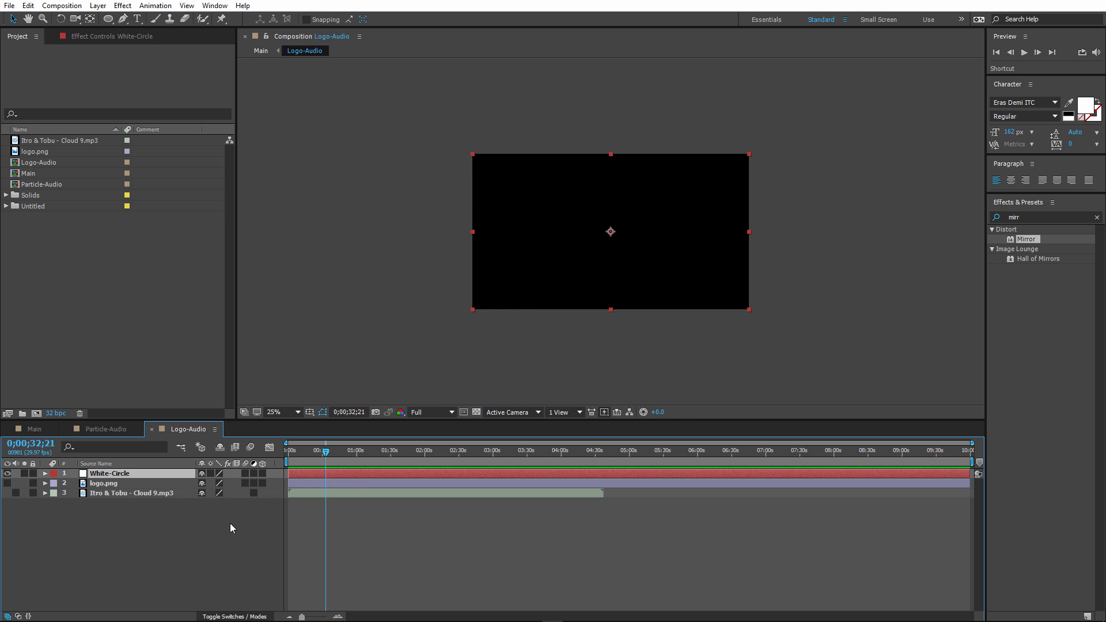
click(106, 18)
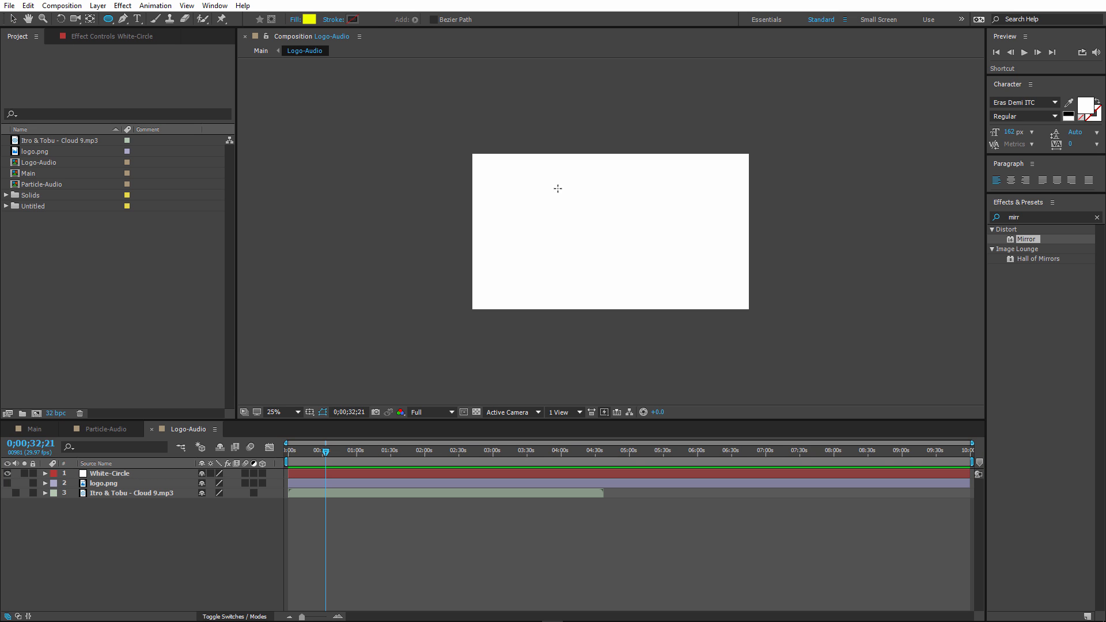
drag(556, 185, 631, 256)
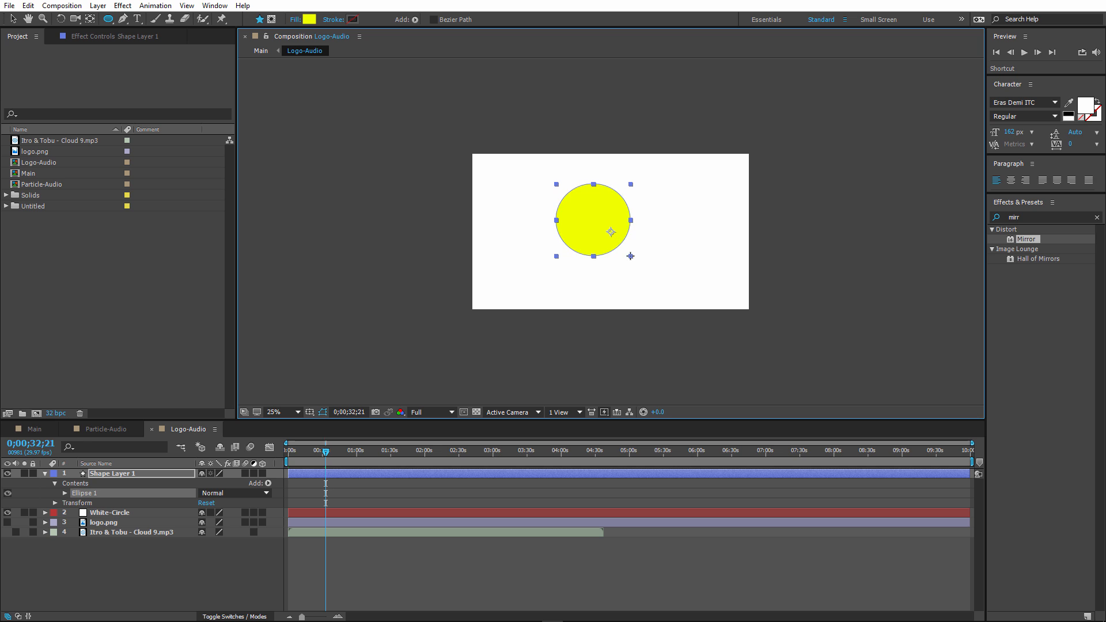
click(113, 467)
key(Delete)
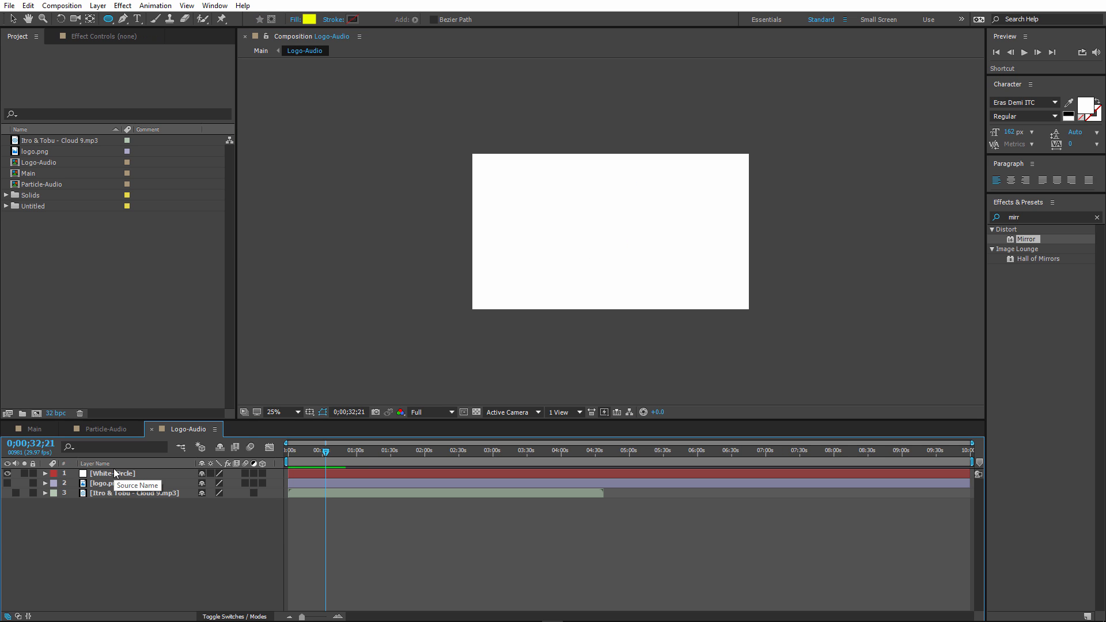
- Draw a circular mask with the Ellipse tool on the White-Circle layer, near the middle of the frame
click(113, 471)
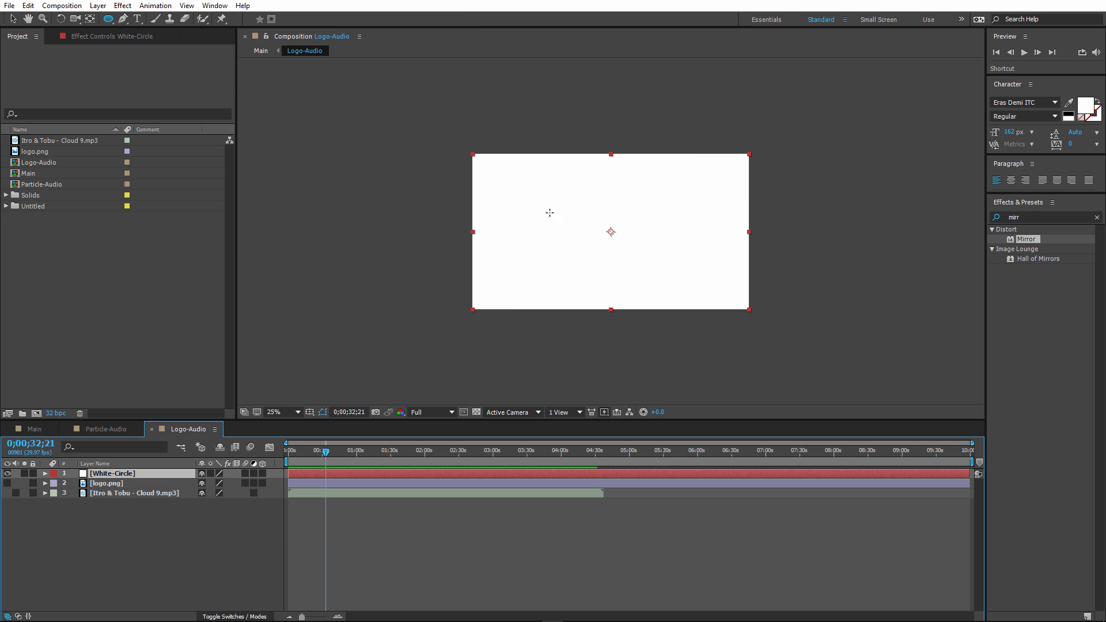
mouse_move(575, 200)
mouse_down()
mouse_move(663, 282)
mouse_move(649, 272)
mouse_up()
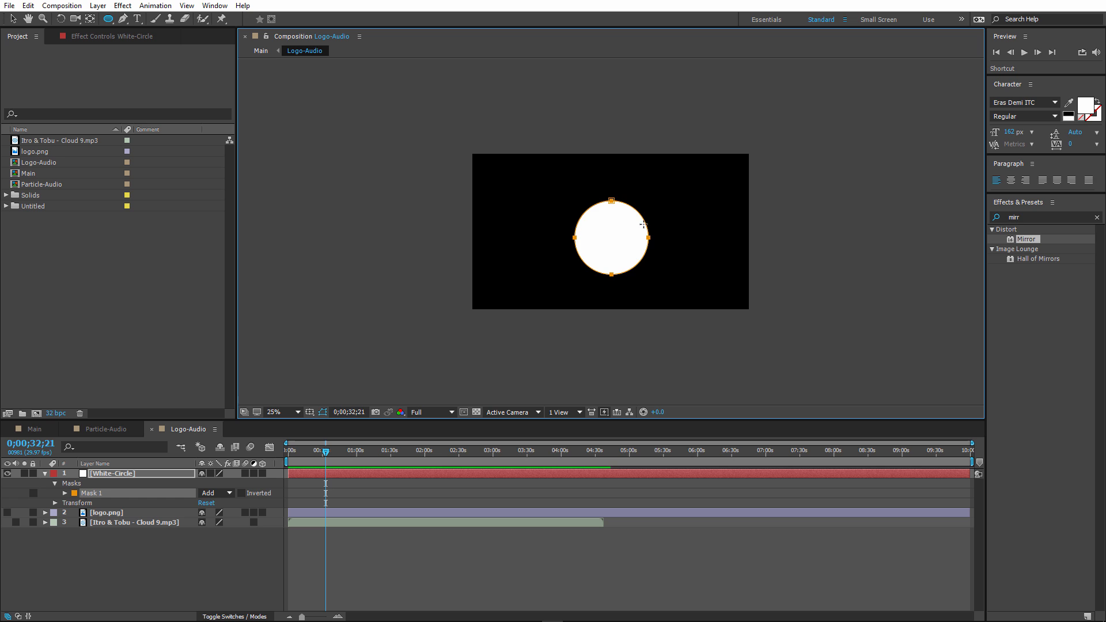
scroll(715, 245, up, 2)
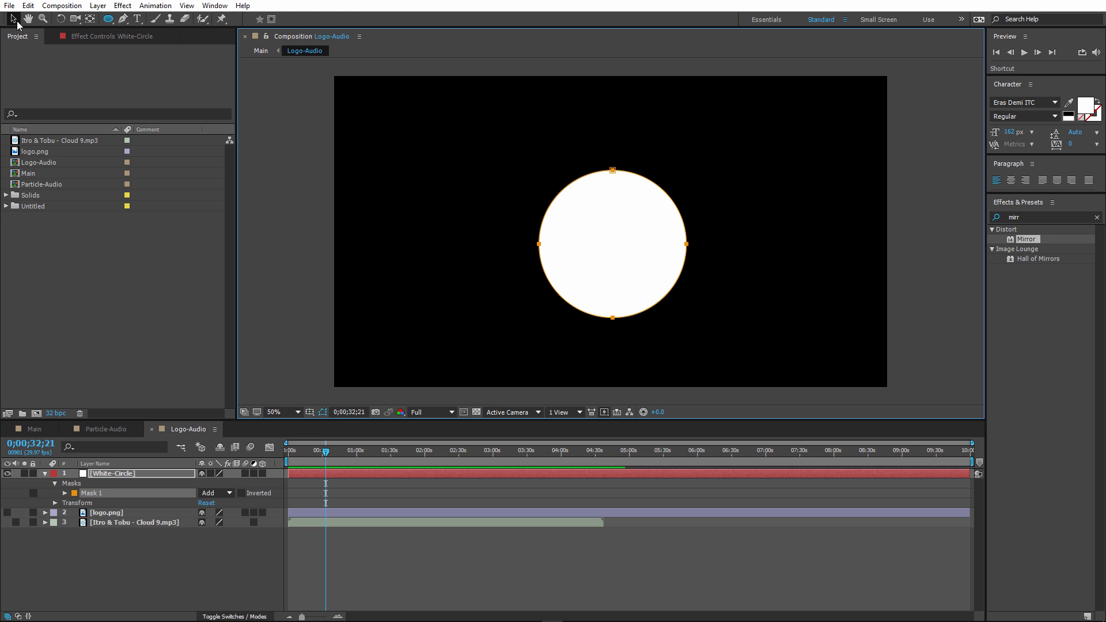
key(v)
- Show the Title/Action Safe guides and move White-Circle's circular mask onto the frame's centre mark
click(314, 414)
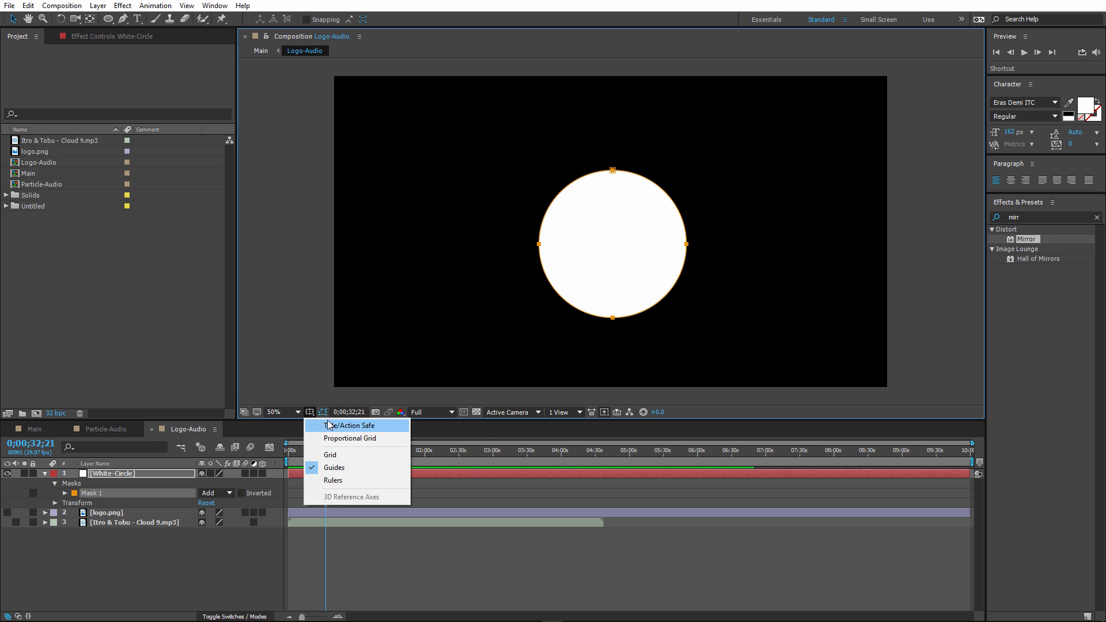
click(335, 425)
drag(679, 213, 678, 201)
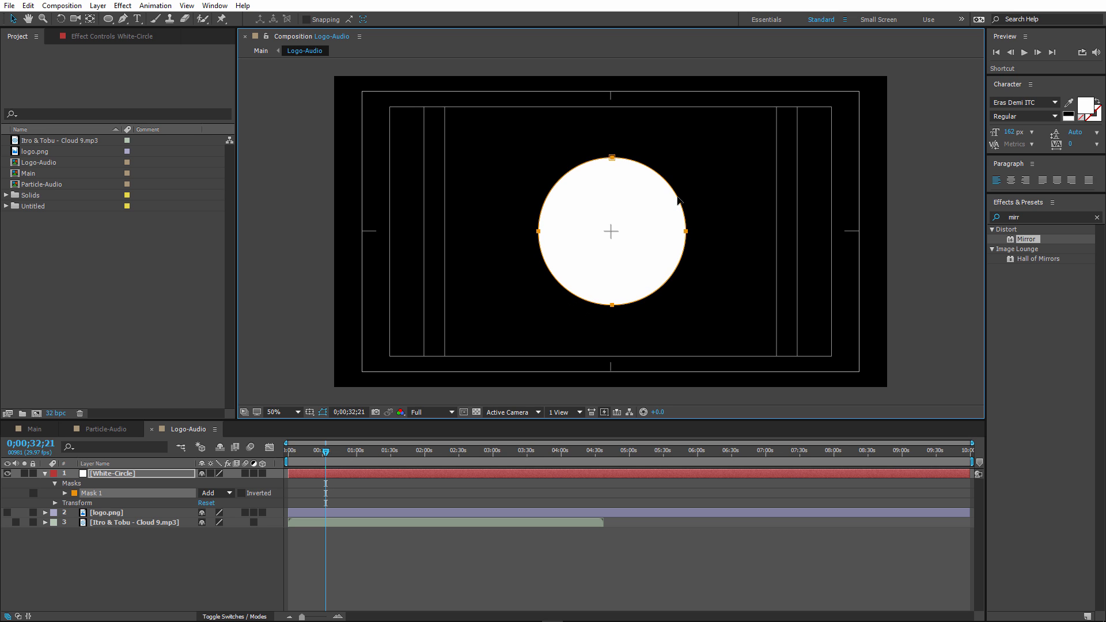
key(Up)
click(756, 248)
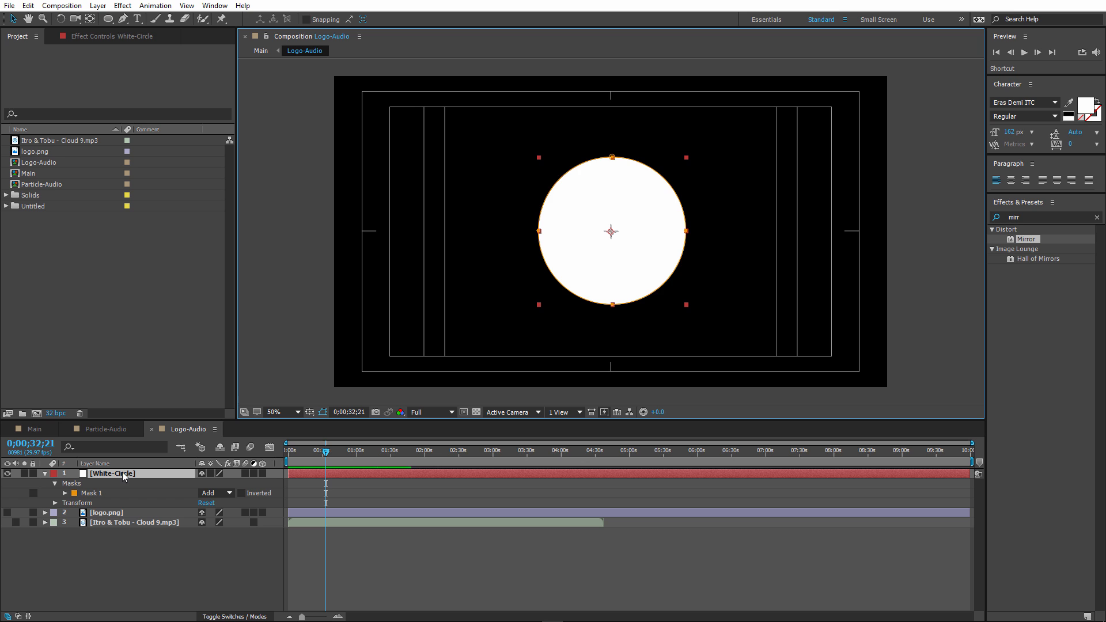
- Make the logo.png layer visible and move it above White-Circle in the layer stack
click(104, 511)
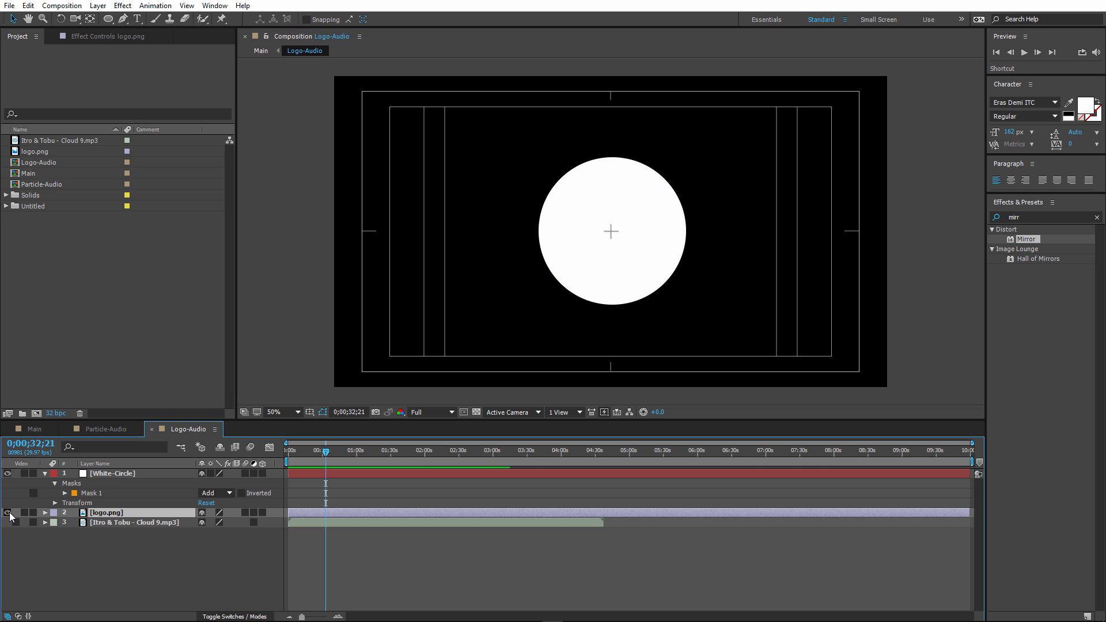
click(8, 513)
drag(108, 515, 112, 471)
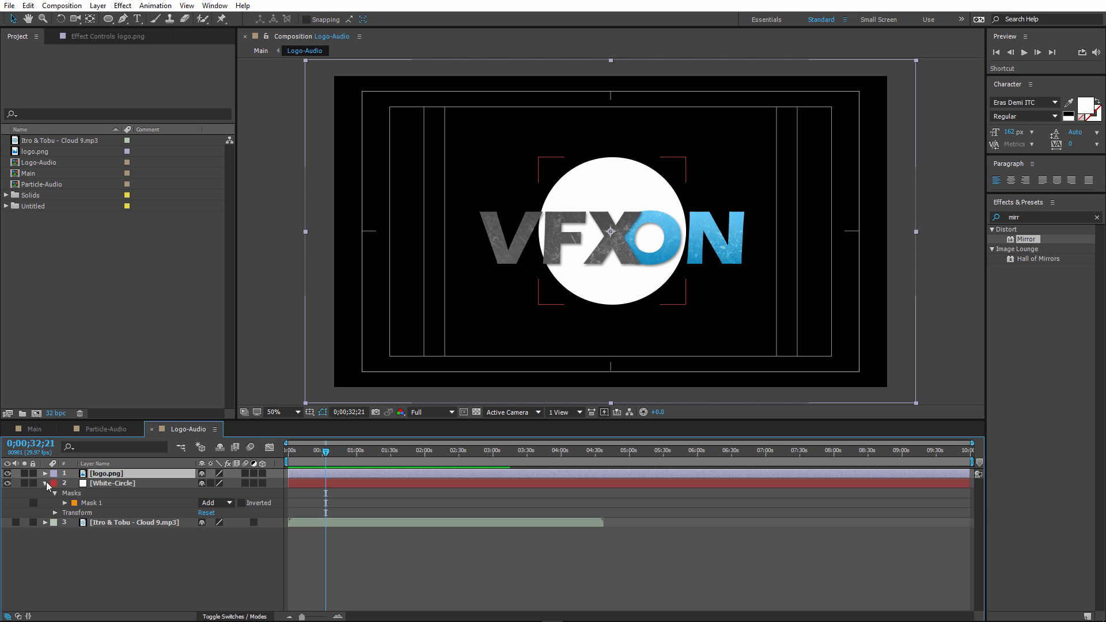
click(45, 483)
- Scale the logo.png layer to 50% so it fits inside the white circle
key(s)
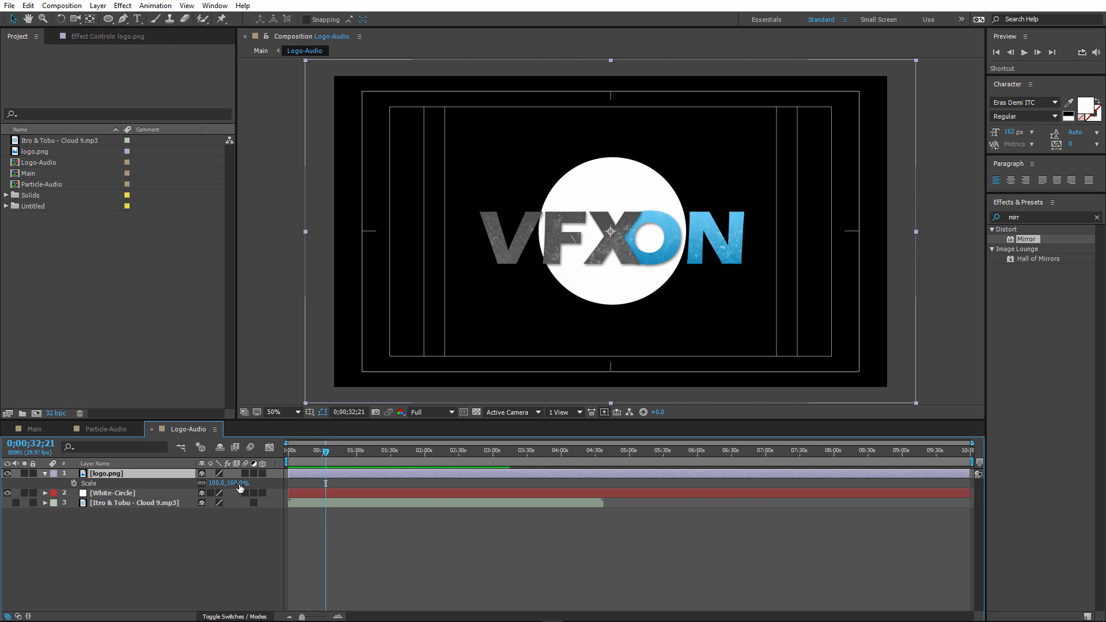
drag(236, 483, 214, 485)
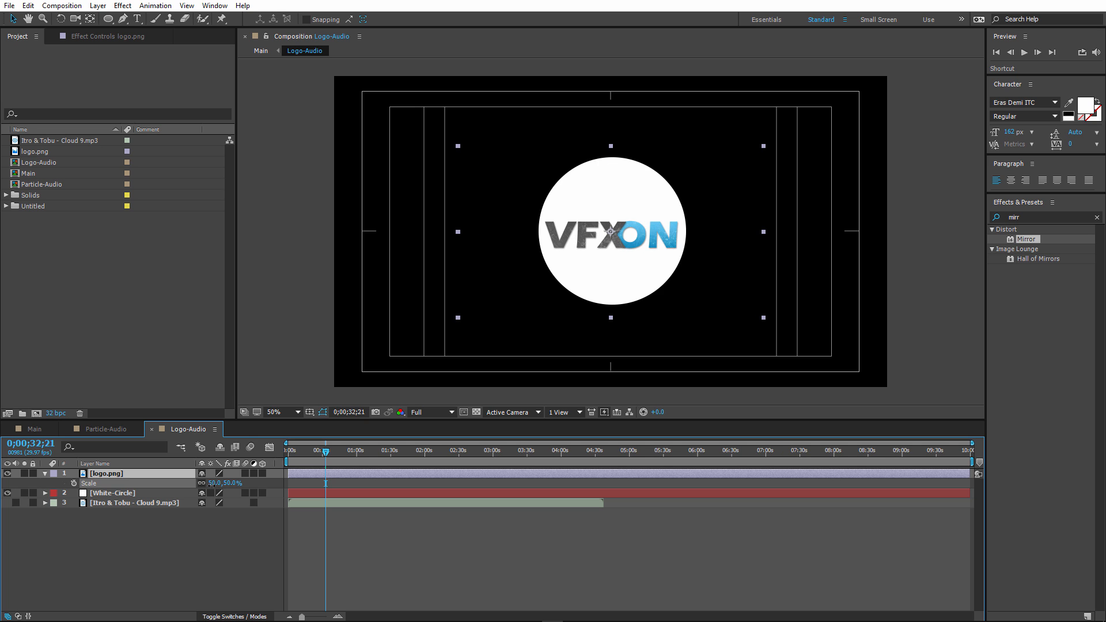
click(44, 473)
click(133, 521)
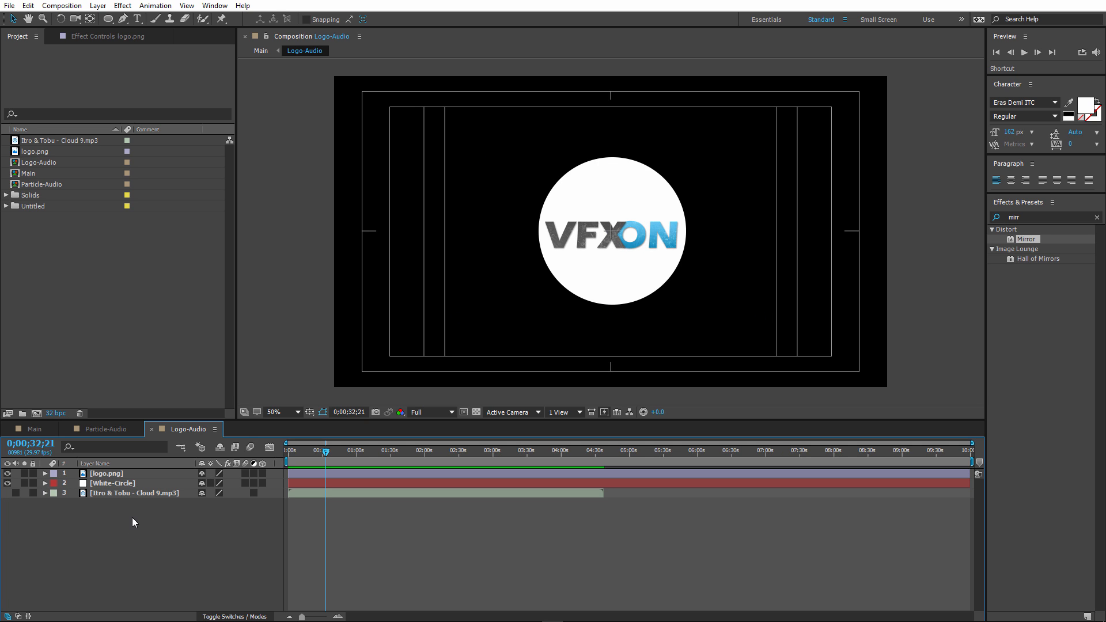
- Create a 1920 x 1080 px black solid, colour 000000, named Audio-React in the Logo-Audio composition
right_click(130, 520)
mouse_move(186, 414)
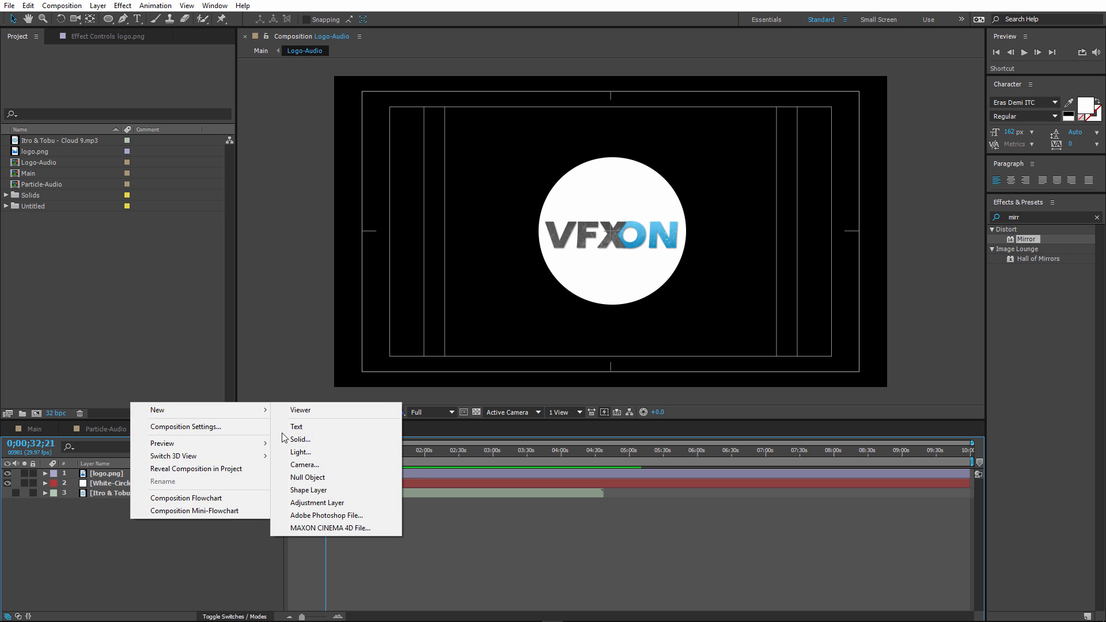
click(298, 439)
click(546, 366)
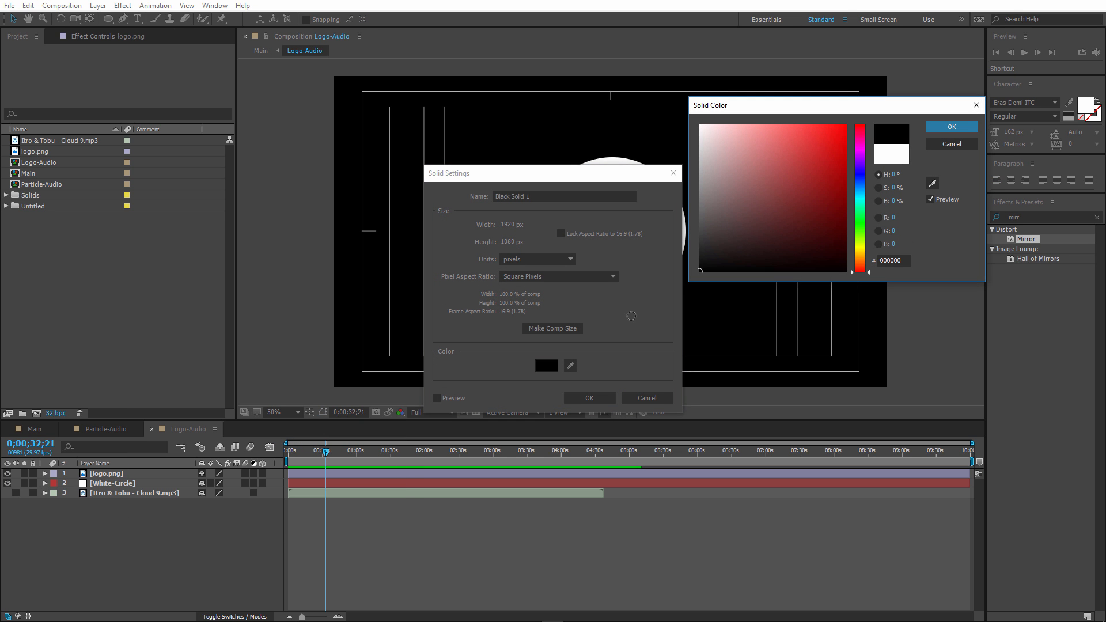
key(Return)
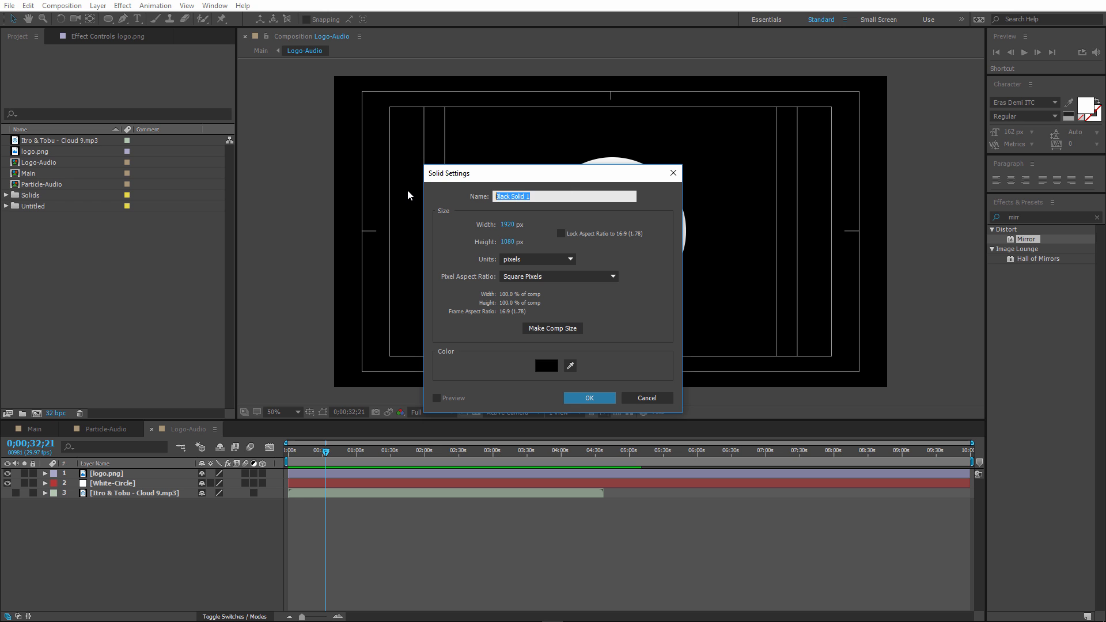
text(Audiop)
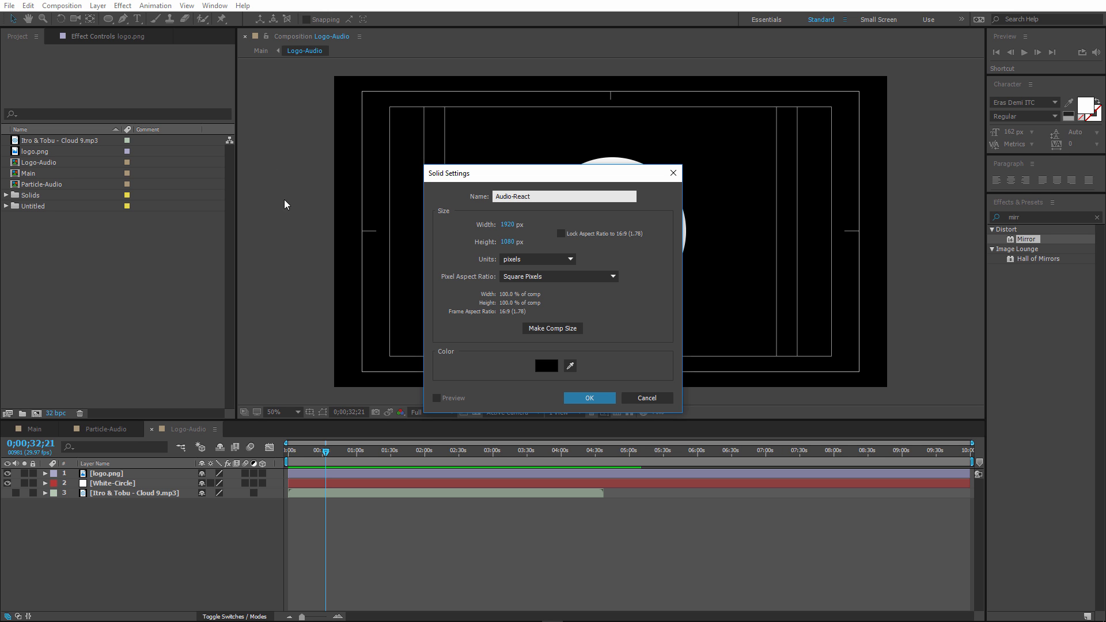
click(585, 398)
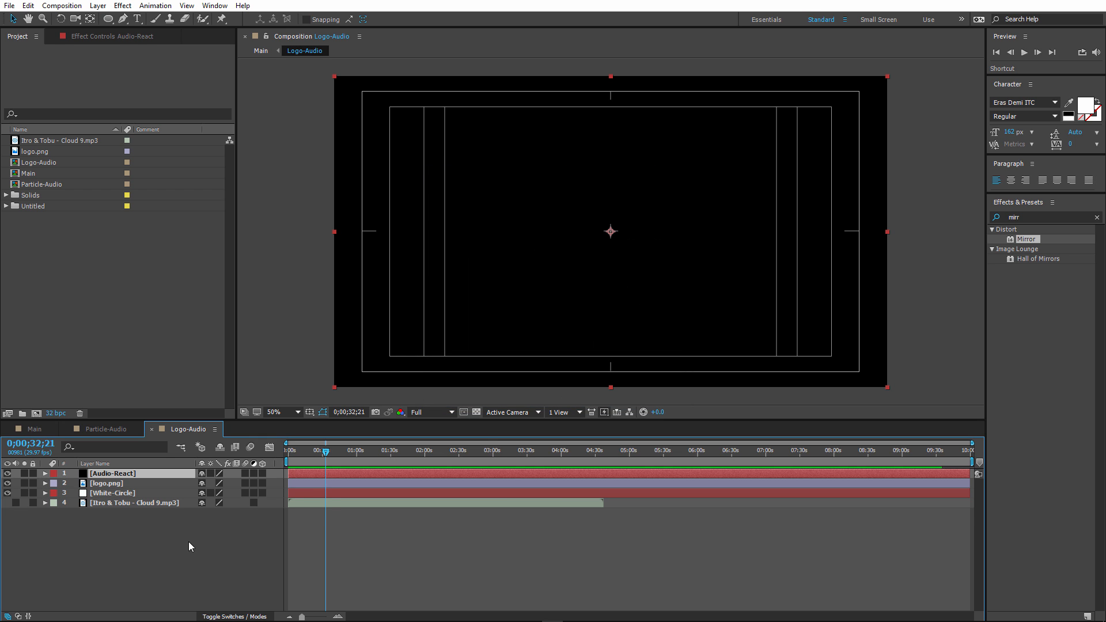
- Apply the Audio Spectrum effect to the Audio-React layer, with Itro & Tobu - Cloud 9.mp3 as its audio layer
click(1030, 217)
text(audio)
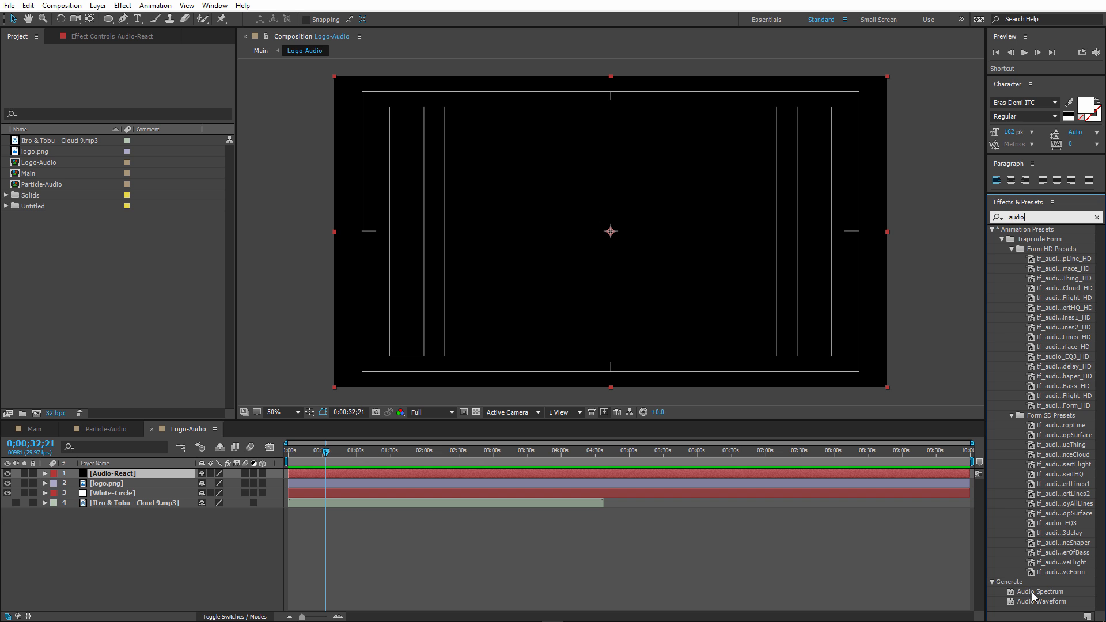
drag(1040, 592, 123, 476)
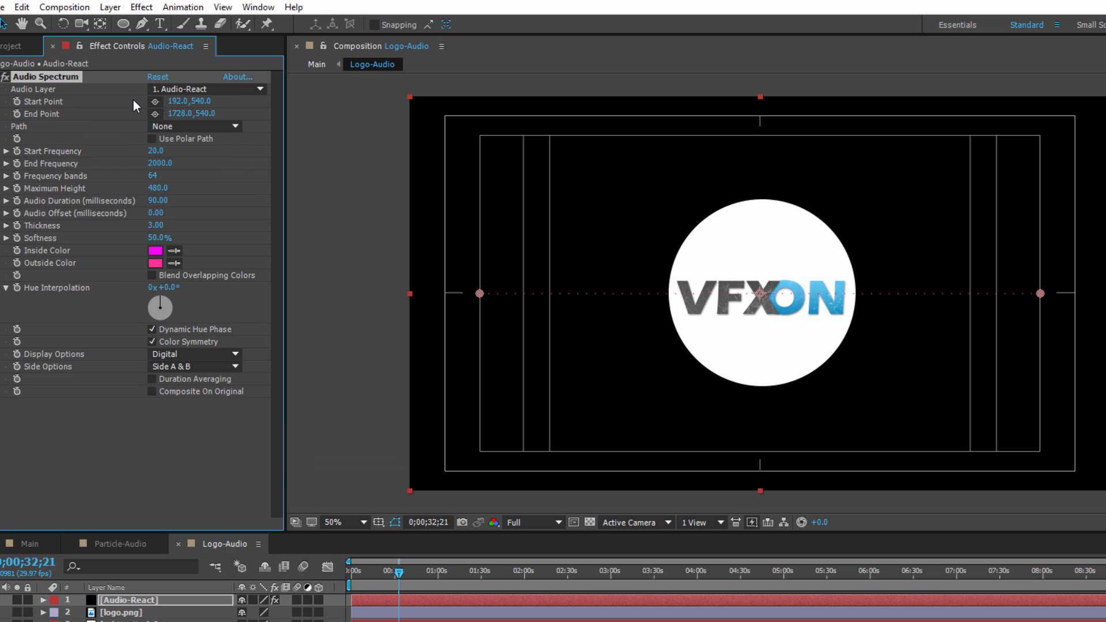
click(201, 89)
click(255, 173)
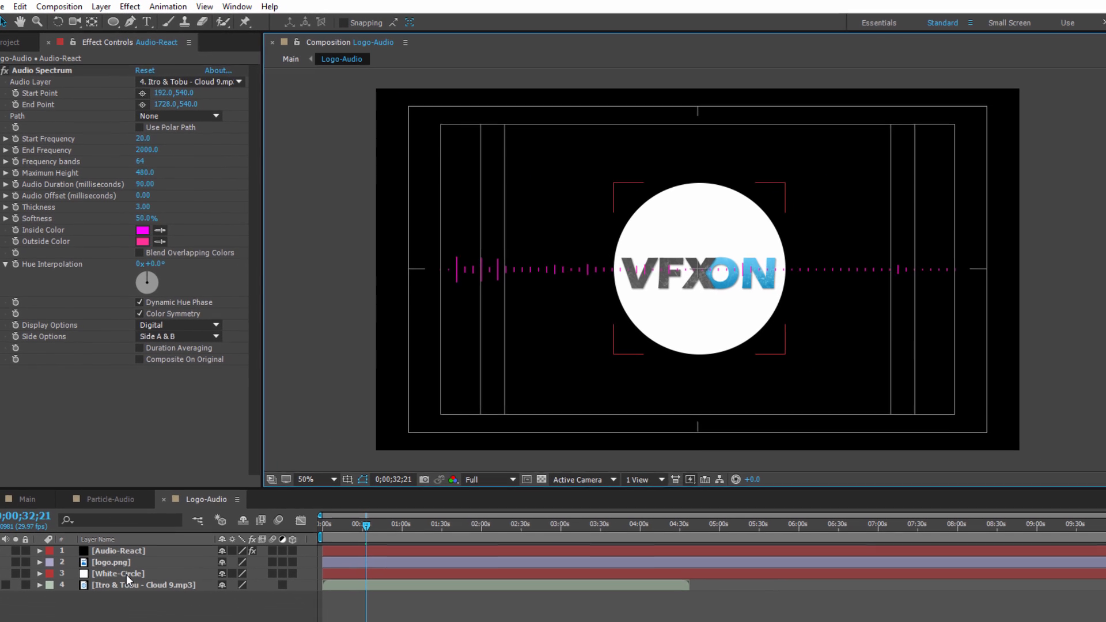
- Copy Mask 1 from the White-Circle layer and paste it onto the Audio-React layer
click(134, 599)
click(39, 572)
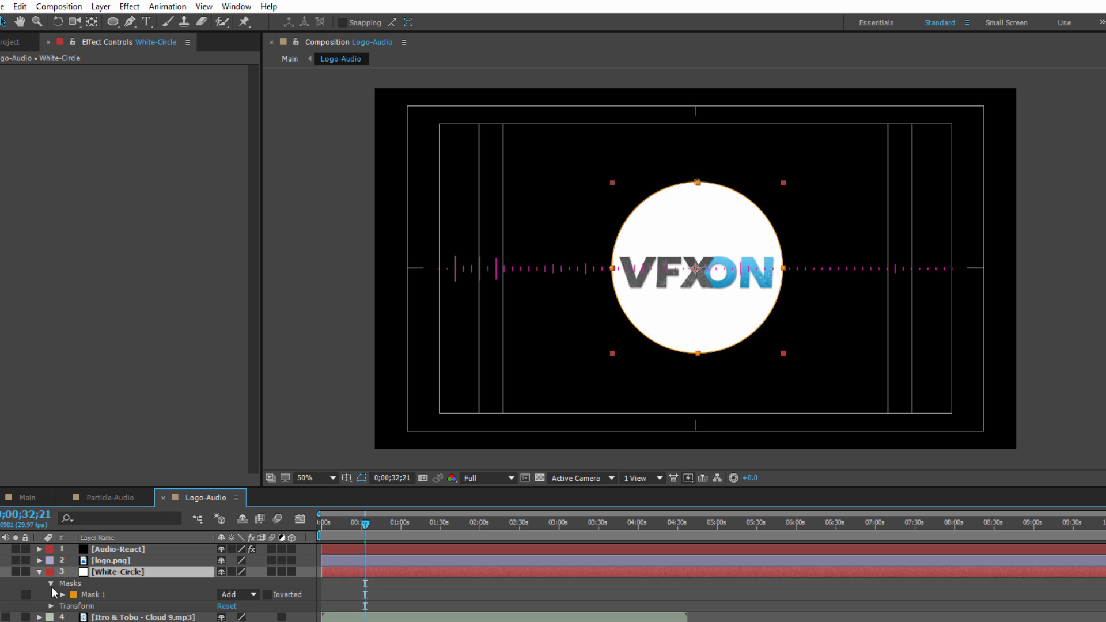
click(62, 595)
click(94, 597)
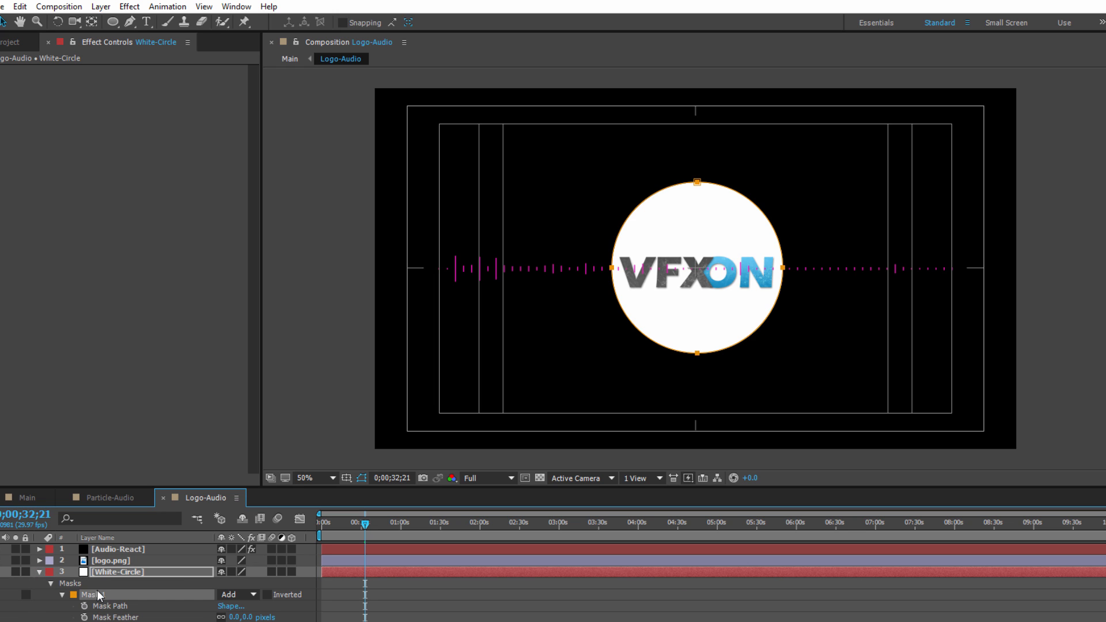
click(119, 549)
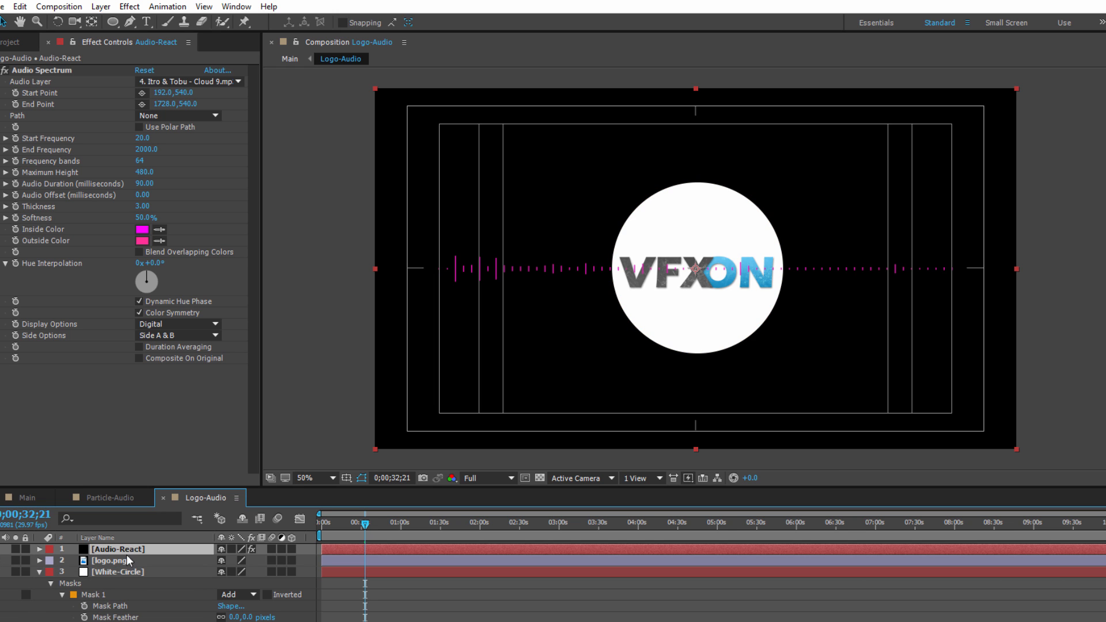
ctrl+click(132, 548)
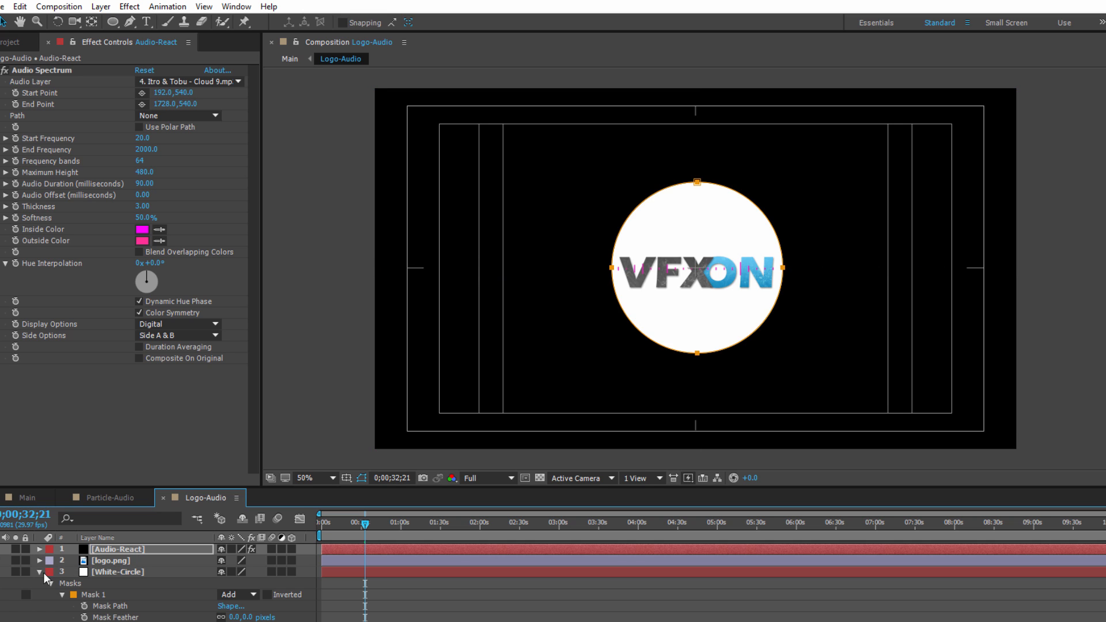
click(39, 572)
- Set the Audio Spectrum path on the Audio-React layer to Mask 1
click(140, 549)
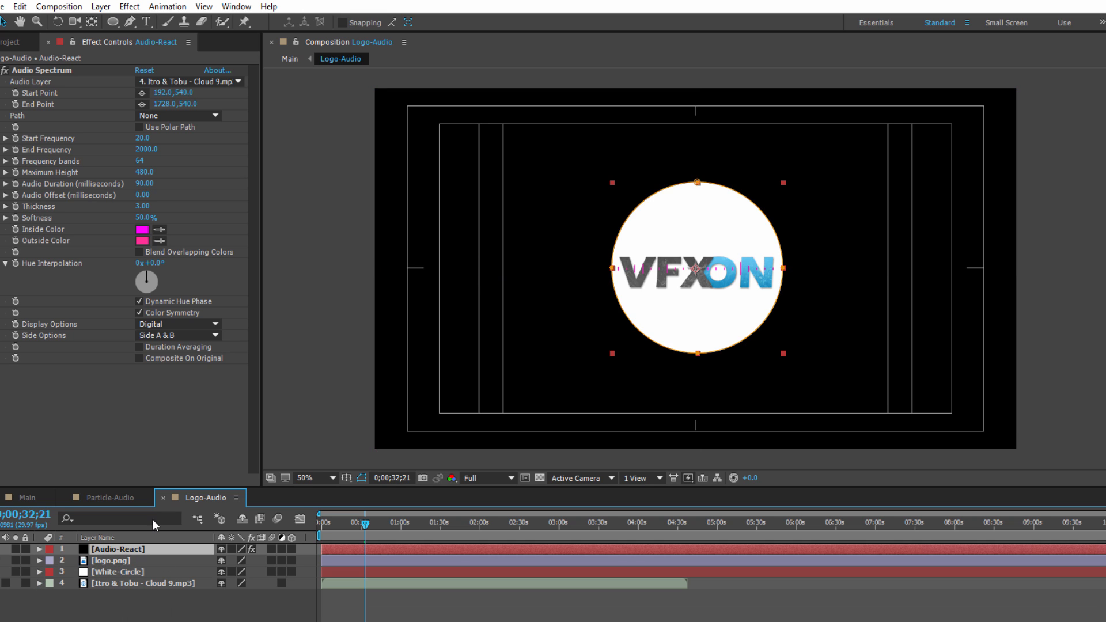
click(168, 116)
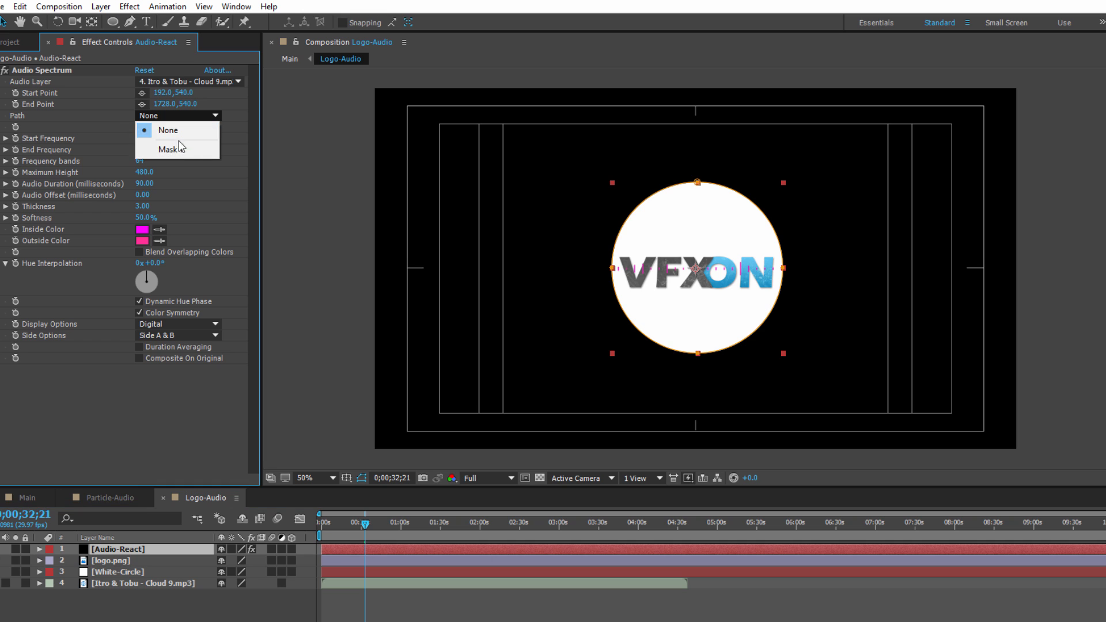
click(175, 147)
click(320, 212)
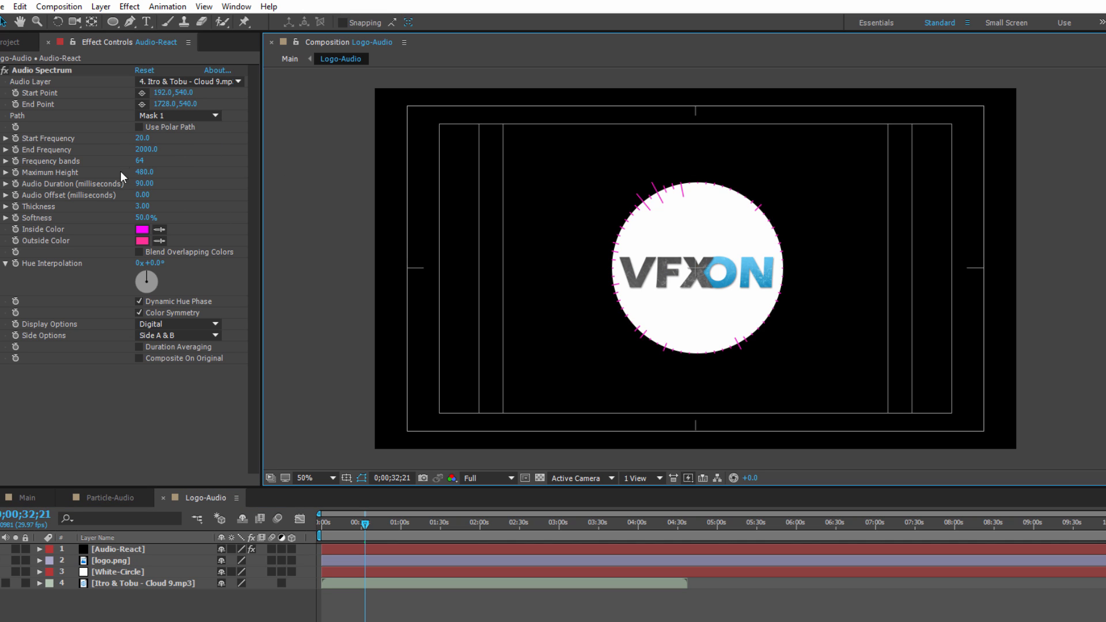
- Set the Audio Spectrum's End Frequency to 600 and its Frequency bands to 1550
click(143, 151)
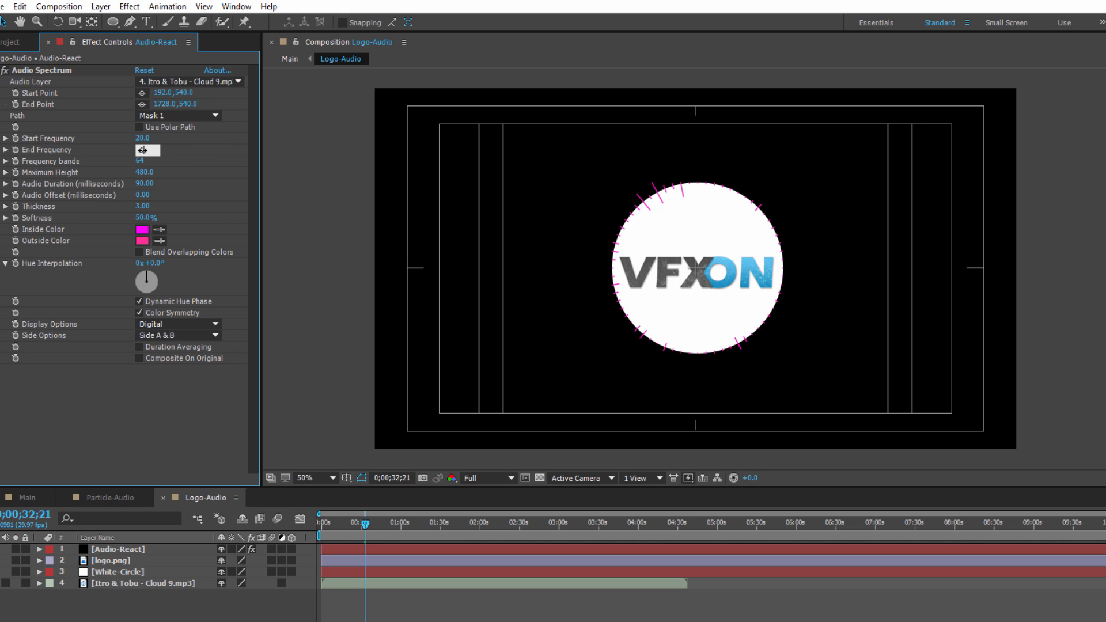
key(Return)
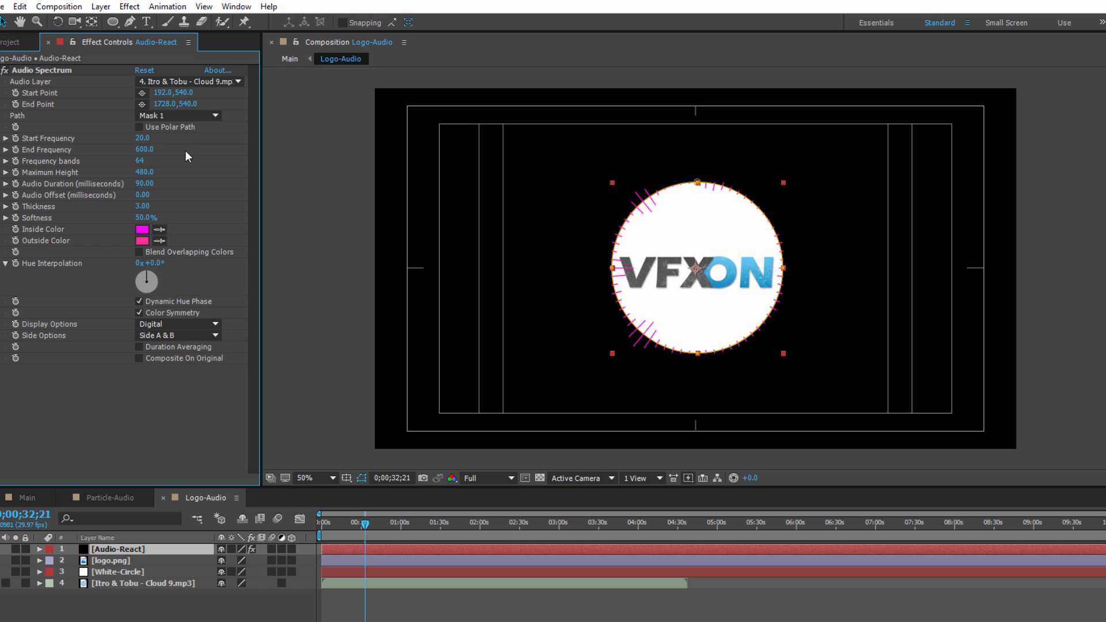
click(139, 163)
key(Return)
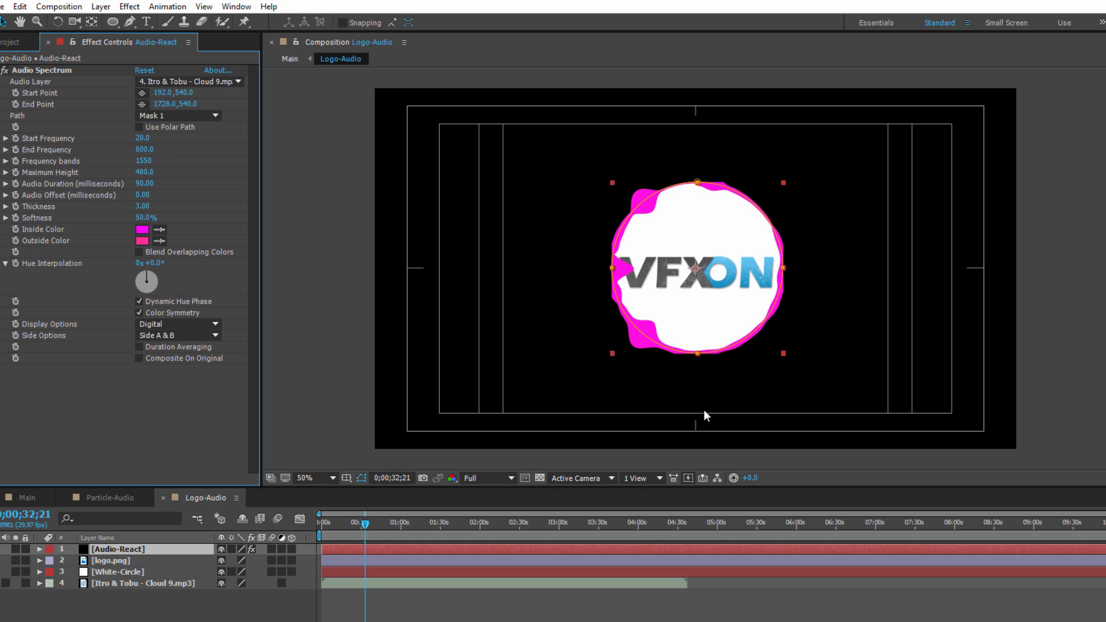
- Set the Audio Spectrum's Maximum Height to 410
click(143, 173)
text(150)
click(338, 165)
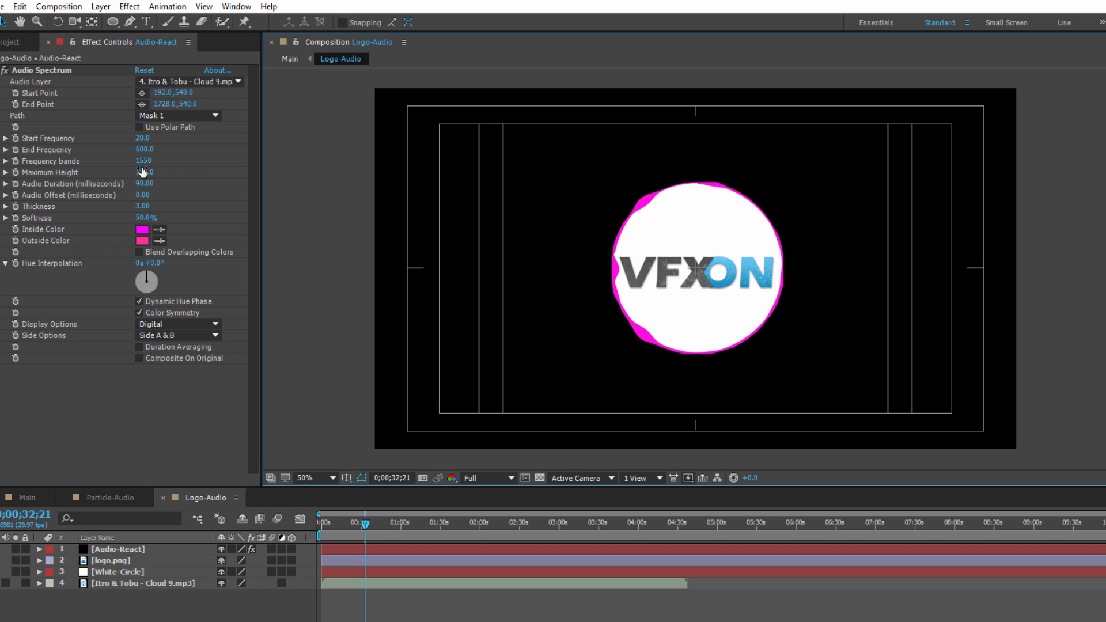
drag(144, 172, 199, 168)
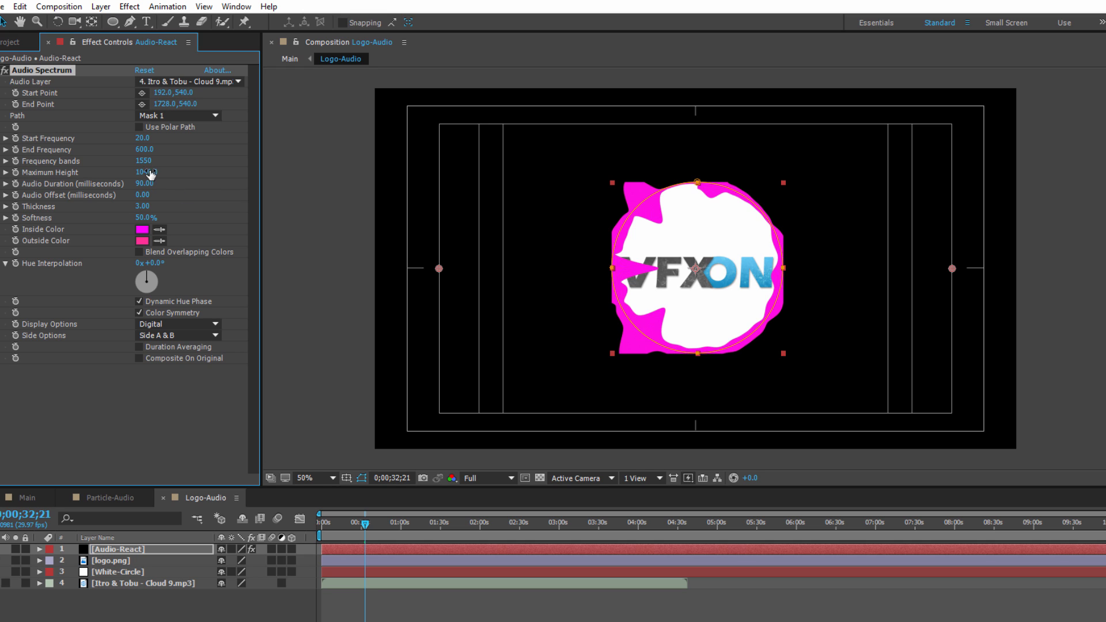
drag(150, 174, 144, 176)
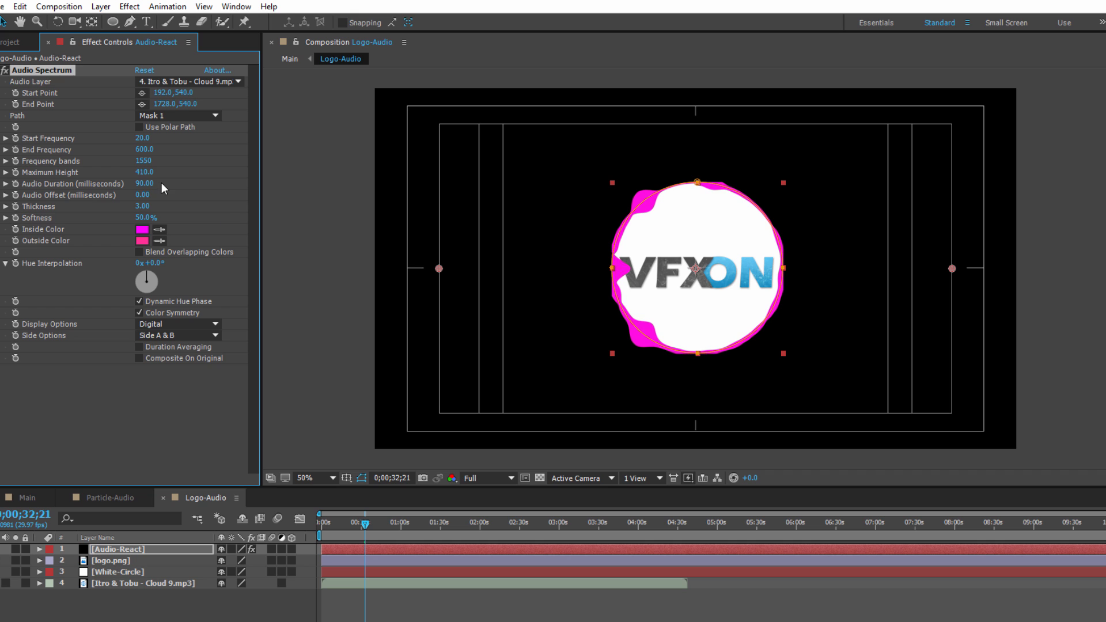
- Set the Audio Spectrum's Softness to 0%
click(143, 218)
text(0)
key(Return)
- Set the Audio Spectrum's Inside Color to FFFA72 and its Outside Color to FF0000
click(147, 229)
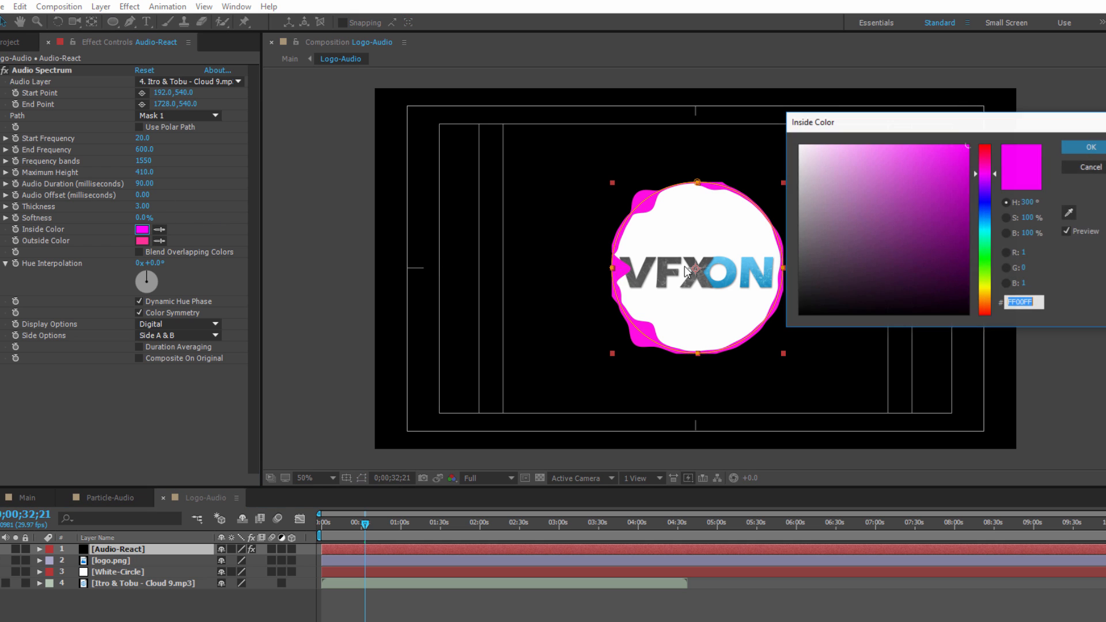
text(FFFA72)
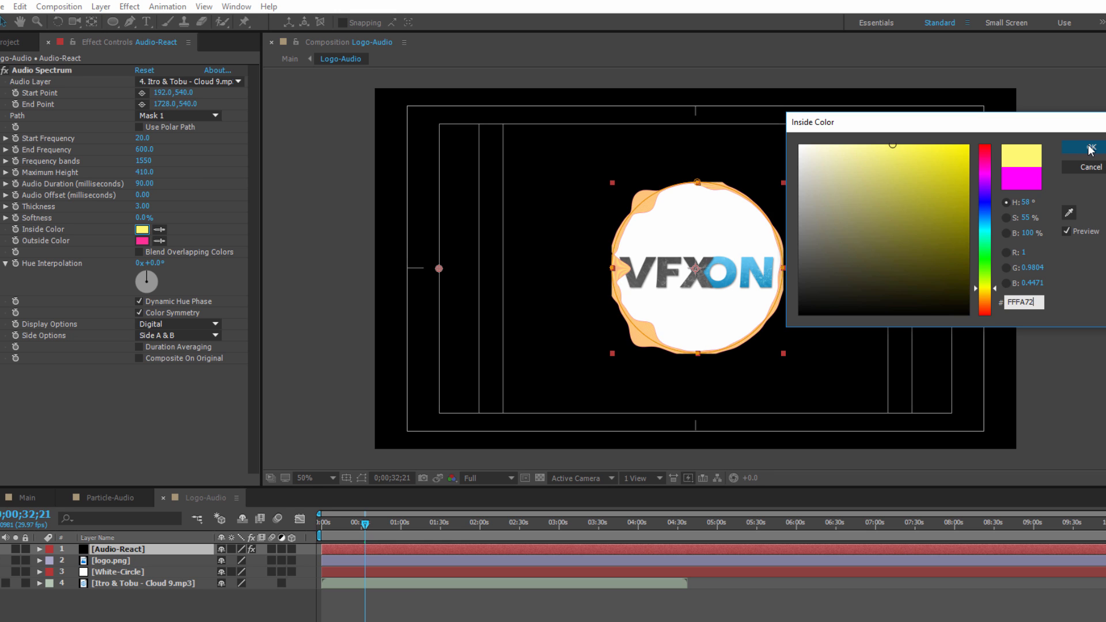
click(1091, 148)
click(142, 241)
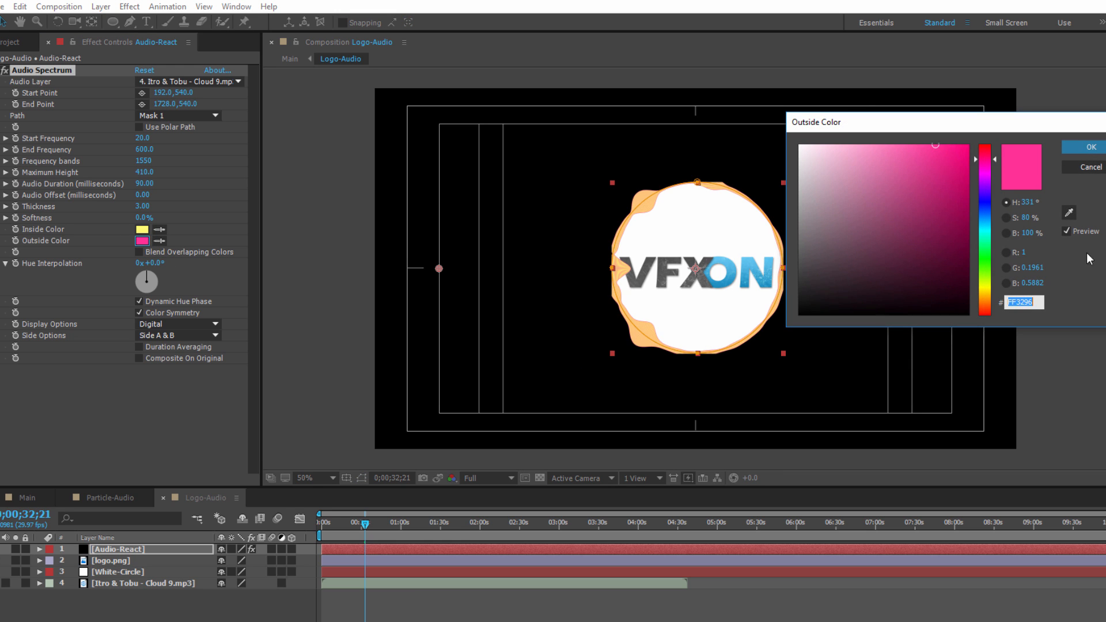
text(FF0000)
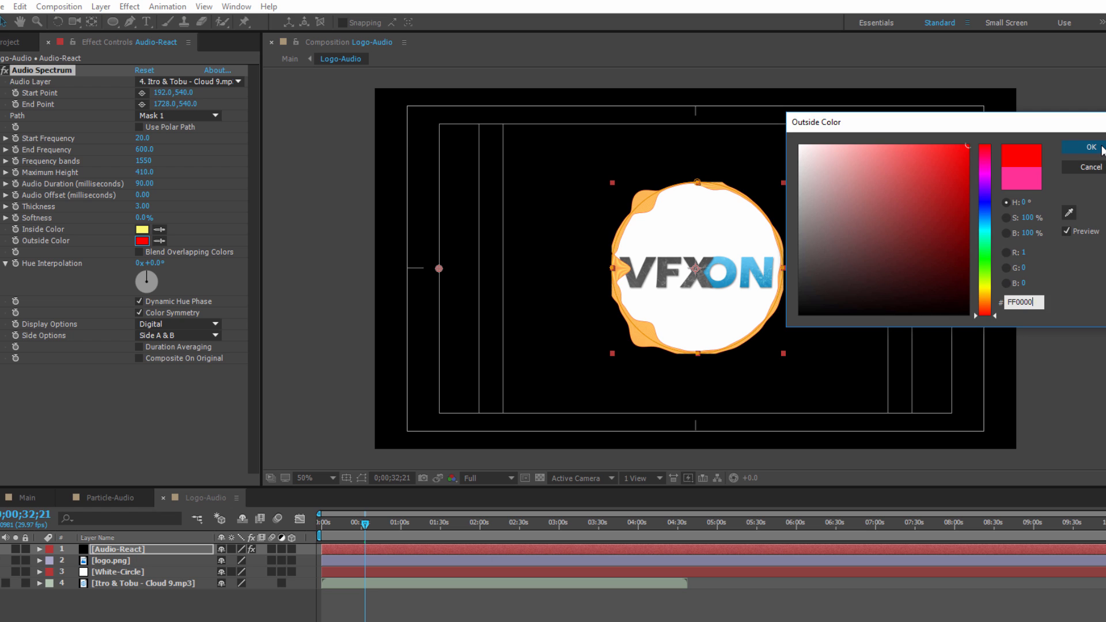
click(1103, 150)
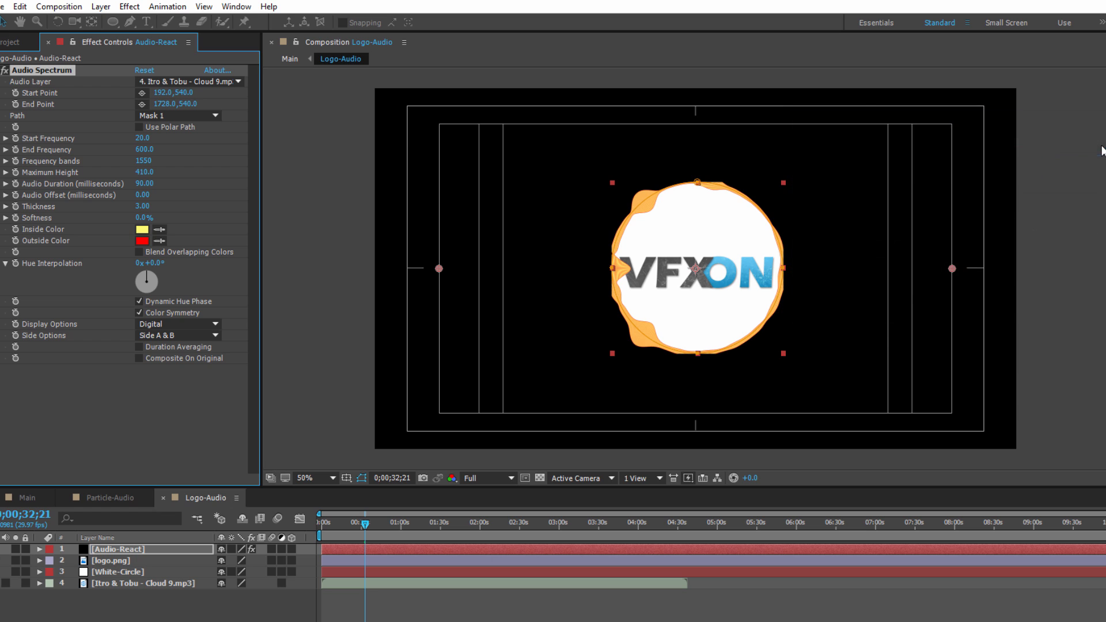
- Set the Audio Spectrum's Hue Interpolation to 312° and deselect the Audio-React layer
click(160, 263)
text(312)
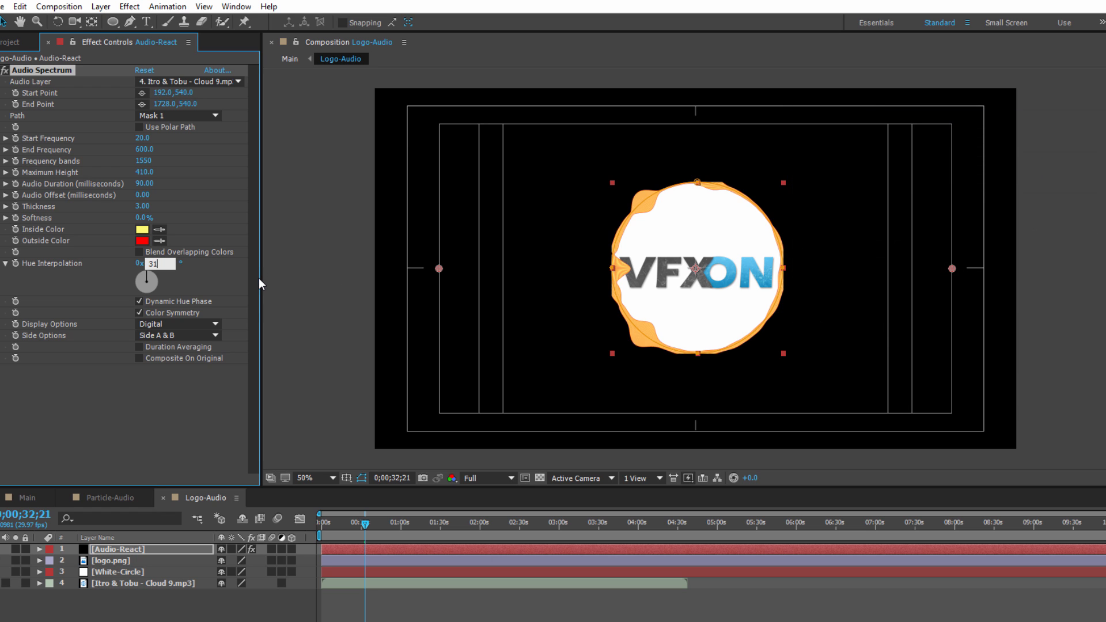
click(203, 265)
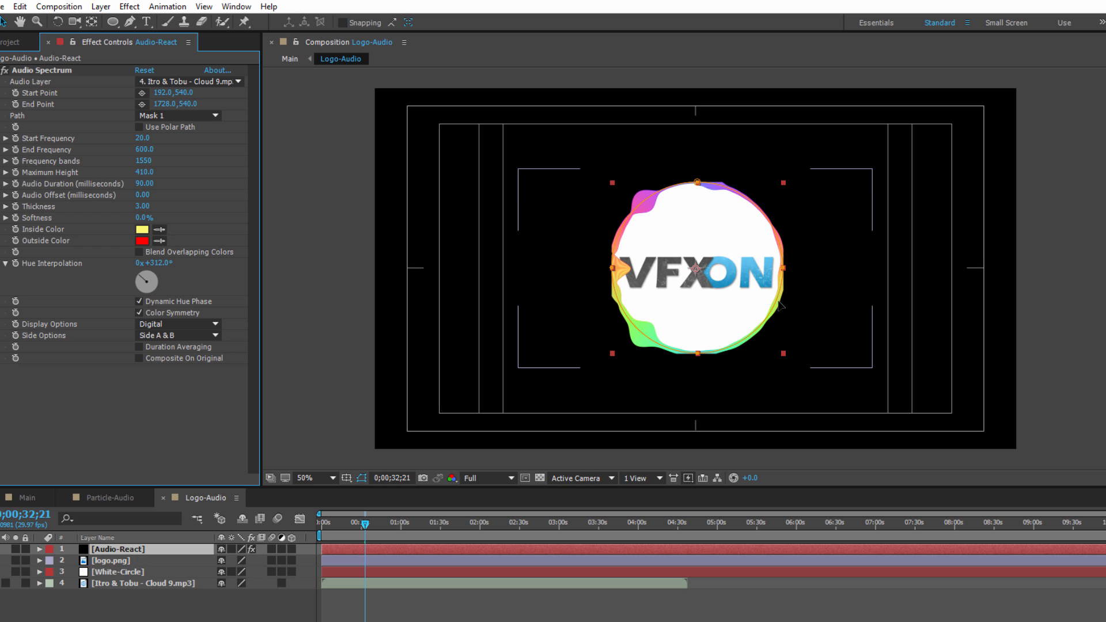
mouse_move(141, 548)
mouse_down()
mouse_move(150, 574)
mouse_move(152, 547)
mouse_up()
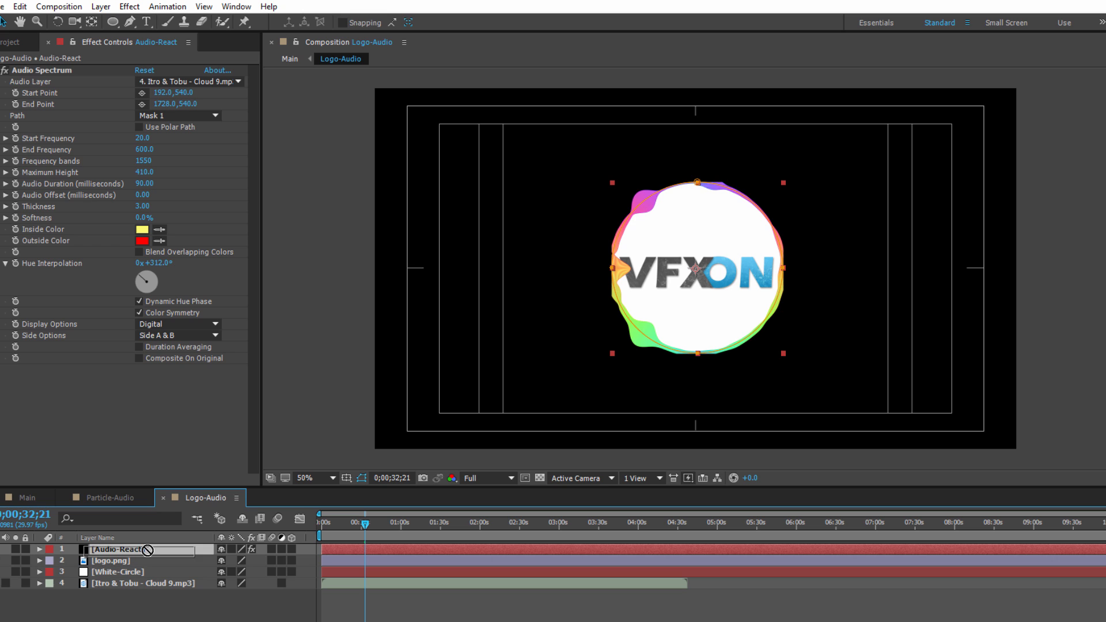
click(281, 350)
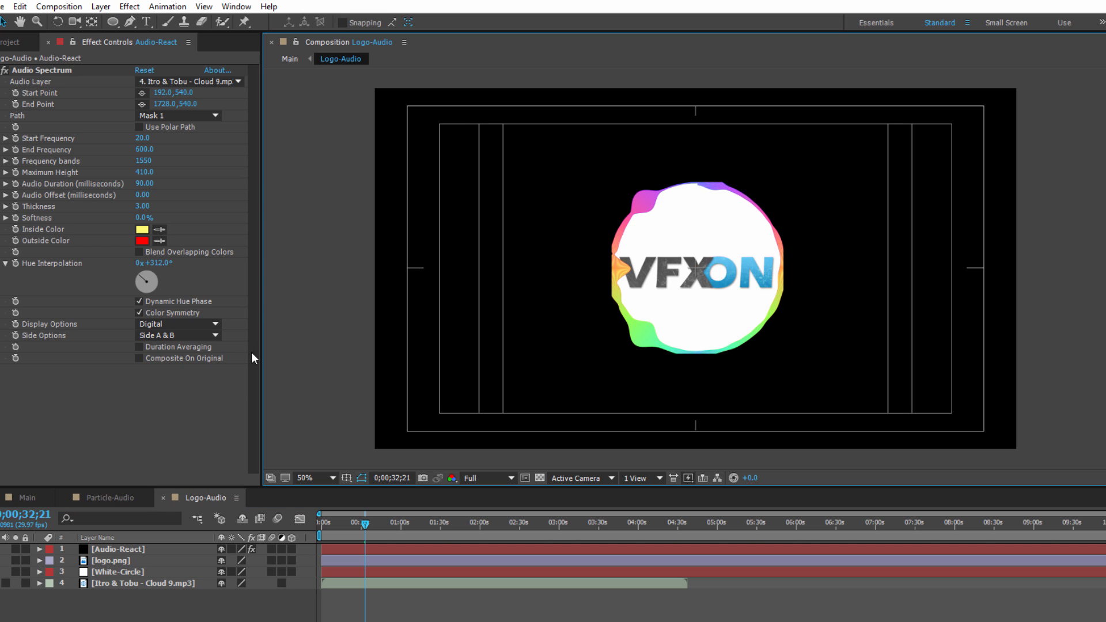
- Set the Audio Spectrum's Side Options to Side B and deselect the Audio-React layer
click(188, 336)
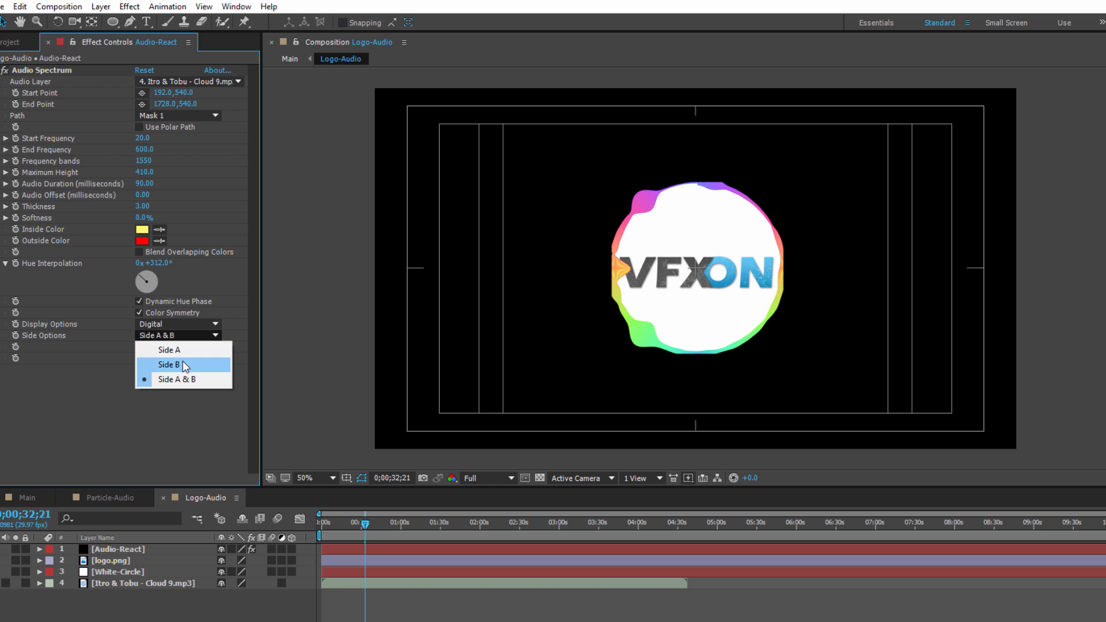
click(183, 364)
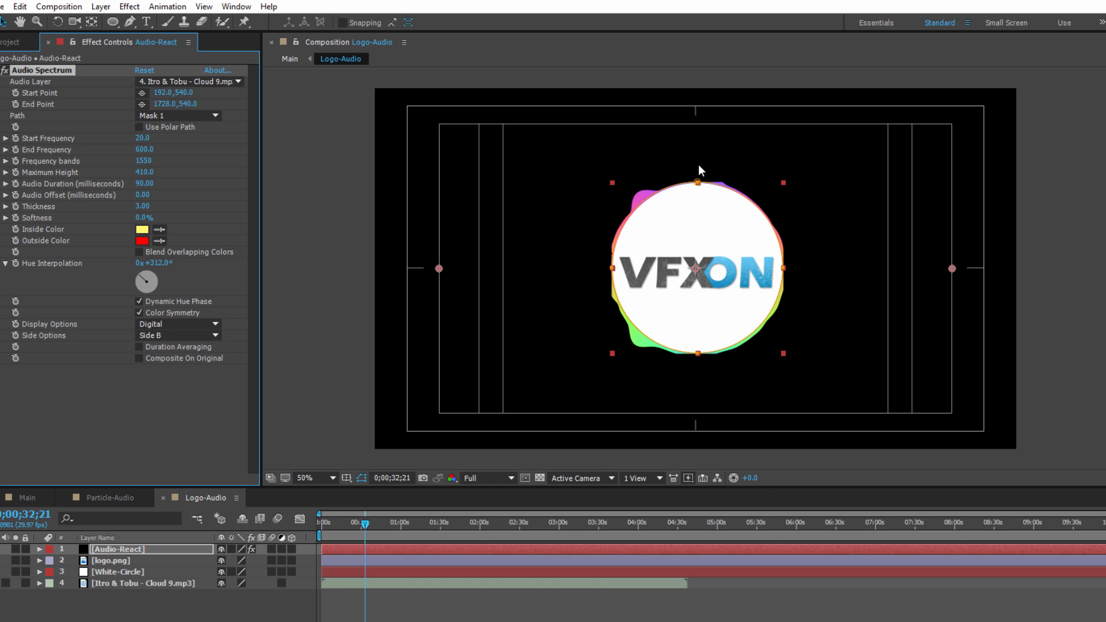
click(301, 332)
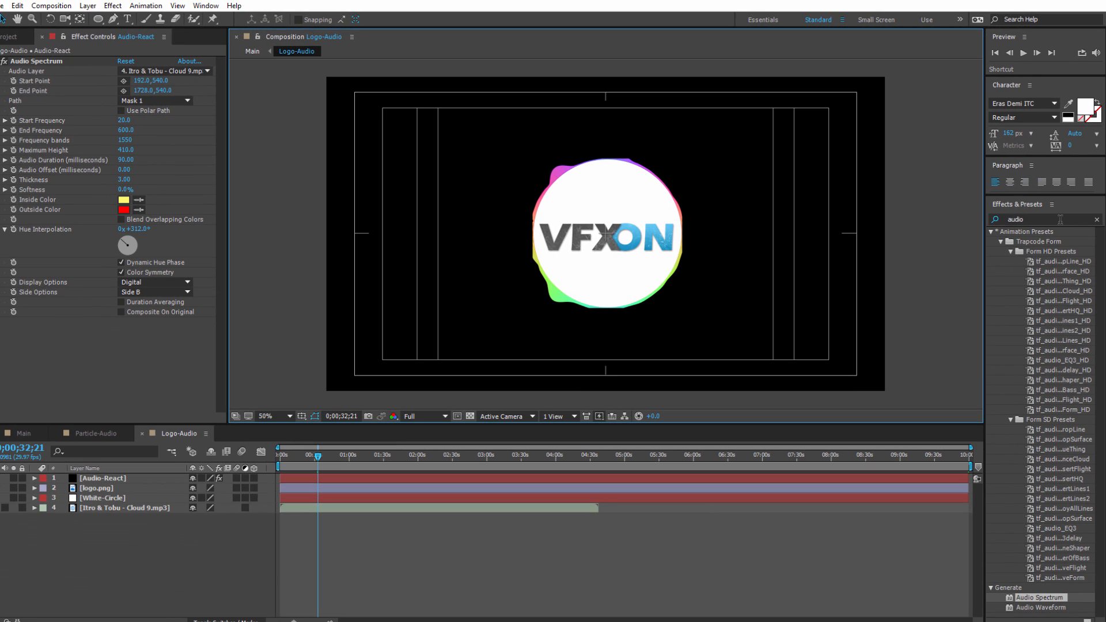
- Apply the Mirror effect to the Audio-React layer and set its Reflection Angle to 180°
click(1061, 219)
text(mirr)
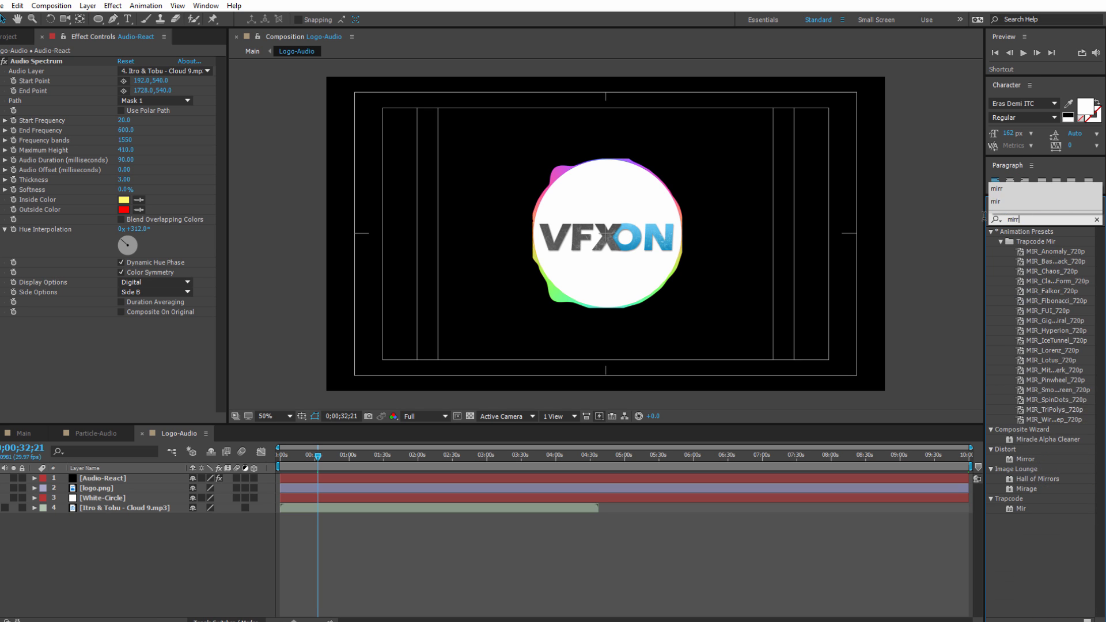
drag(1023, 242, 143, 378)
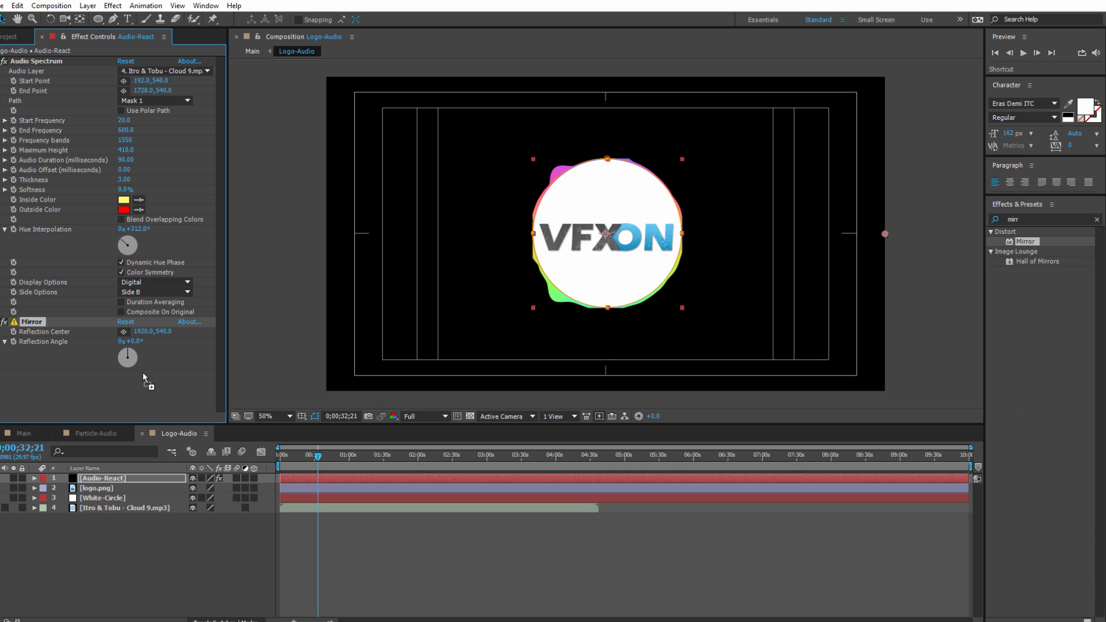
click(134, 341)
text(180)
click(177, 391)
- Place the Mirror effect's Reflection Center at the middle of the logo circle, at about 964, 542
click(122, 332)
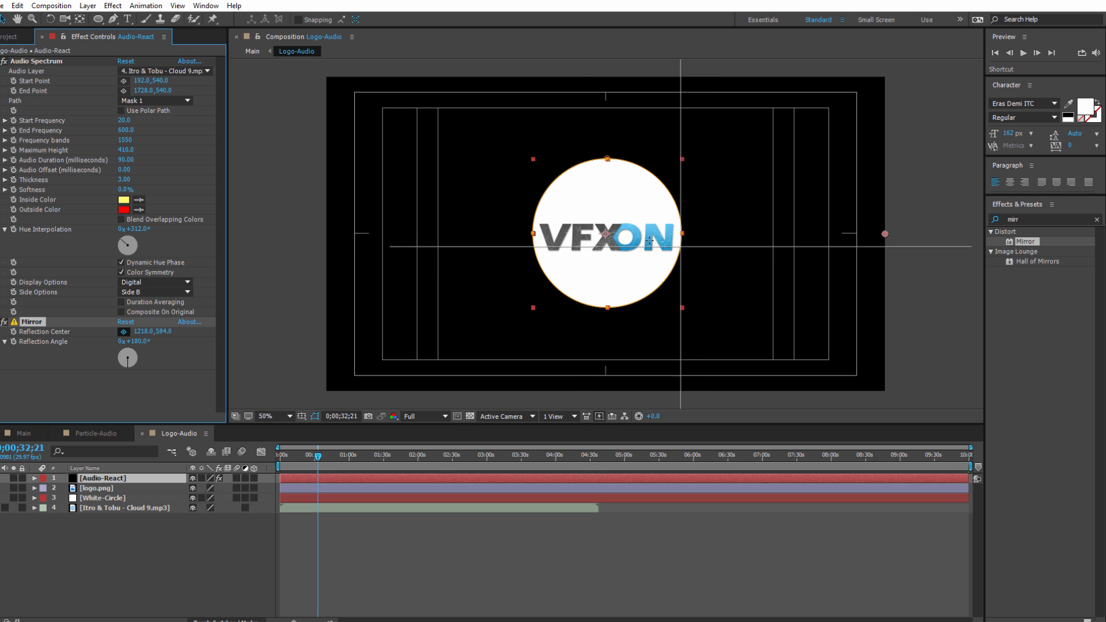
click(602, 232)
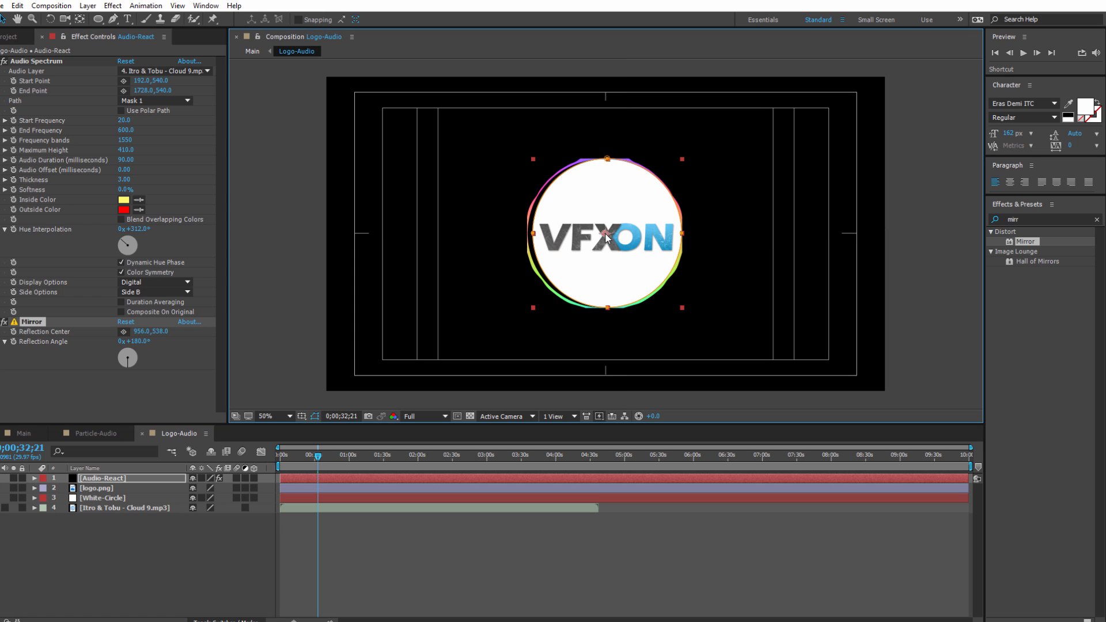
drag(606, 235, 609, 235)
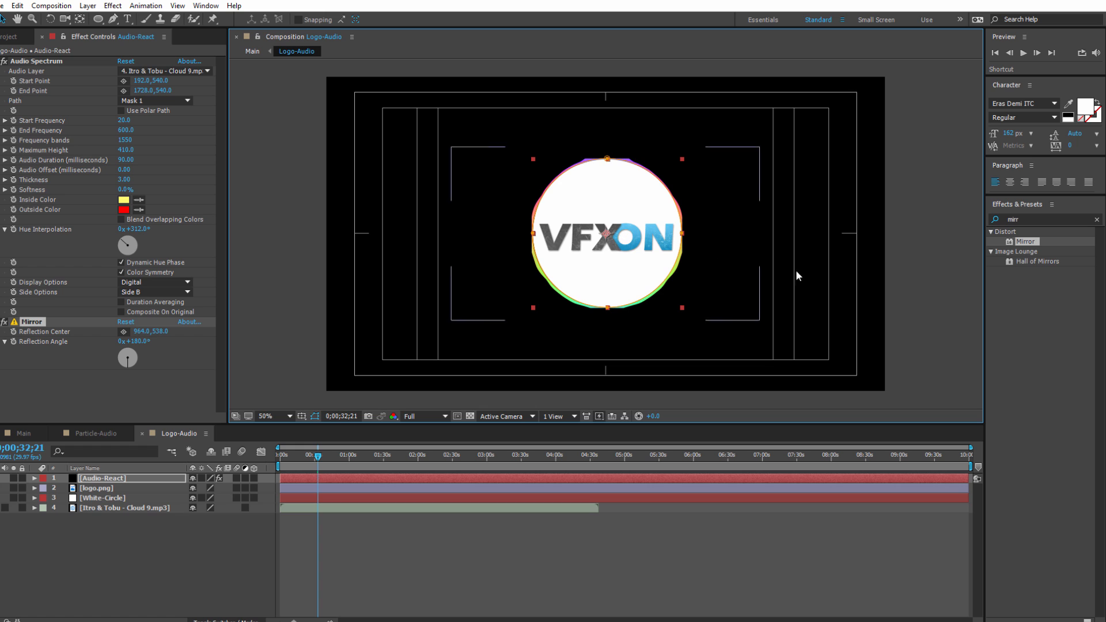
click(911, 267)
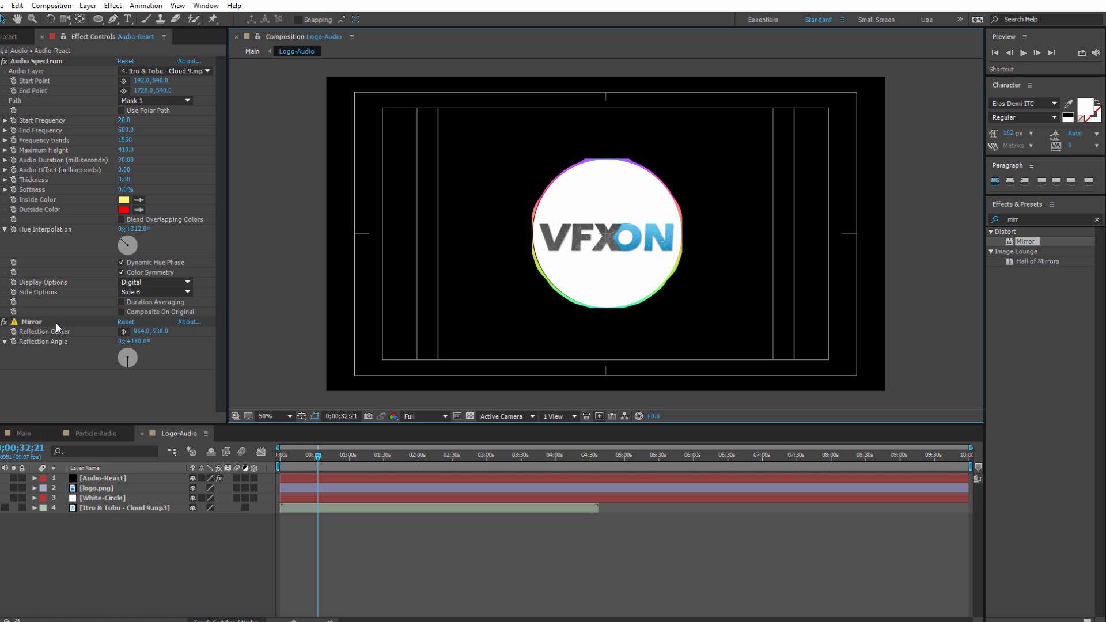
click(122, 332)
click(608, 234)
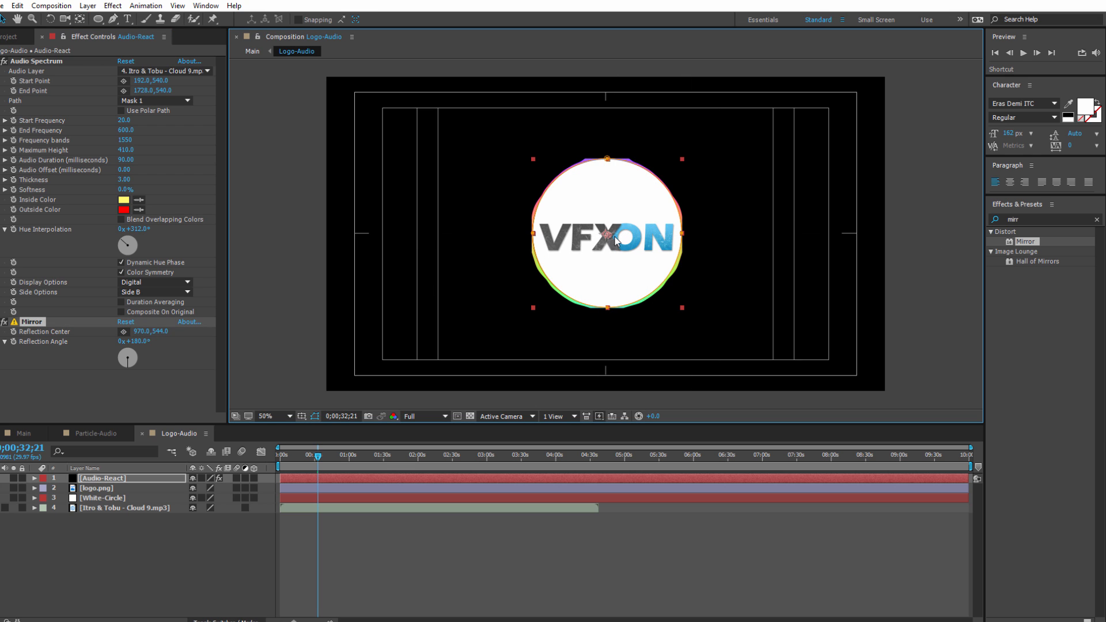
drag(608, 234, 608, 234)
click(913, 210)
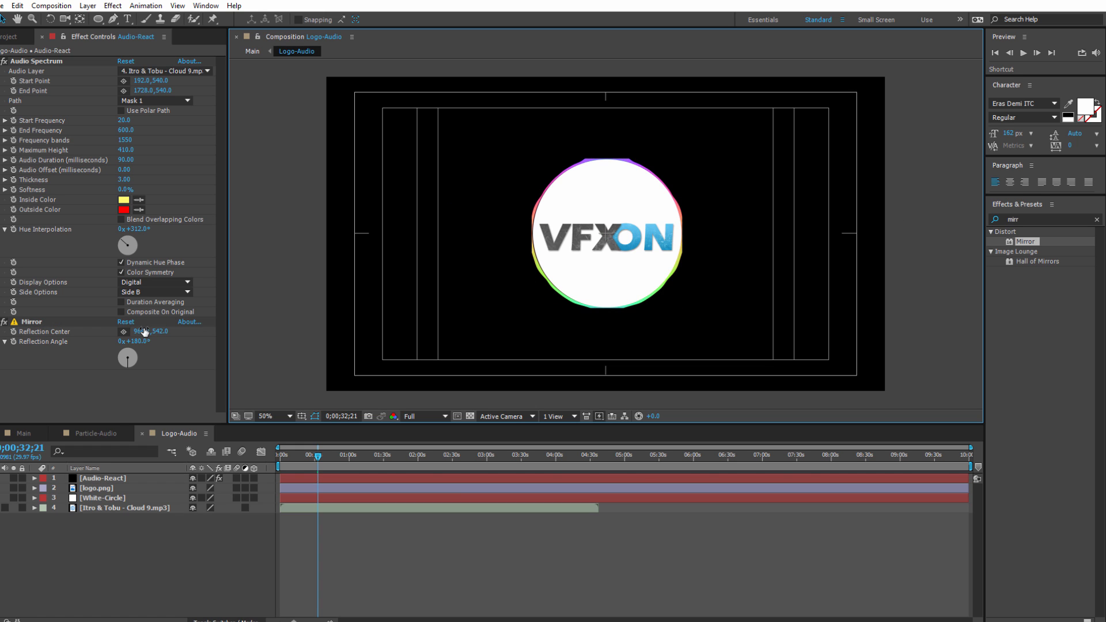
- Raise the Audio Spectrum's Maximum Height on the Audio-React layer to 1510
click(102, 478)
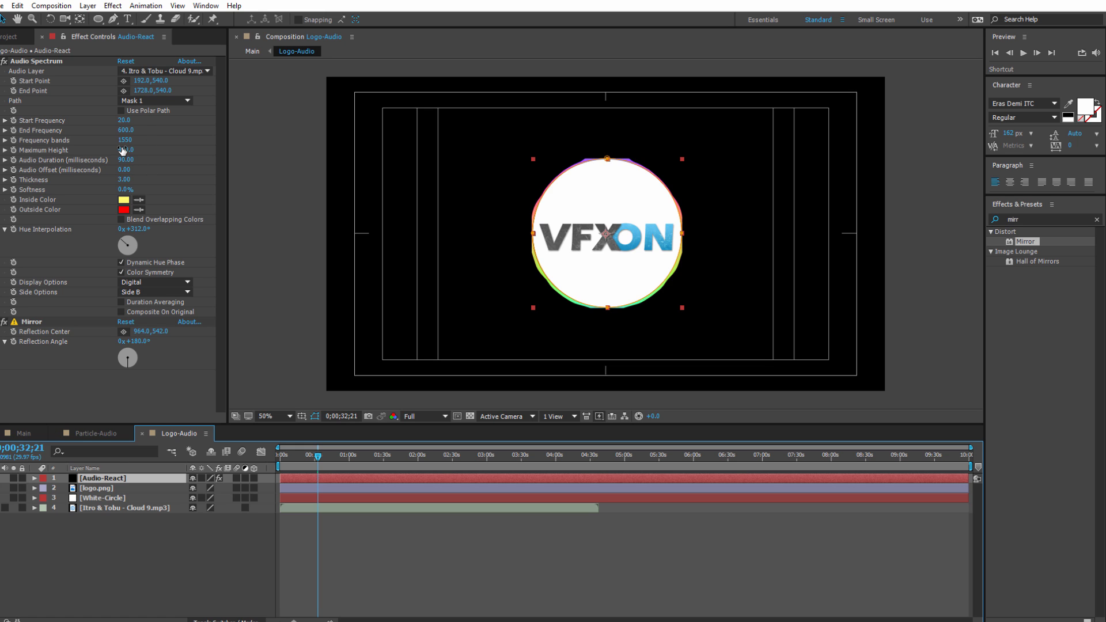
drag(126, 153, 191, 153)
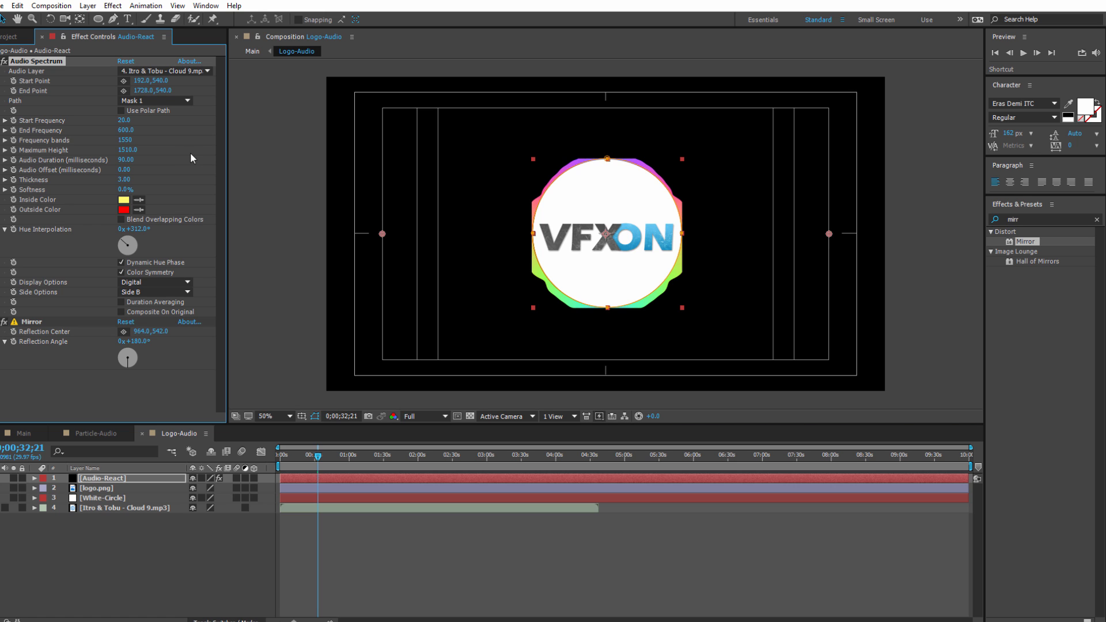
click(266, 199)
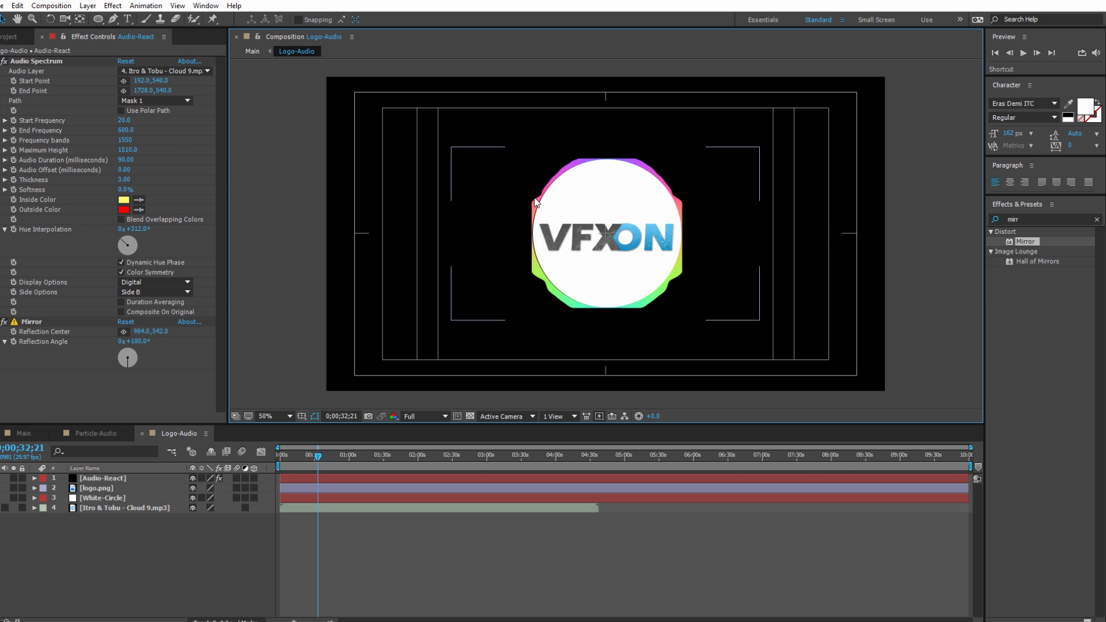
- Invert Mask 1 on the Audio-React layer and move the layer directly below White-Circle
click(34, 479)
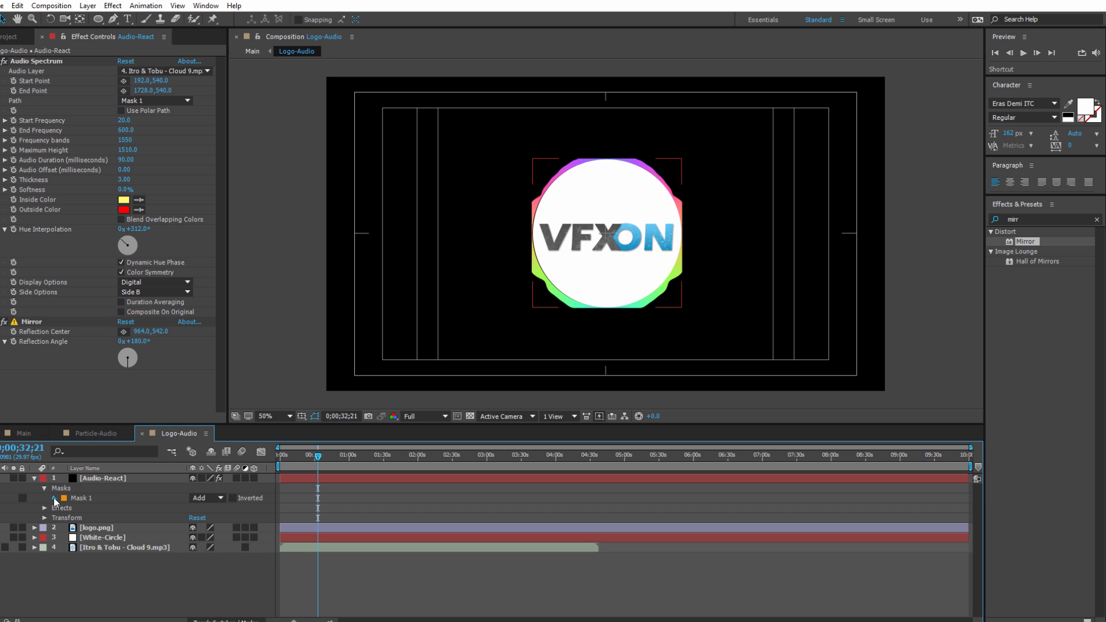
click(54, 498)
click(233, 499)
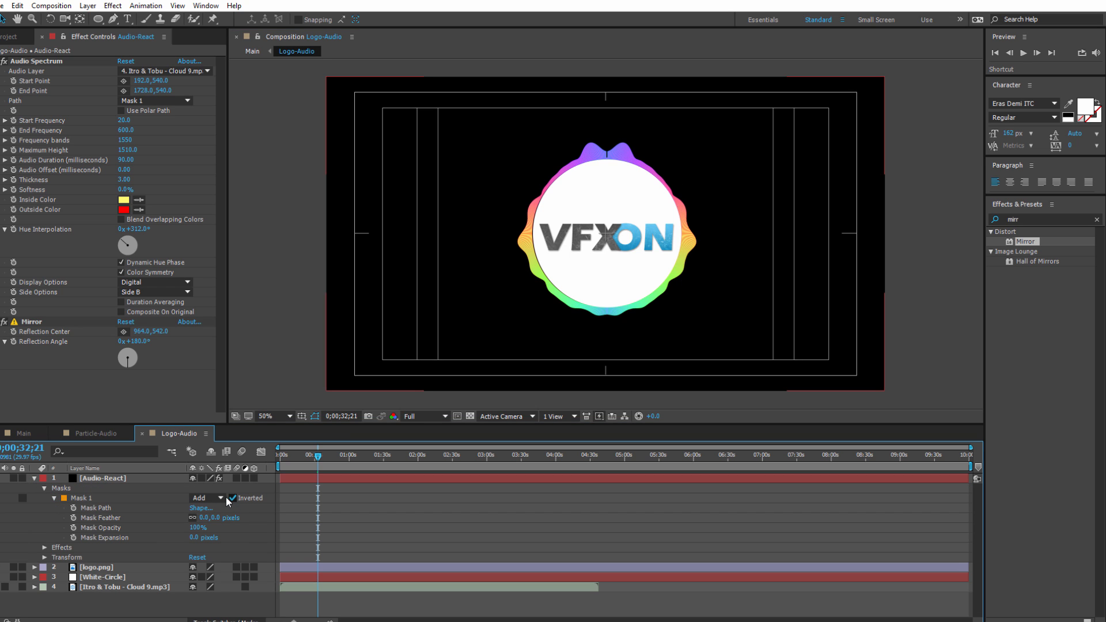
click(54, 498)
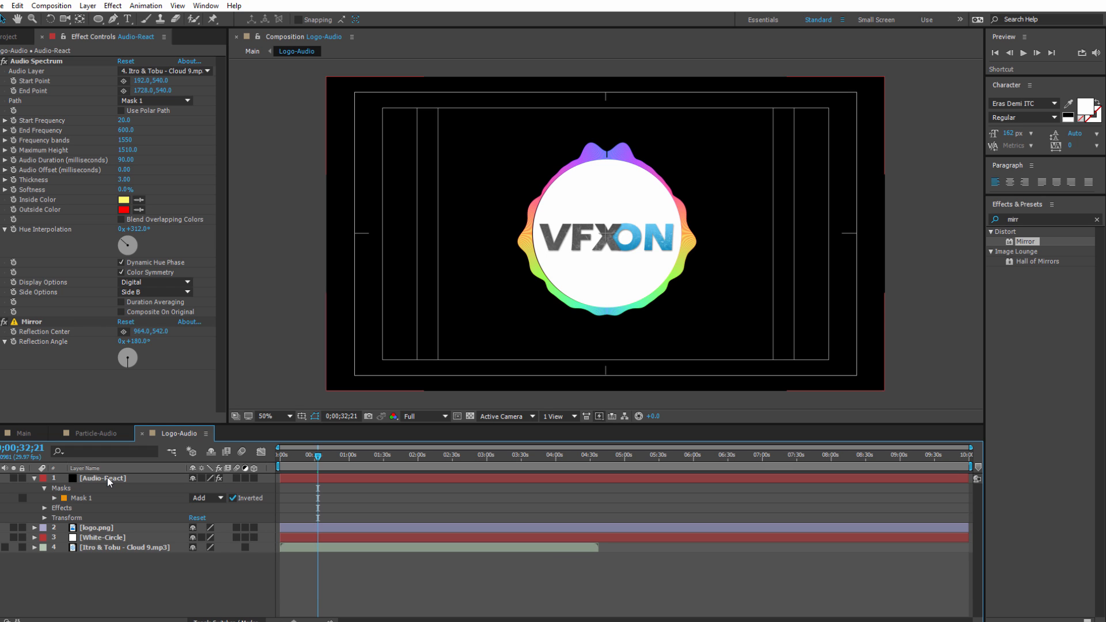
drag(107, 477, 117, 540)
click(150, 566)
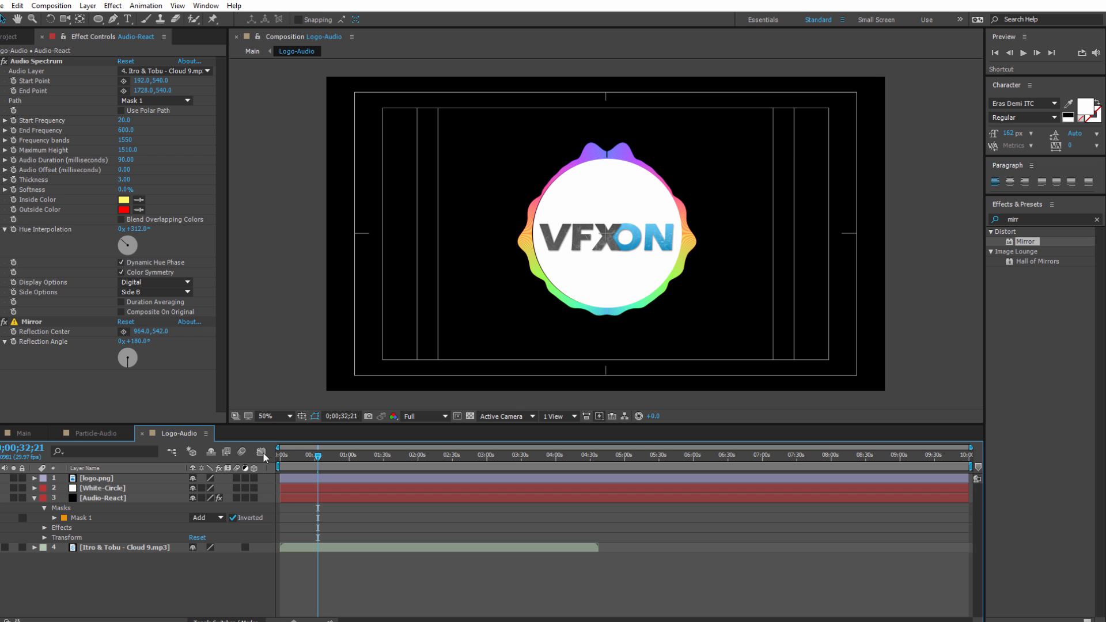
- Set the horizontal value of the Mirror effect's Reflection Center to 965 on the Audio-React layer
click(106, 498)
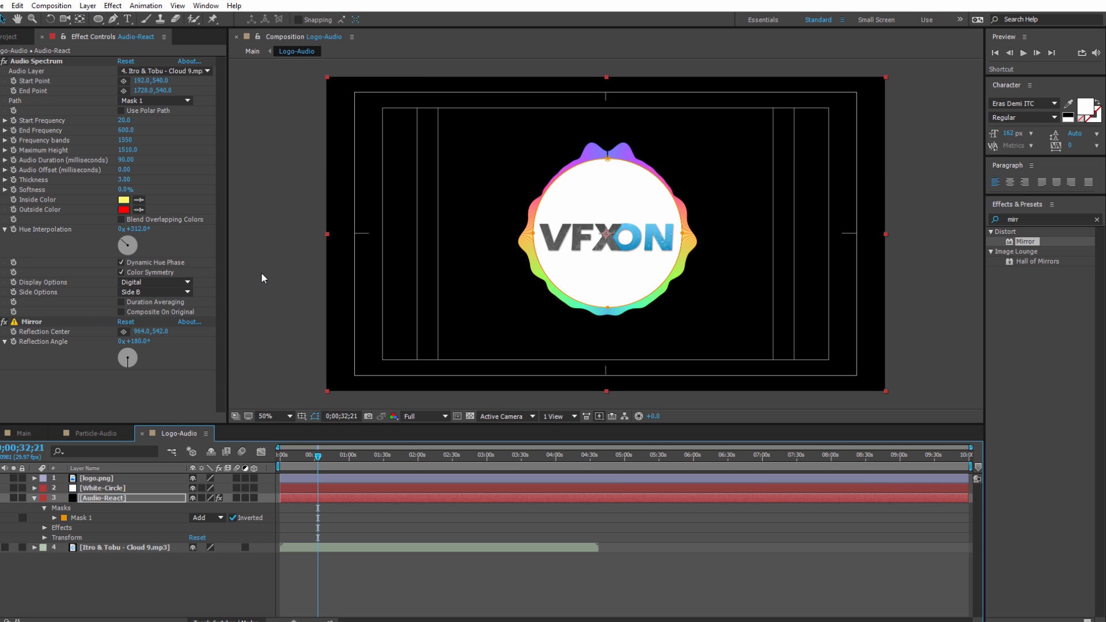
click(259, 277)
click(95, 499)
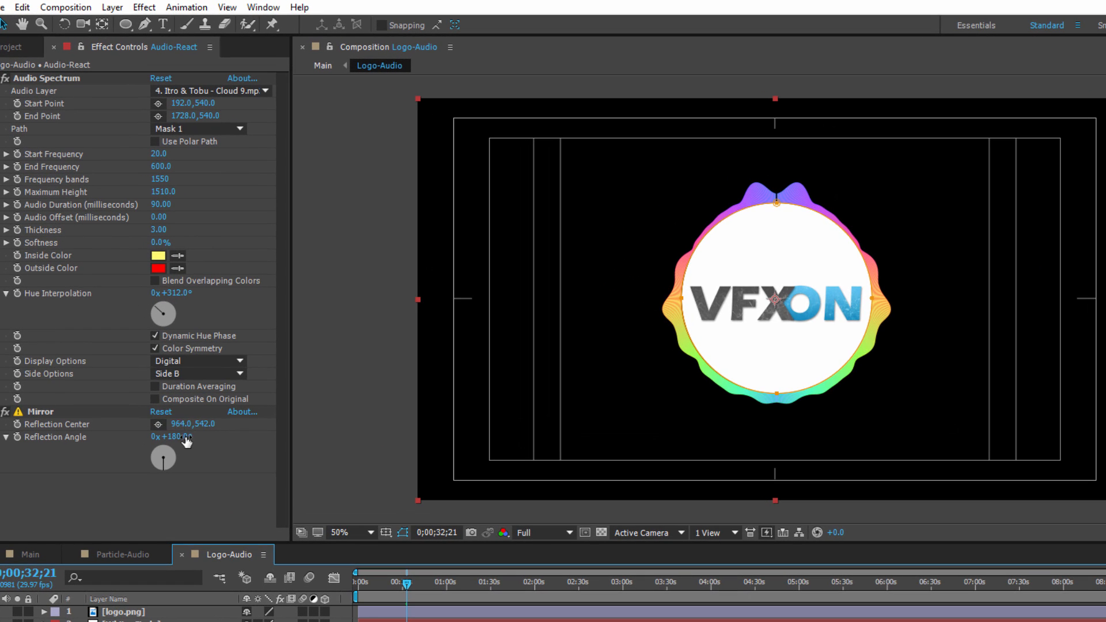
click(173, 406)
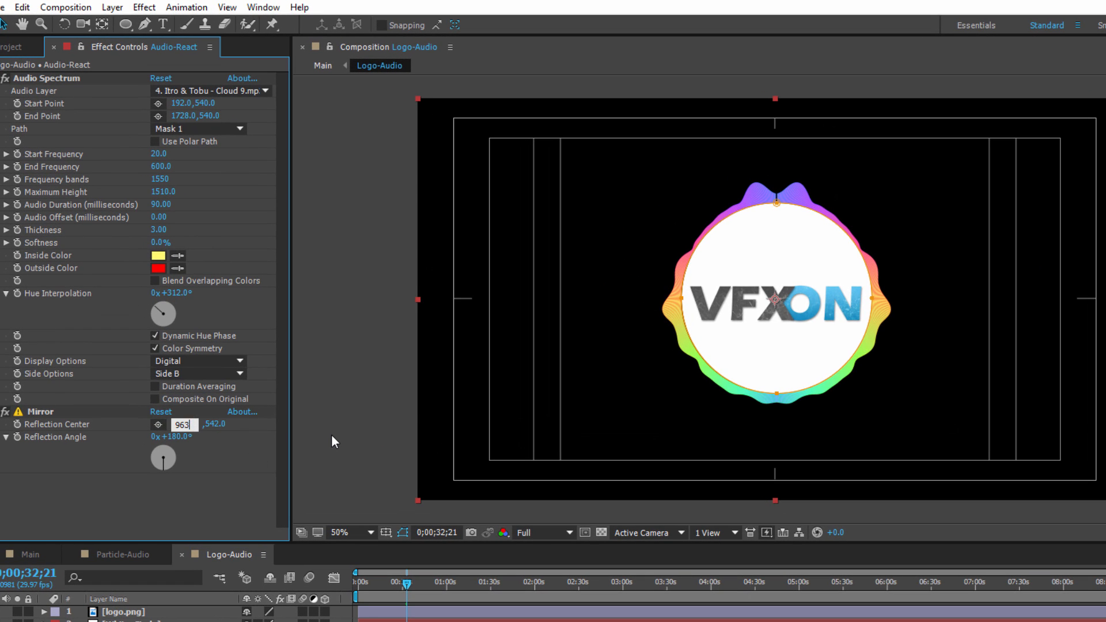
double_click(189, 425)
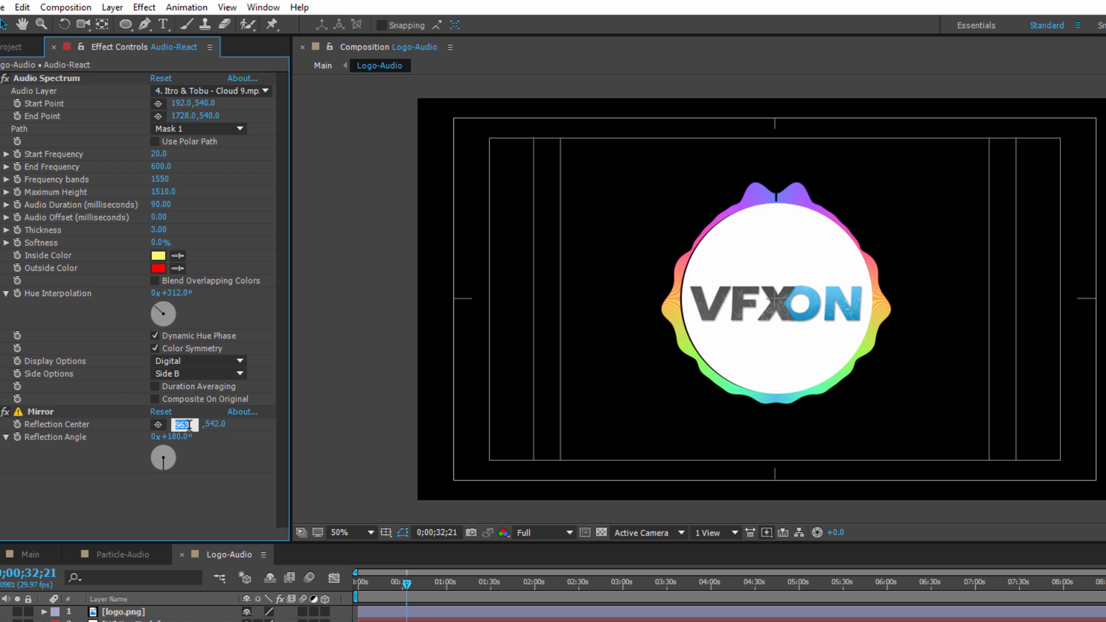
click(188, 424)
click(316, 439)
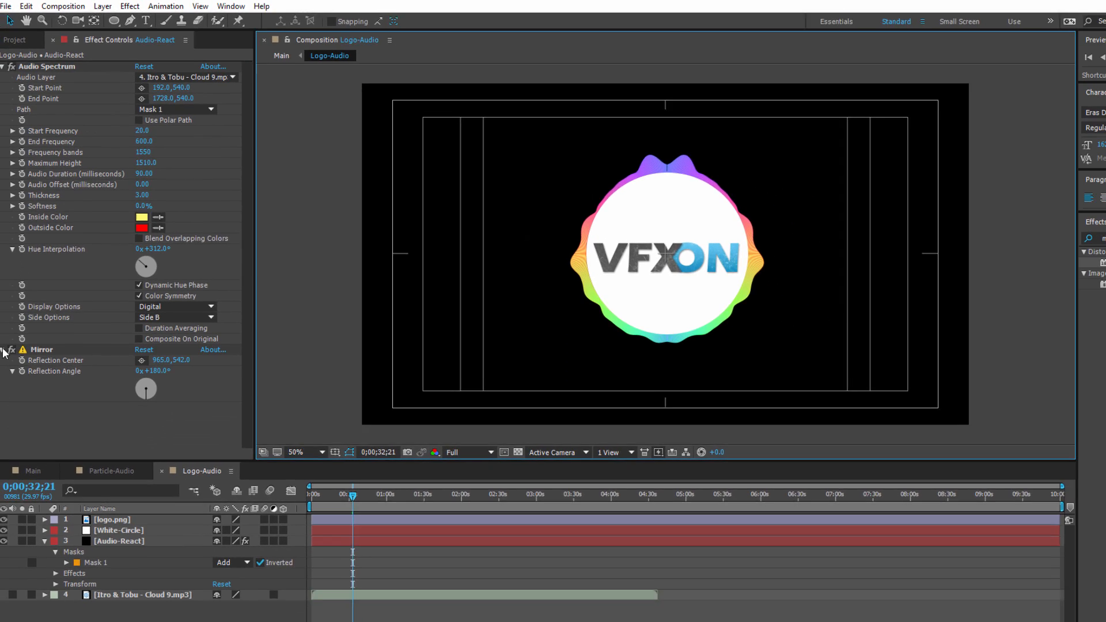
- Collapse the Mirror and Audio Spectrum settings and the Audio-React layer's properties, leaving the layer deselected
click(3, 350)
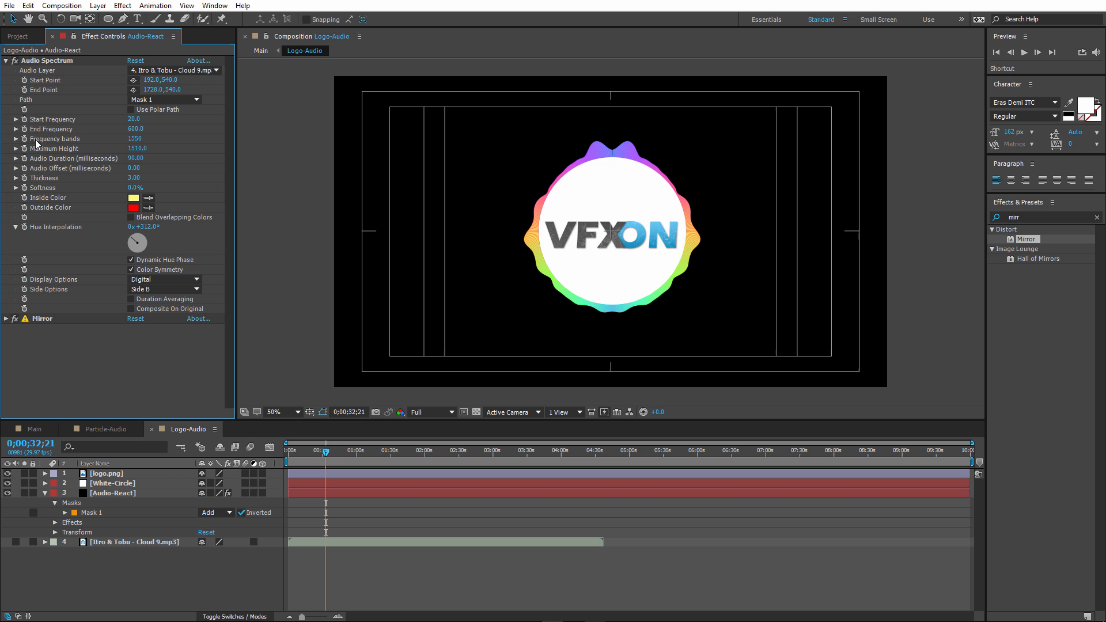
click(2, 67)
click(127, 542)
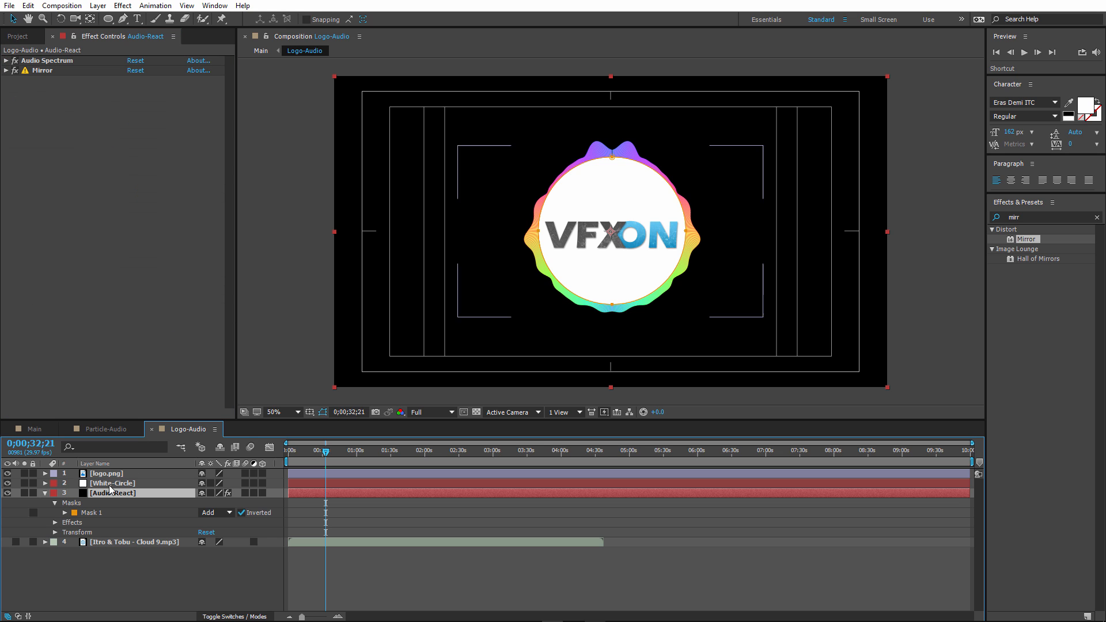
click(44, 493)
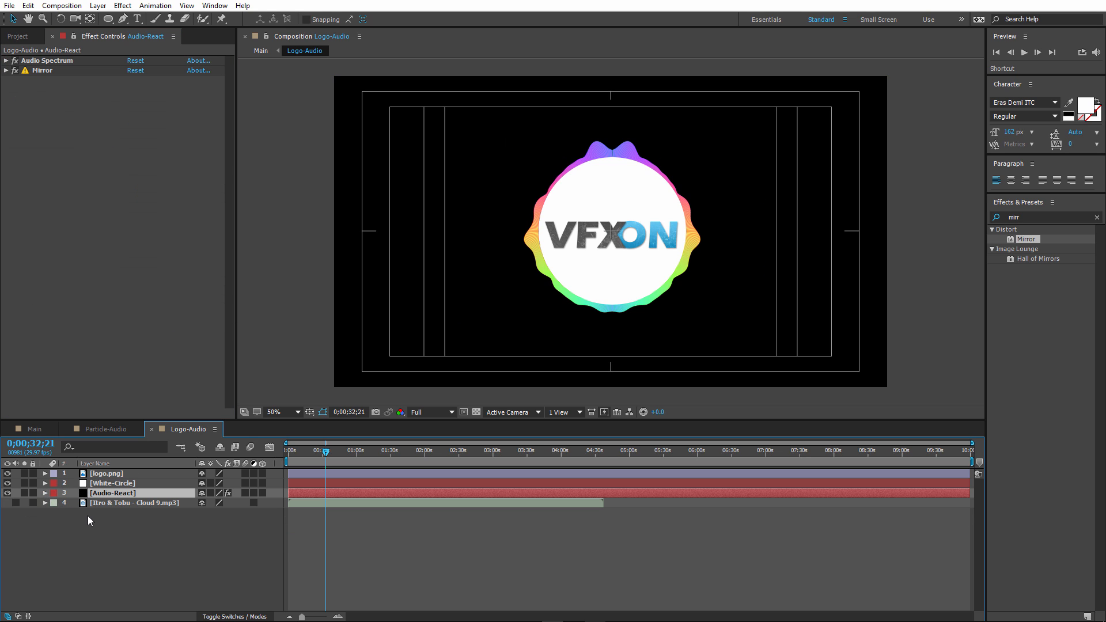
click(112, 514)
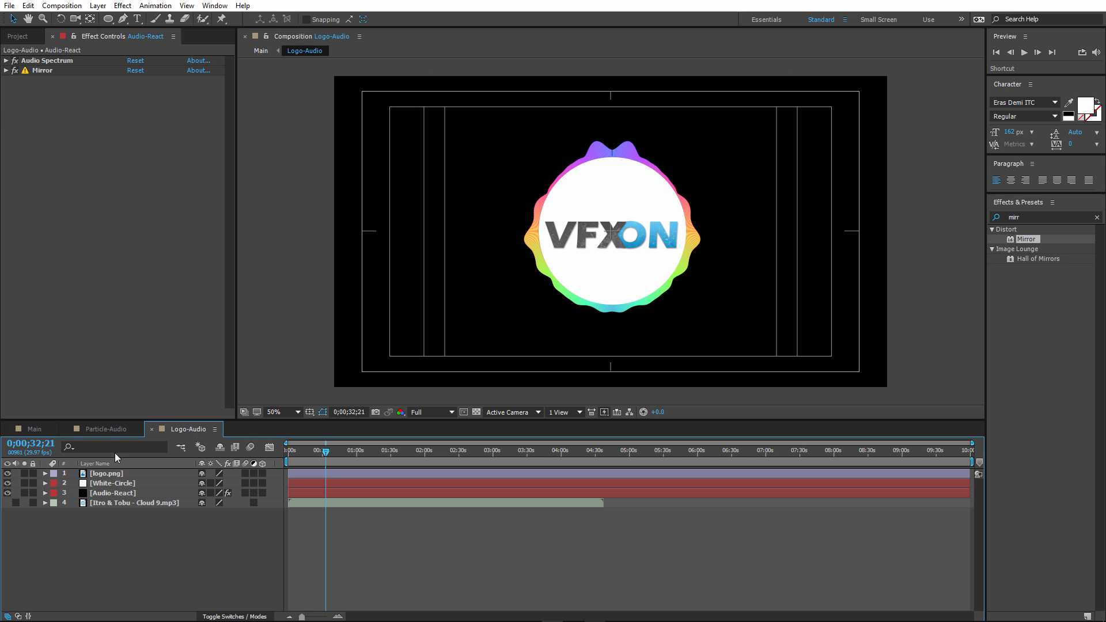
- Switch to the Main composition and check the Logo-Audio item in the project and its layer in the timeline
click(40, 428)
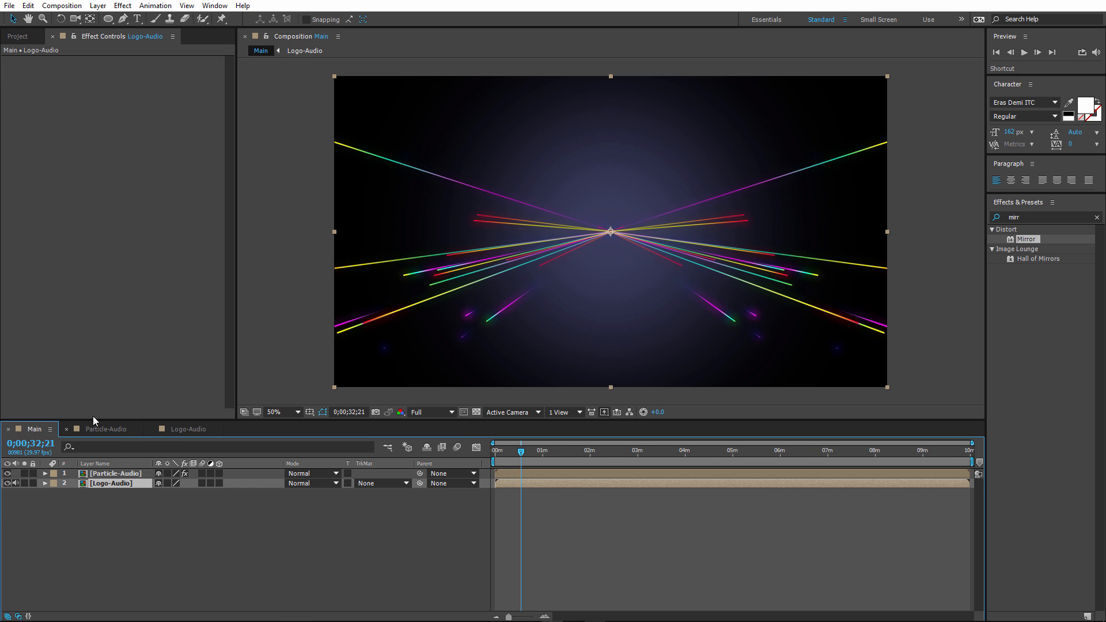
click(18, 36)
click(44, 161)
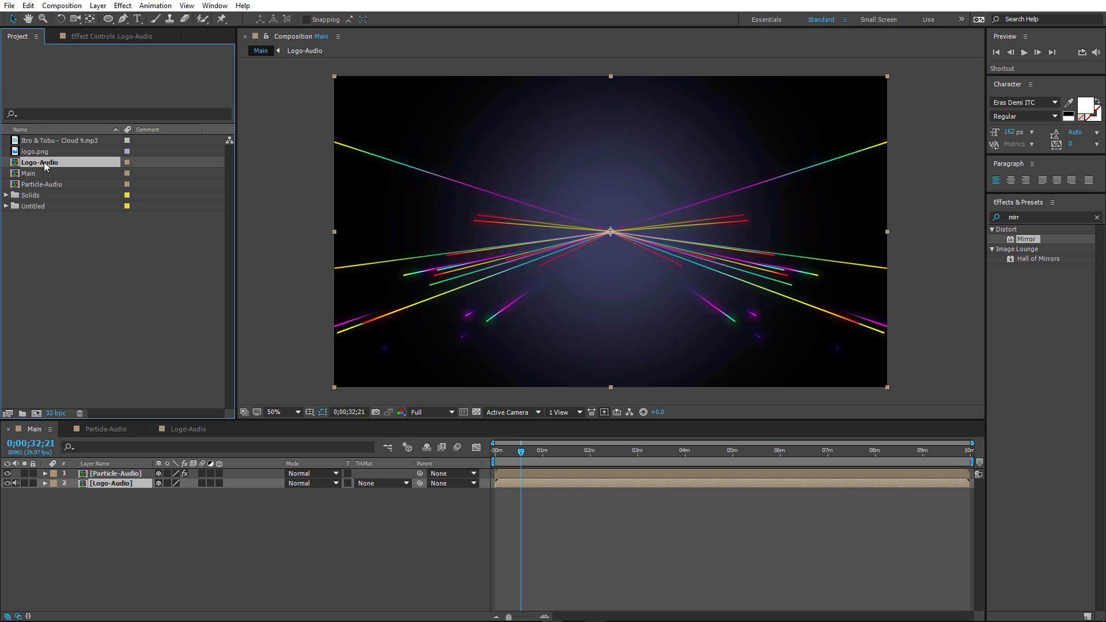
click(135, 516)
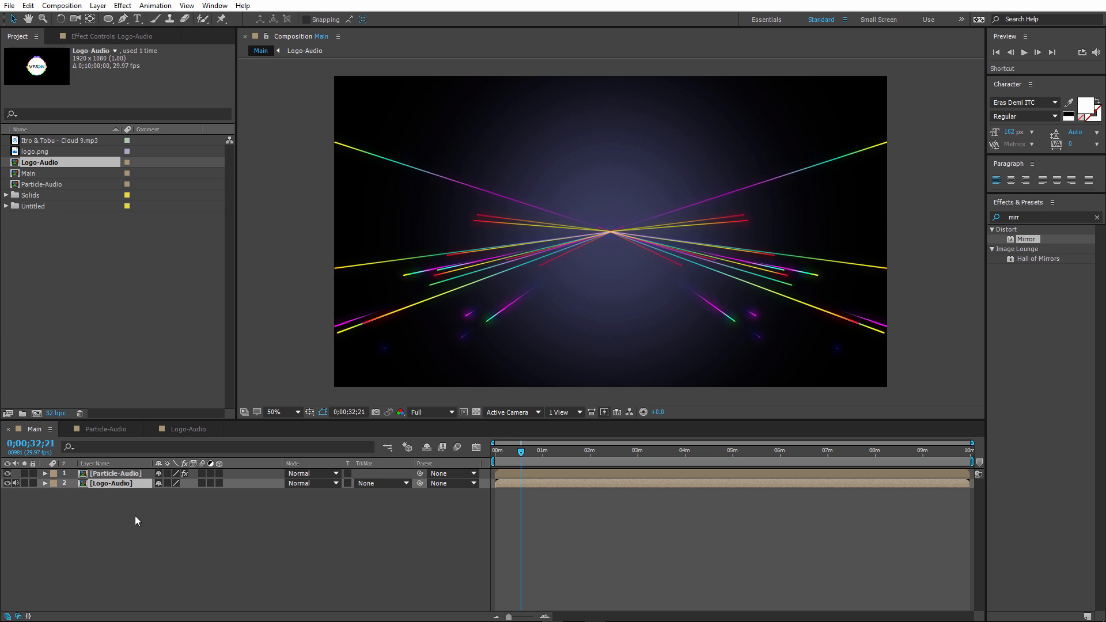
click(109, 486)
- In the Particle-Audio composition, show layer names and examine the Both Channels sliders of the Particles/Sec and Velcoity layers
click(114, 431)
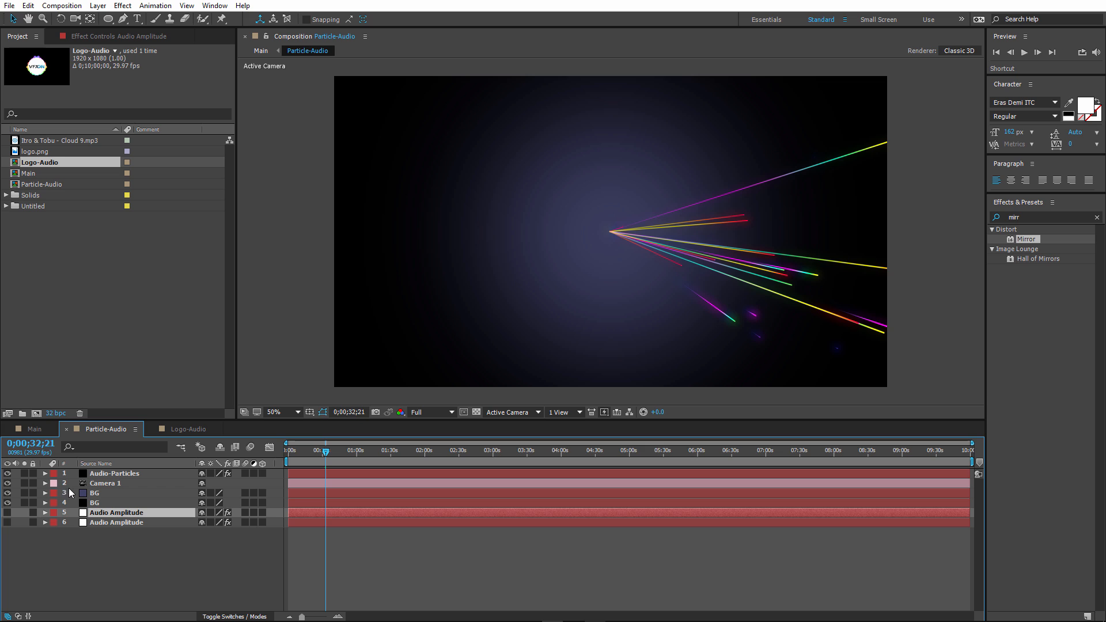
click(44, 513)
click(102, 465)
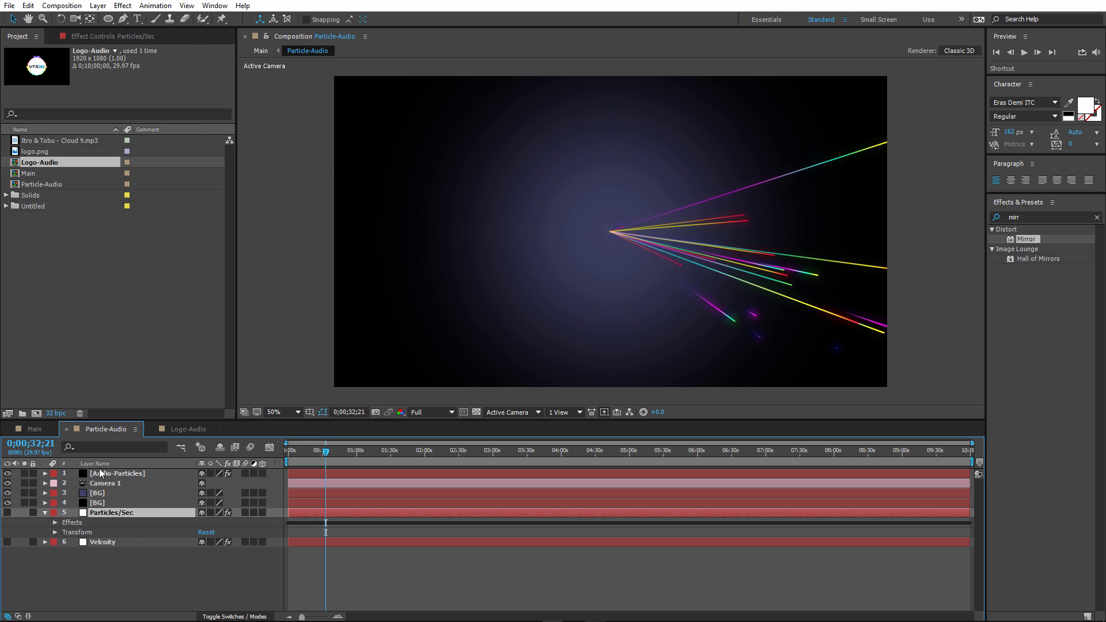
click(46, 543)
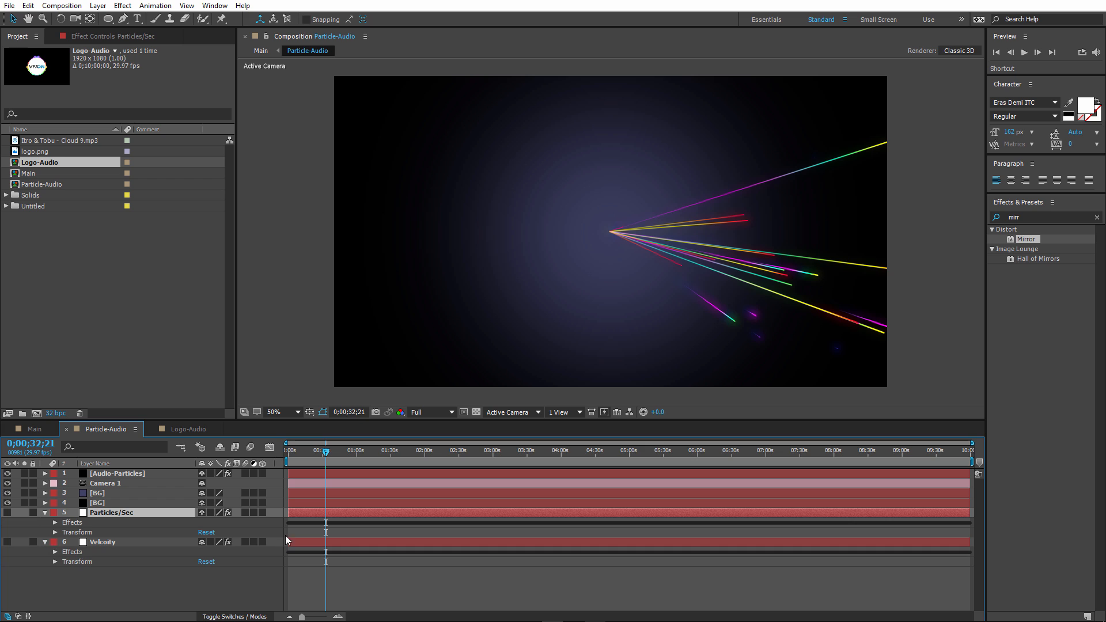
click(55, 552)
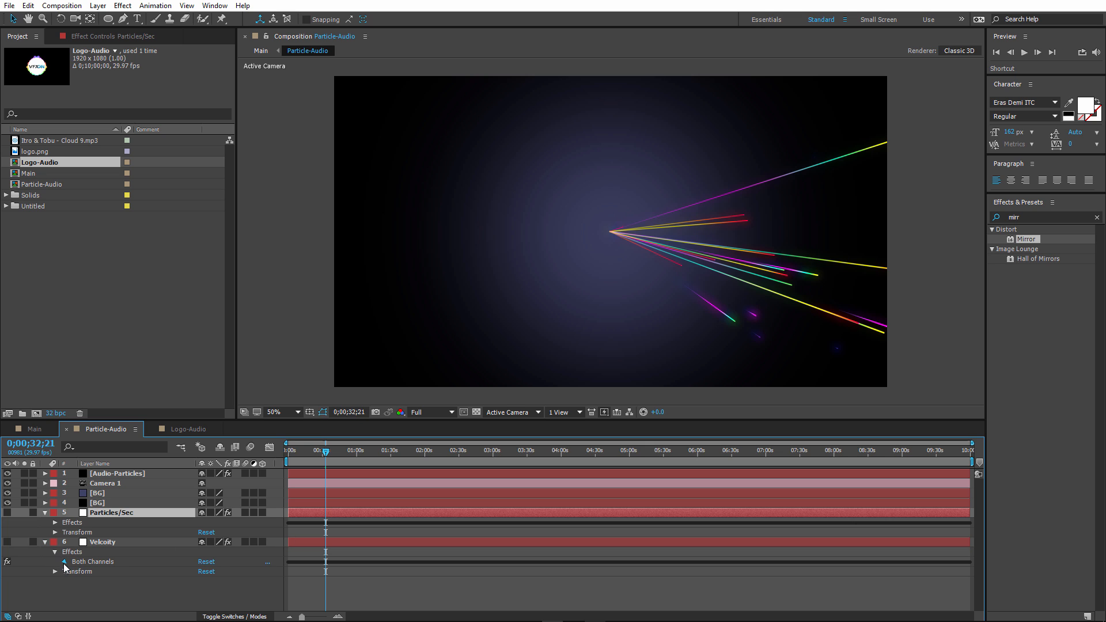
click(65, 562)
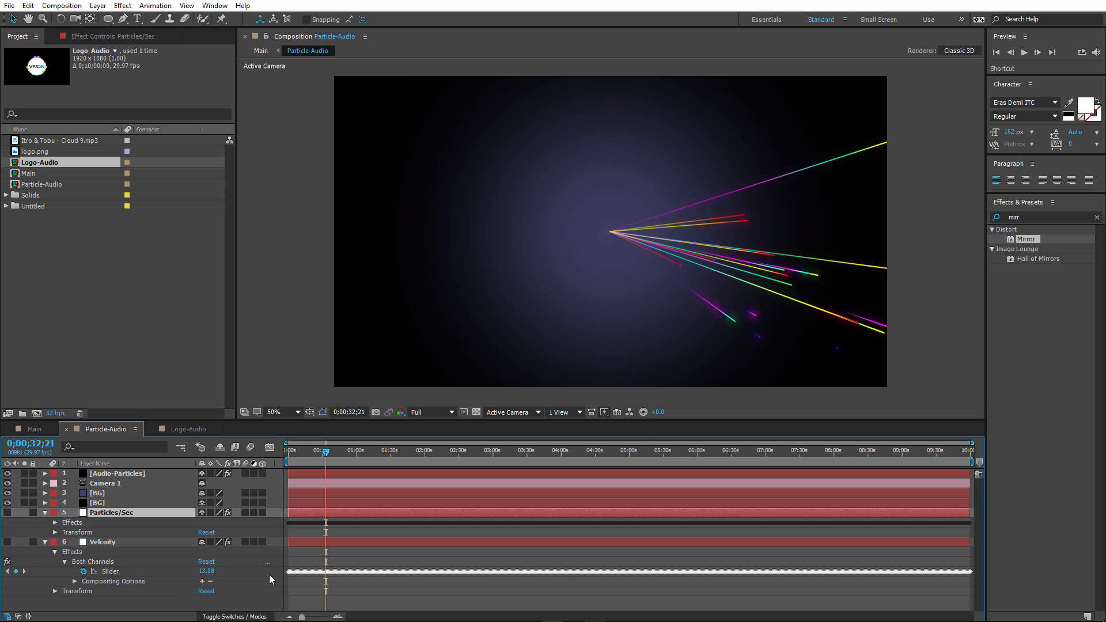
click(75, 582)
click(75, 582)
click(55, 523)
click(64, 532)
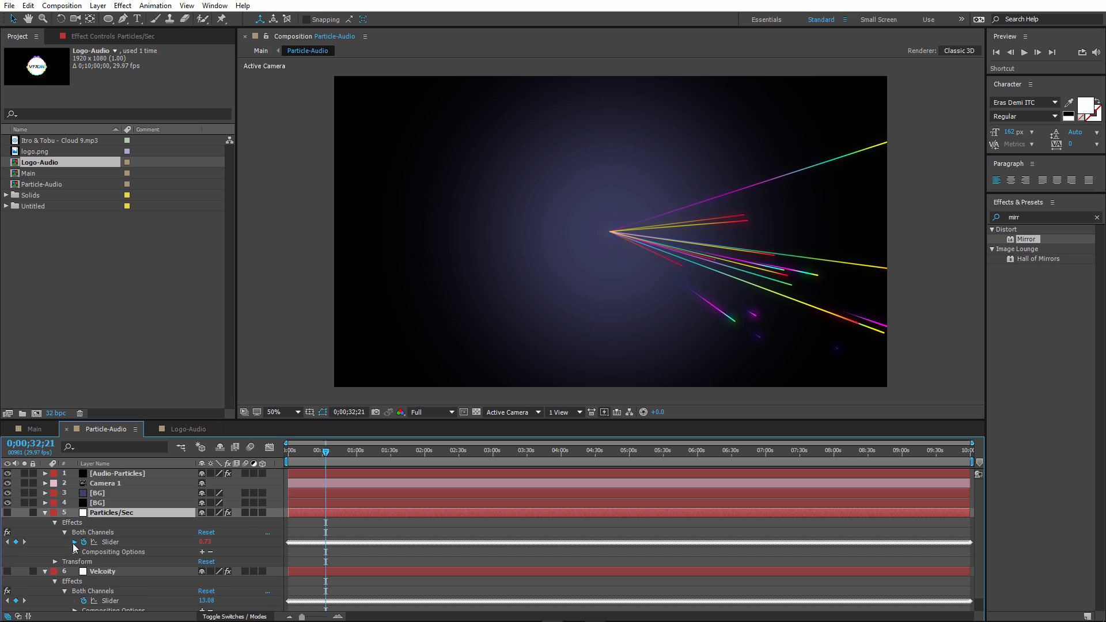
click(74, 542)
click(74, 543)
click(45, 571)
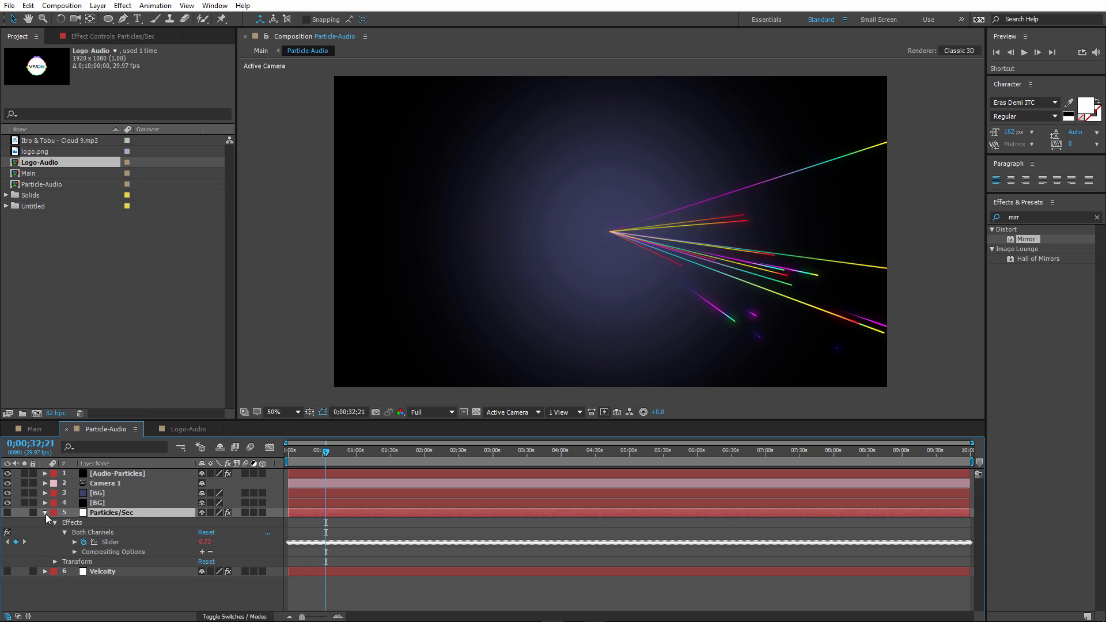
click(45, 513)
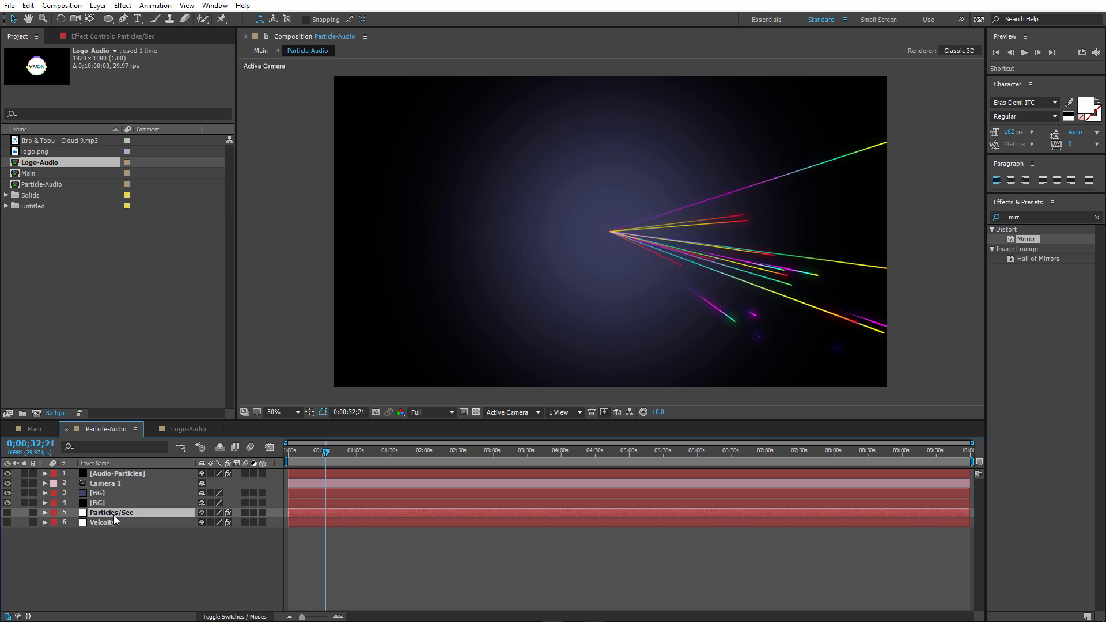
- Copy the Particles/Sec layer into the Main composition and place it directly below Logo-Audio
click(36, 431)
click(117, 522)
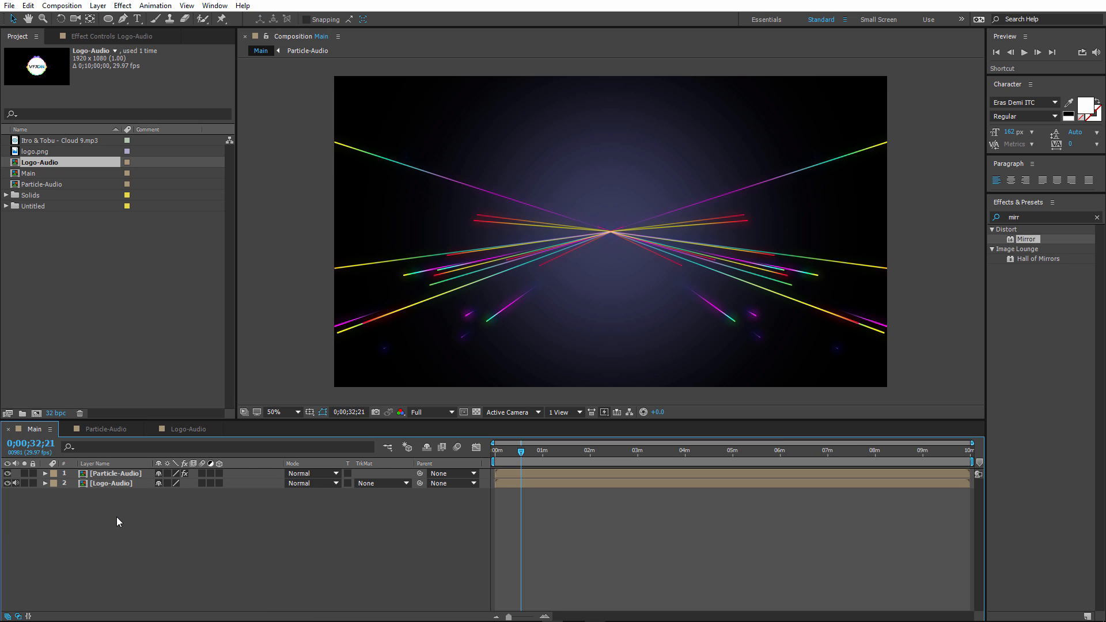
key(ctrl+v)
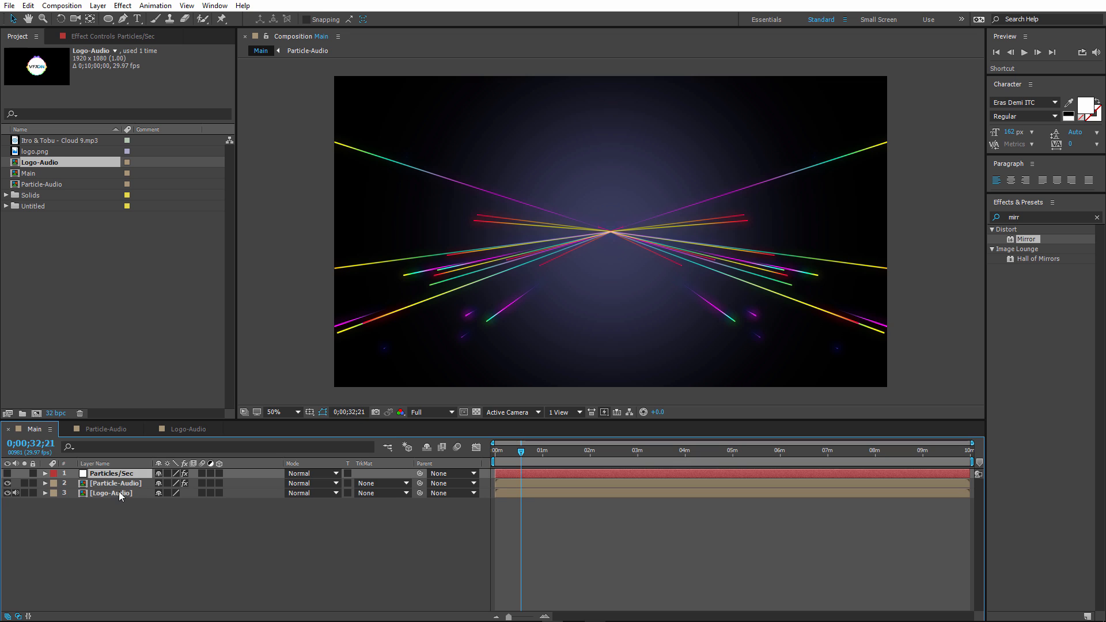
drag(123, 472, 121, 500)
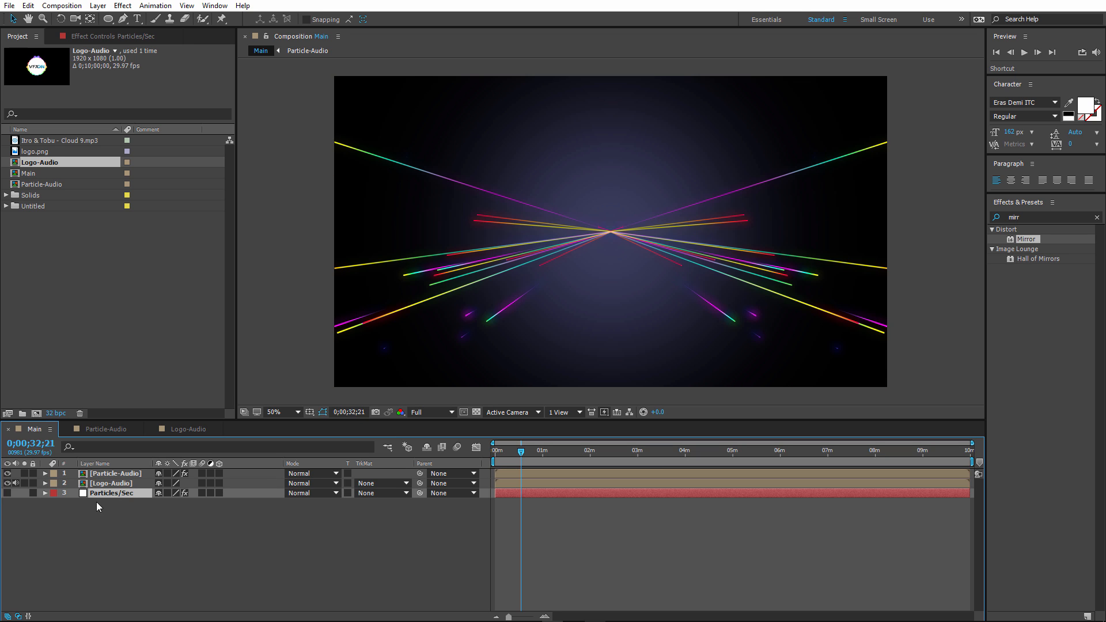
- Rename the pasted Particles/Sec layer in the Main composition as Scale-Logo
click(44, 493)
key(Return)
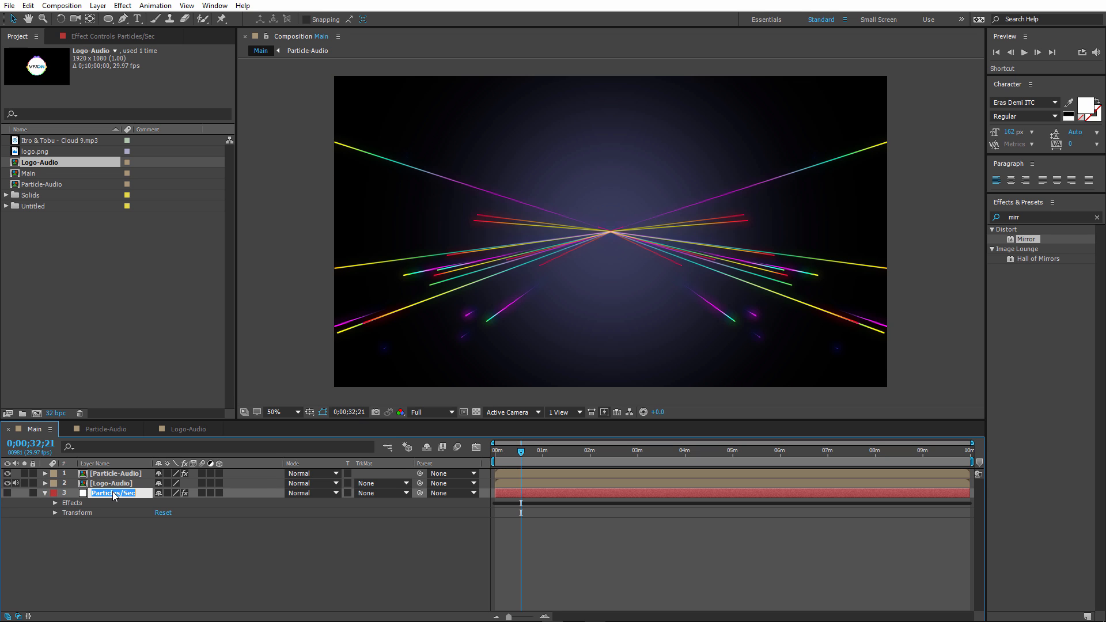
text(Scale-Logo)
key(Return)
- Reveal the expression on Scale-Logo's Both Channels slider and move the Logo-Audio layer above Particle-Audio
click(55, 503)
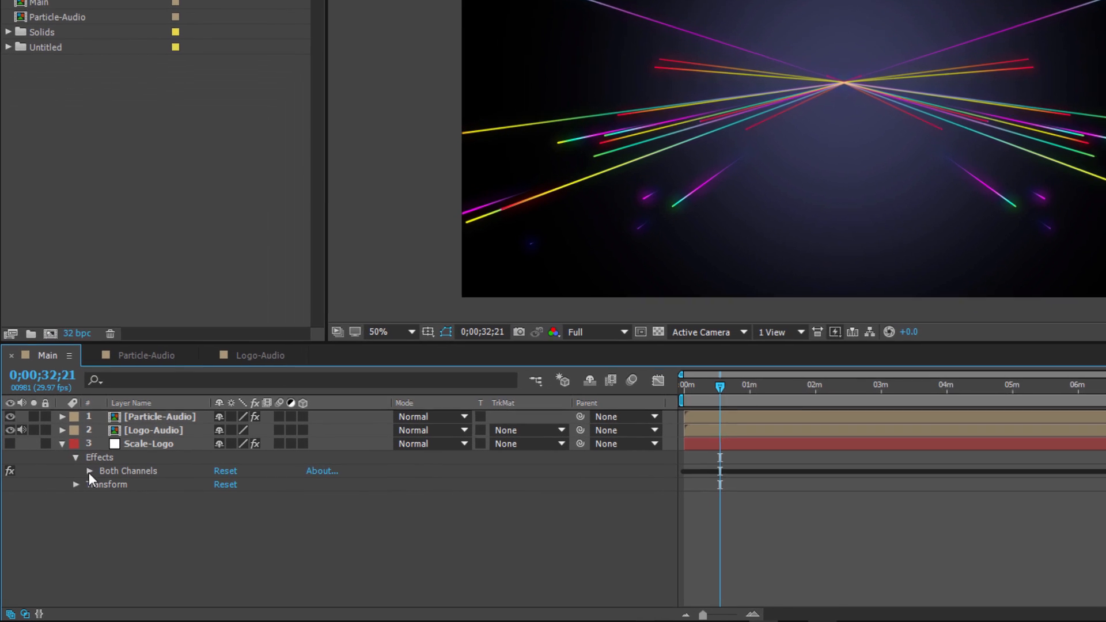
click(64, 513)
click(105, 482)
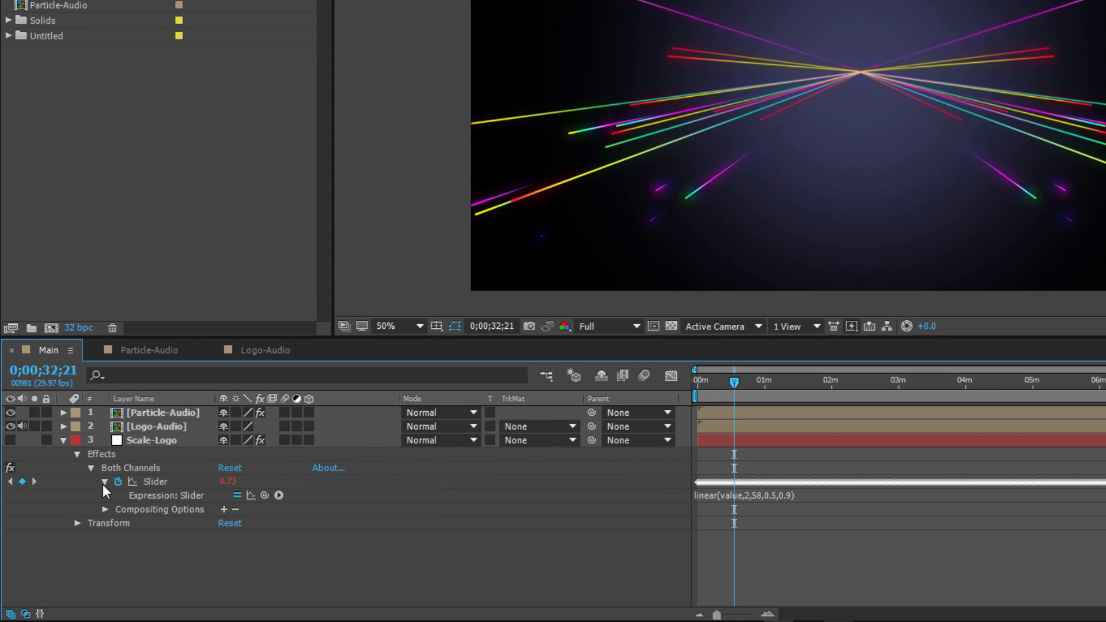
click(778, 499)
click(782, 498)
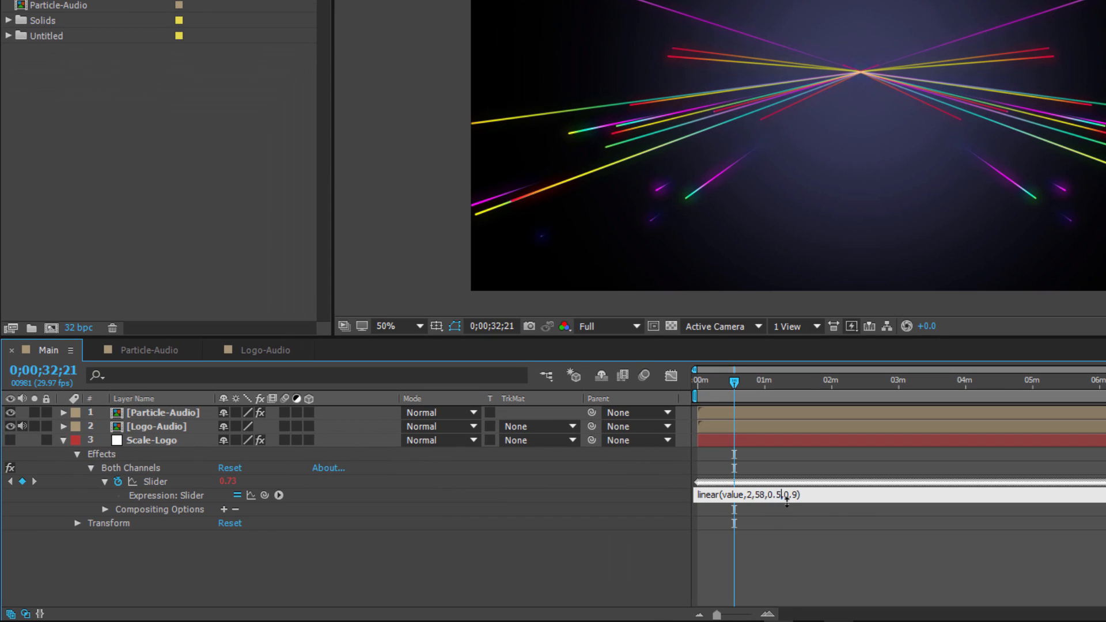
drag(783, 497, 770, 498)
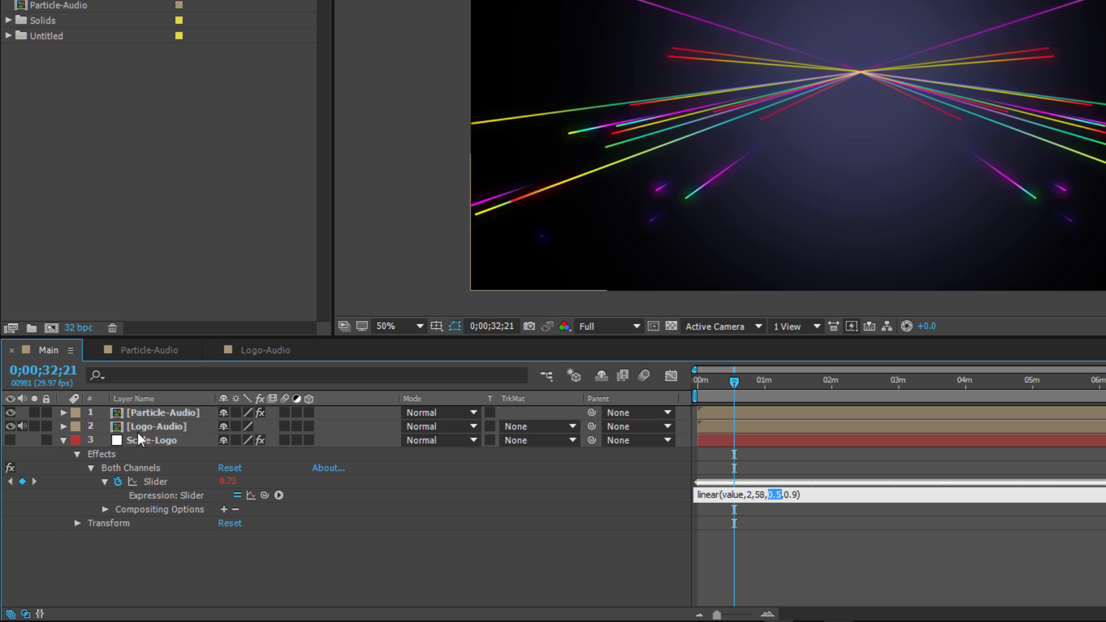
mouse_move(176, 429)
mouse_down()
mouse_move(164, 427)
mouse_move(171, 413)
mouse_up()
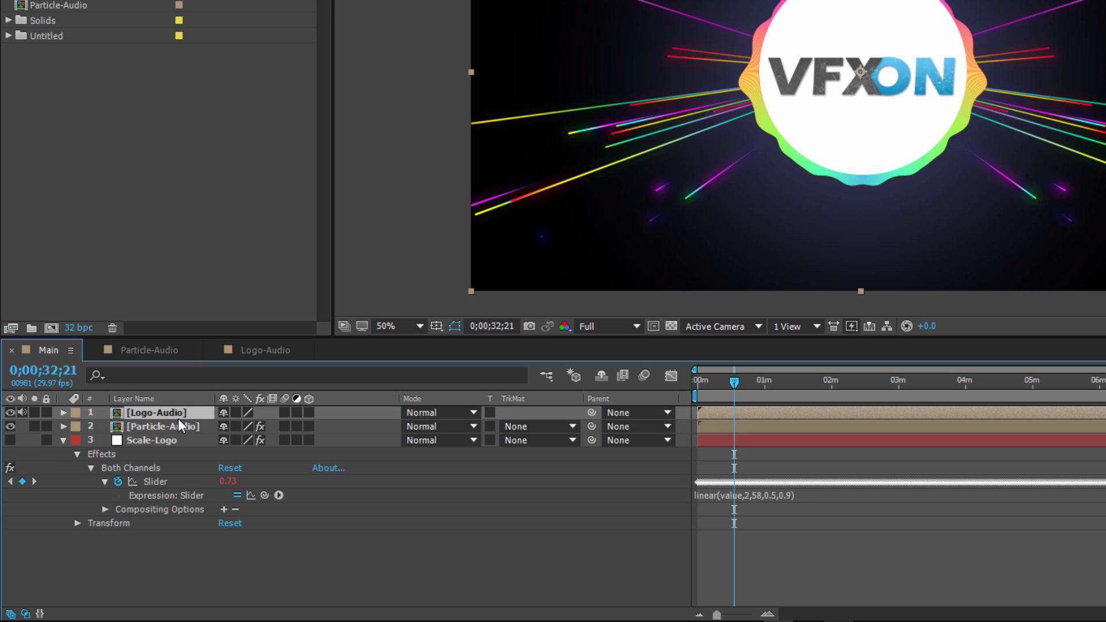
- Change the output range in Scale-Logo's slider expression so it reads linear(value,2,58,100,150)
click(767, 494)
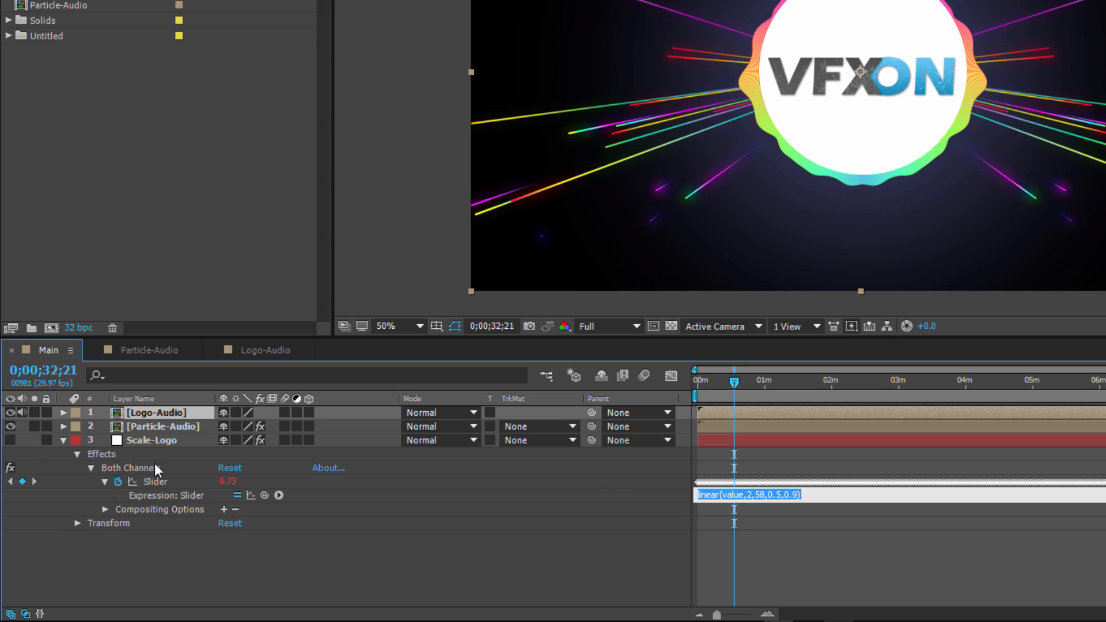
click(781, 496)
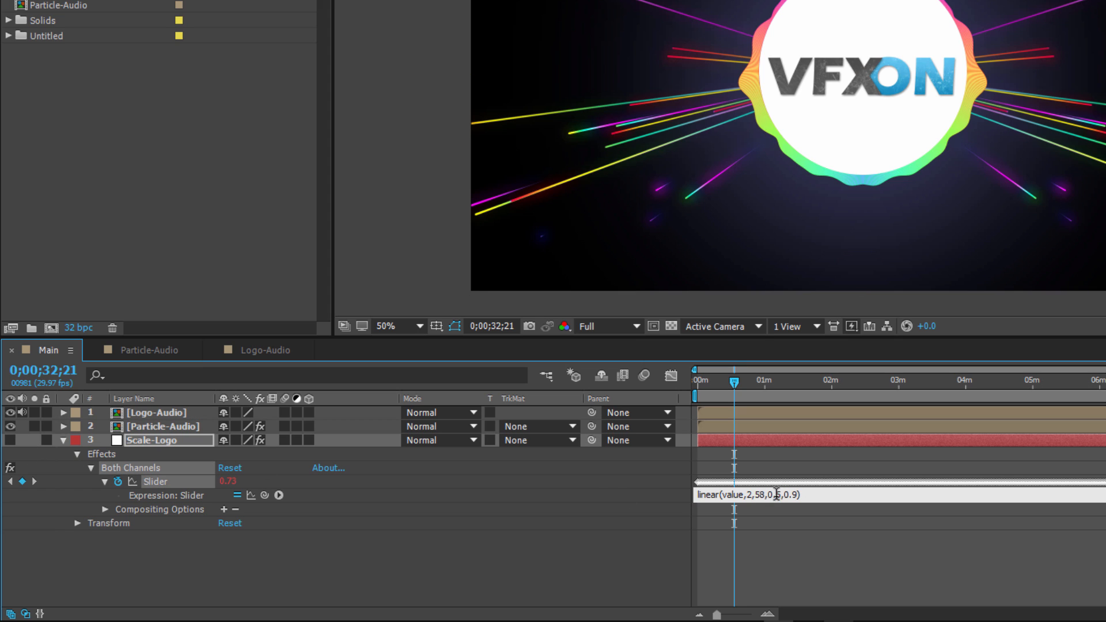
drag(783, 496, 768, 496)
text(100)
drag(786, 496, 797, 496)
text(150)
click(790, 476)
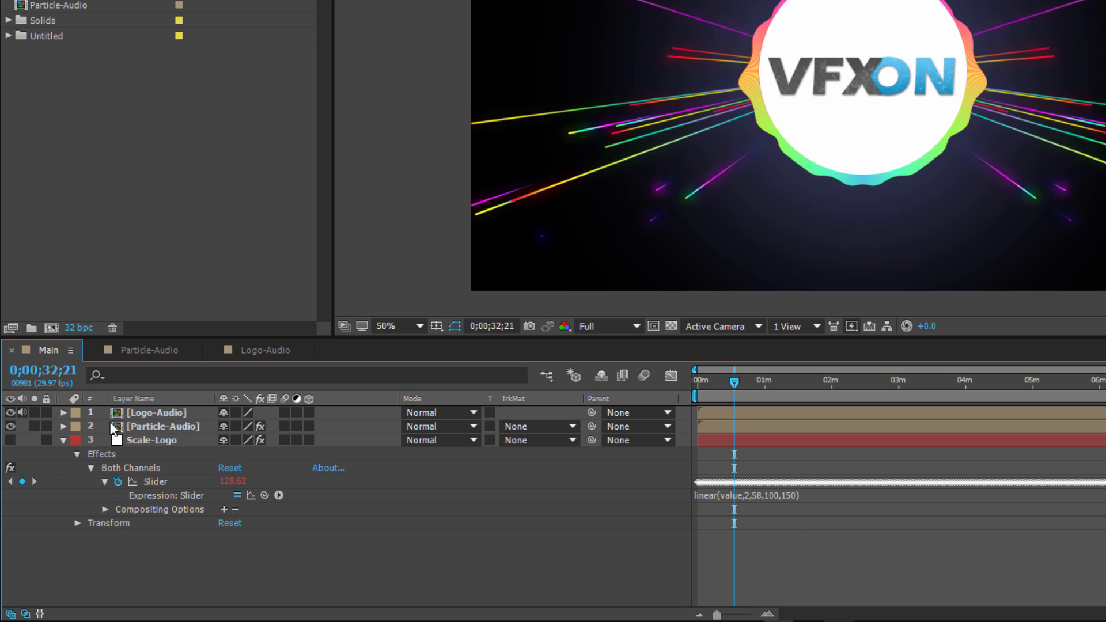
- Add an expression to the Logo-Audio layer's Scale that links it to Scale-Logo's Both Channels slider
click(140, 416)
key(s)
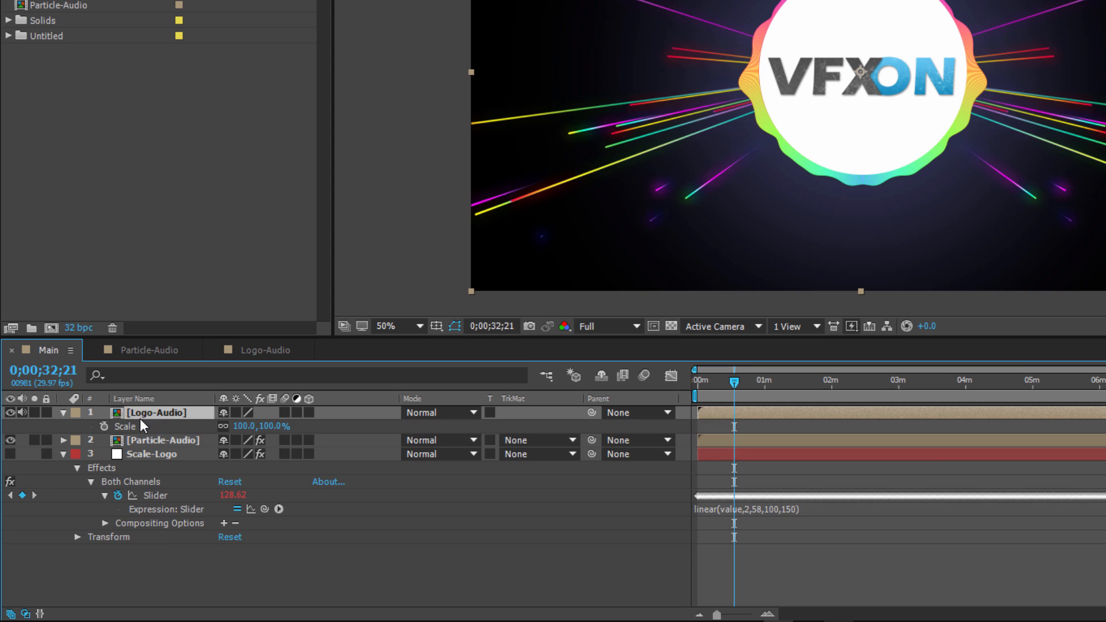
alt+click(103, 427)
drag(265, 441, 158, 509)
click(376, 495)
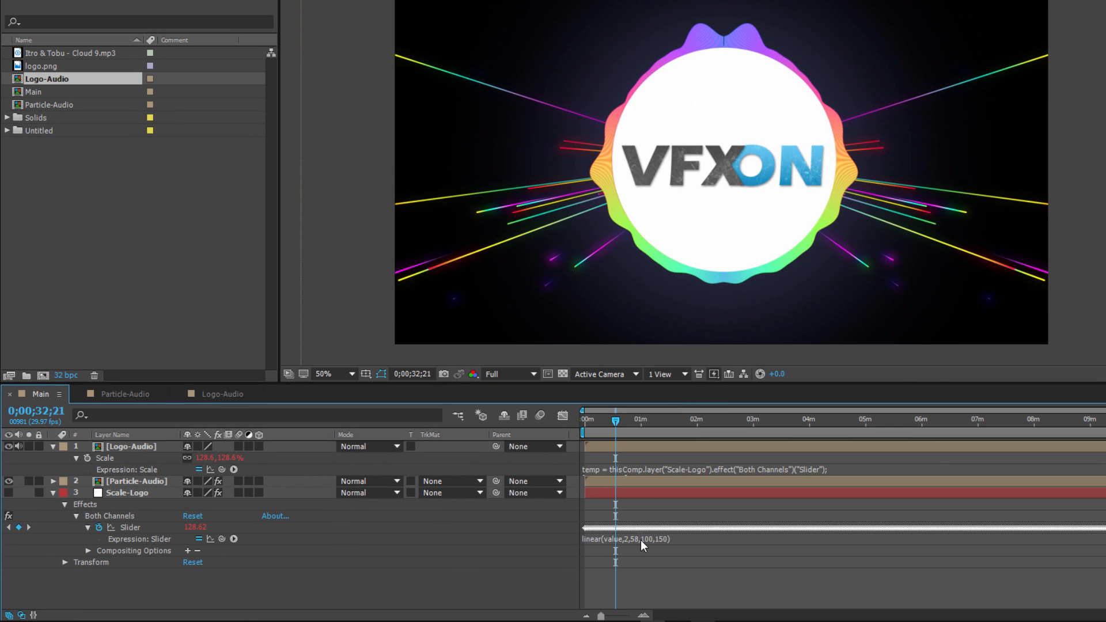
- Reduce the output range in Scale-Logo's slider expression to 70 and 90, giving linear(value,2,58,70,90)
click(642, 540)
click(650, 540)
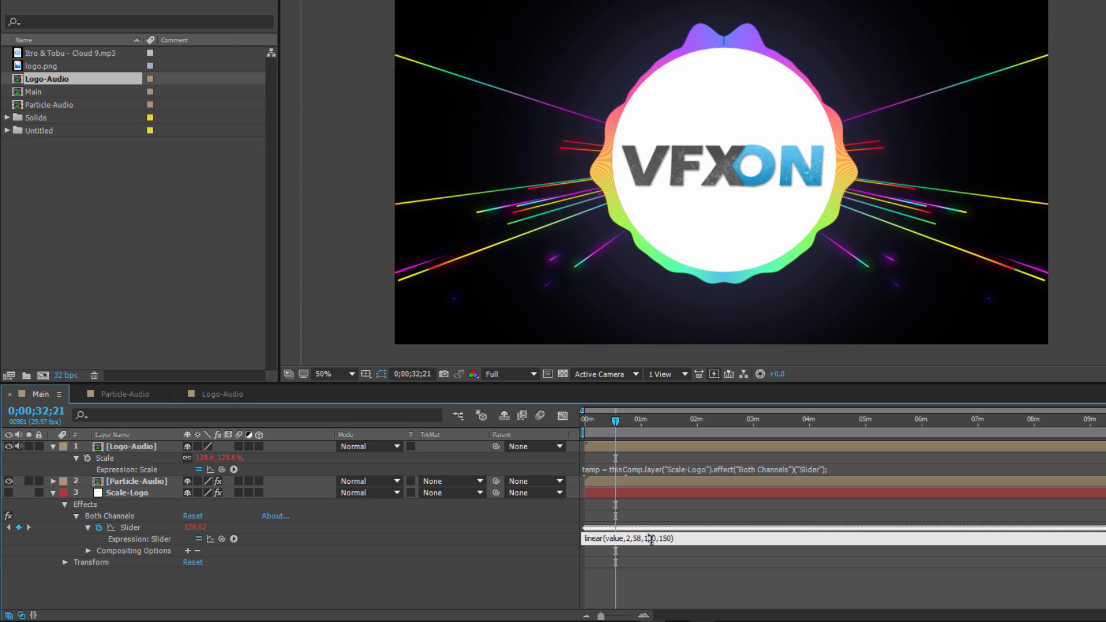
drag(653, 540, 649, 540)
text(7)
click(662, 539)
key(BackSpace)
key(BackSpace)
text(9)
click(676, 518)
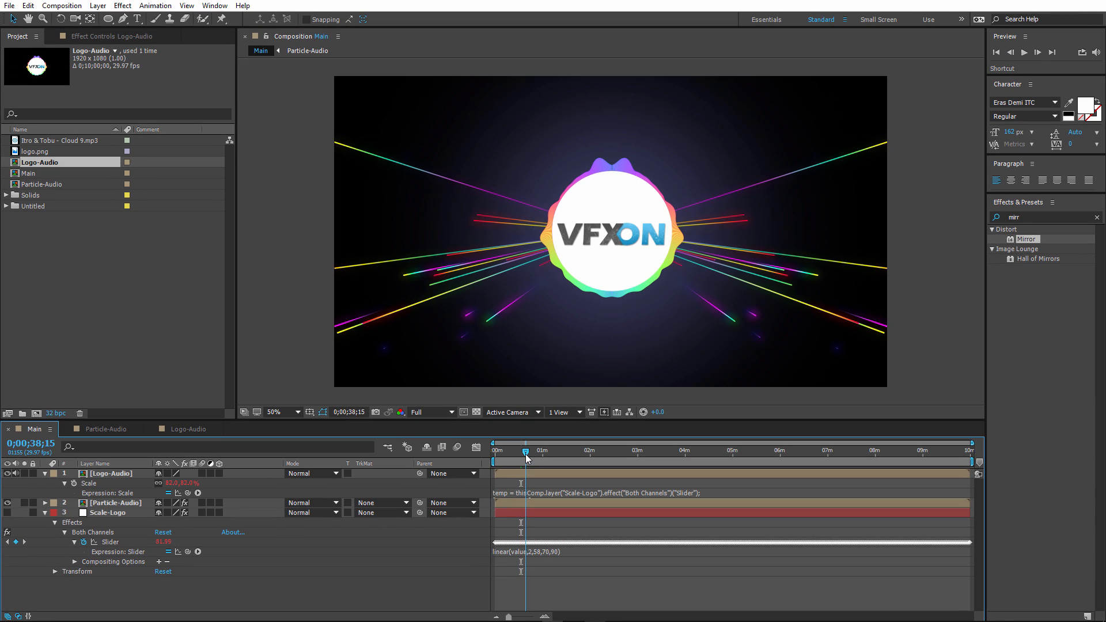
- Check the logo's scaling at several times up to 0;01;17;24, and collapse the Logo-Audio and Scale-Logo layers
click(570, 443)
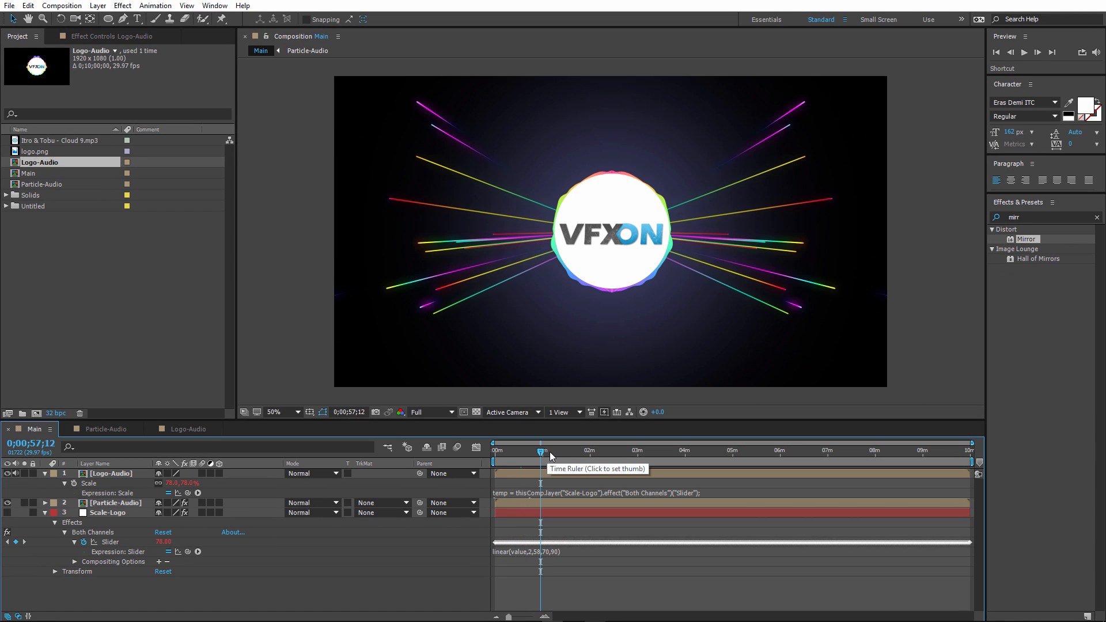
click(557, 447)
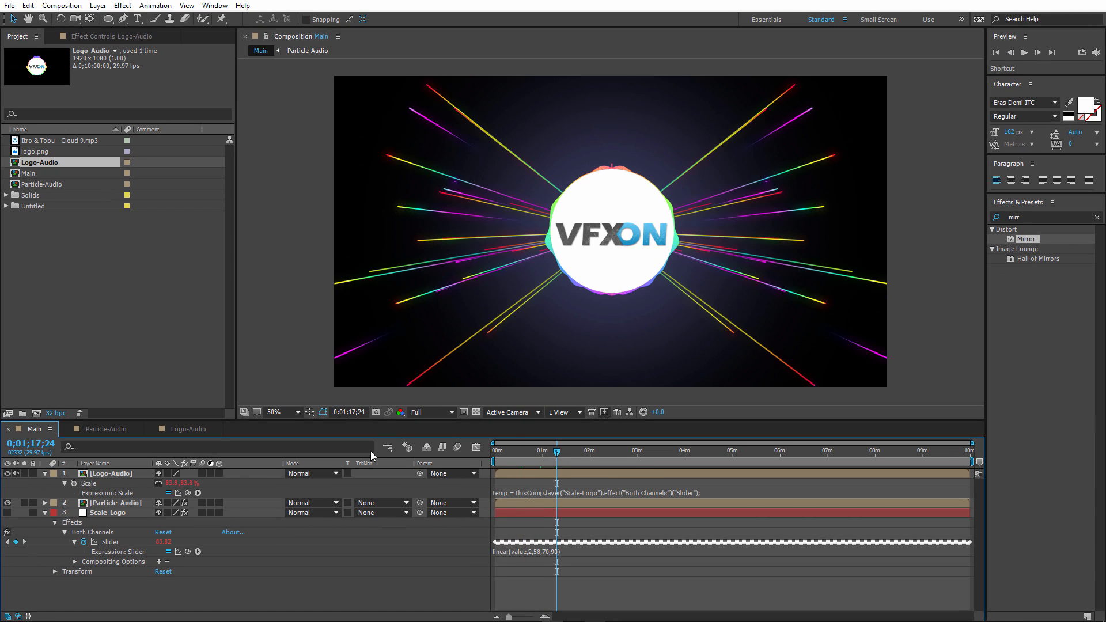
click(46, 474)
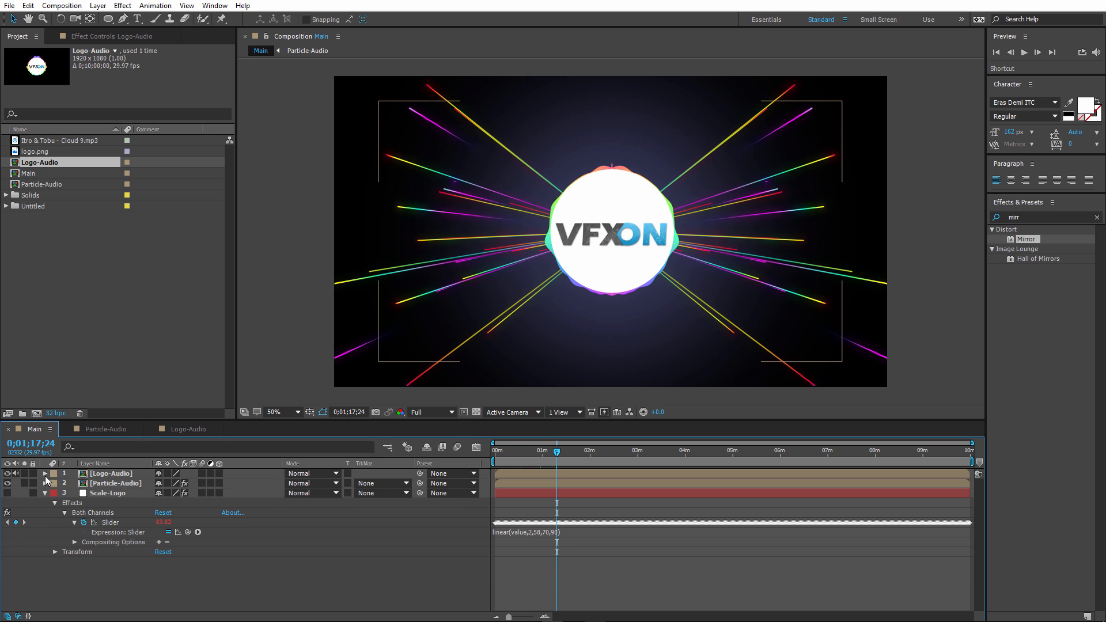
click(44, 493)
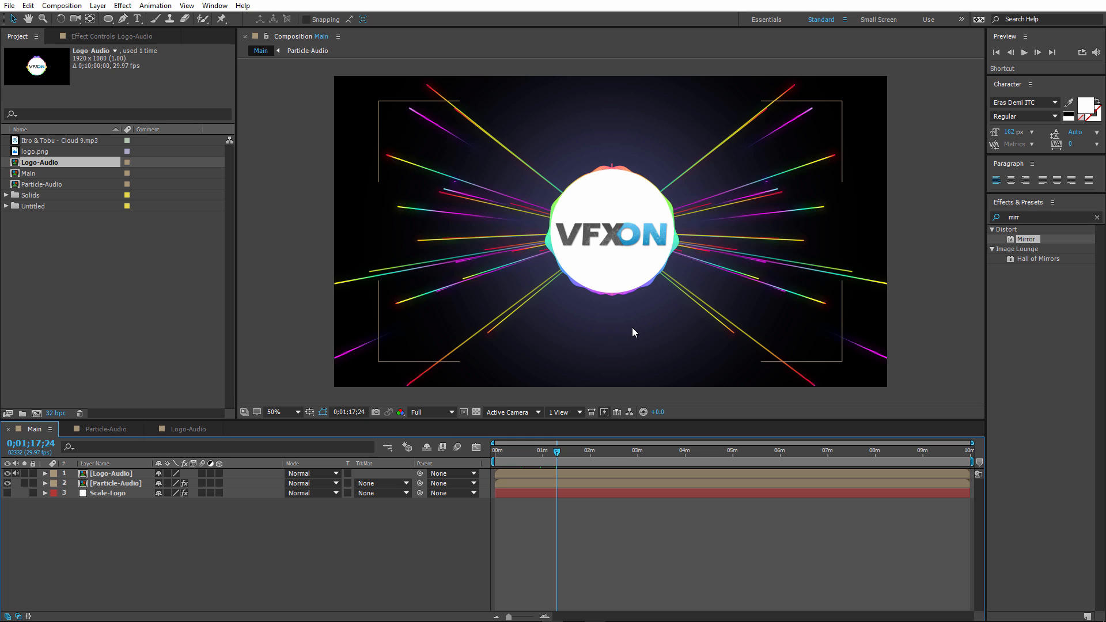
- Show the Particular settings of the Audio-Particles layer in Particle-Audio, and collapse the Particle and Emitter groups
click(107, 429)
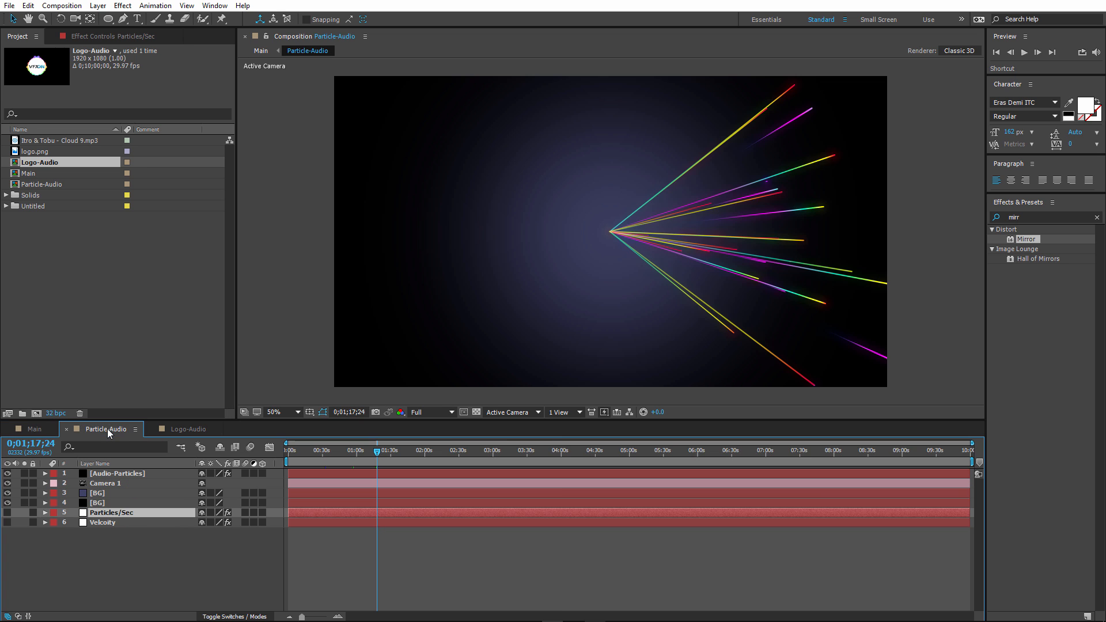
click(120, 473)
click(114, 35)
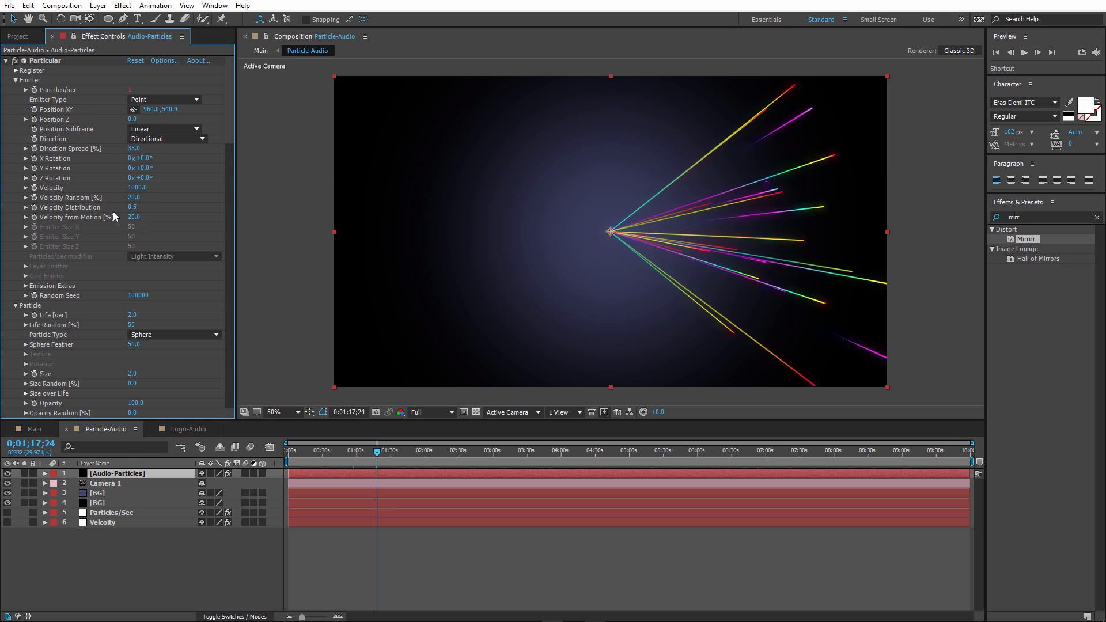
scroll(113, 212, down, 3)
scroll(182, 236, down, 1)
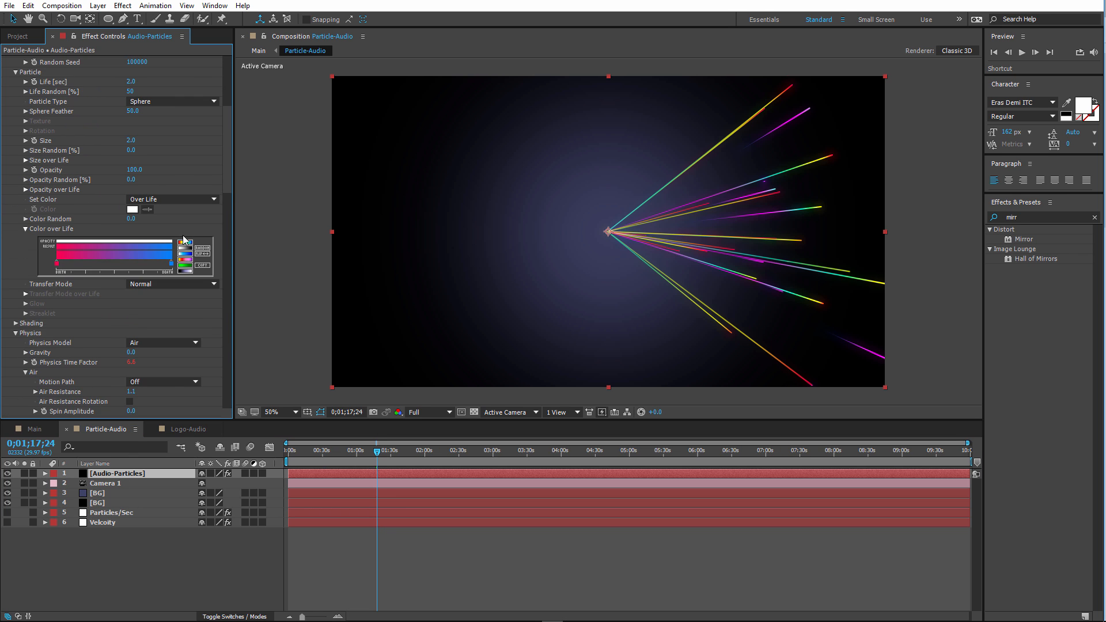
click(15, 176)
scroll(16, 179, up, 4)
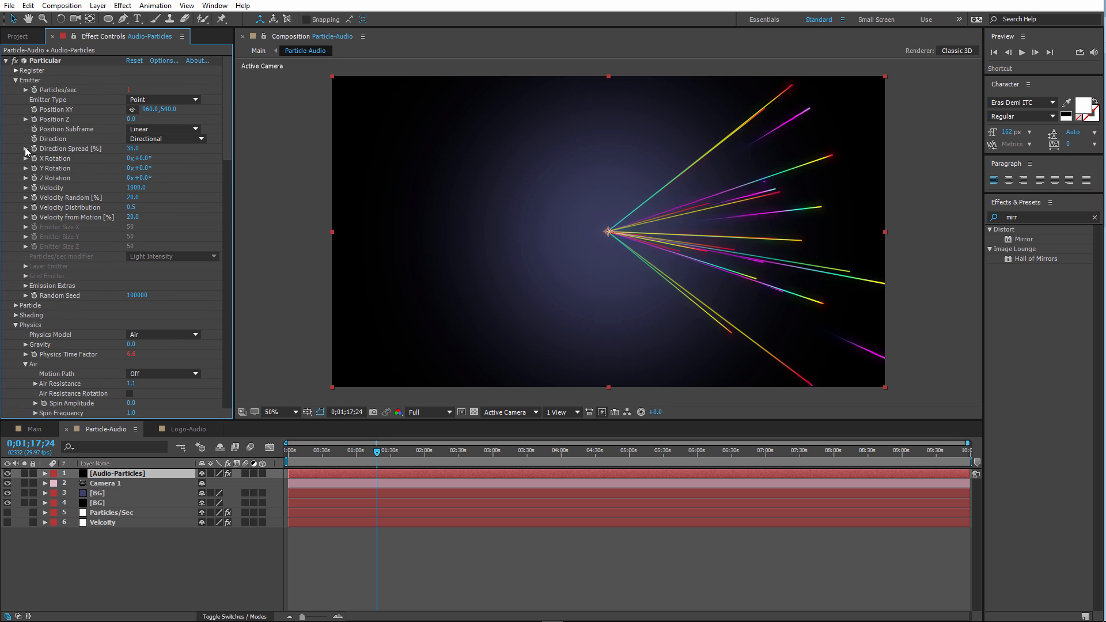
click(16, 80)
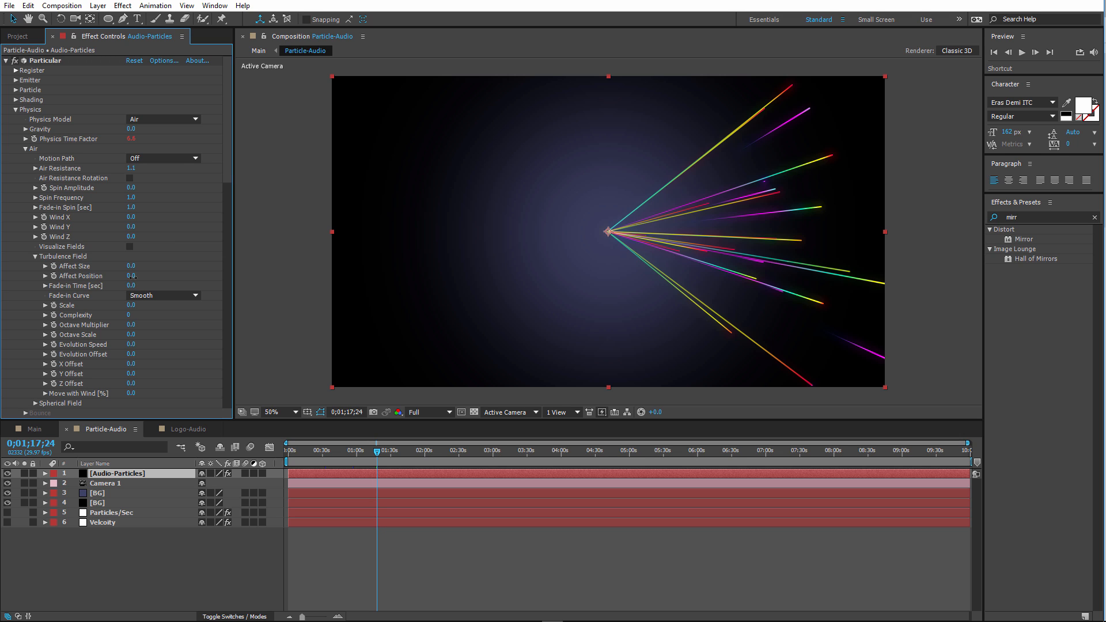
- Set Affect Position to 188 and Scale to 5 in Particular's Turbulence Field on the Audio-Particles layer
drag(132, 276, 236, 272)
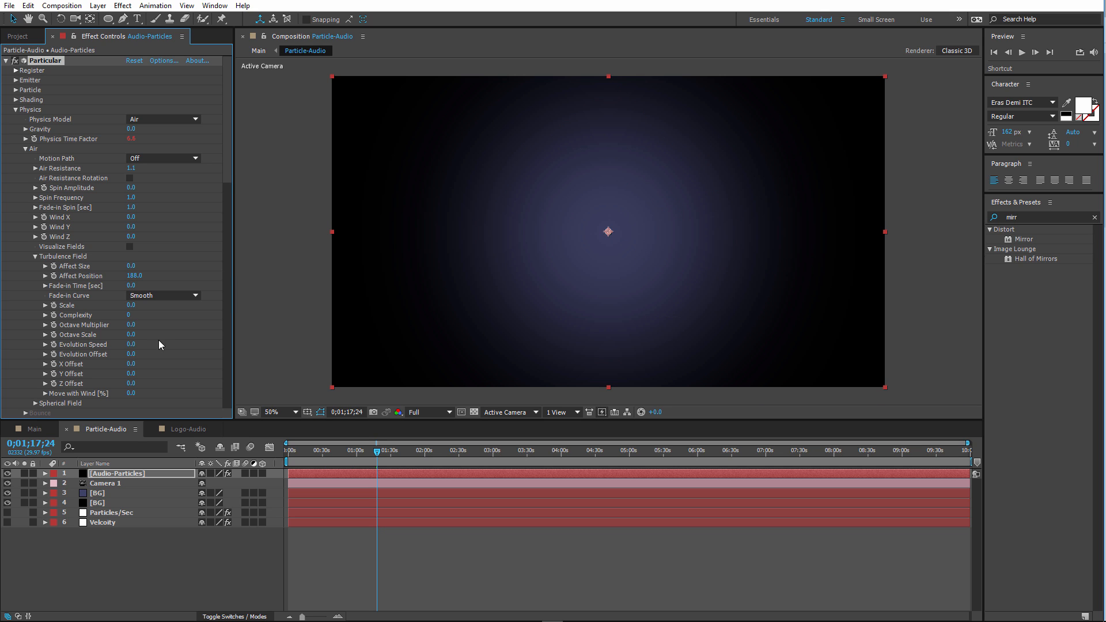
click(132, 305)
text(5)
key(Return)
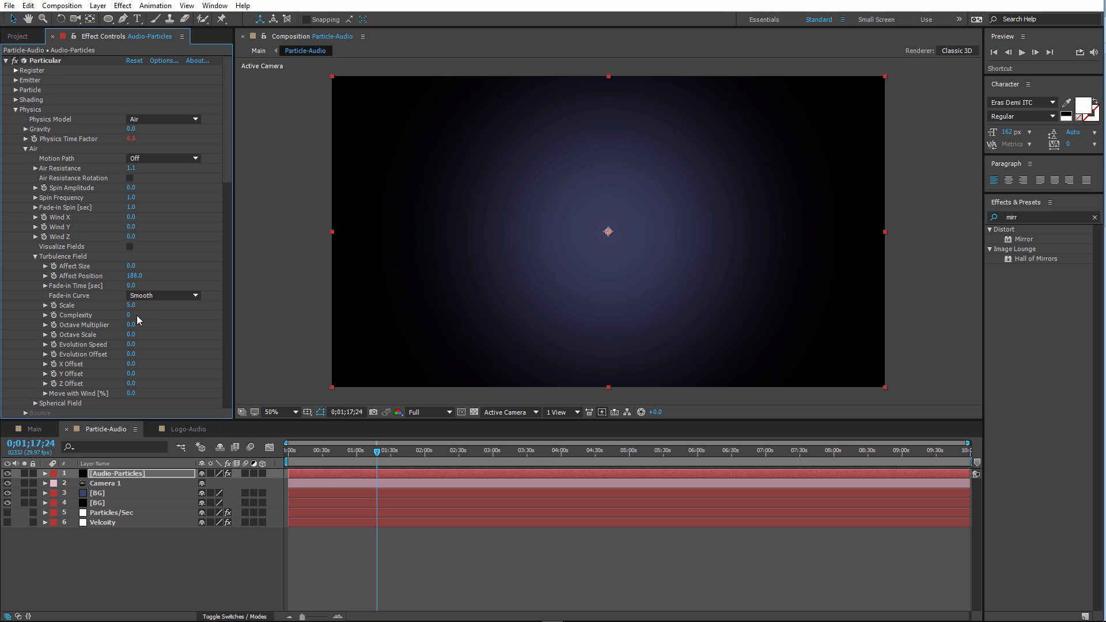
- Set Complexity to 10 in Particular's Turbulence Field on Audio-Particles and check the streaks at 0;02;06;21
drag(127, 318, 184, 315)
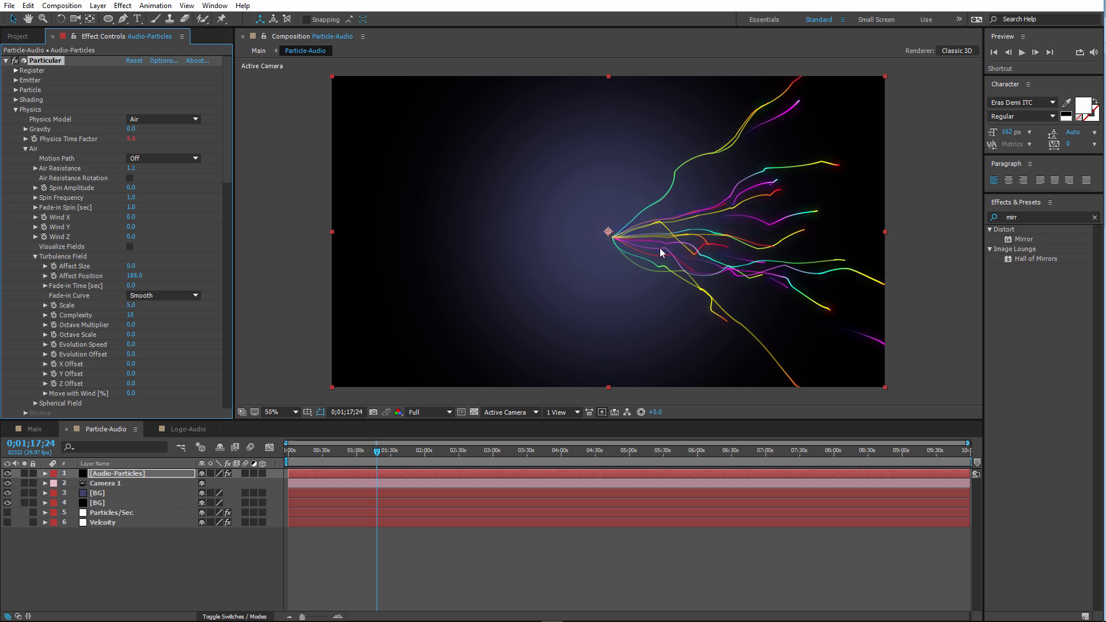
click(433, 453)
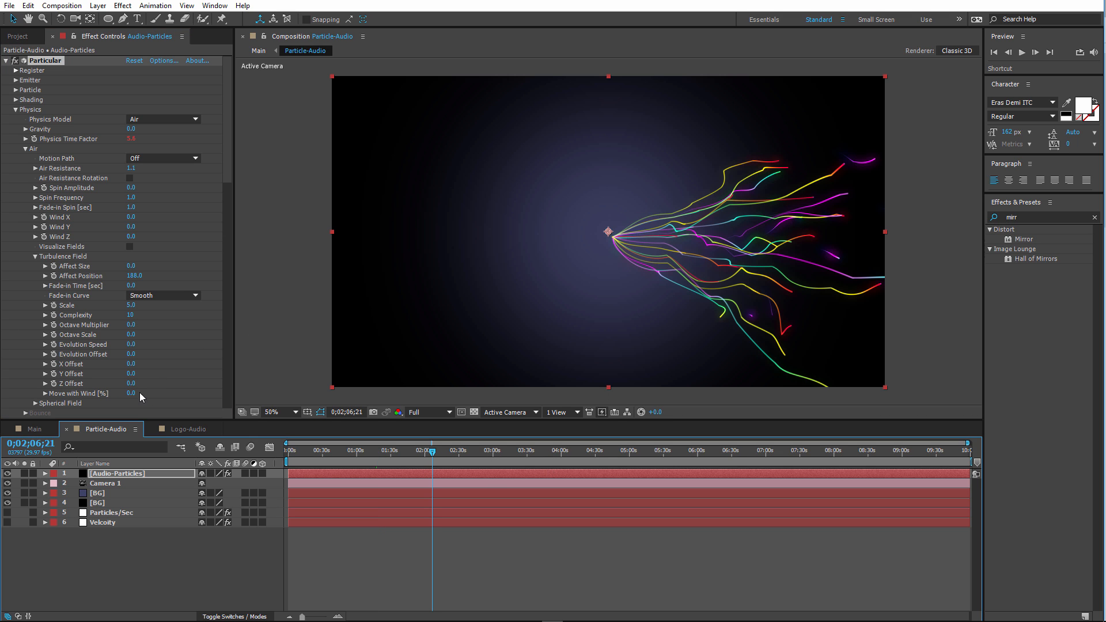
- Try 68% Move with Wind and a Wind X of 86 on Audio-Particles, and return both to 0
drag(132, 393, 172, 392)
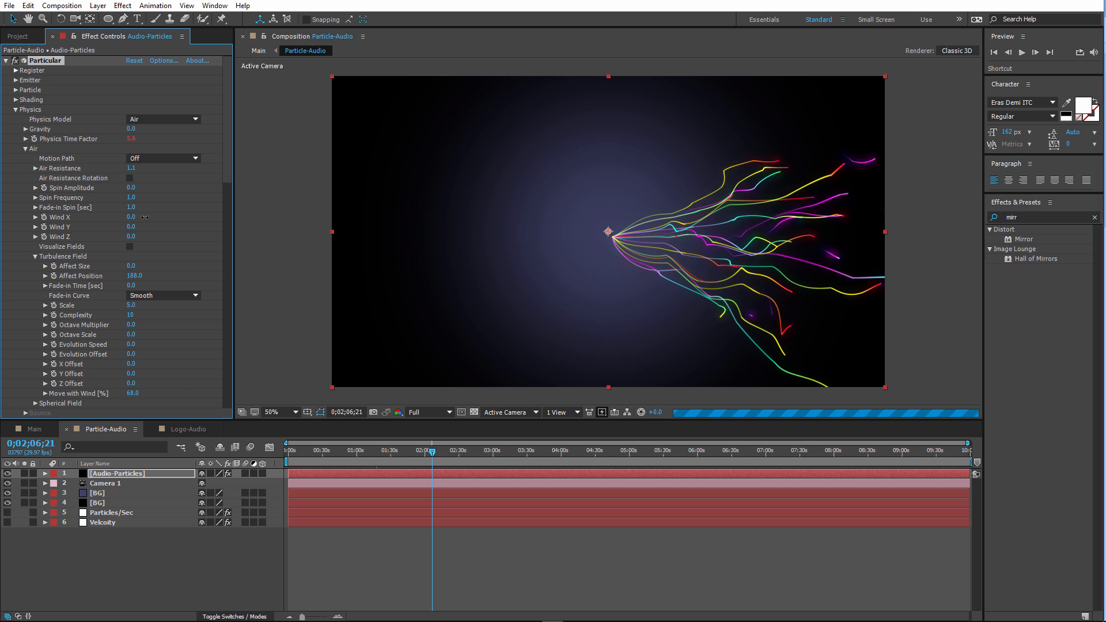
drag(145, 217, 197, 233)
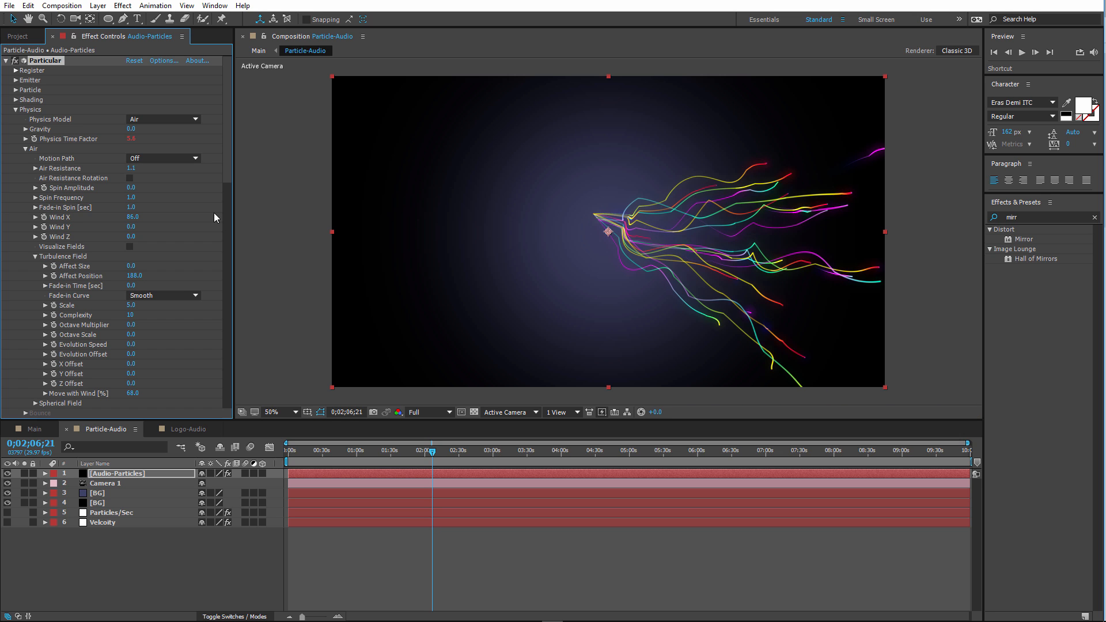
click(134, 217)
text(0)
key(Return)
click(132, 393)
text(0)
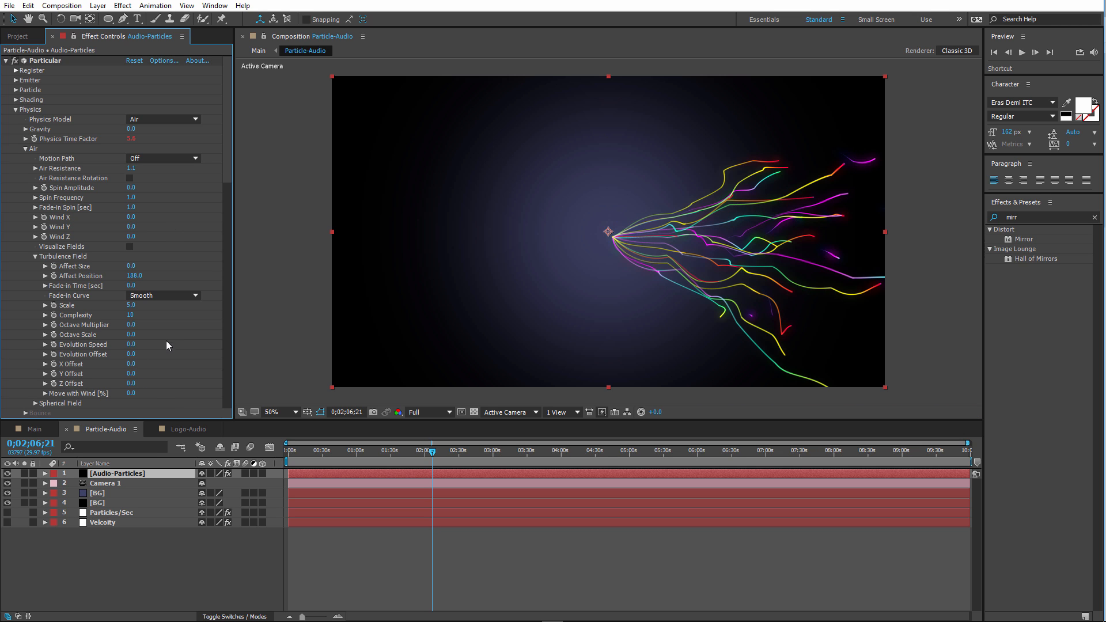
- Set the Turbulence Field's X Offset to 20 and Y Offset to 50, and check the mirrored streaks in Main
text(20)
key(Return)
click(131, 374)
key(Return)
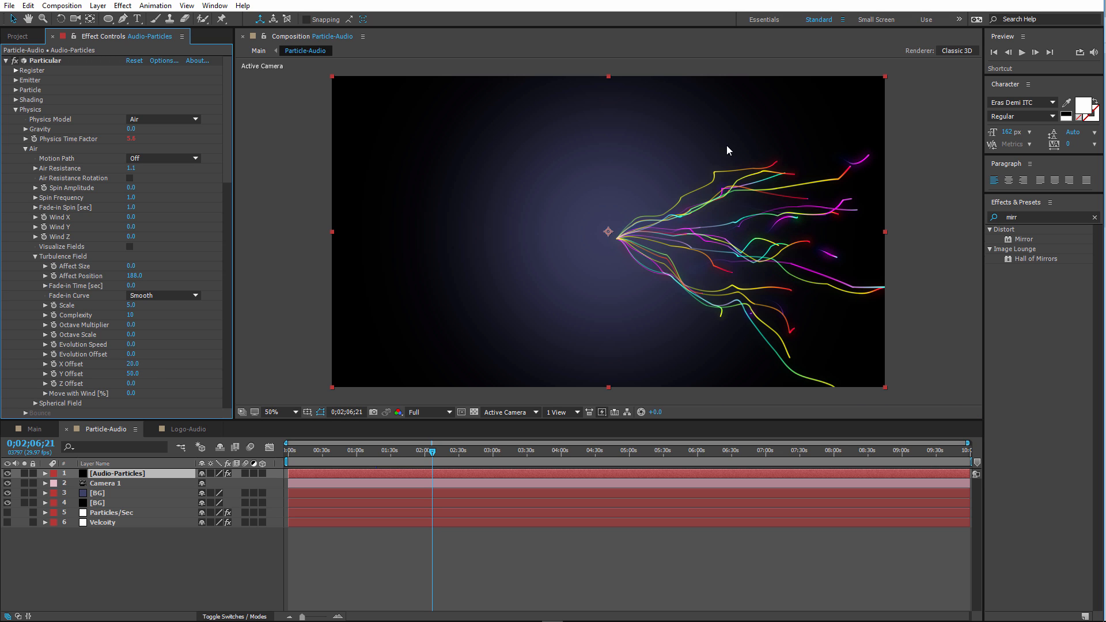
click(29, 429)
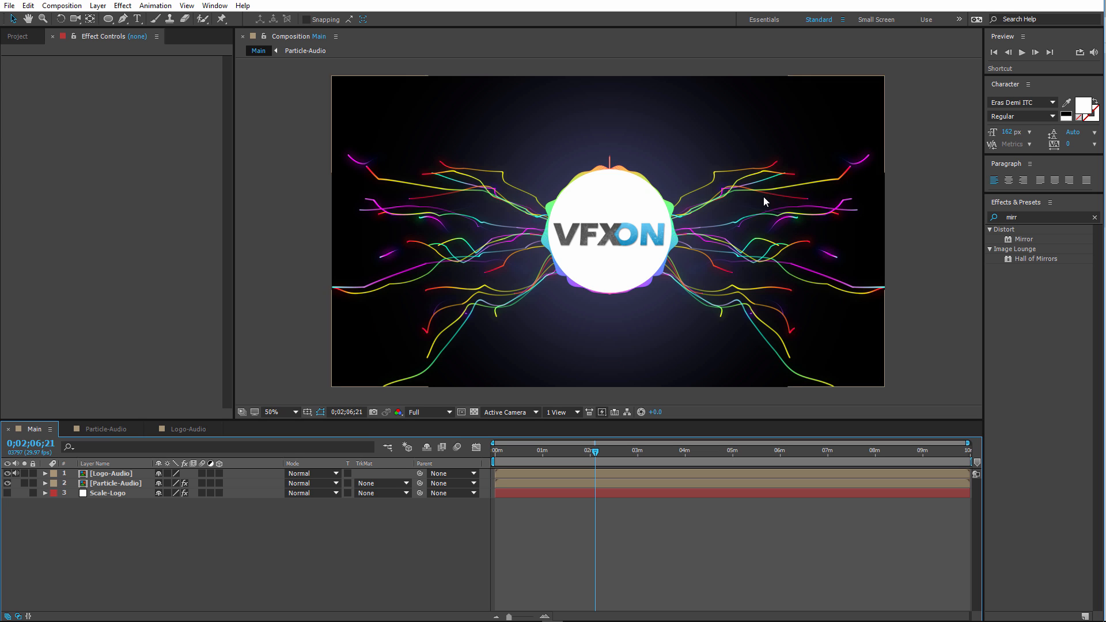
- Add a new adjustment layer above Audio-Particles in the Particle-Audio composition
click(118, 431)
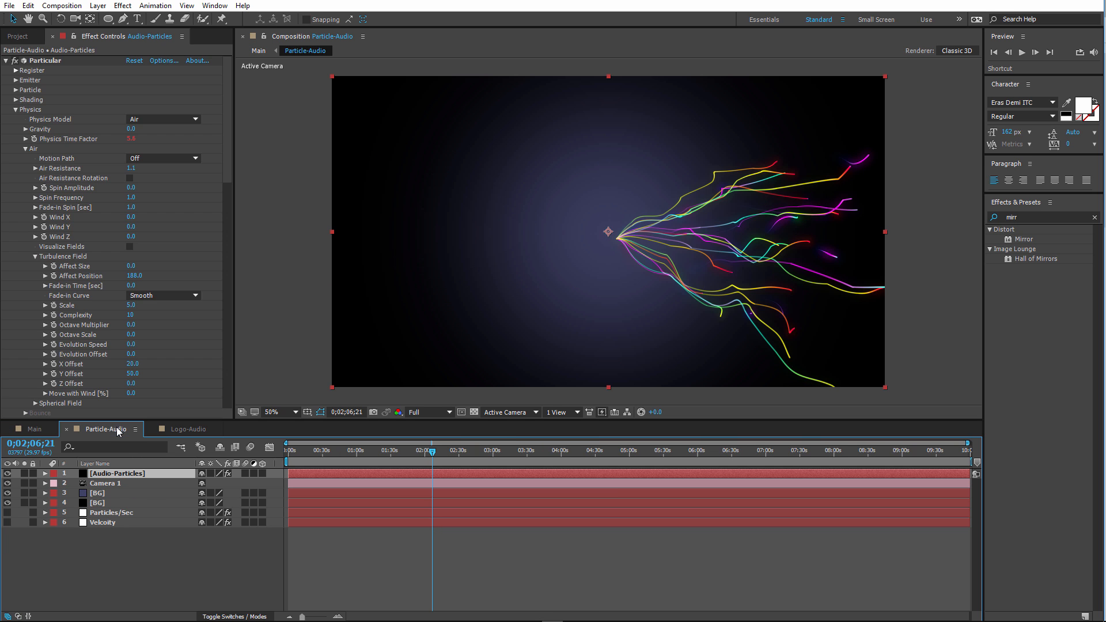
click(166, 547)
right_click(125, 561)
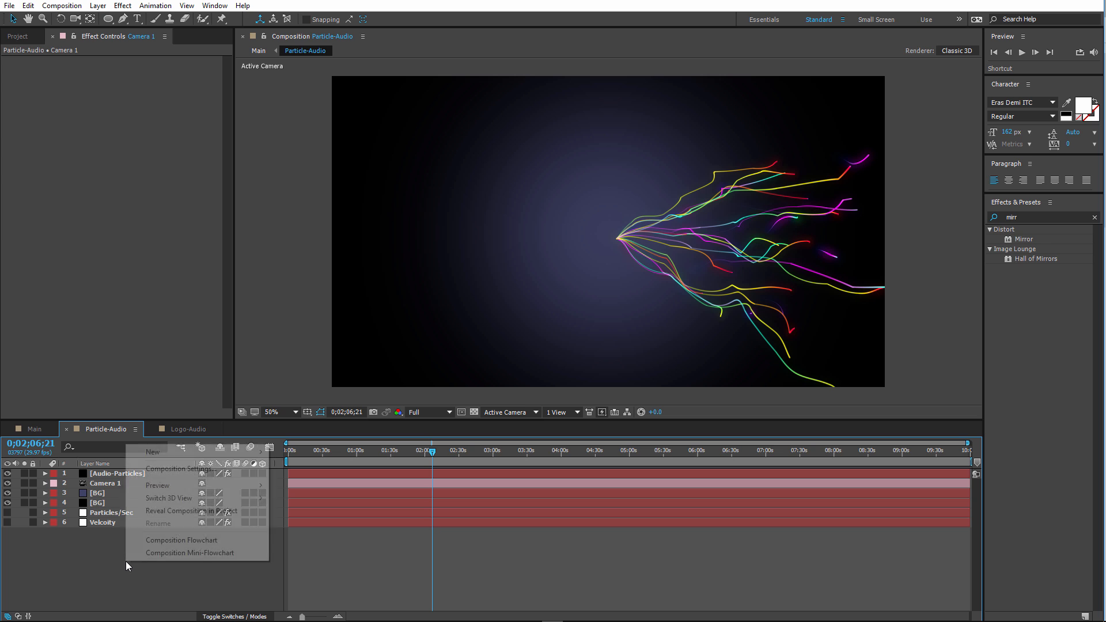
mouse_move(203, 454)
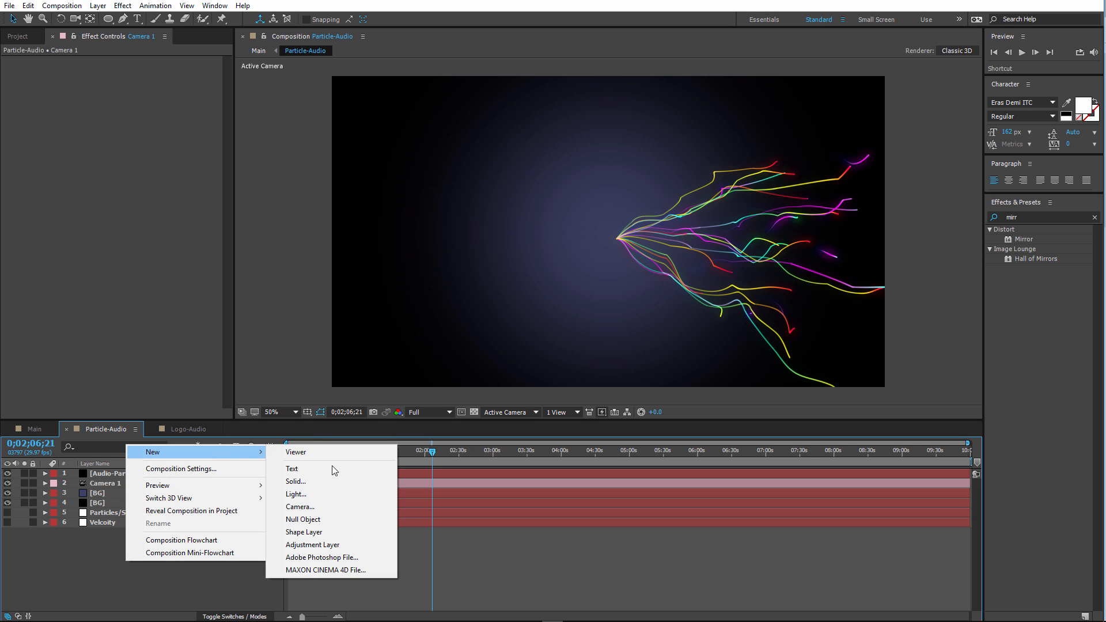
click(326, 543)
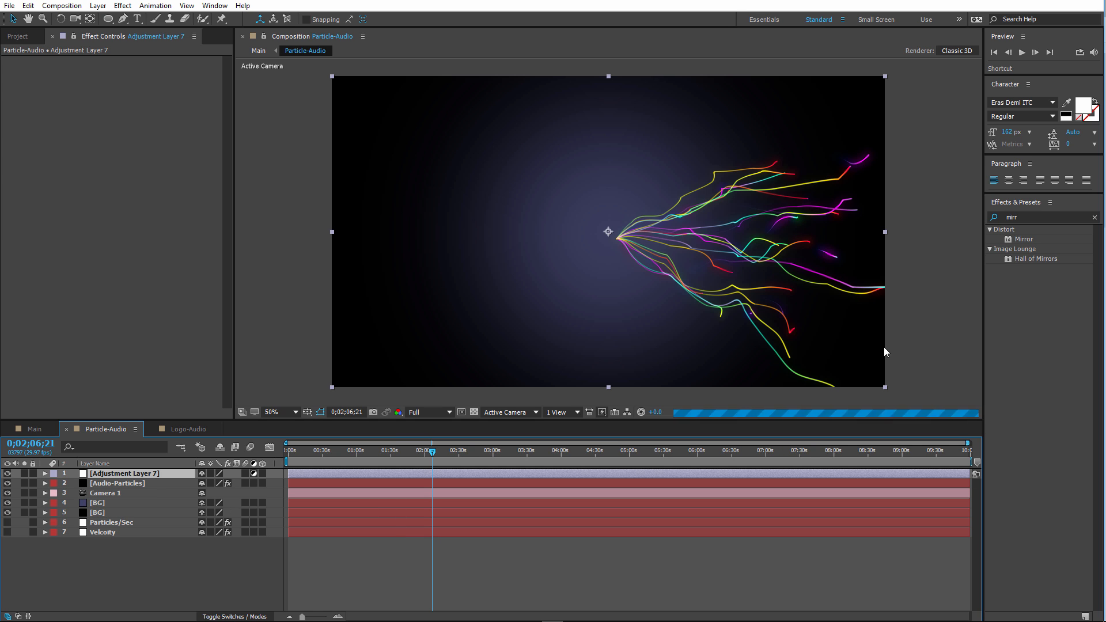
- Find and apply Camera Lens Blur to the new adjustment layer, and check the look in Main
drag(1044, 217, 983, 211)
text(blur)
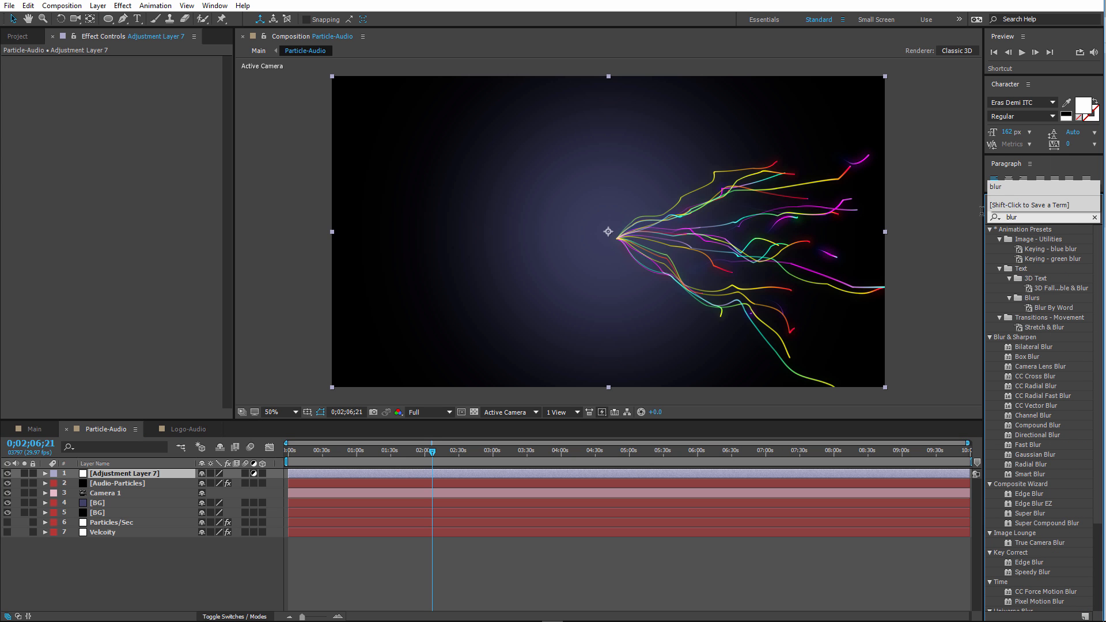
click(1060, 367)
drag(1066, 366, 152, 474)
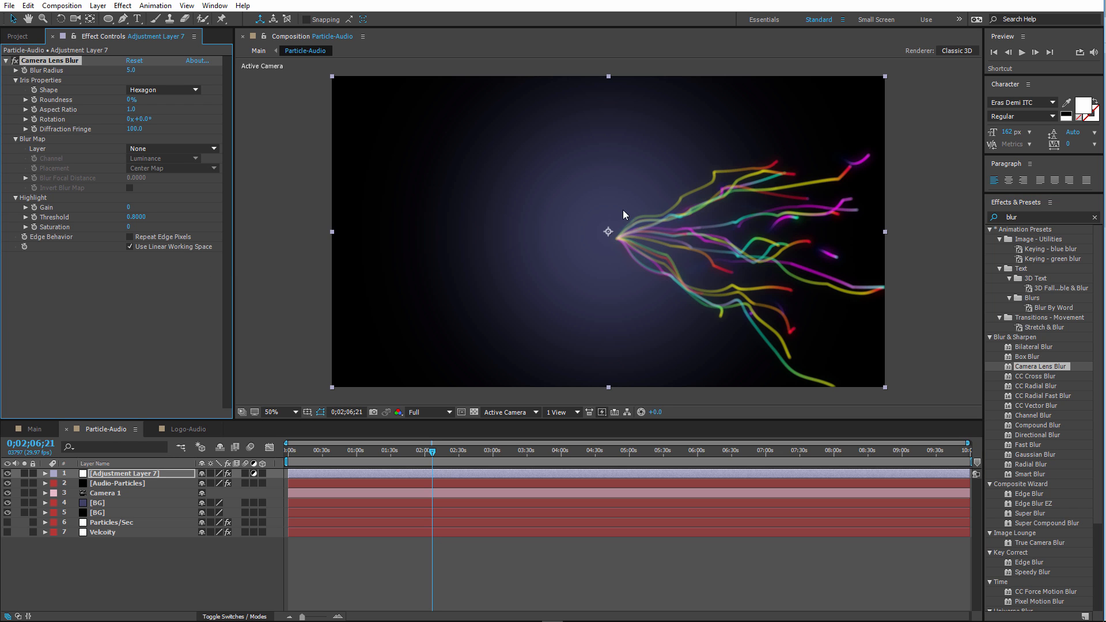
click(34, 430)
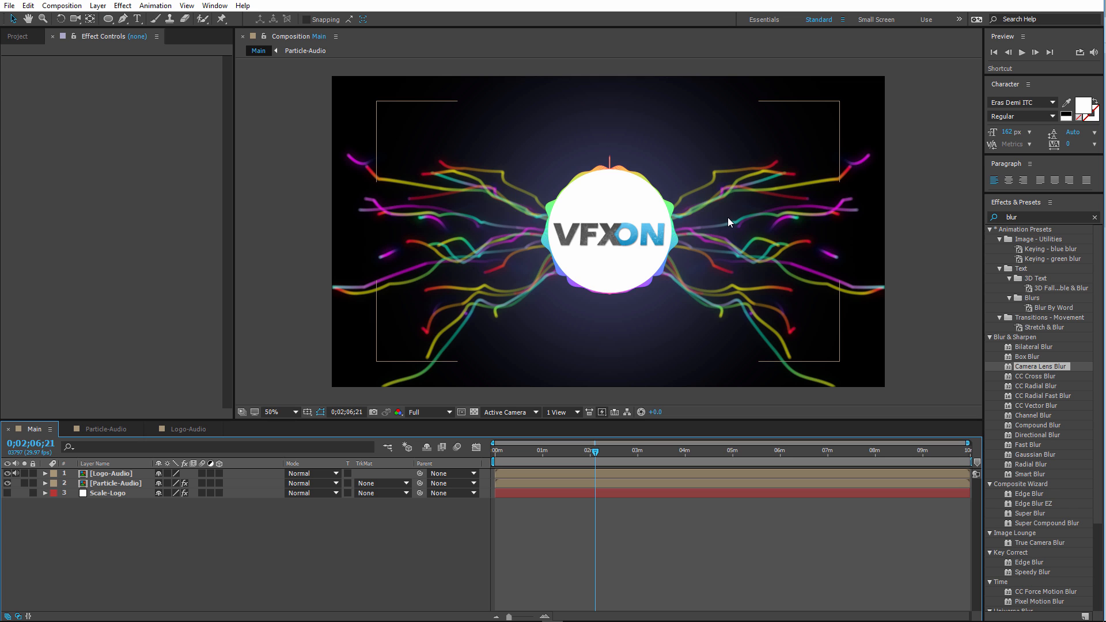
- Set Affect Position, Scale, Complexity, X Offset and Y Offset to 0 in Audio-Particles' Turbulence Field, and check Main at 0;01;00;11
click(128, 428)
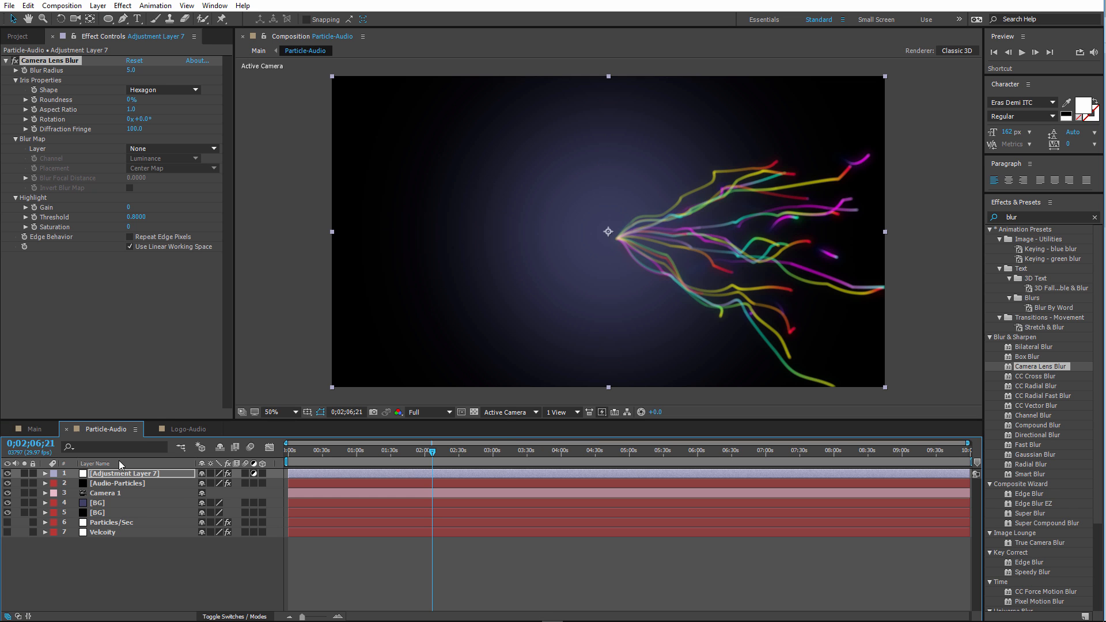
click(126, 483)
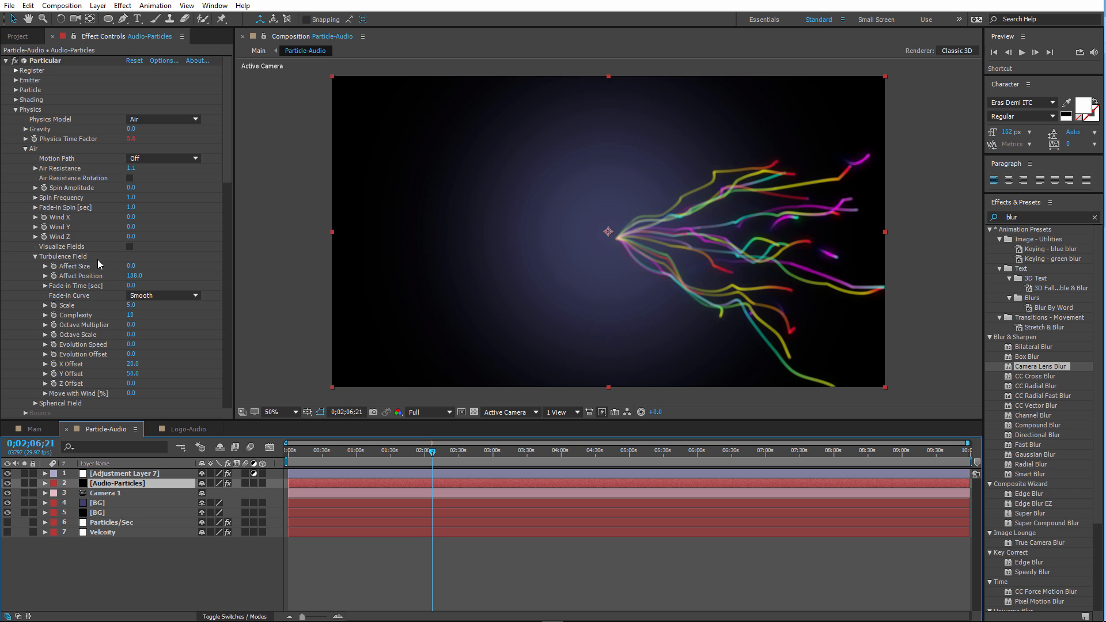
click(137, 277)
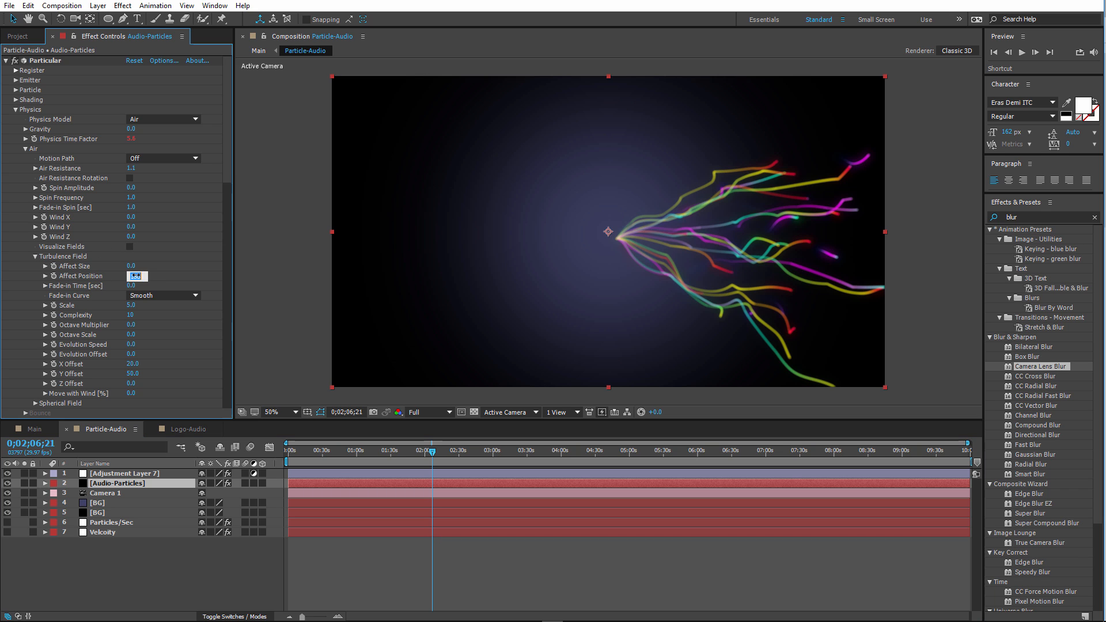
click(130, 306)
text(0)
click(131, 316)
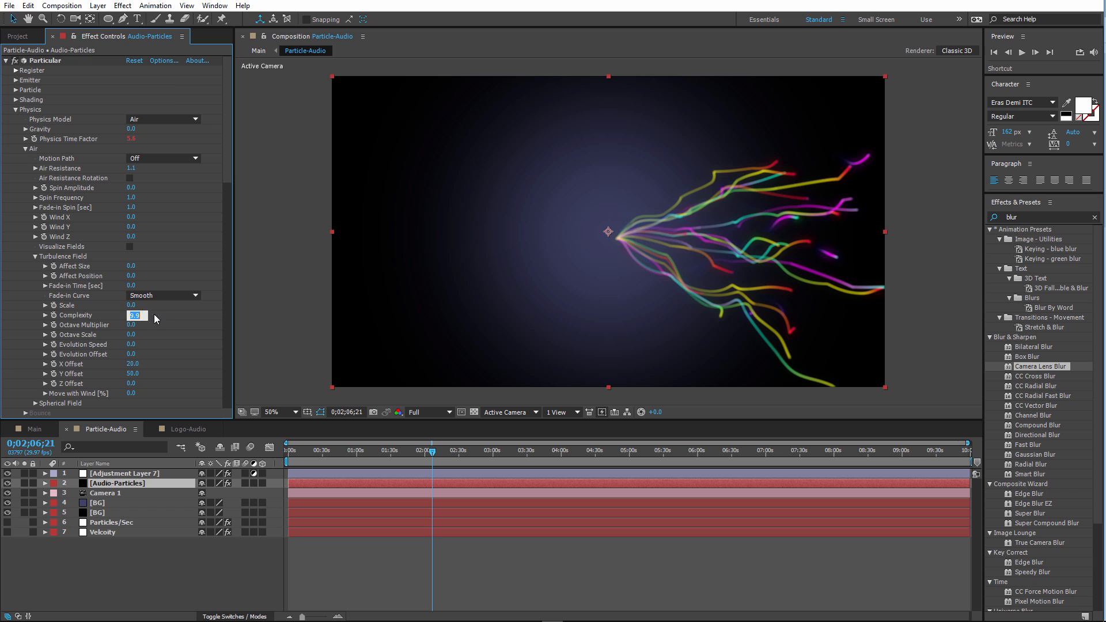
click(137, 363)
text(0)
click(138, 375)
text(0)
key(Return)
click(35, 429)
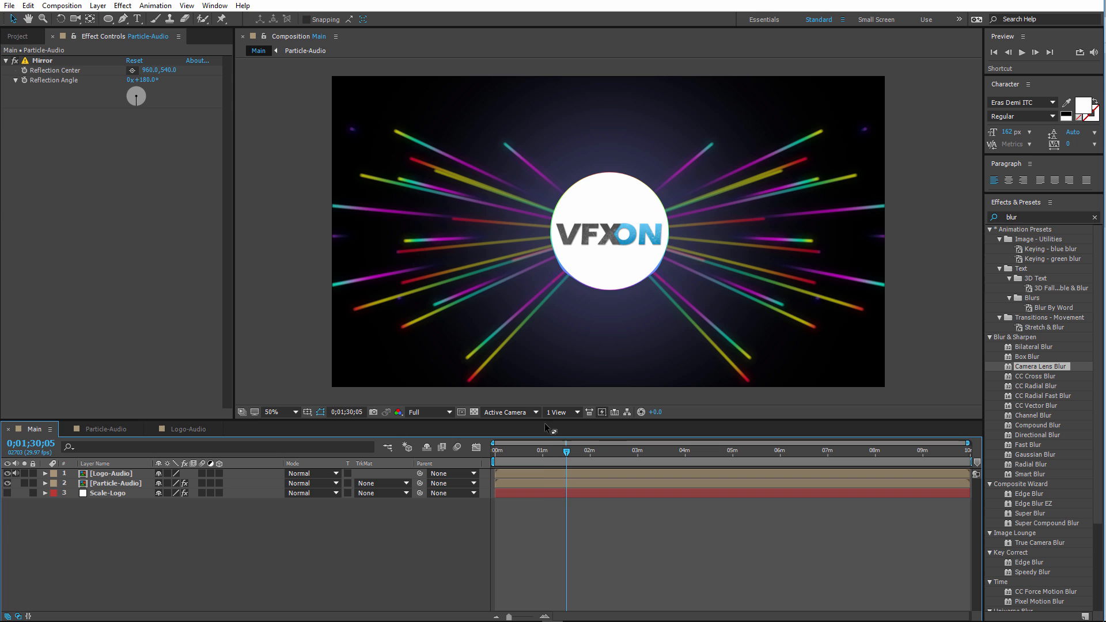
click(543, 455)
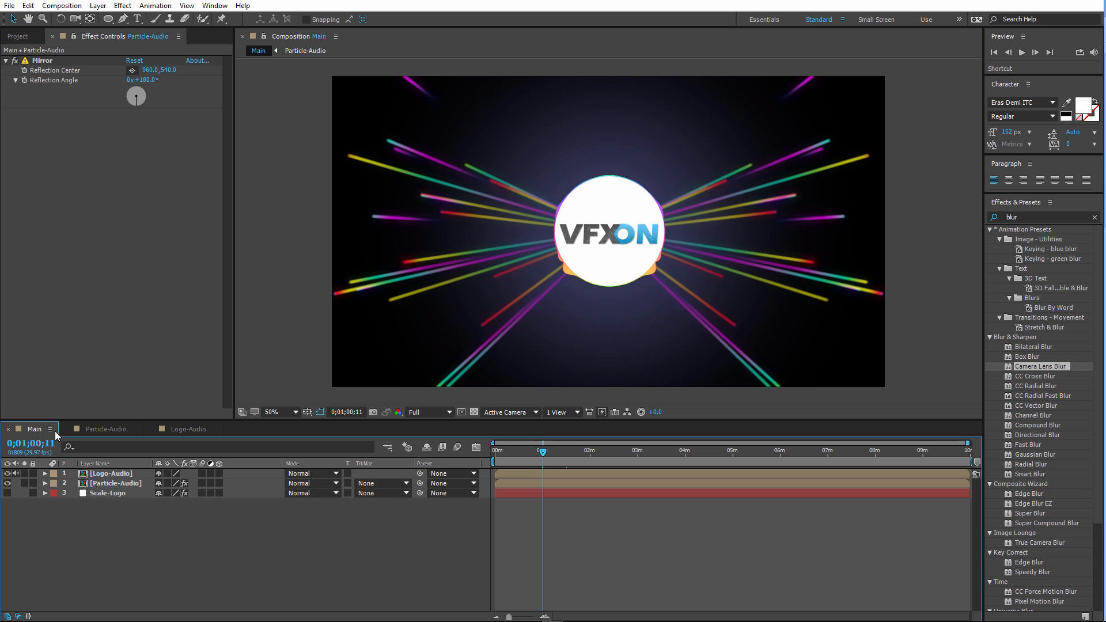
- Turn off and delete Camera Lens Blur on the adjustment layer in Particle-Audio
click(106, 429)
click(116, 474)
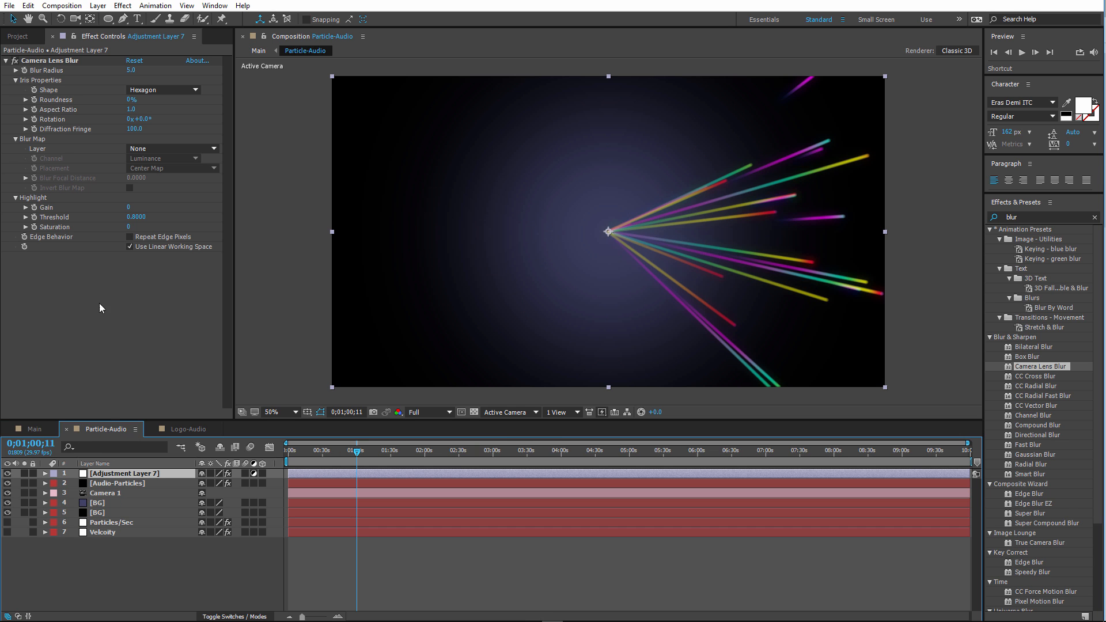
click(15, 61)
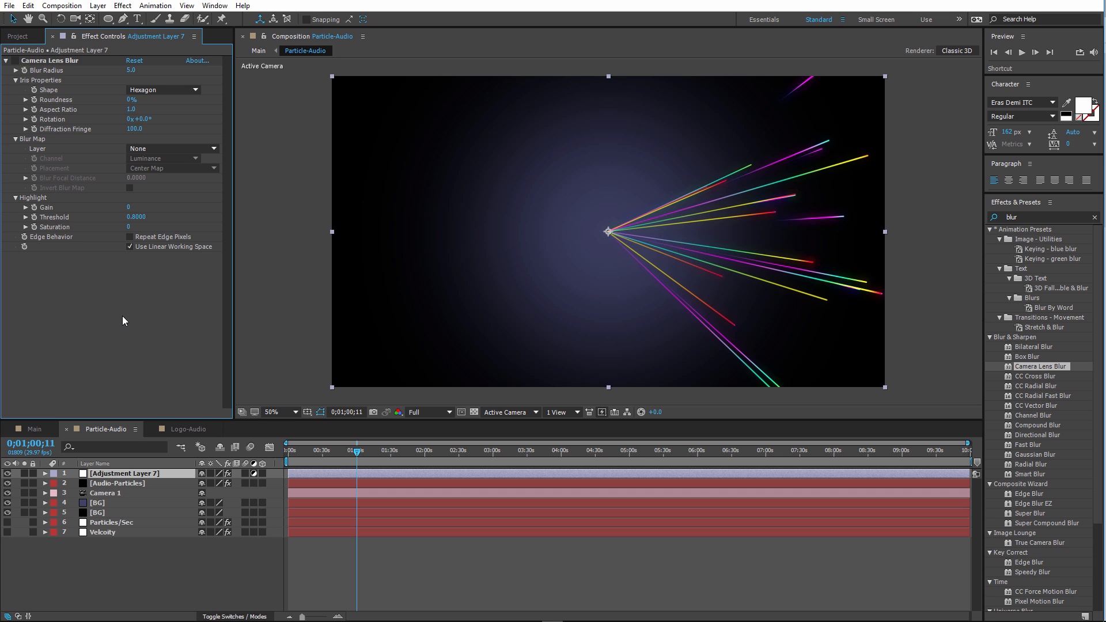
click(58, 60)
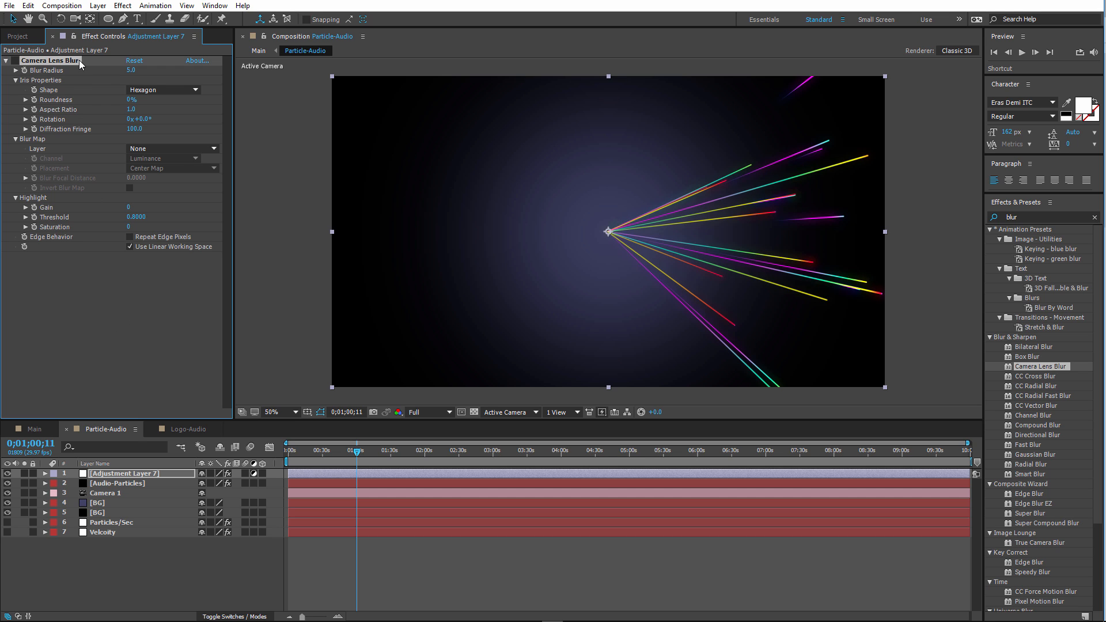
key(Delete)
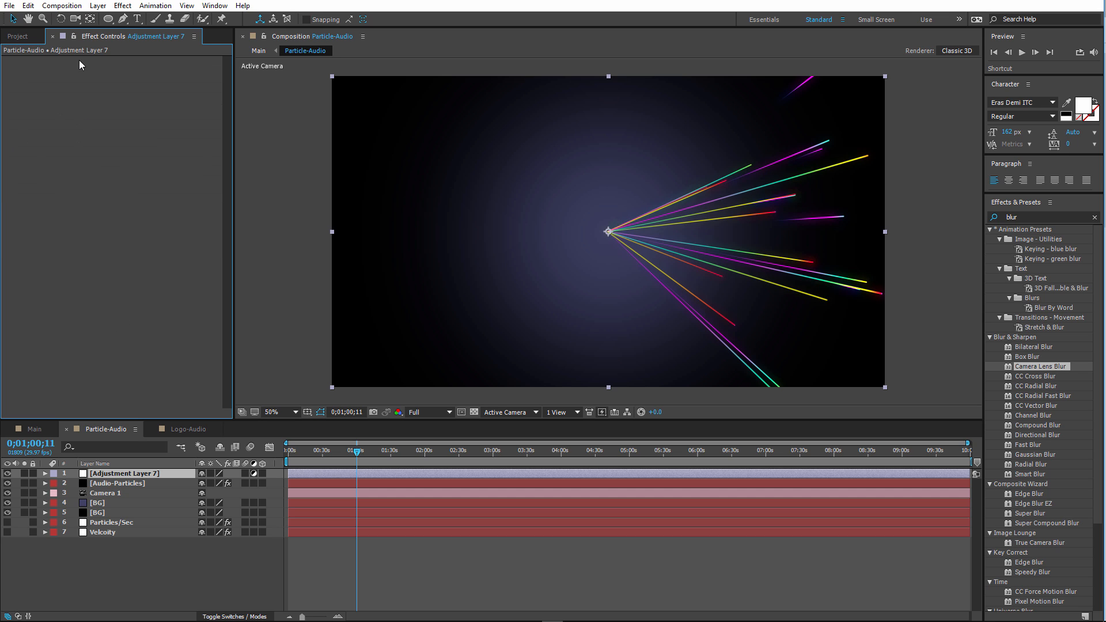
- Raise the Aux System Velocity of Particular on Audio-Particles to 33 and check the scattered particles in Main
click(129, 483)
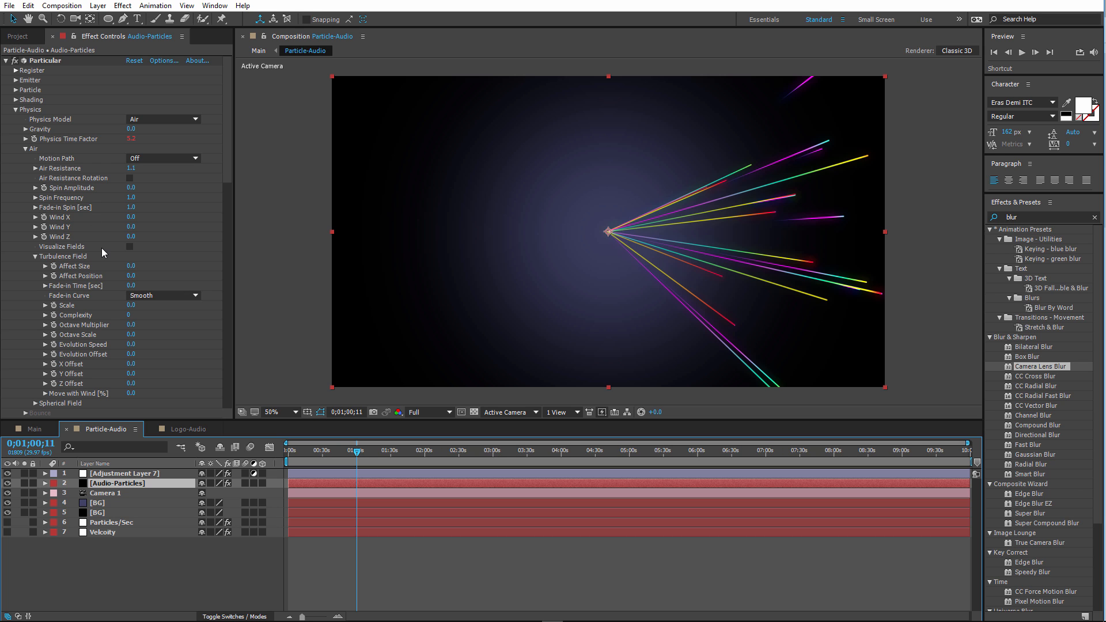
scroll(100, 259, down, 1)
scroll(100, 258, down, 6)
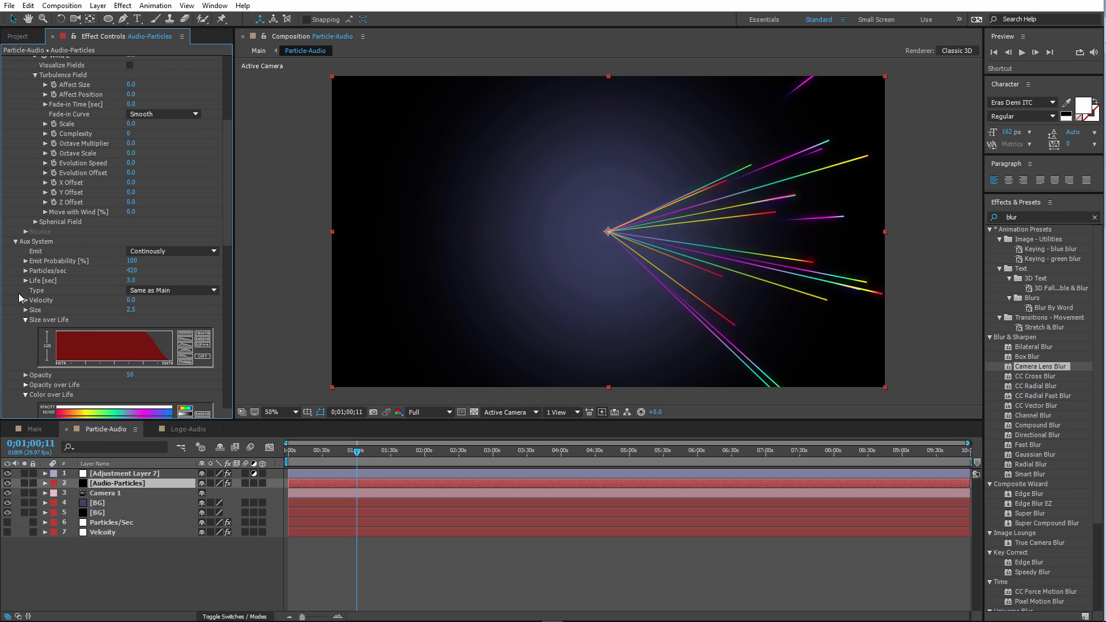
click(131, 300)
text(10)
key(Return)
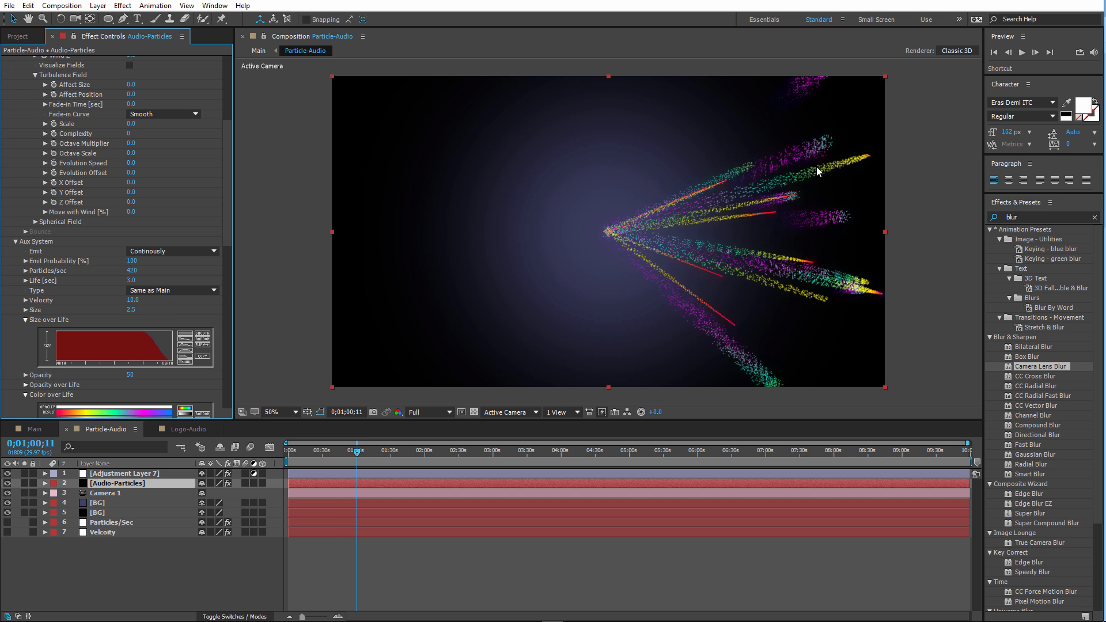
drag(133, 300, 237, 316)
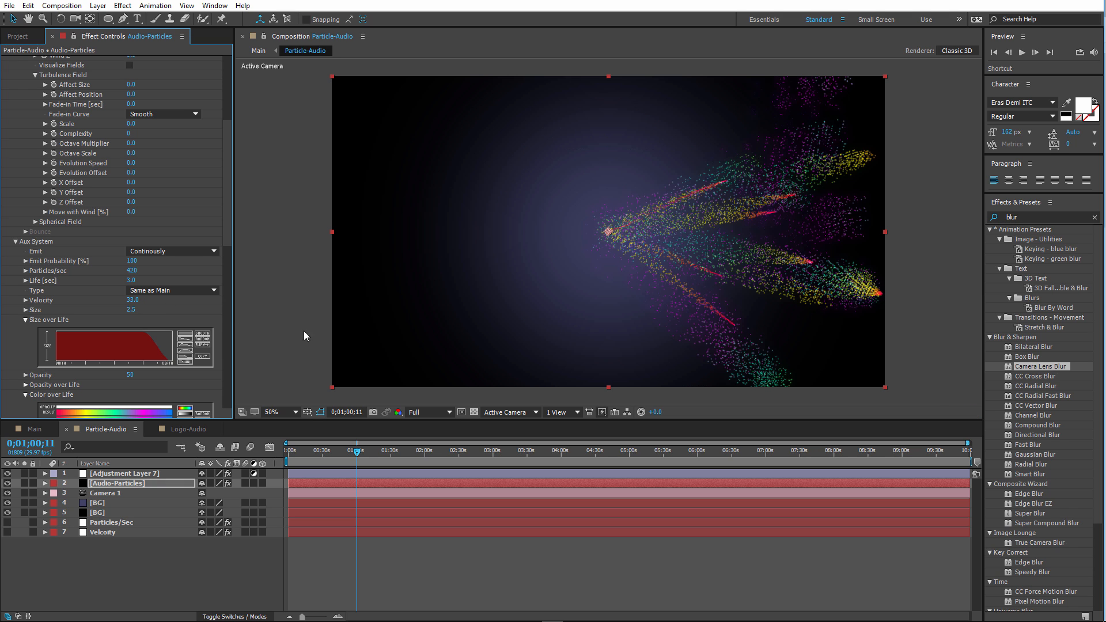
click(30, 430)
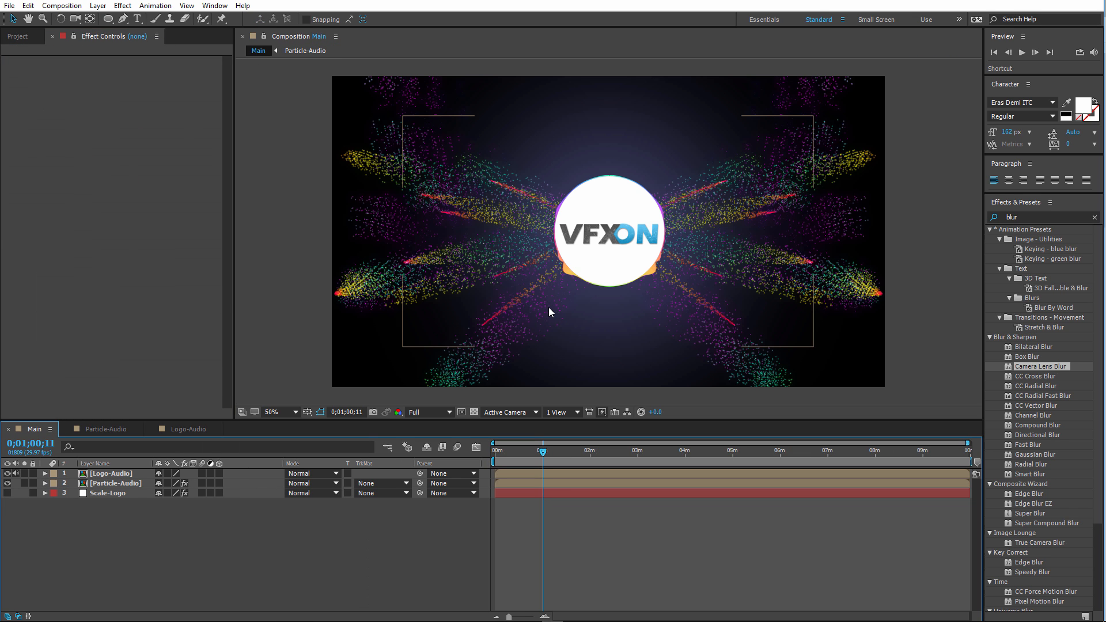
- Apply Camera Lens Blur to Particle-Audio's adjustment layer again and view the blurred particles in Main
click(95, 430)
click(109, 473)
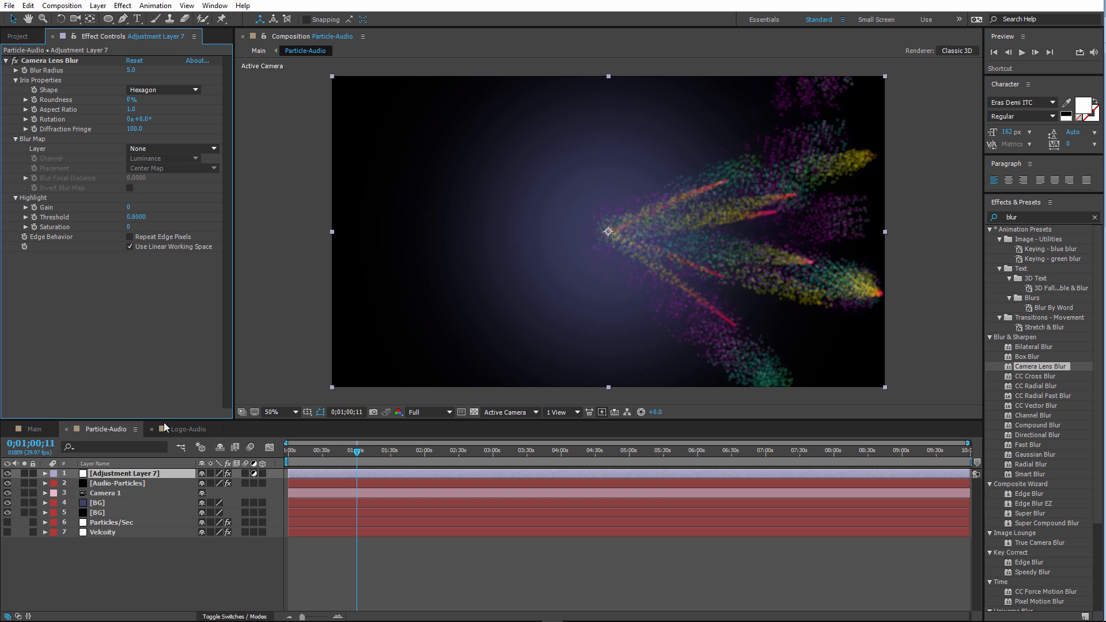
click(35, 429)
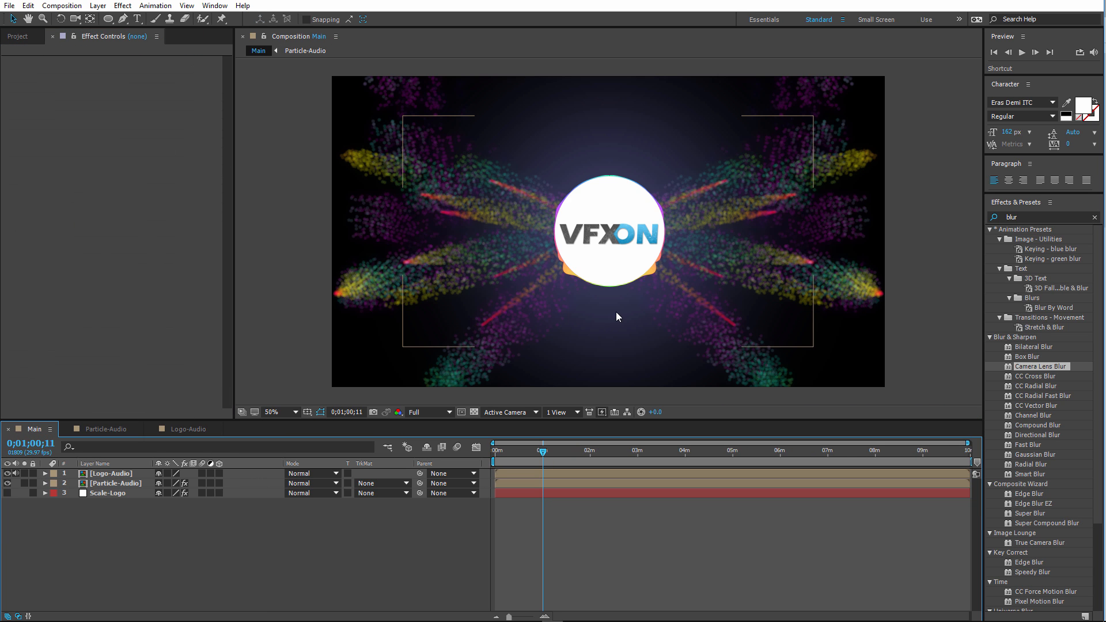
- Duplicate the Audio-Particles layer in the Particle-Audio composition
click(97, 430)
click(121, 486)
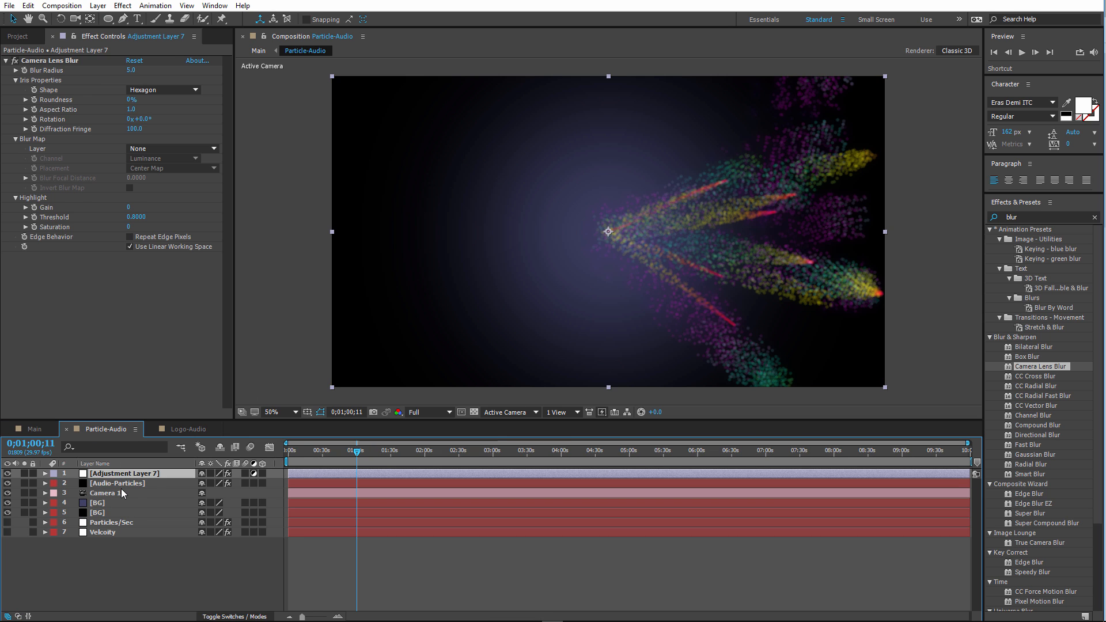
key(ctrl+d)
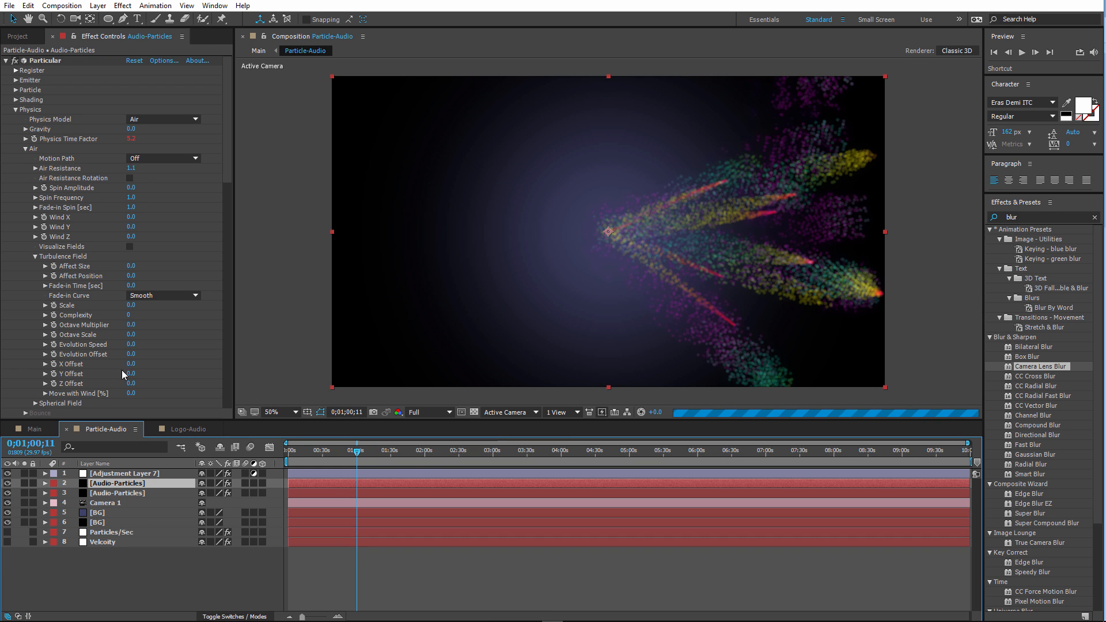
- Set the Aux System Velocity to 0 in Particular on the duplicated Audio-Particles layer
scroll(77, 372, down, 5)
scroll(77, 367, down, 5)
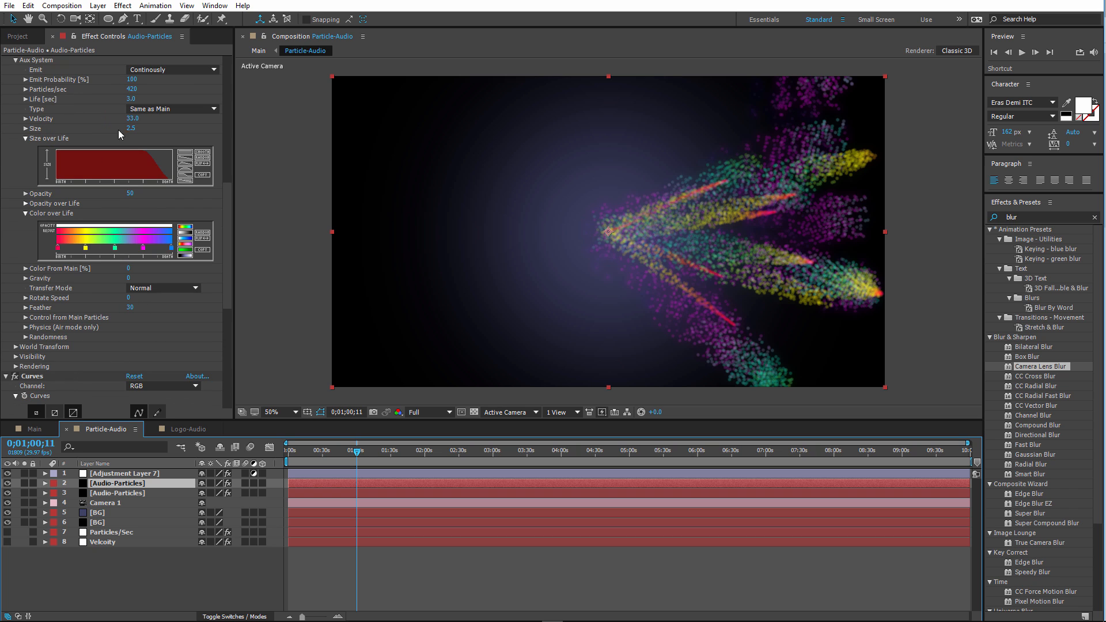
click(132, 118)
text(0)
key(Return)
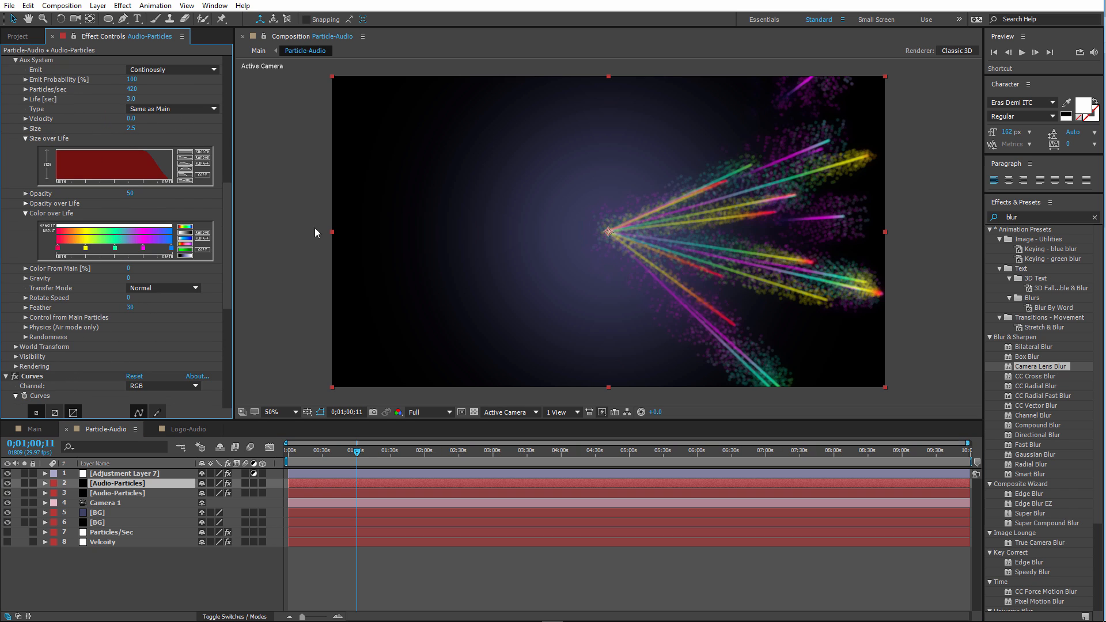
- Check the combined particles in Main, and delete the lower Audio-Particles layer from the Particle-Audio composition
click(35, 429)
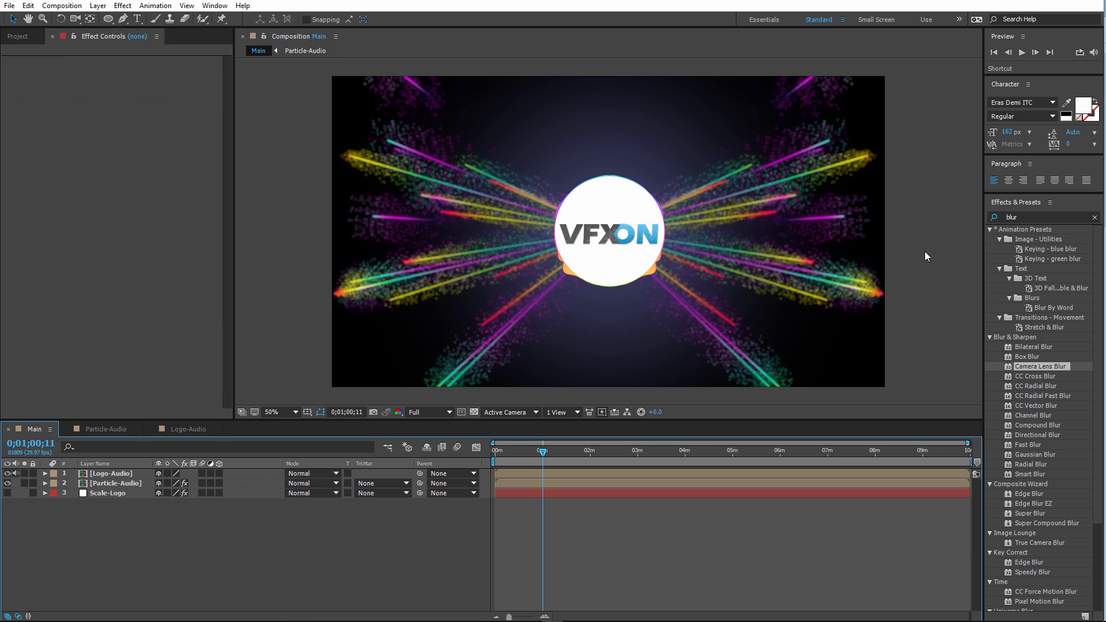
click(106, 432)
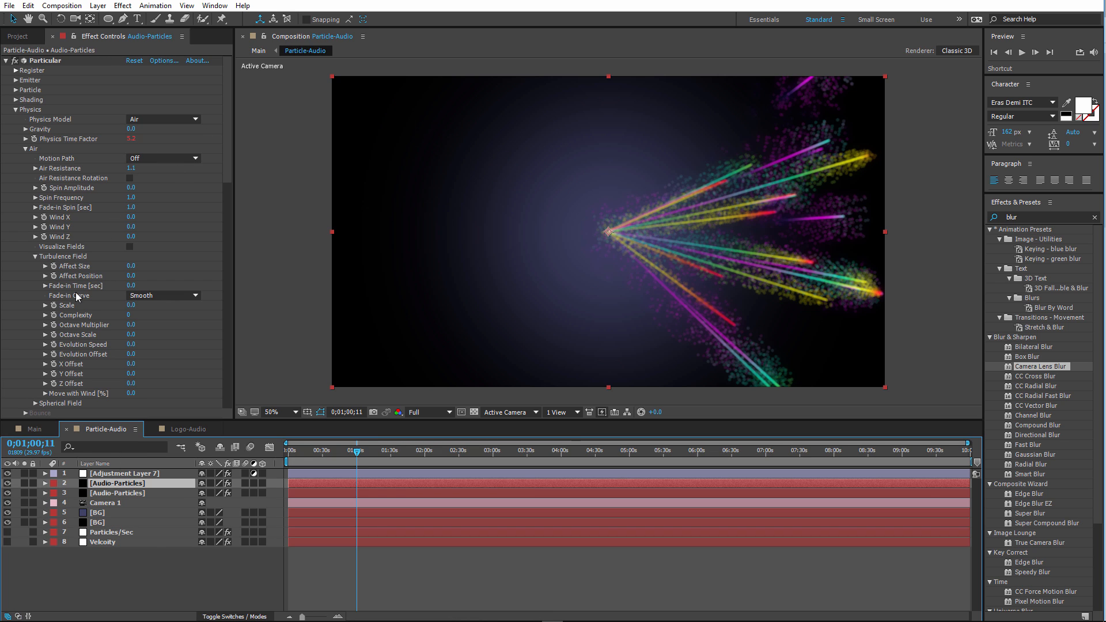
click(103, 494)
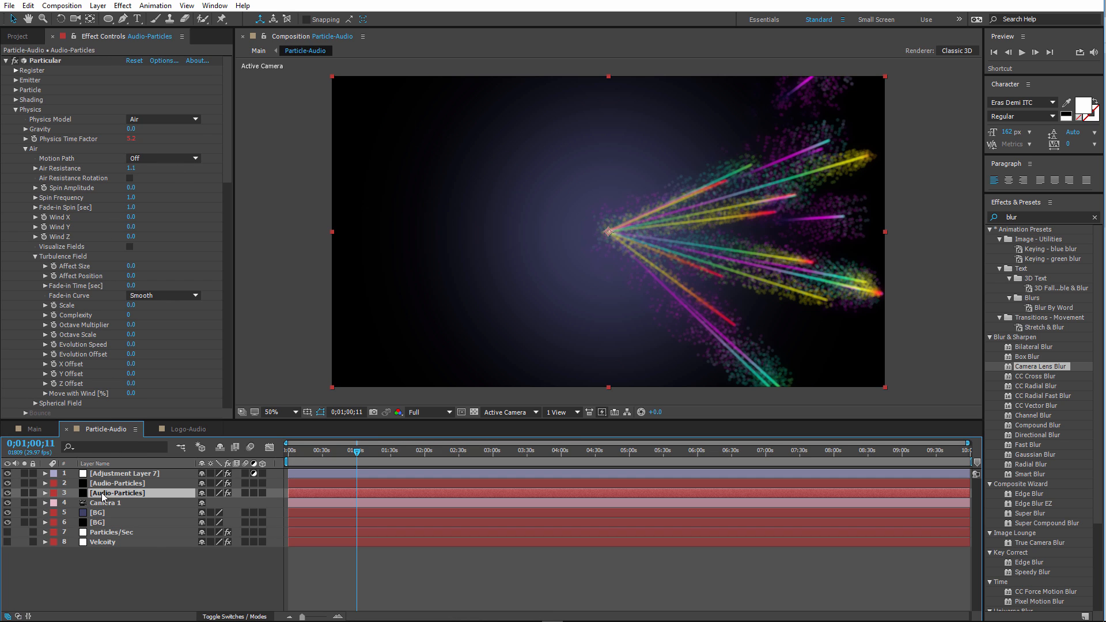
key(Delete)
- Turn on Depth of Field for Camera 1 in Particle-Audio and hide the adjustment layer carrying the Camera Lens Blur
click(163, 475)
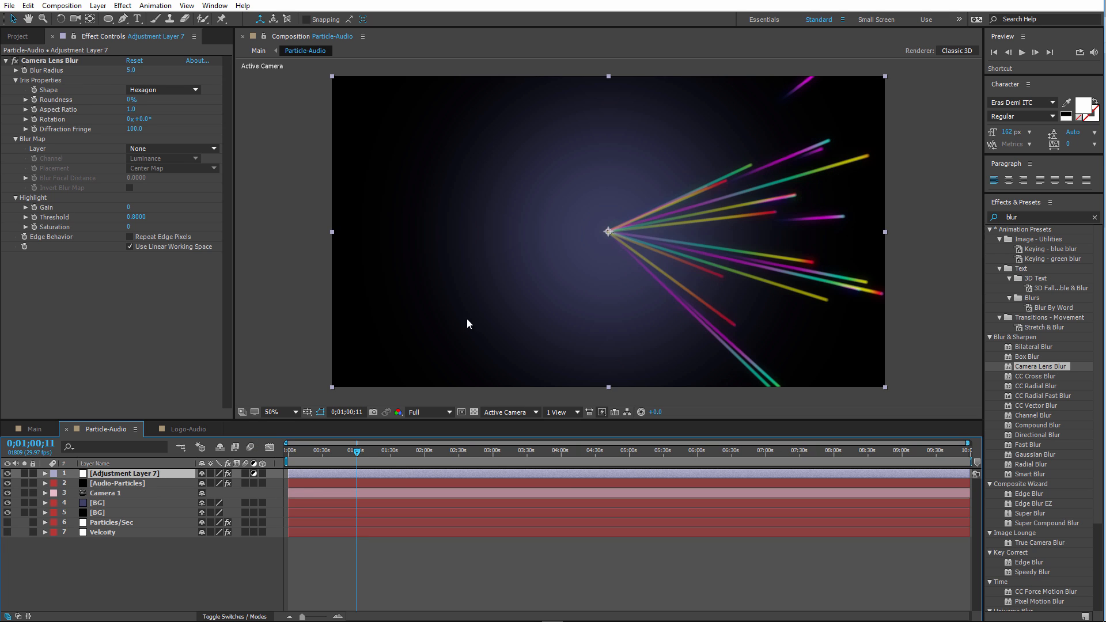
click(119, 491)
click(45, 492)
scroll(48, 501, down, 1)
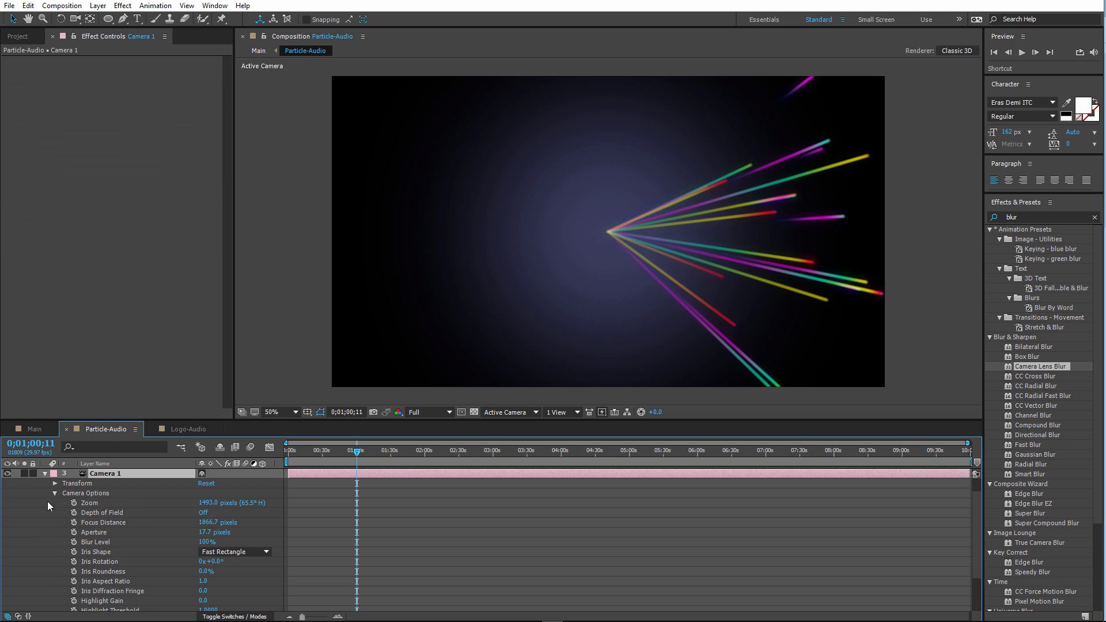
click(203, 512)
scroll(81, 507, up, 1)
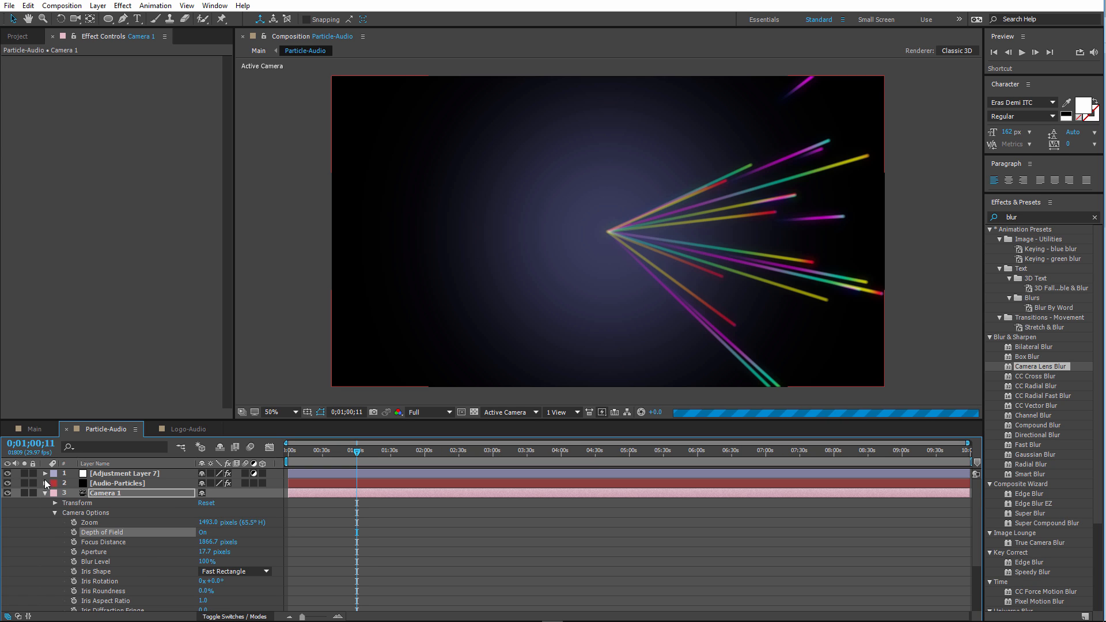
click(7, 474)
click(124, 474)
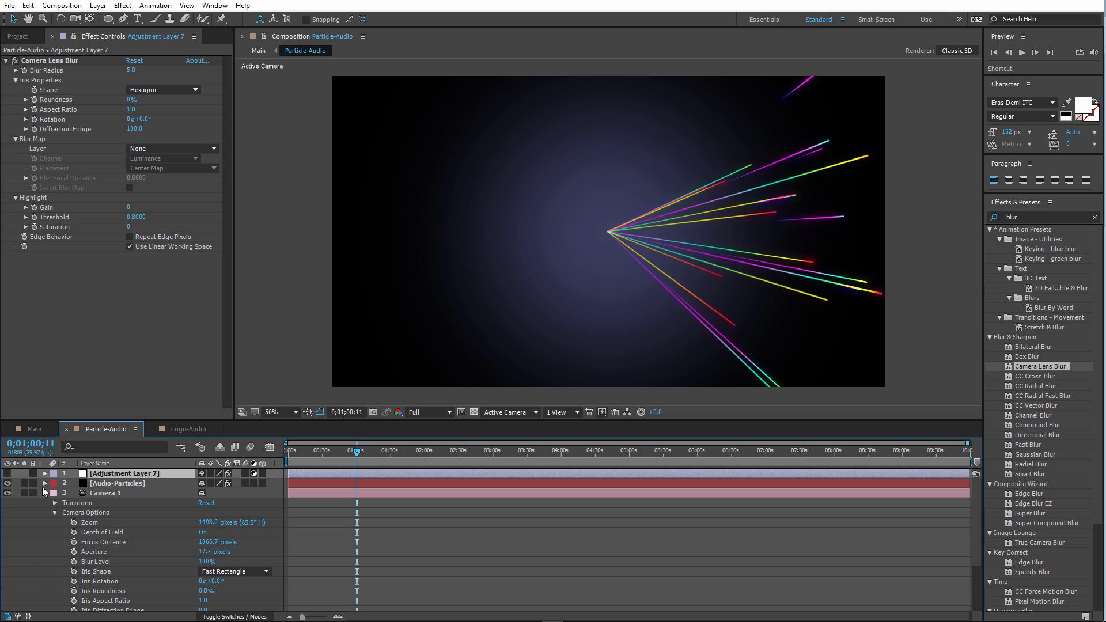
- Set Camera 1's Focus Distance to 253.7 pixels and check the blurred streaks in Main
scroll(152, 546, down, 1)
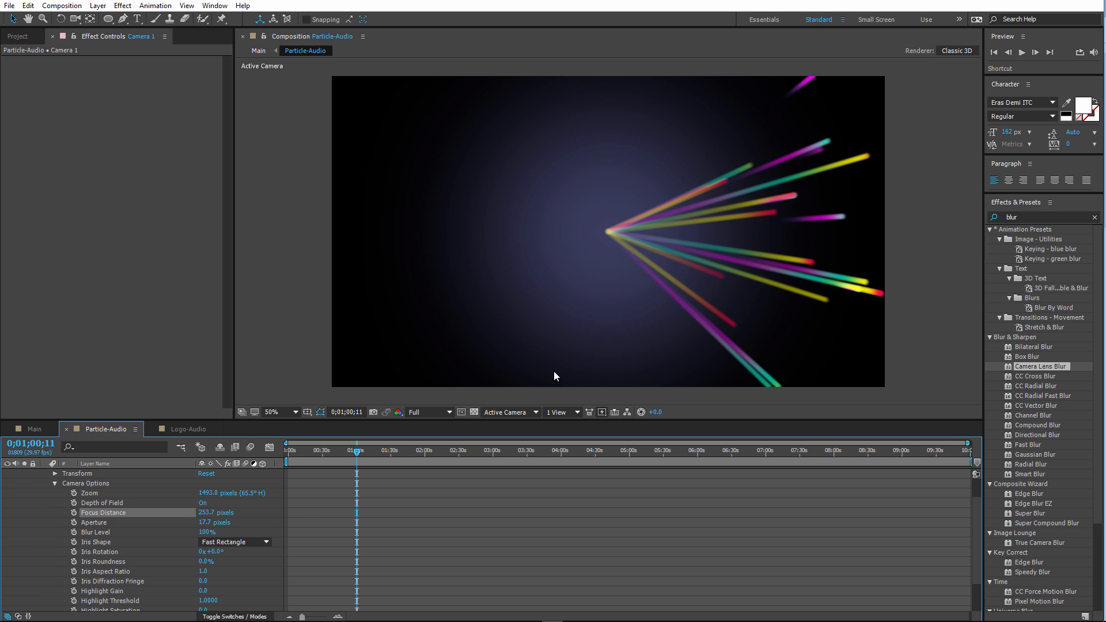
click(33, 429)
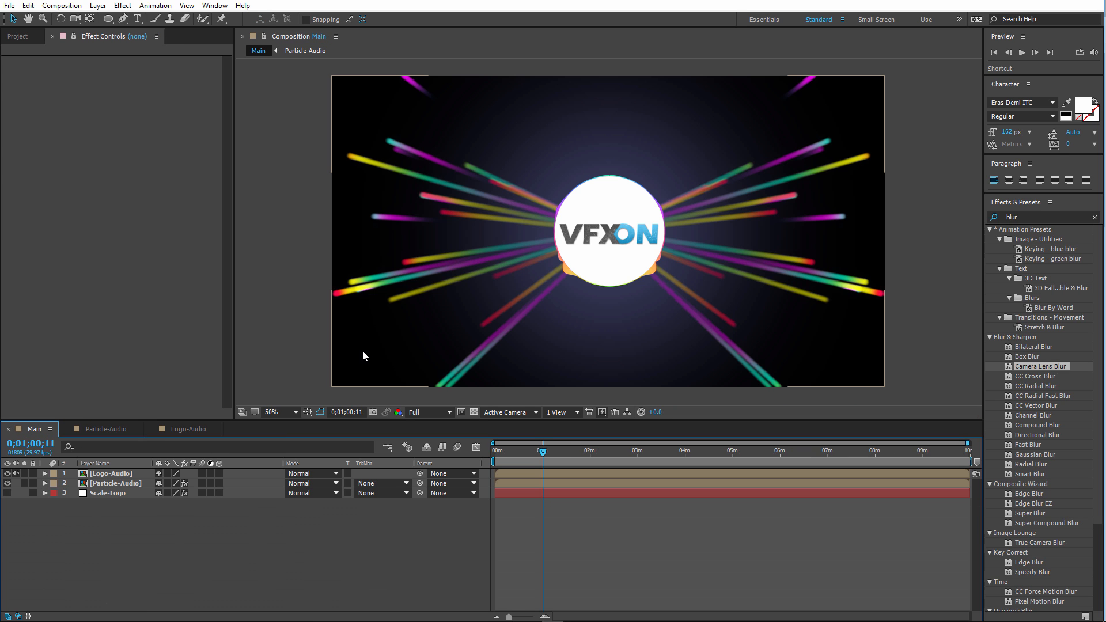
click(108, 428)
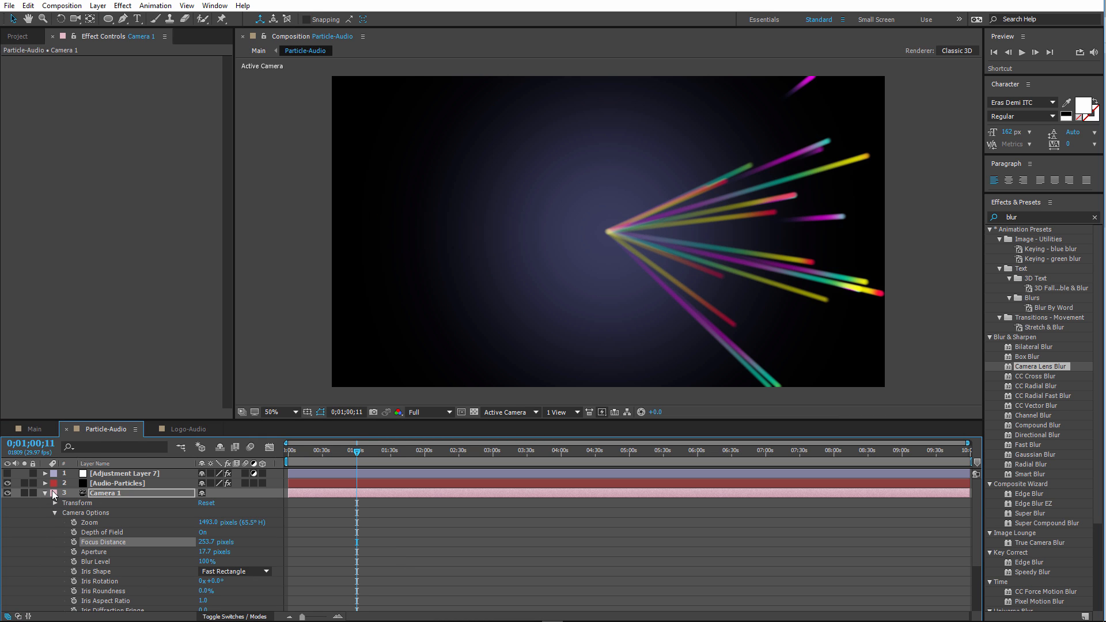
- Set the Turbulence Field Affect Position to 150 in Particular's Air physics on the Audio-Particles layer
click(118, 483)
scroll(126, 329, down, 3)
scroll(126, 330, down, 3)
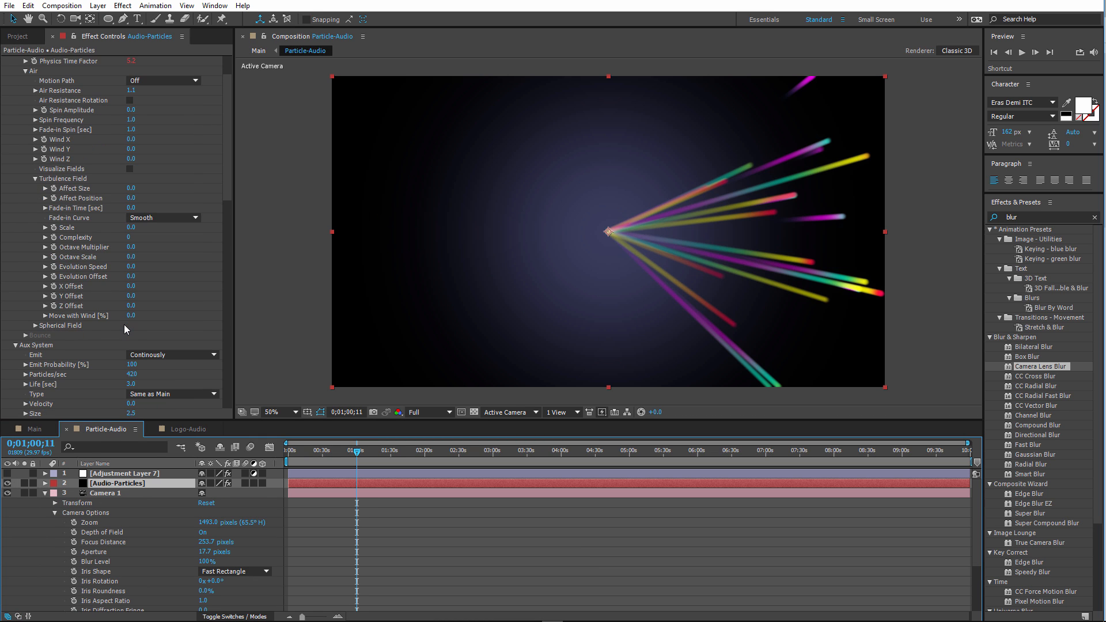
scroll(101, 306, up, 3)
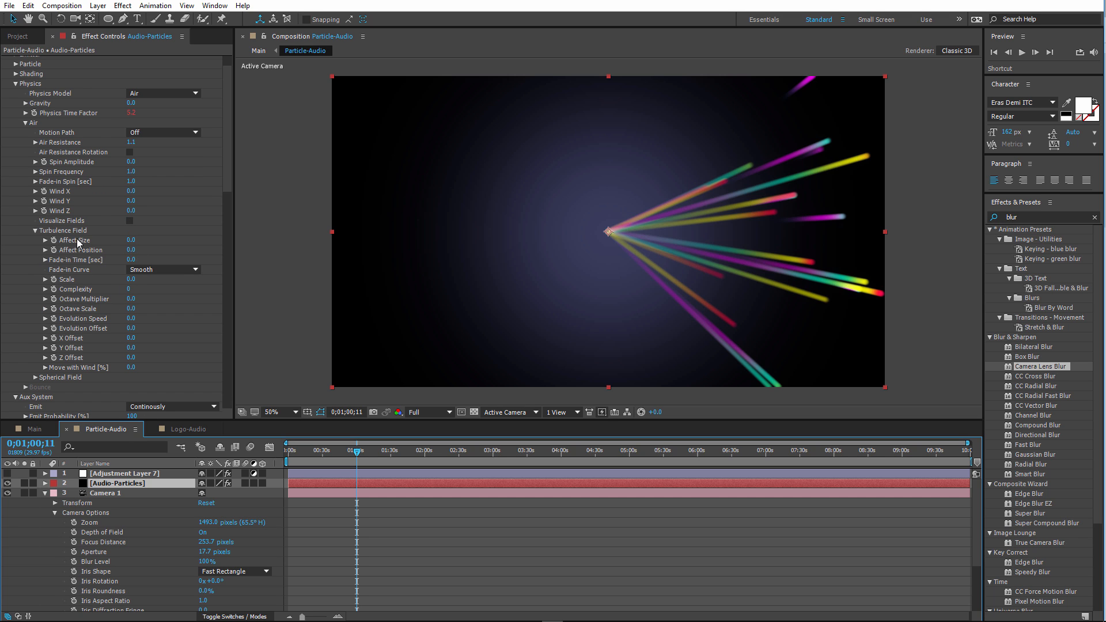
click(131, 251)
text(15)
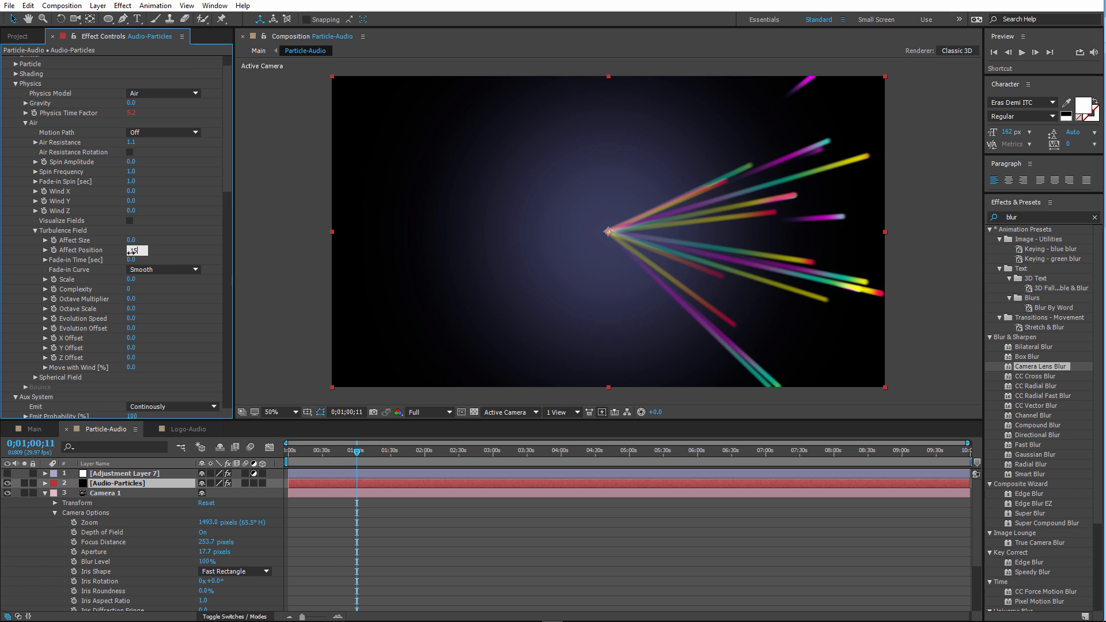
text(0)
- Set the Turbulence Field Scale to 9 and Complexity to 3 on Audio-Particles, and view the mirrored streaks in Main
click(131, 280)
text(9)
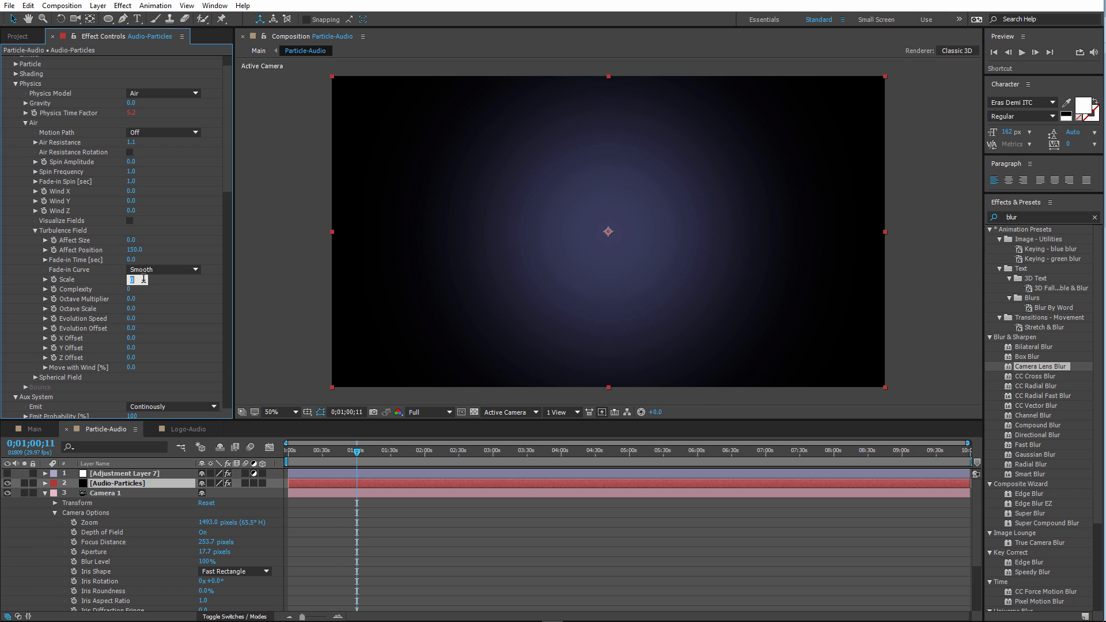
click(137, 288)
text(3)
key(Return)
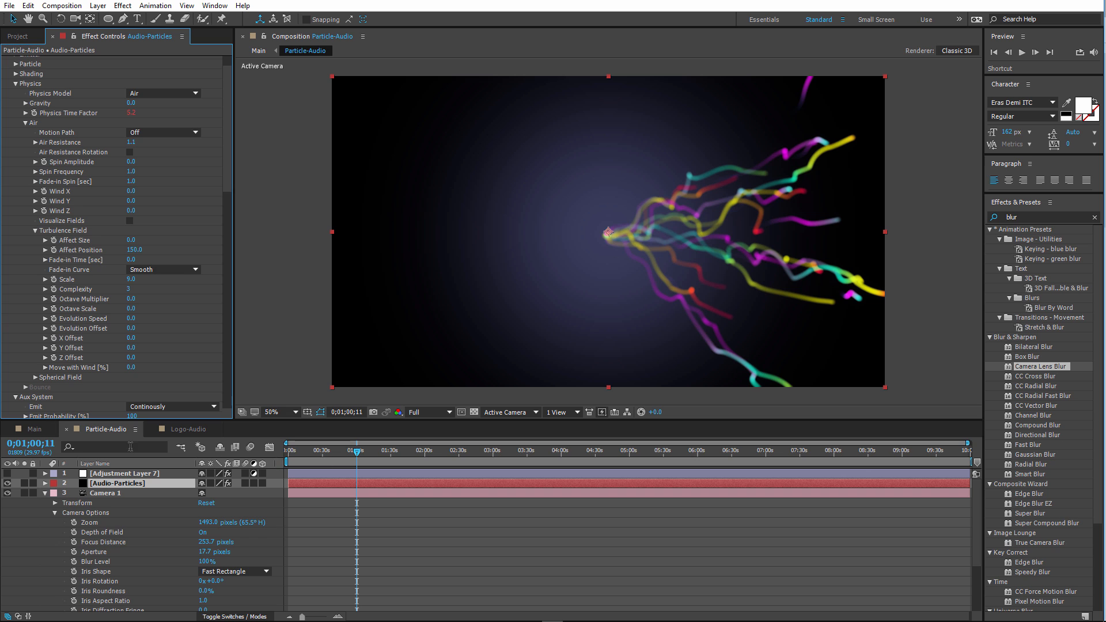
click(34, 430)
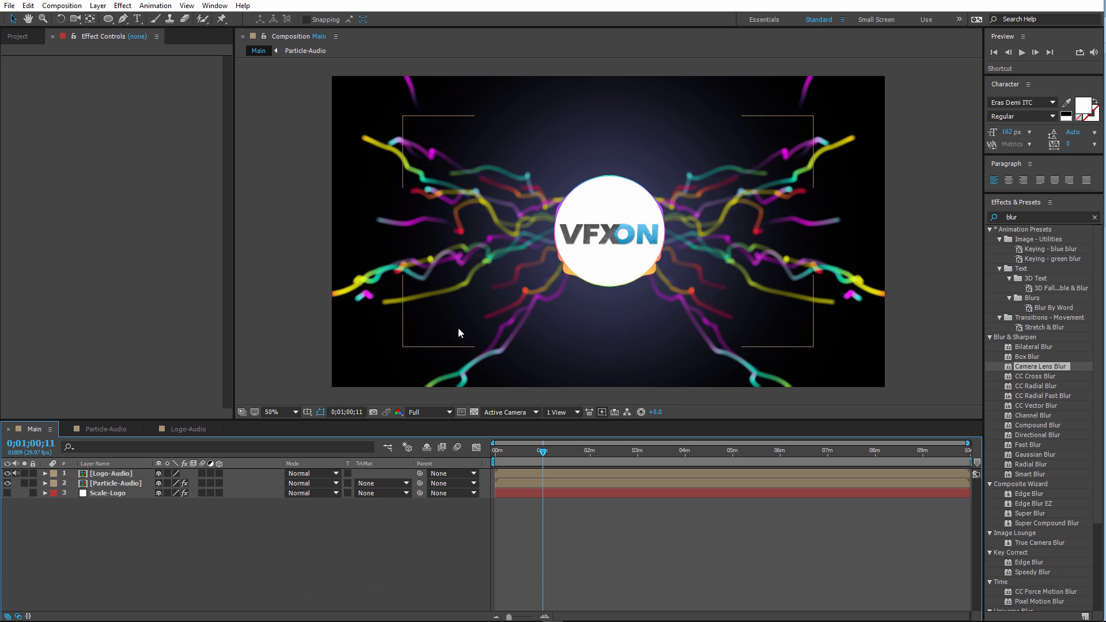
- Reduce the Turbulence Field Scale of Particular on Audio-Particles to 2 and check the smoother streaks in Main
click(109, 430)
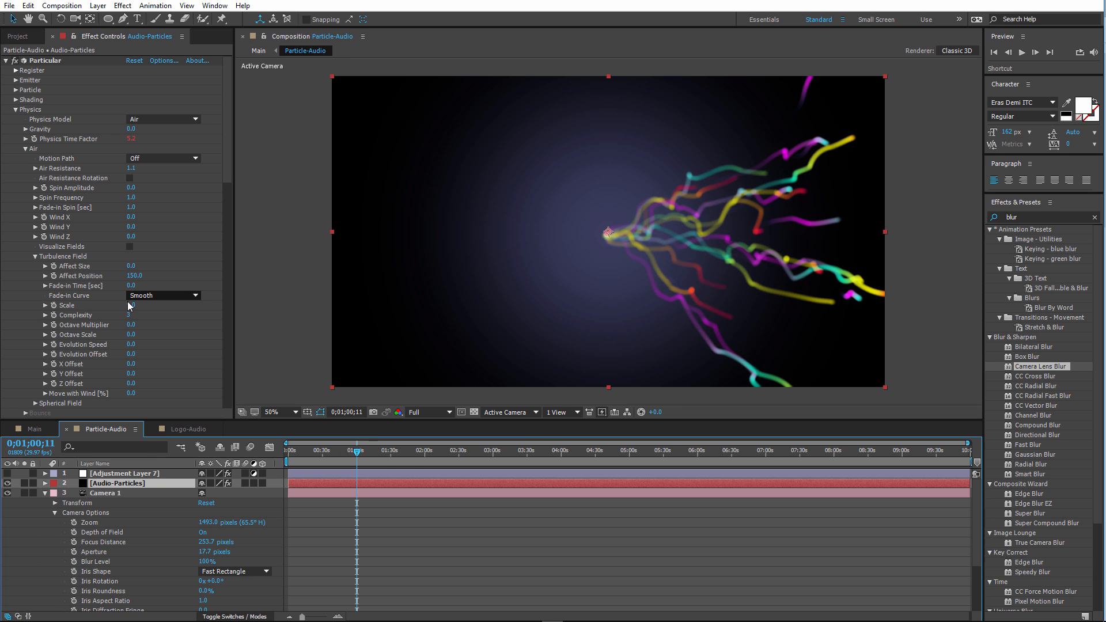
drag(128, 307, 117, 312)
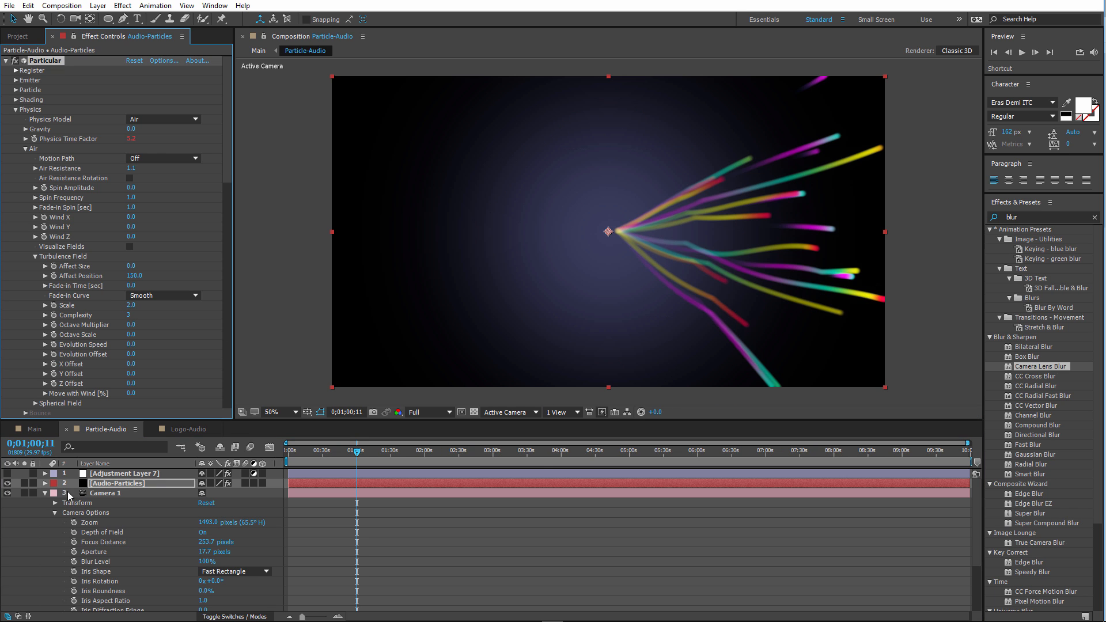
click(32, 429)
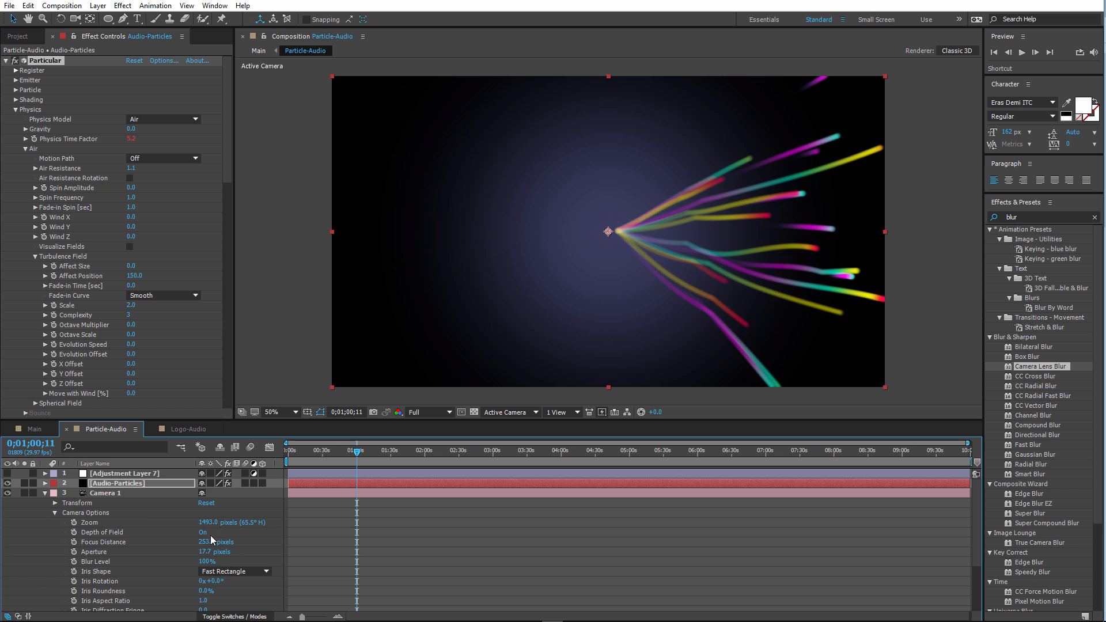
- Turn Camera 1's Depth of Field off and back on in Particle-Audio to compare the sharp and blurred streaks
click(203, 533)
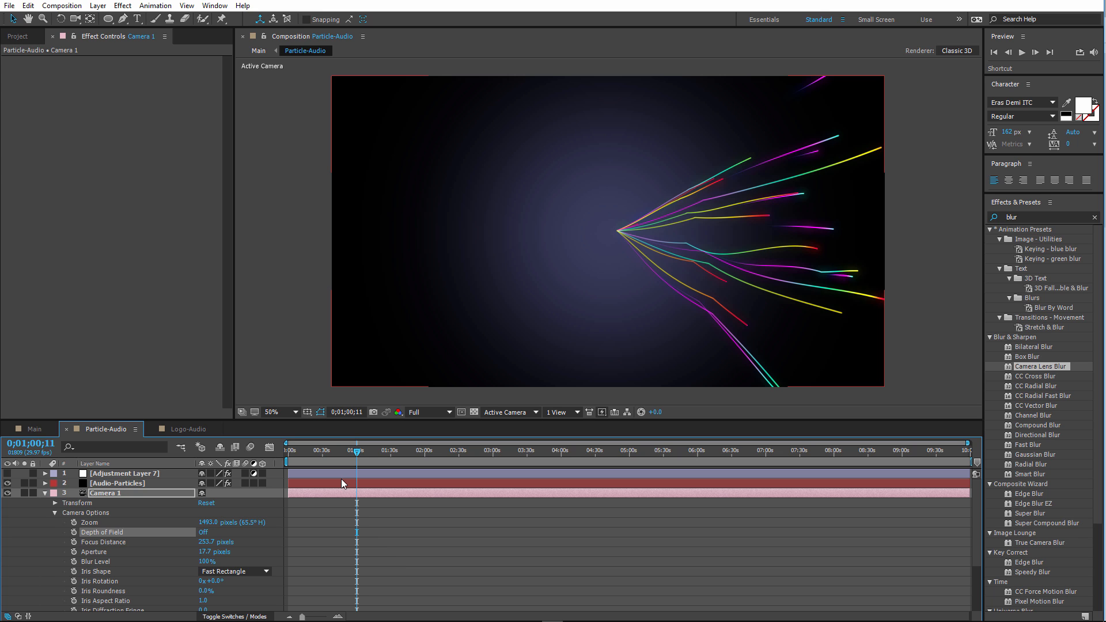
scroll(165, 489, down, 2)
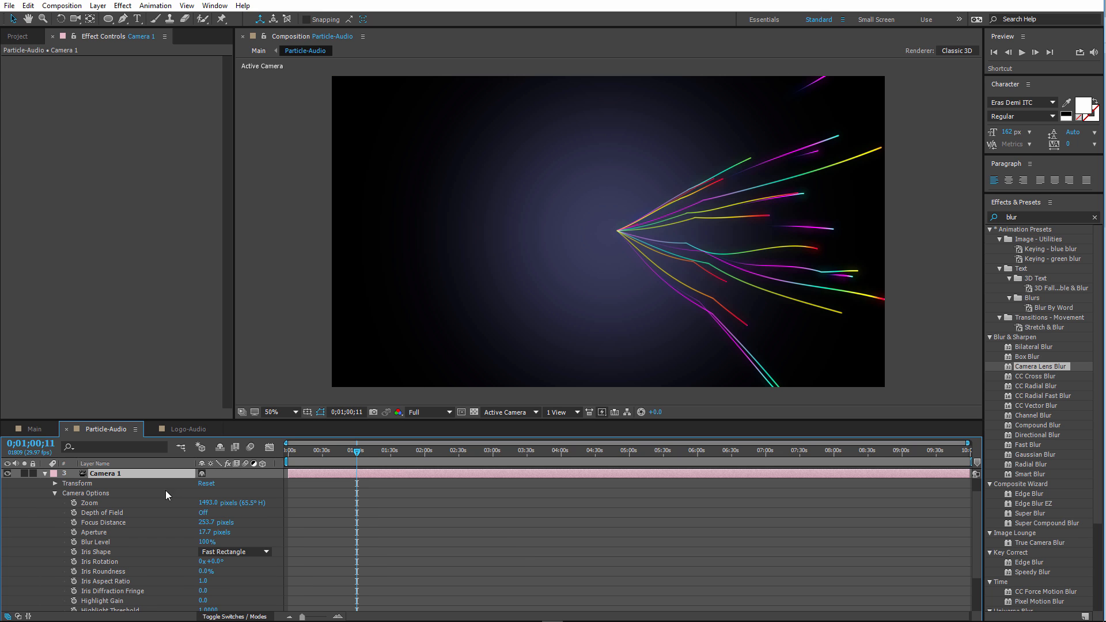
click(204, 514)
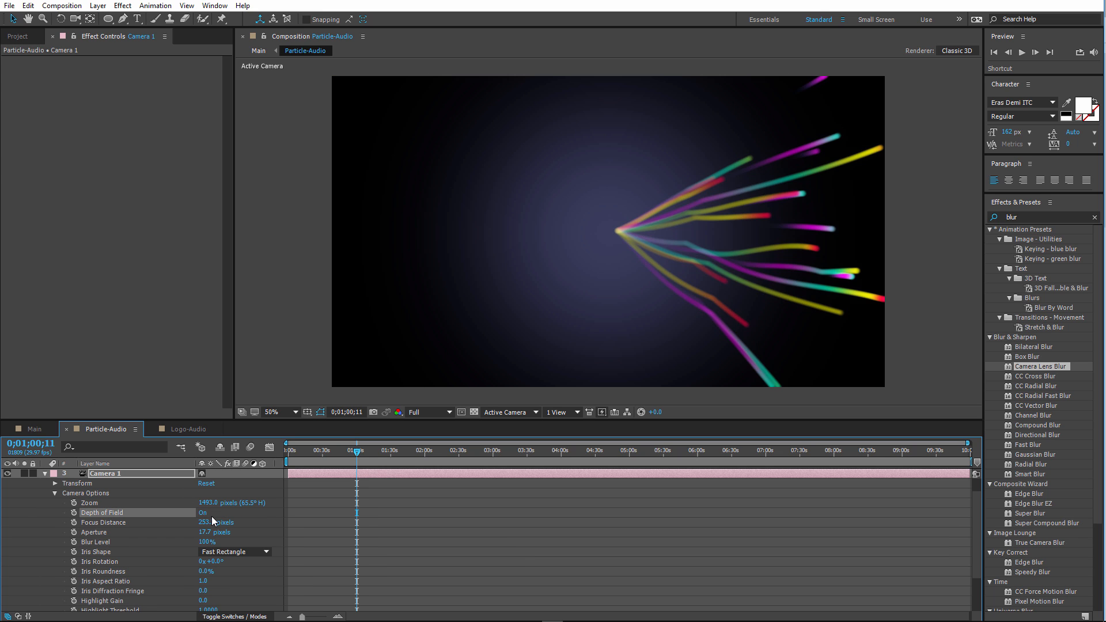
- Collapse Camera 1's options and layer properties in the Particle-Audio timeline and deselect the layer
click(54, 494)
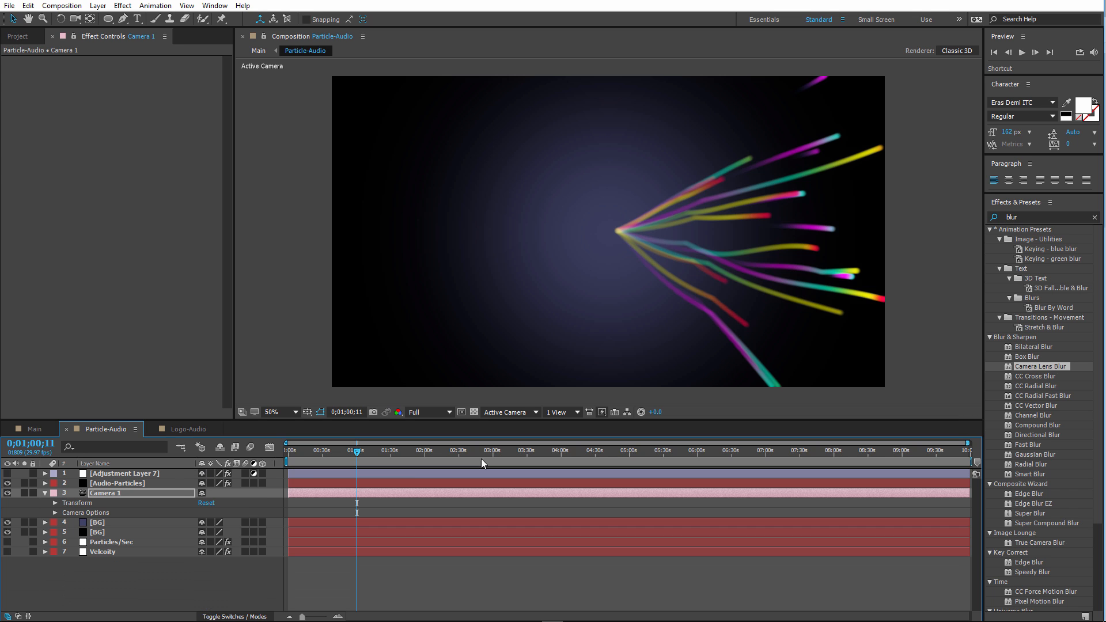
click(46, 494)
click(151, 558)
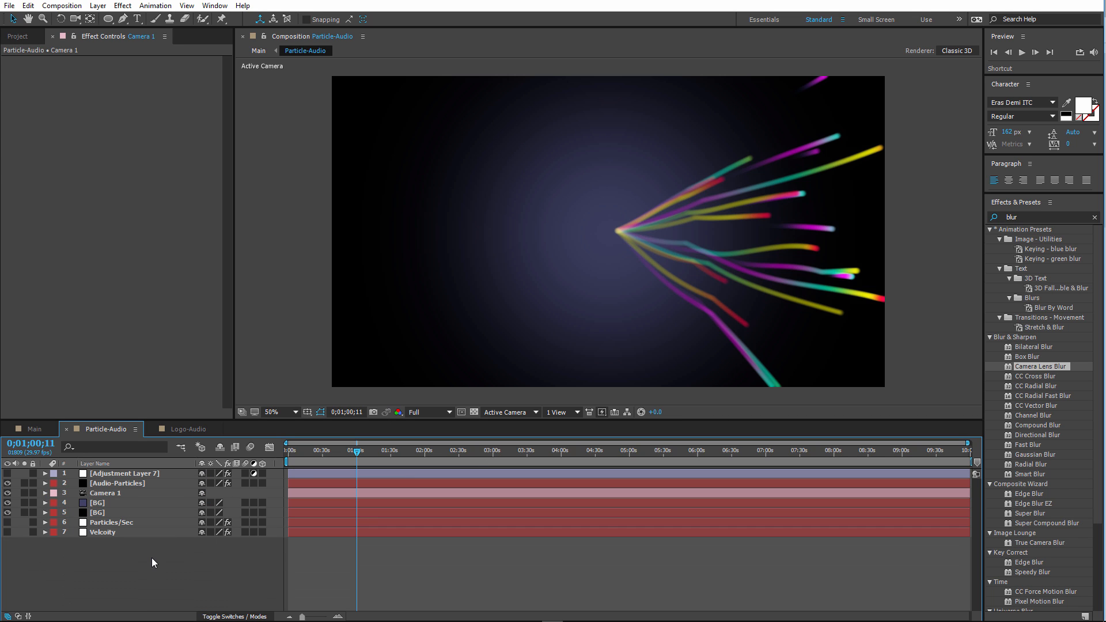